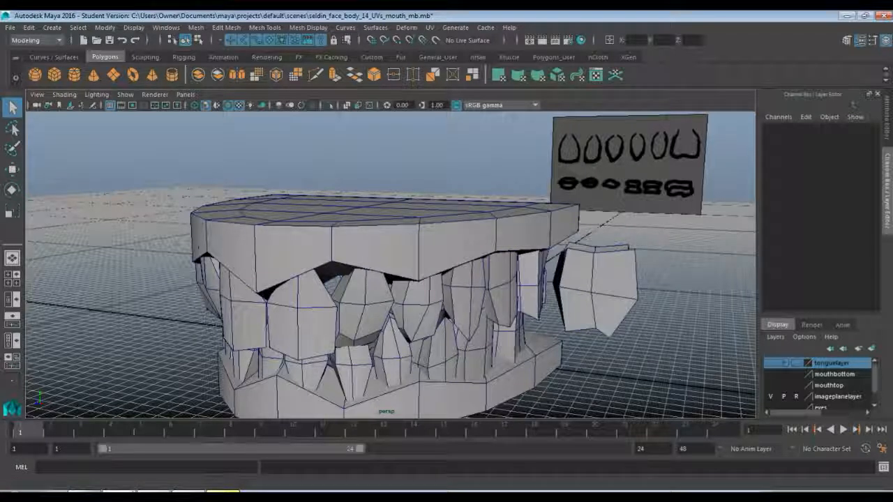
Switch to Chrome and examine the human teeth image results, including the labelled diagram of upper and lower teeth.
click(82, 492)
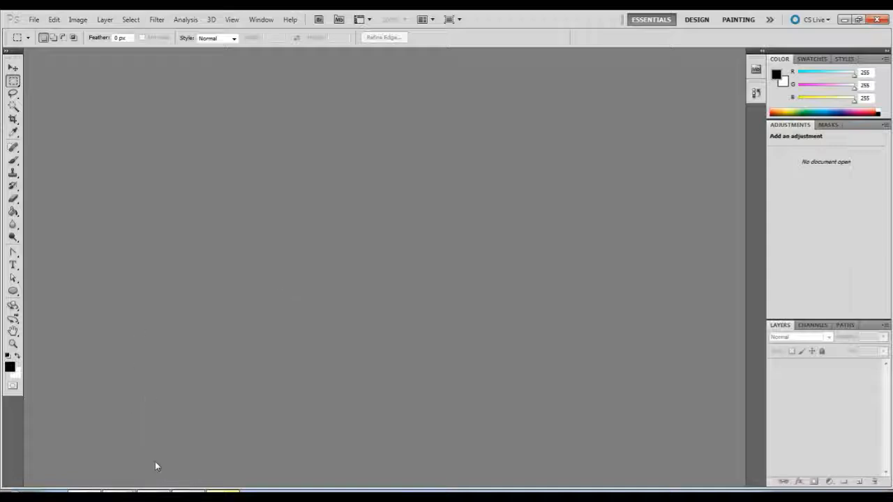
click(148, 491)
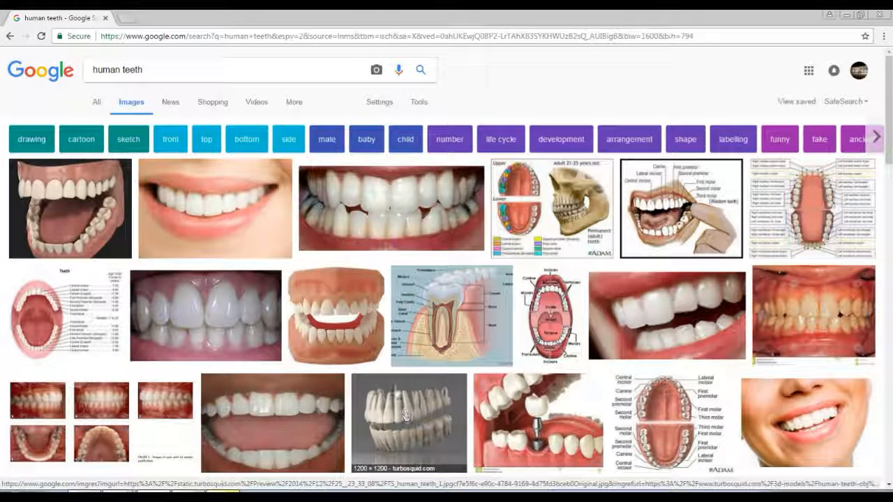
scroll(406, 417, down, 1)
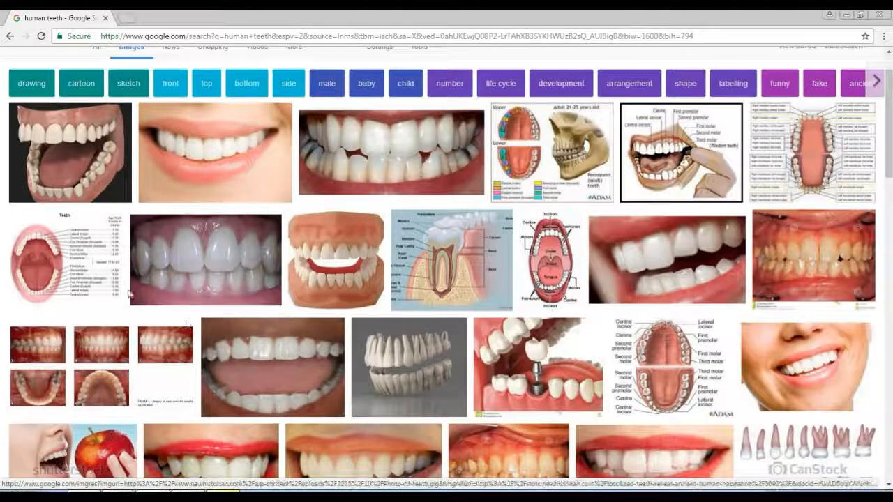
scroll(399, 358, down, 1)
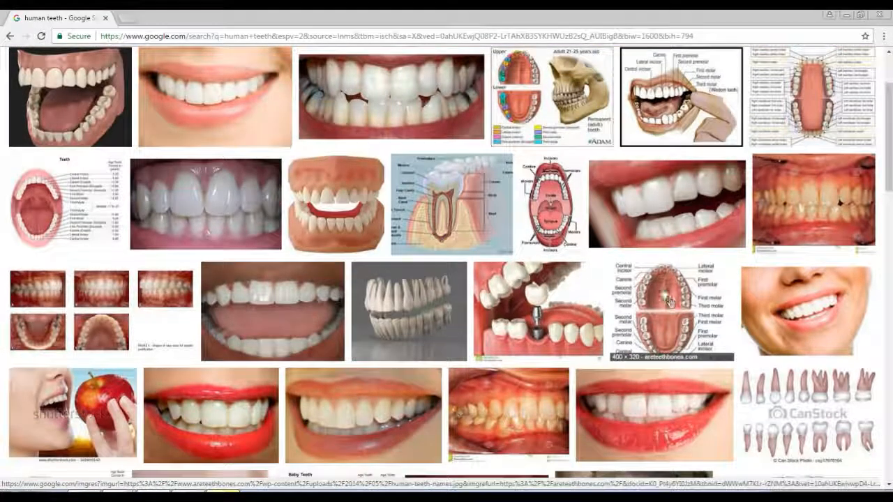
click(668, 300)
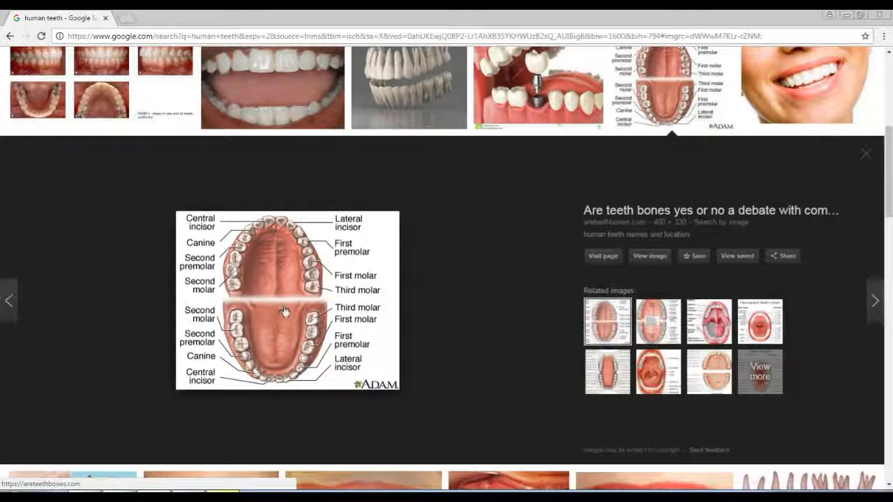
scroll(363, 305, up, 3)
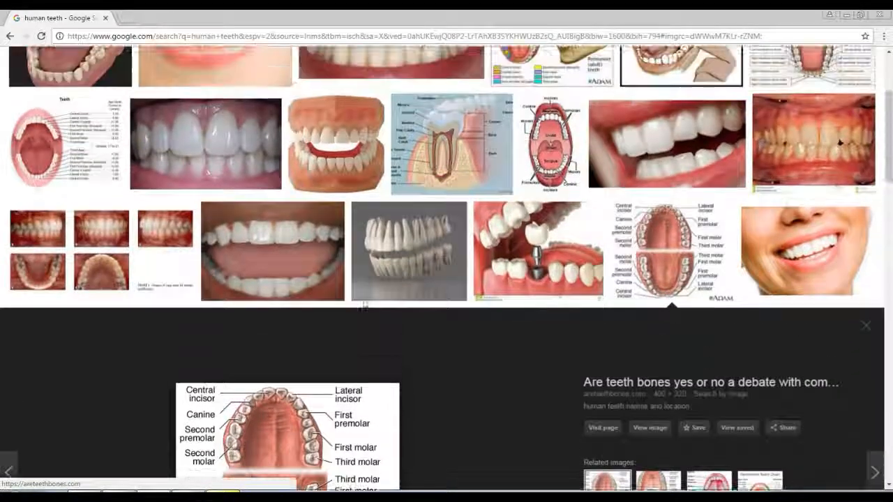
scroll(363, 305, up, 1)
scroll(389, 182, up, 2)
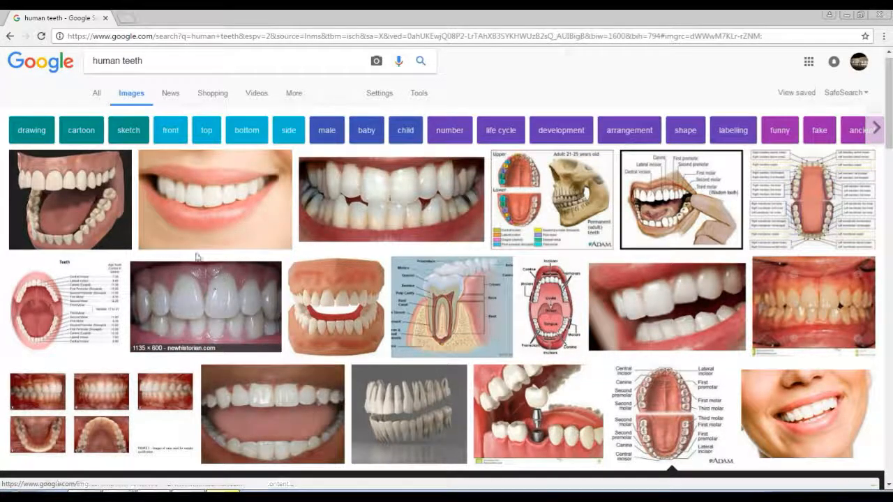
Switch to Photoshop and create a 320 × 128 pixel RGB document at 300 pixels/inch with a transparent background.
click(84, 491)
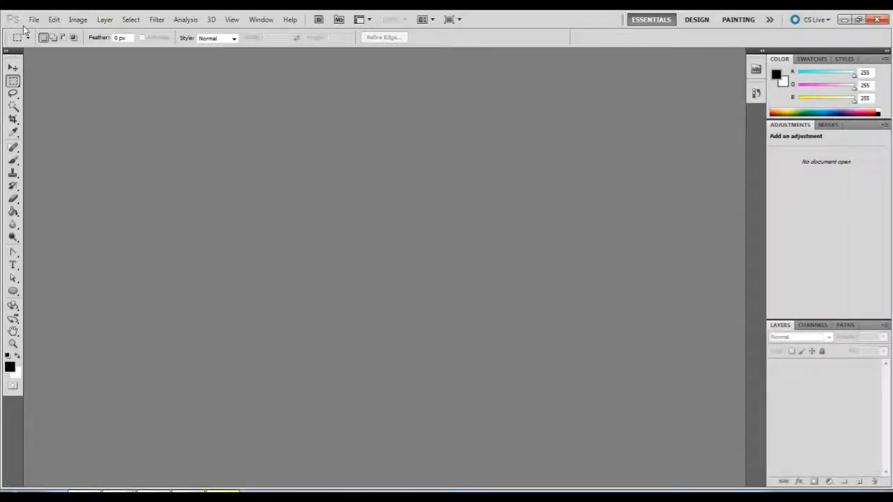
click(34, 19)
click(34, 19)
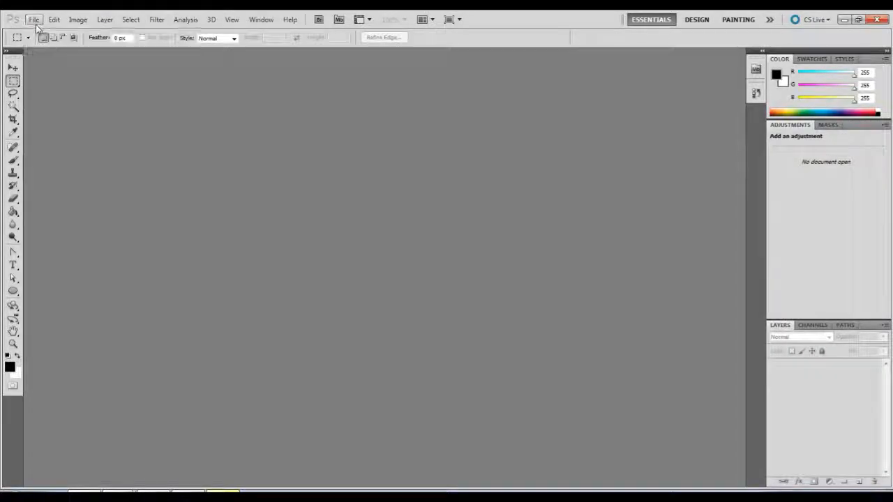
click(35, 20)
click(42, 32)
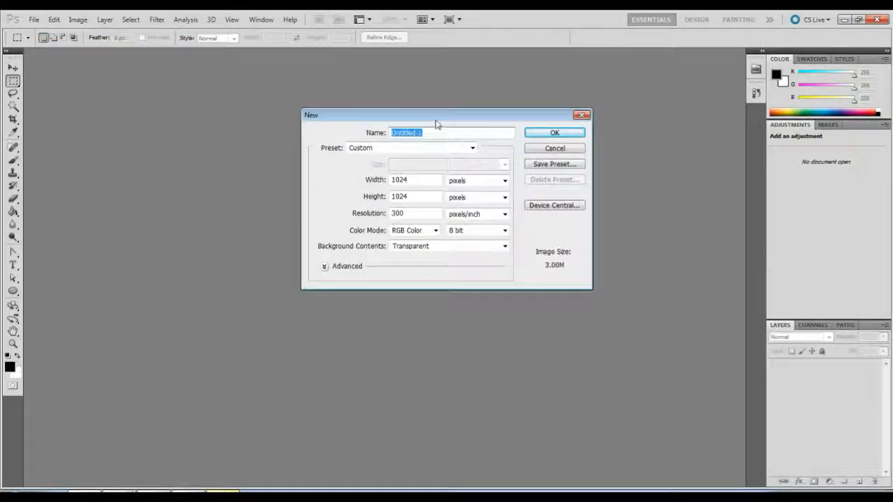
drag(435, 114, 434, 130)
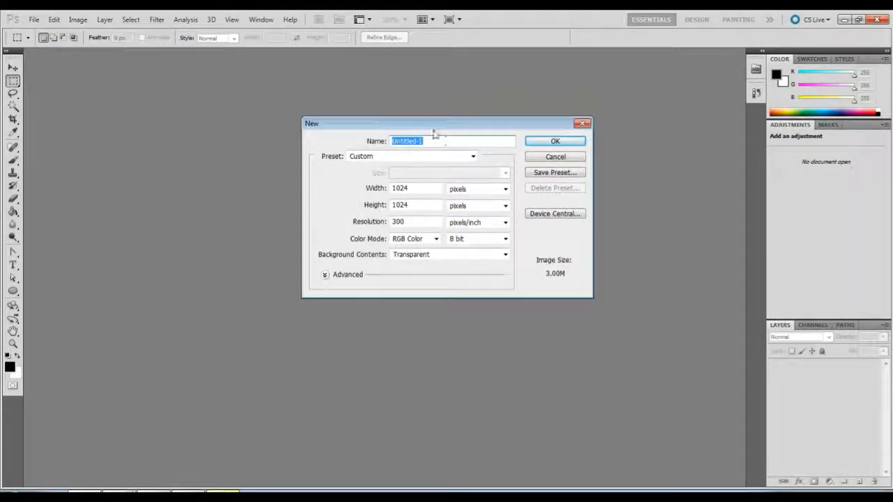
double_click(429, 187)
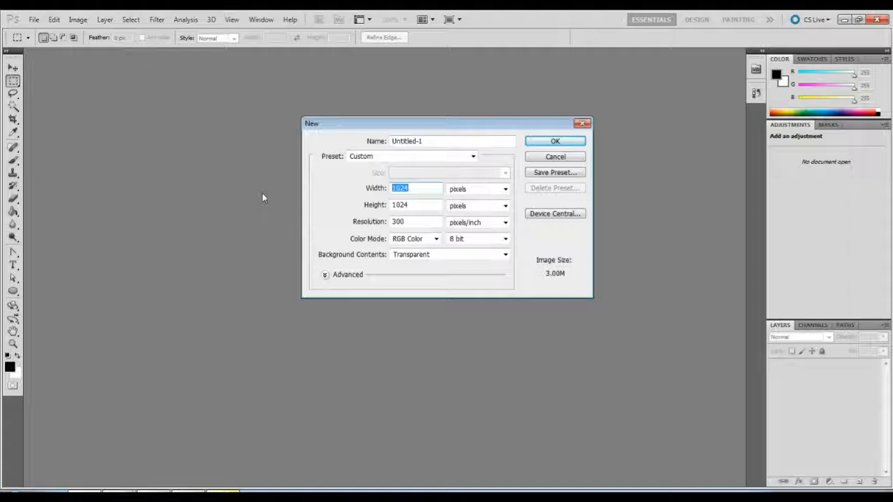
text(320)
double_click(416, 208)
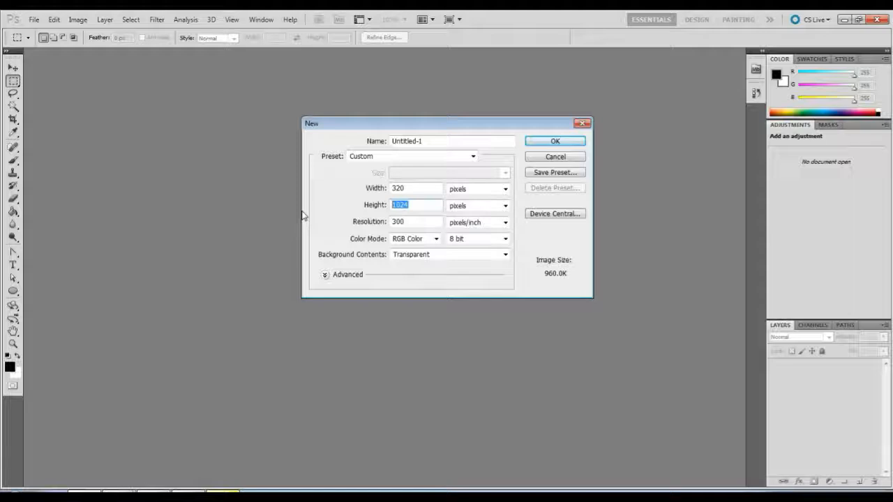
text(1)
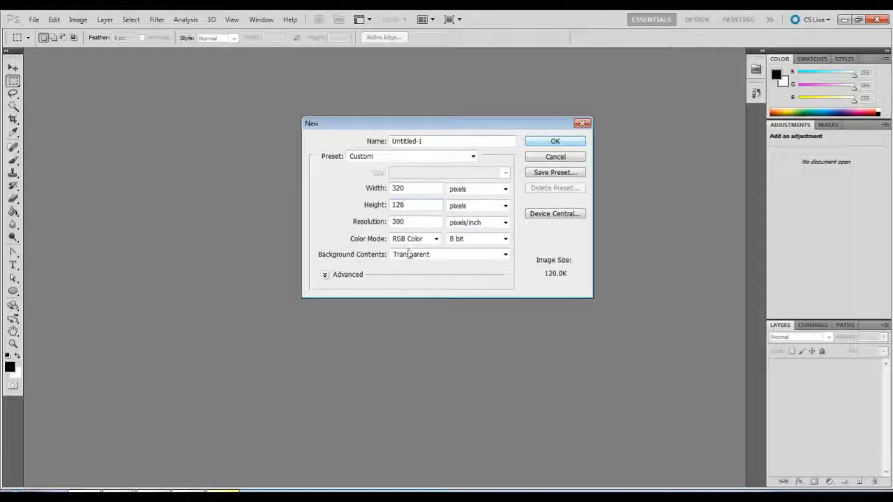
click(410, 221)
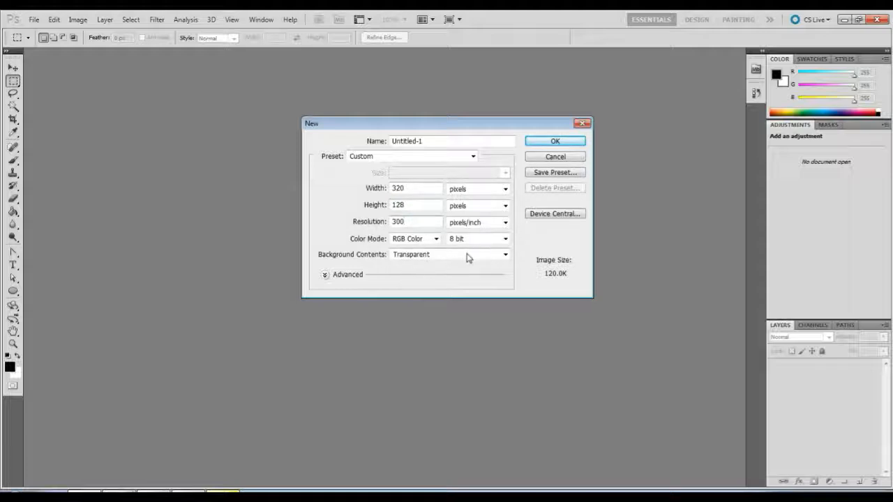
click(559, 142)
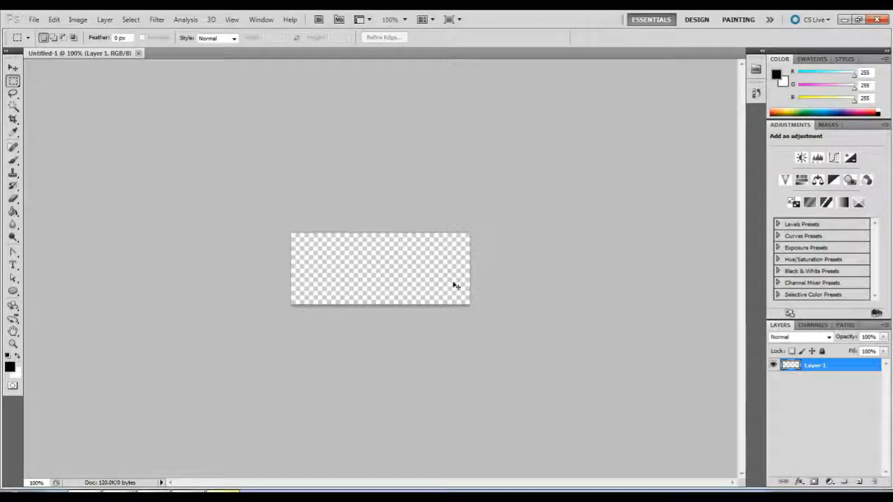
Choose the Brush tool and set its size to 8 px for painting on the canvas.
key(ctrl+plus)
key(ctrl+plus)
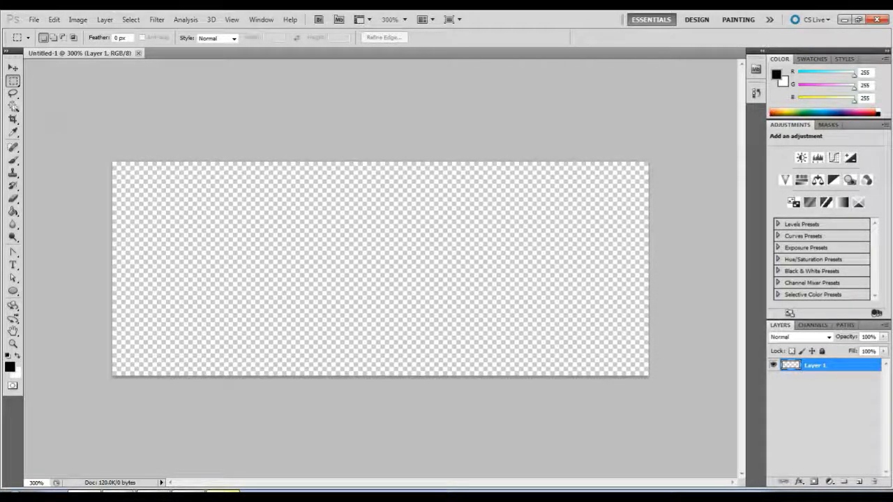
click(12, 159)
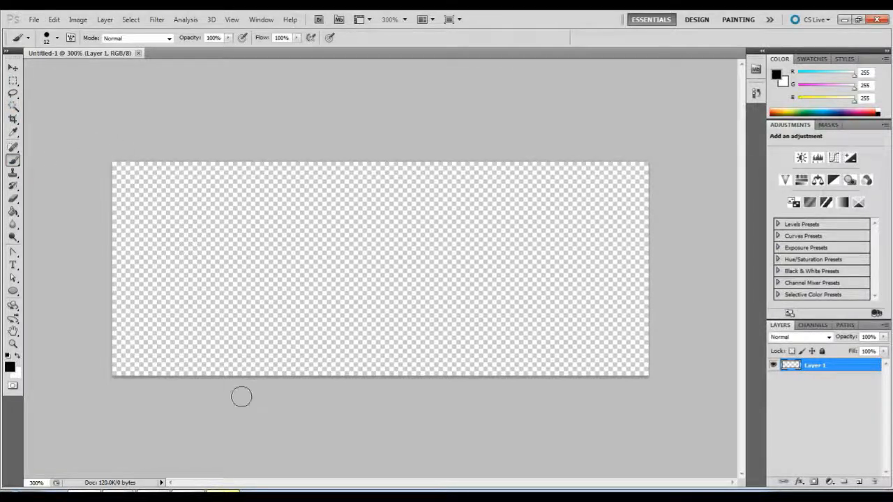
right_click(495, 229)
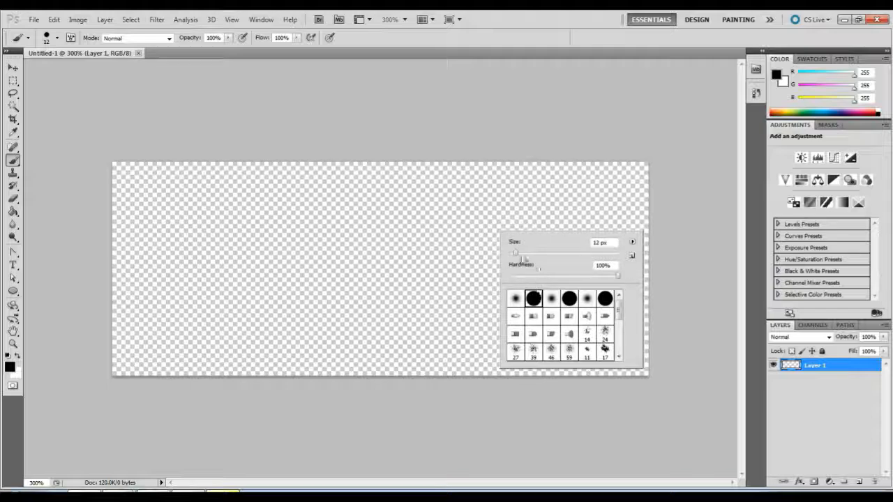
drag(611, 243, 560, 240)
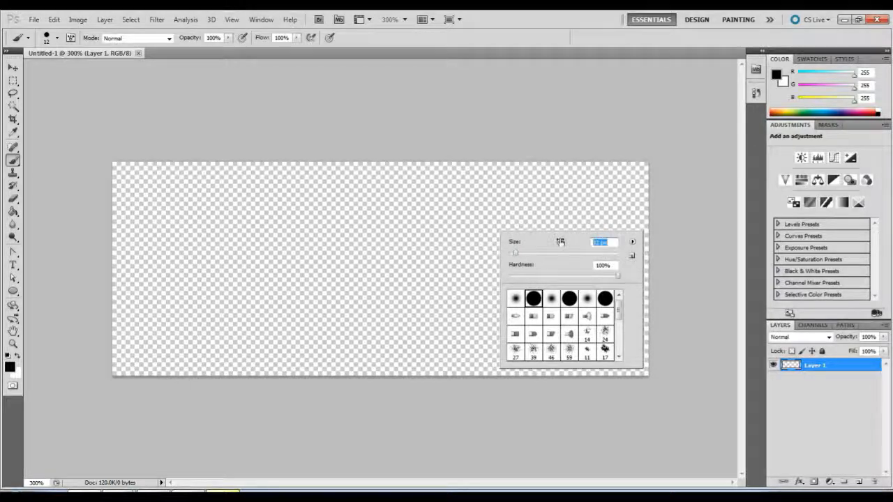
text(8)
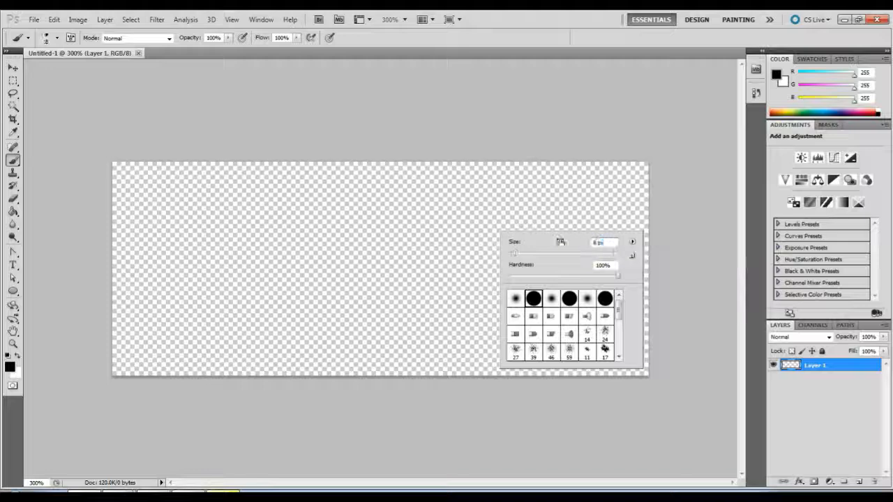
click(509, 131)
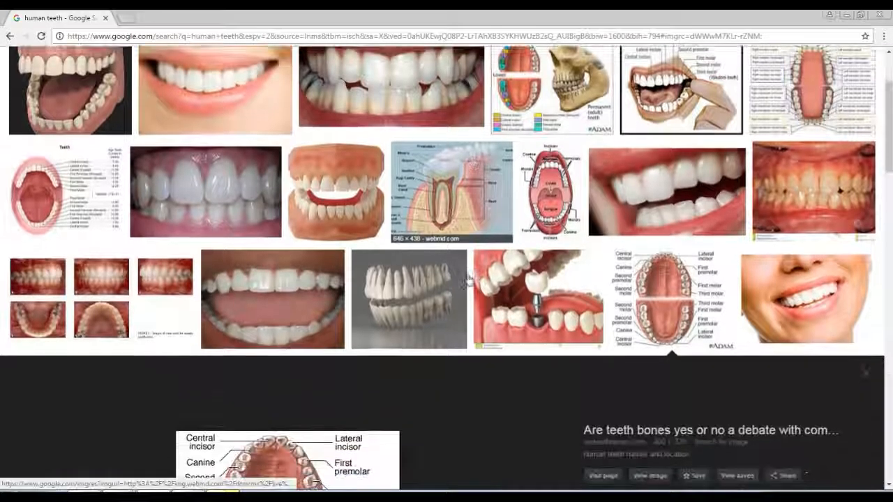
Look further through the human teeth images in Chrome and open the dental X-ray as a reference.
scroll(469, 280, down, 5)
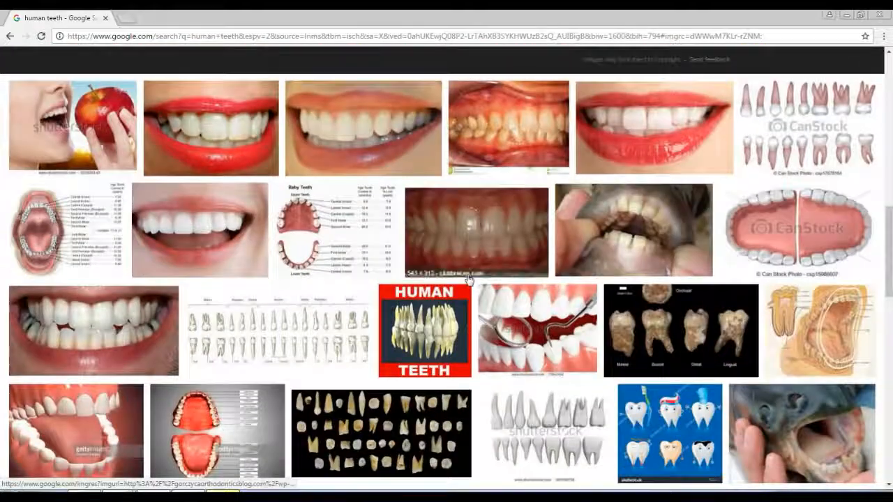
scroll(468, 279, down, 6)
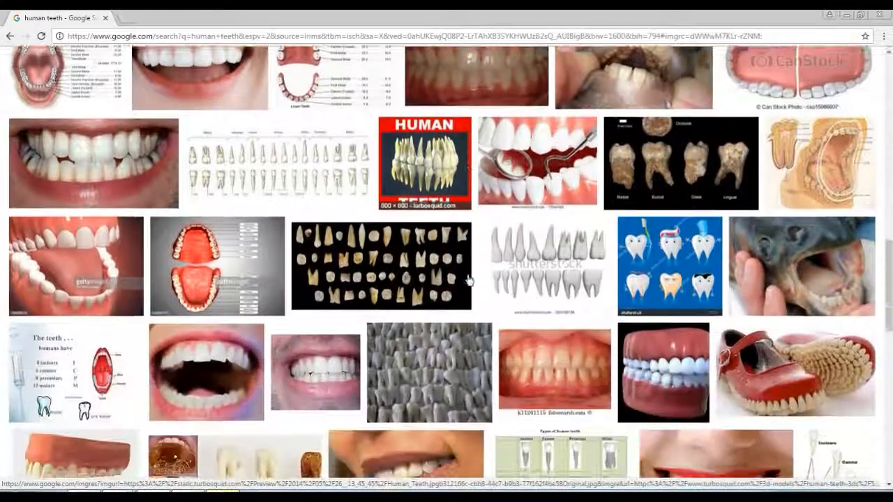
scroll(469, 280, down, 6)
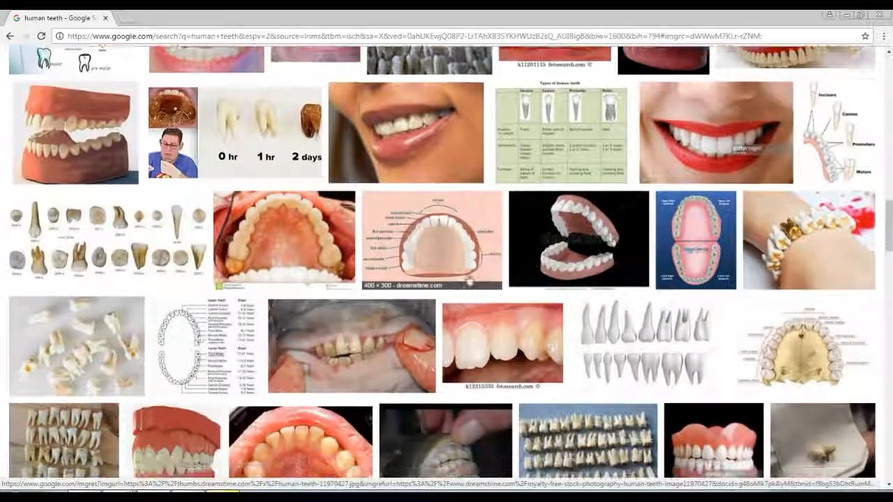
scroll(469, 280, down, 3)
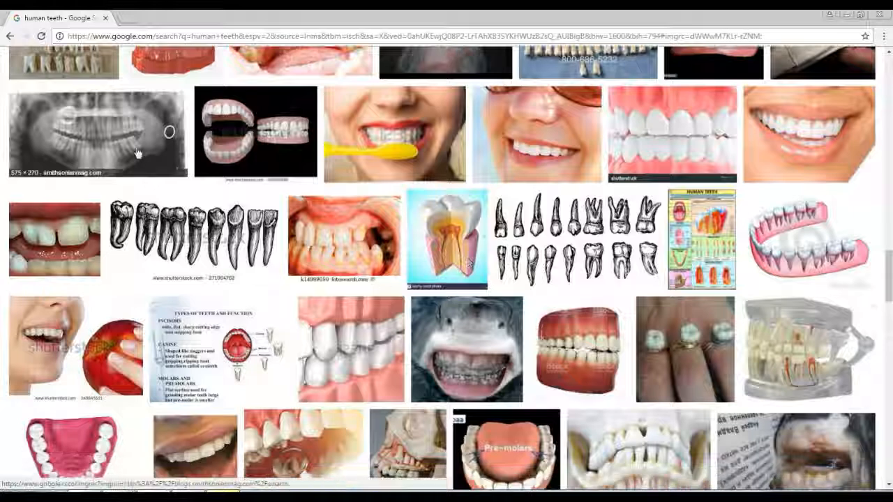
click(118, 140)
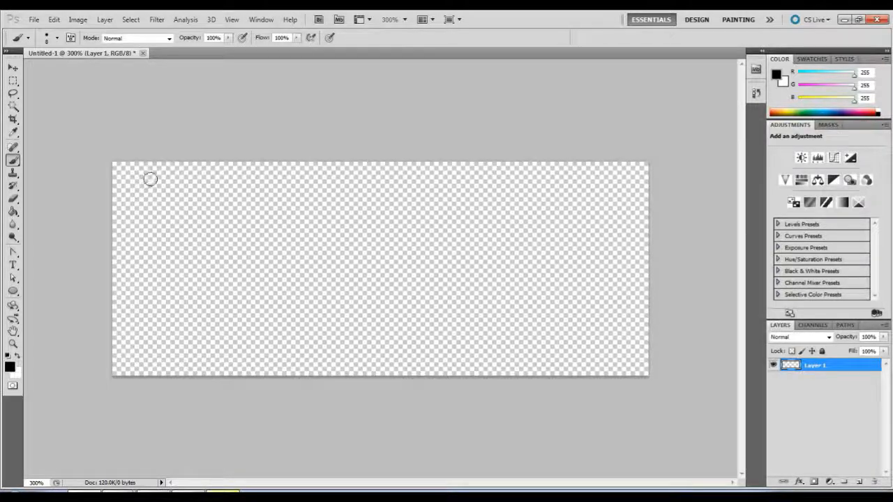
Paint a front tooth outline with an open top at the canvas's upper left, and a closed tapered outline beneath it.
mouse_move(138, 246)
mouse_down()
mouse_move(177, 253)
mouse_move(201, 245)
mouse_move(132, 244)
mouse_up()
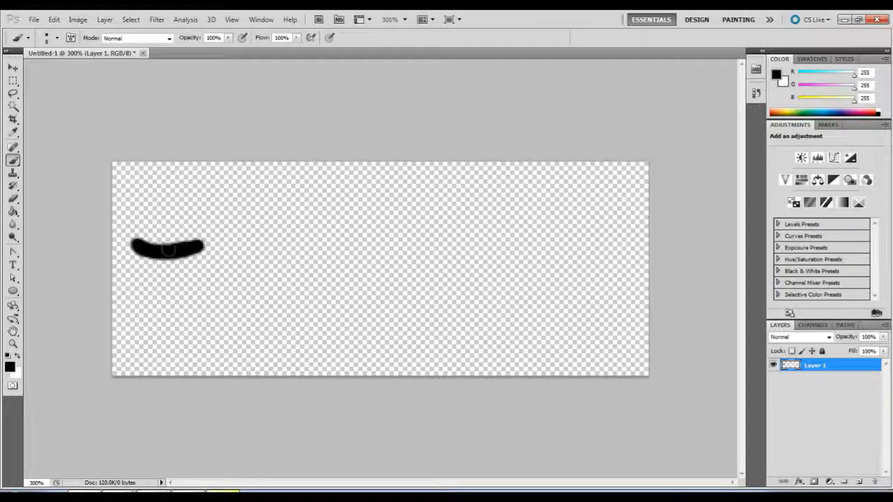
mouse_move(131, 243)
mouse_down()
mouse_move(148, 173)
mouse_move(189, 192)
mouse_move(201, 246)
mouse_up()
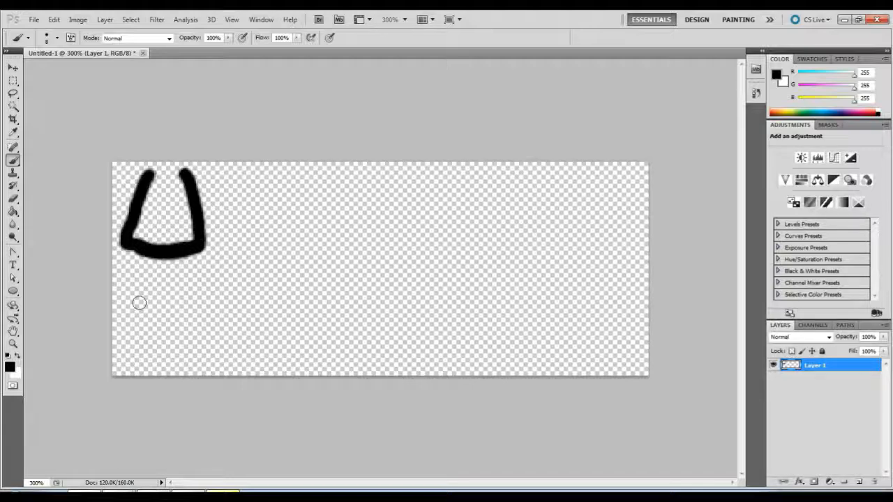
mouse_move(138, 301)
mouse_down()
mouse_move(173, 297)
mouse_move(133, 319)
mouse_move(138, 360)
mouse_move(167, 368)
mouse_move(184, 356)
mouse_move(184, 315)
mouse_move(164, 289)
mouse_up()
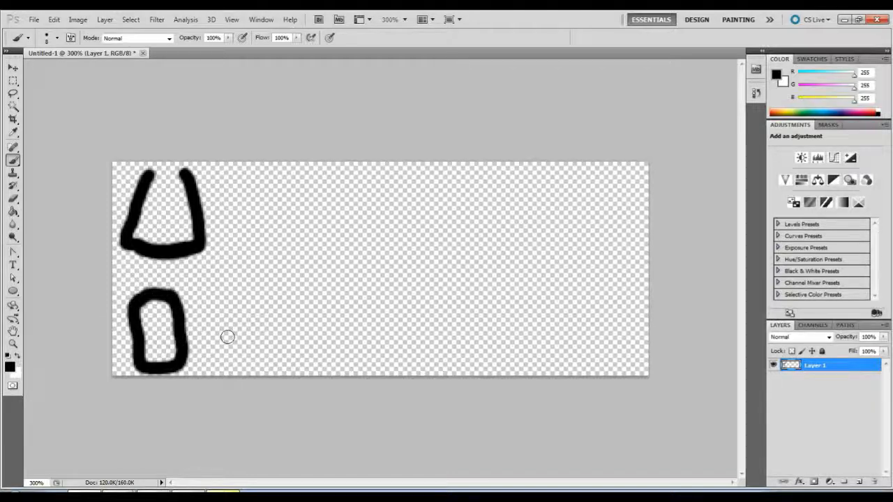
key(ctrl+z)
mouse_move(167, 297)
mouse_down()
mouse_move(180, 296)
mouse_move(185, 310)
mouse_move(162, 357)
mouse_up()
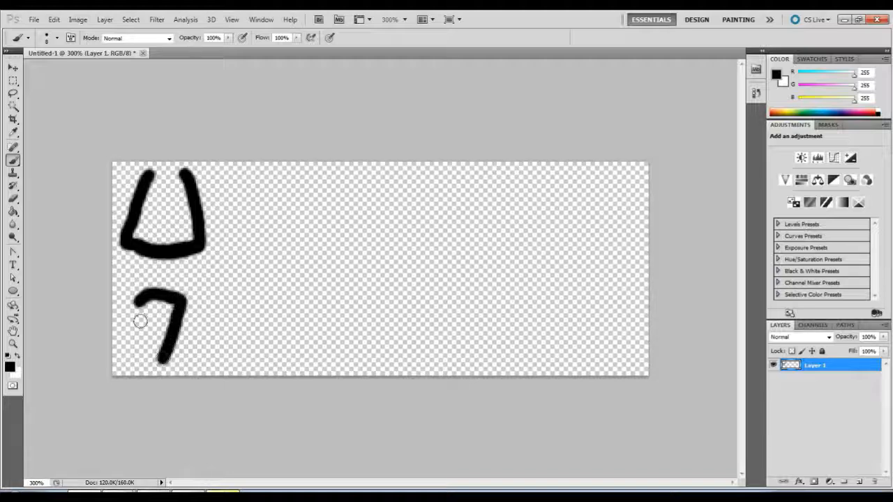
mouse_move(134, 300)
mouse_down()
mouse_move(138, 357)
mouse_move(147, 369)
mouse_move(169, 362)
mouse_up()
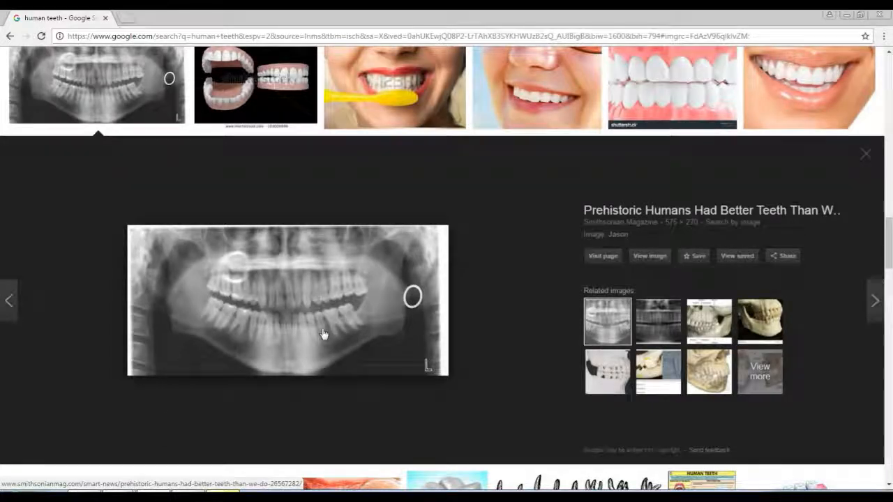
Open the plastic teeth model photo in Chrome's image results to study the shapes of the front teeth.
scroll(323, 334, up, 1)
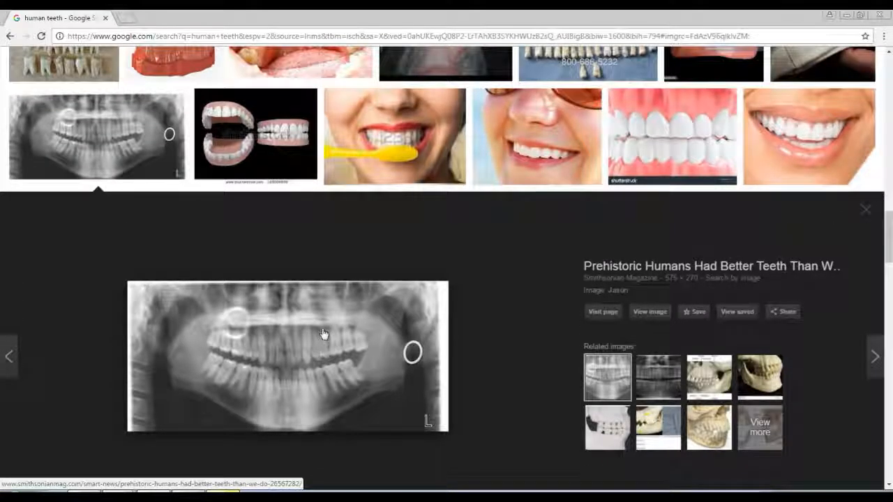
click(705, 140)
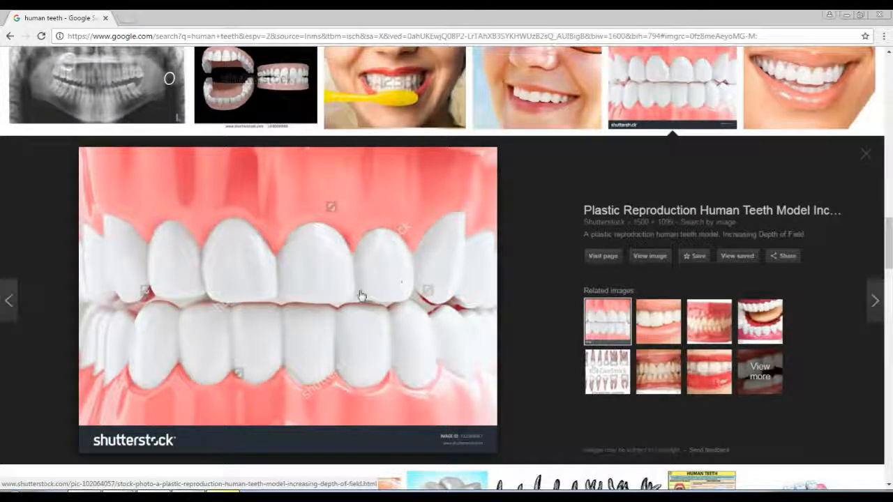
In Photoshop, paint a narrower closed tooth outline beside the upper front tooth and close the front tooth's open top.
key(alt+Tab)
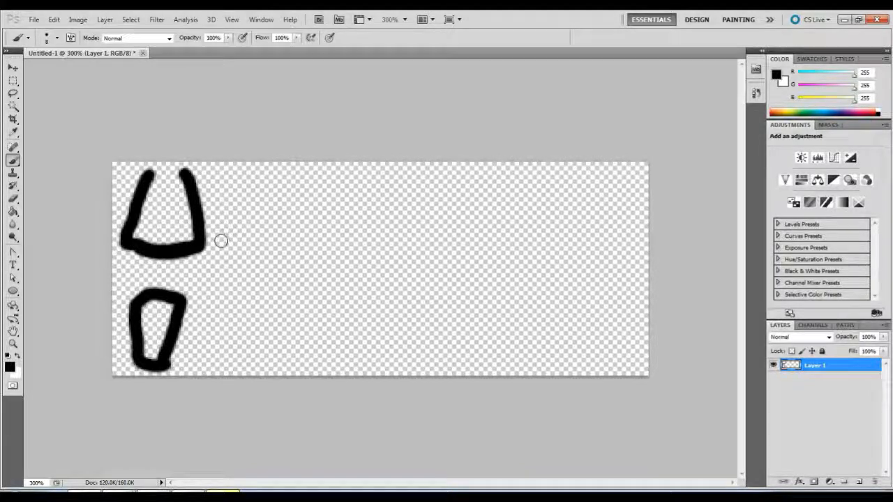
mouse_move(216, 244)
mouse_down()
mouse_move(247, 243)
mouse_move(258, 234)
mouse_move(247, 223)
mouse_move(242, 246)
mouse_move(259, 246)
mouse_move(264, 229)
mouse_move(246, 179)
mouse_up()
key(ctrl+z)
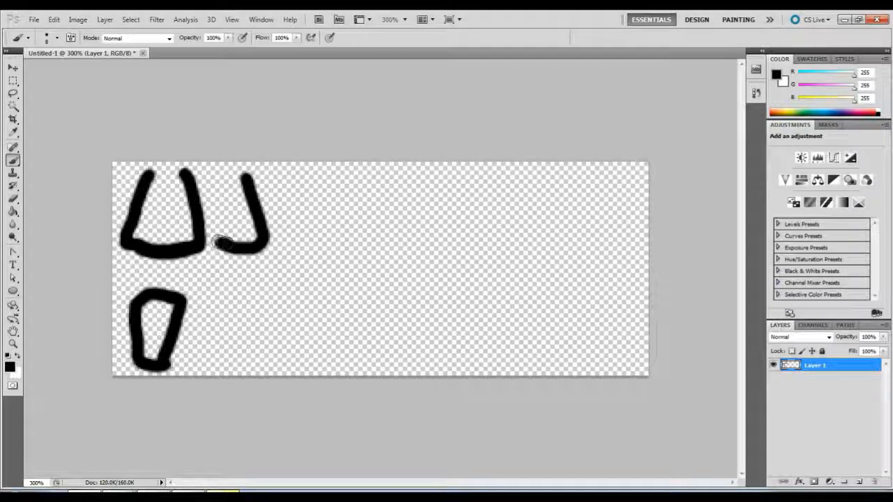
mouse_move(222, 242)
mouse_down()
mouse_move(216, 194)
mouse_move(233, 175)
mouse_move(245, 177)
mouse_up()
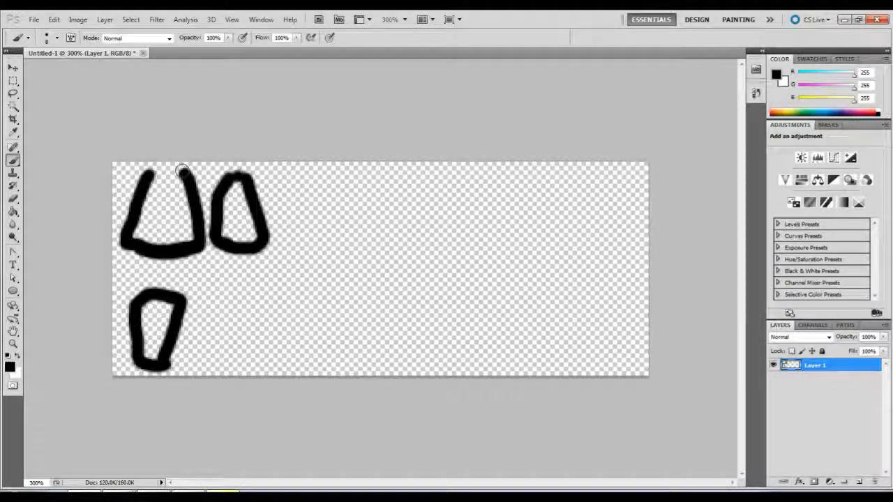
drag(181, 170, 148, 174)
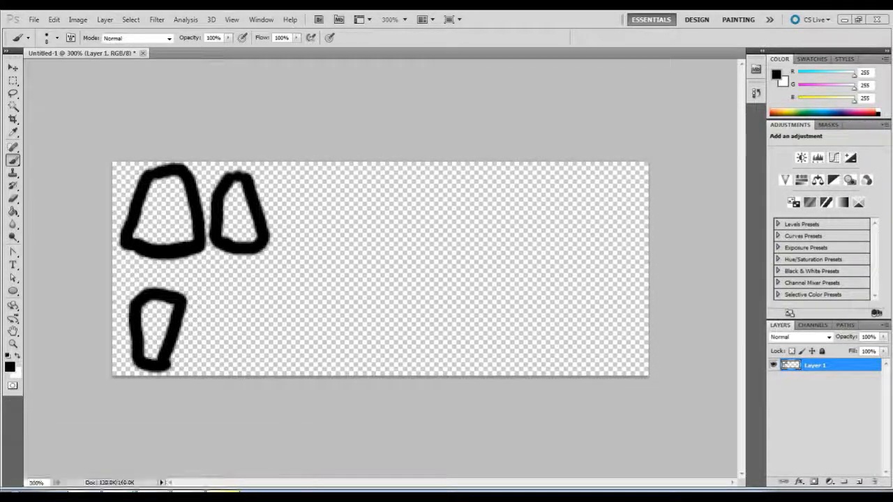
Switch to Chrome and open the macro shot of human teeth with tartar to study the tooth shapes.
click(119, 492)
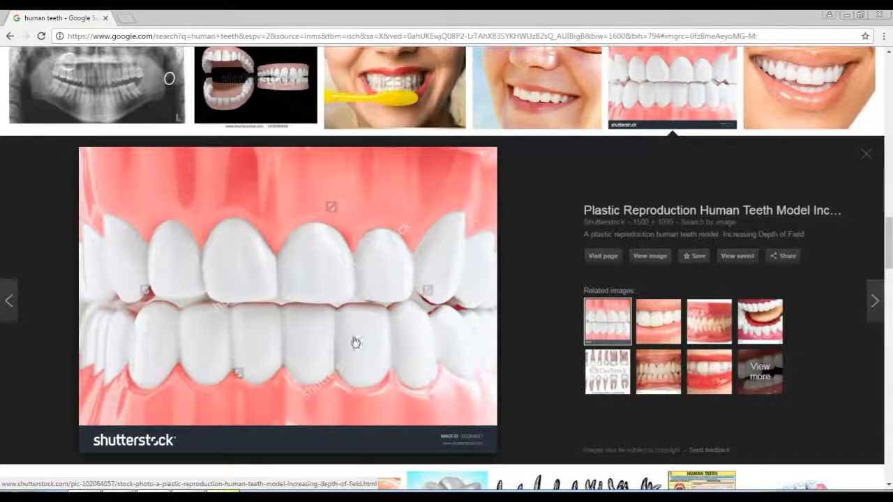
scroll(328, 342, up, 3)
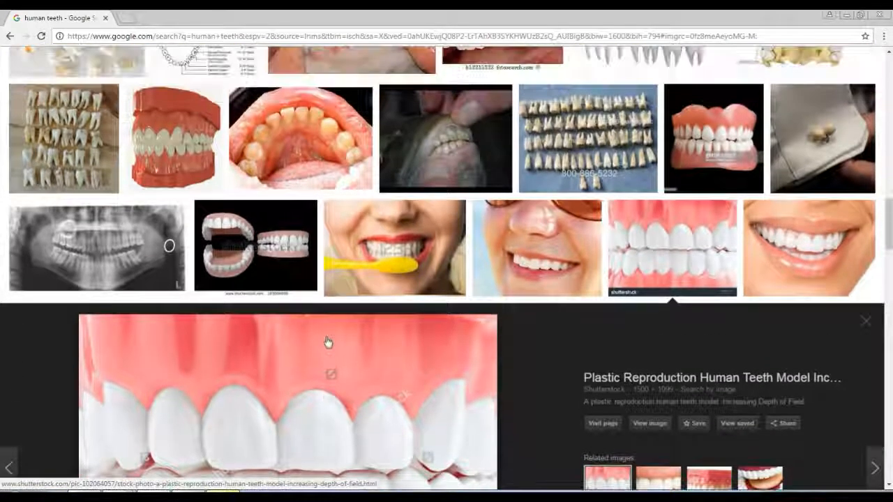
click(296, 136)
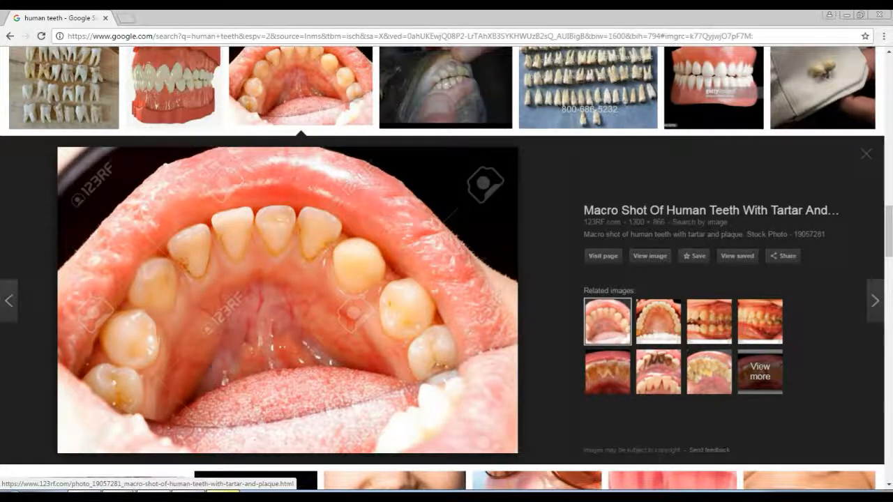
In Photoshop, paint a second closed outline tapering downward beside the first tooth in the lower row.
click(152, 490)
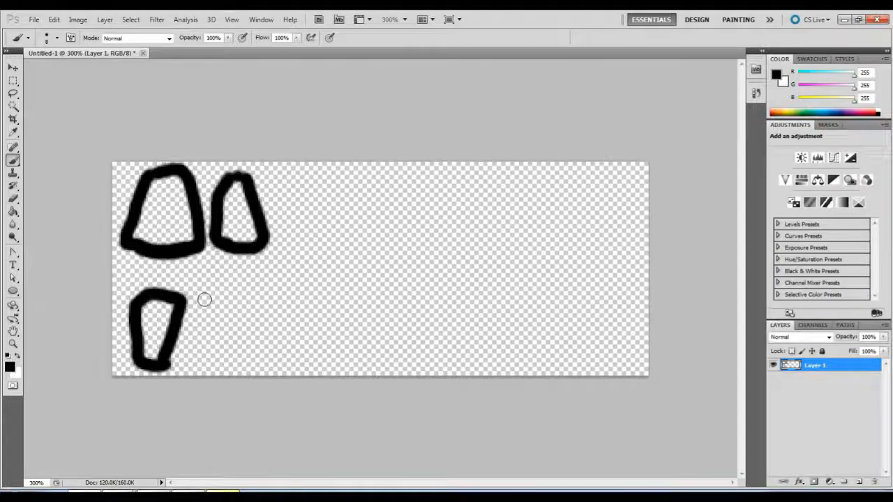
mouse_move(199, 300)
mouse_down()
mouse_move(235, 297)
mouse_move(243, 326)
mouse_move(224, 364)
mouse_up()
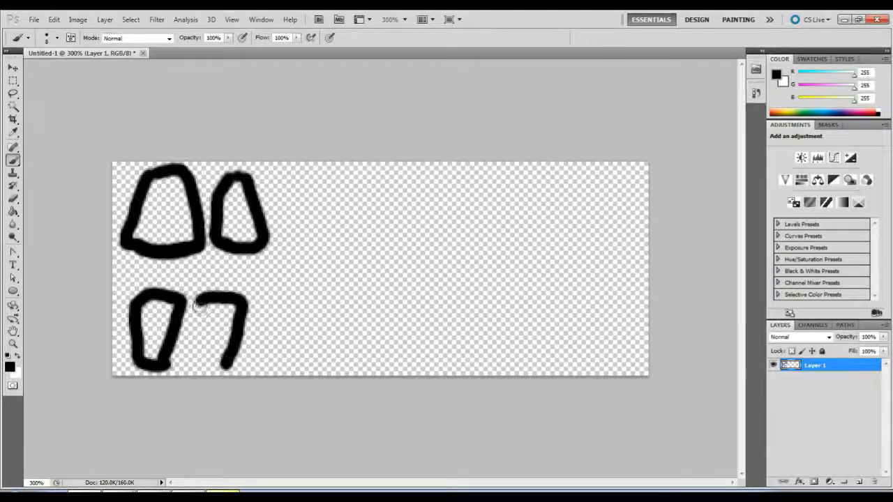
mouse_move(198, 300)
mouse_down()
mouse_move(201, 361)
mouse_move(218, 371)
mouse_move(228, 364)
mouse_up()
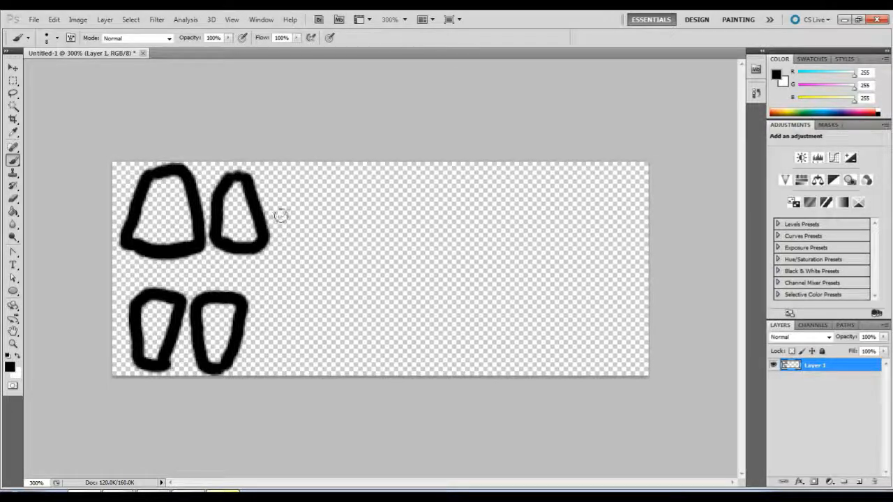
Paint the third upper tooth with a pointed lower end and an open top, beside the second outline.
drag(280, 215, 296, 263)
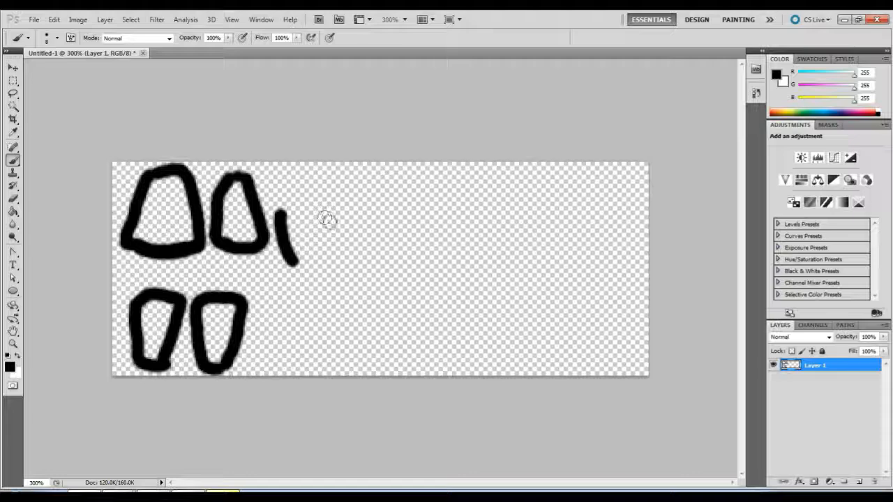
mouse_move(326, 218)
mouse_down()
mouse_move(326, 241)
mouse_move(295, 261)
mouse_move(331, 218)
mouse_move(307, 176)
mouse_up()
drag(281, 212, 286, 177)
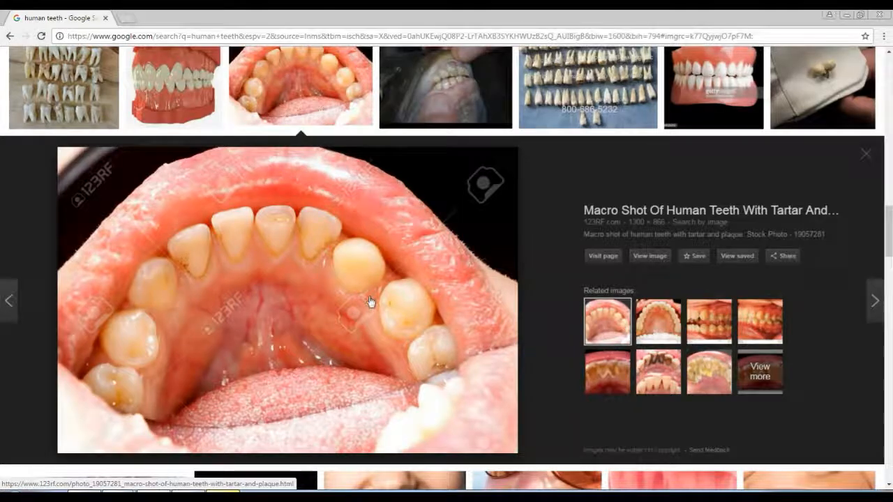
Browse the human teeth images in Chrome and open the CGTrader 3D teeth model picture for reference.
scroll(370, 301, up, 2)
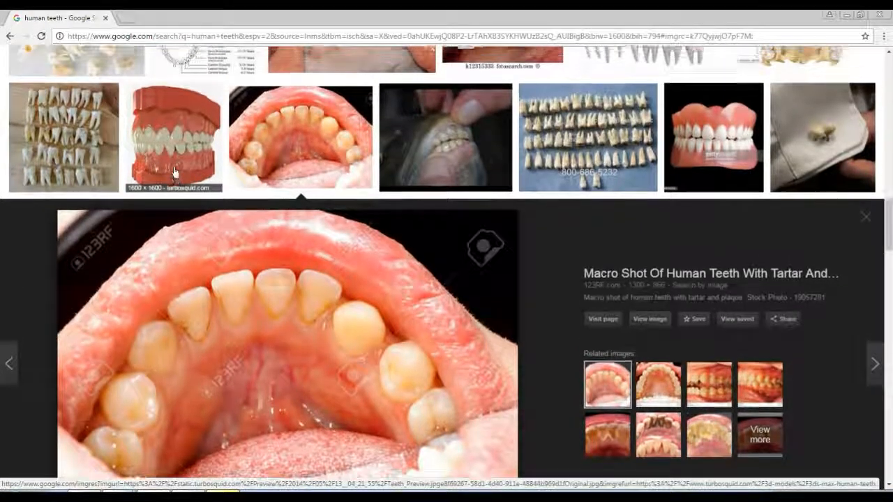
scroll(174, 172, up, 8)
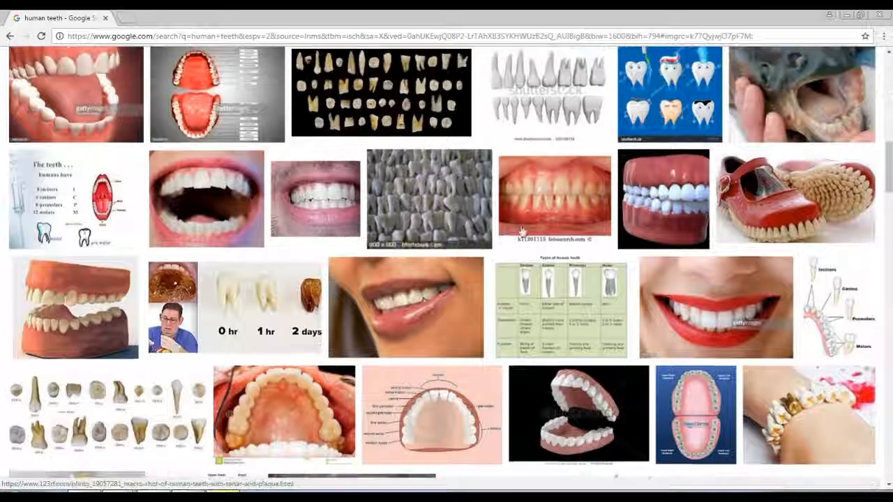
click(663, 203)
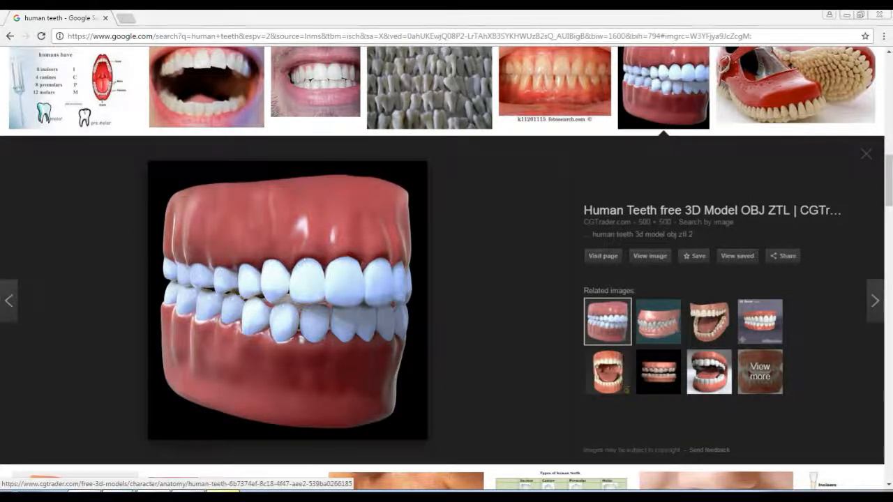
In Photoshop, close the third upper tooth's top and paint a third lower tooth with a pointed upper end beneath it.
click(153, 497)
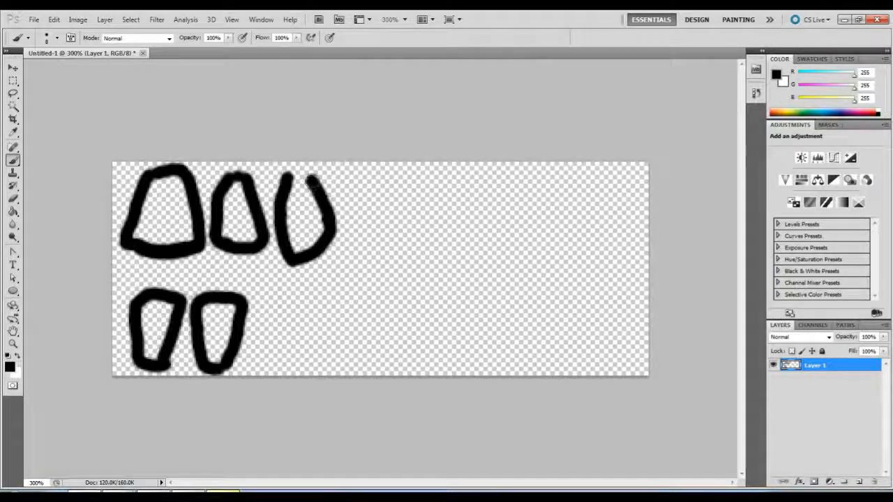
drag(316, 183, 296, 174)
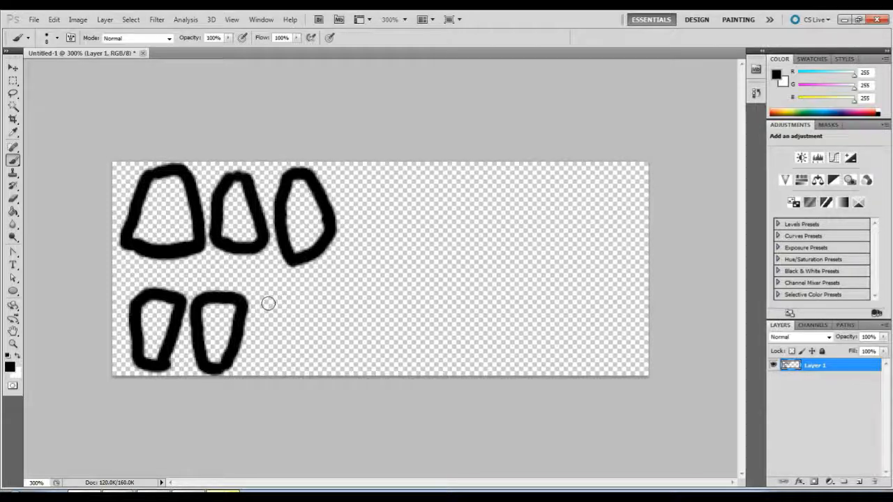
drag(268, 303, 288, 289)
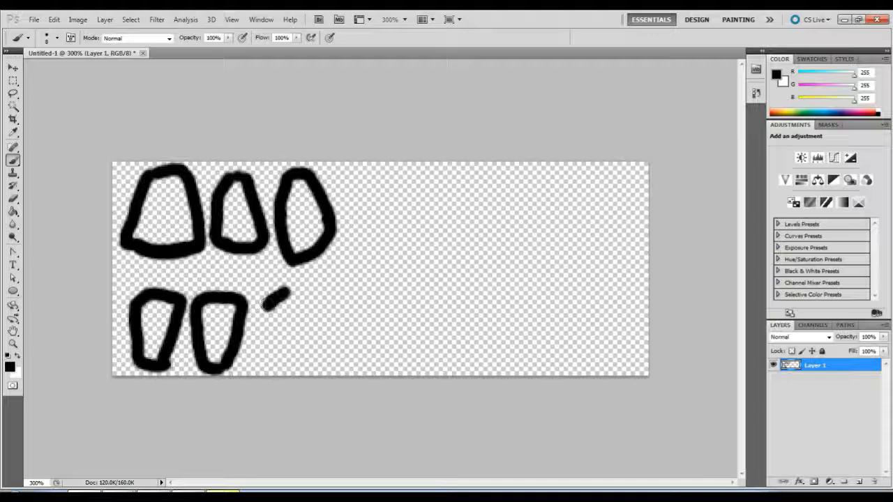
mouse_move(288, 291)
mouse_down()
mouse_move(307, 335)
mouse_move(282, 366)
mouse_up()
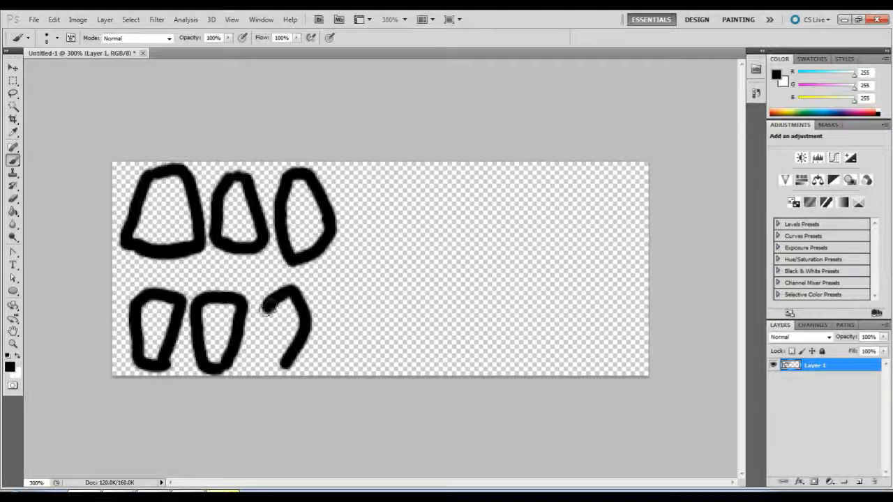
mouse_move(259, 315)
mouse_down()
mouse_move(269, 363)
mouse_move(285, 362)
mouse_up()
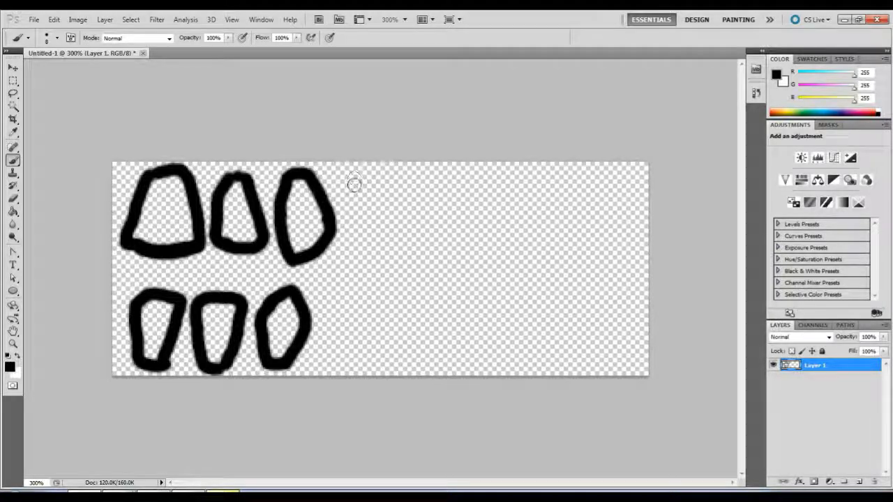
Paint a fourth closed tooth outline with a rounded lower end at the end of the upper row.
mouse_move(353, 202)
mouse_down()
mouse_move(349, 247)
mouse_move(357, 261)
mouse_move(387, 260)
mouse_move(408, 217)
mouse_move(383, 171)
mouse_up()
mouse_move(351, 204)
mouse_down()
mouse_move(358, 181)
mouse_move(381, 169)
mouse_move(362, 174)
mouse_up()
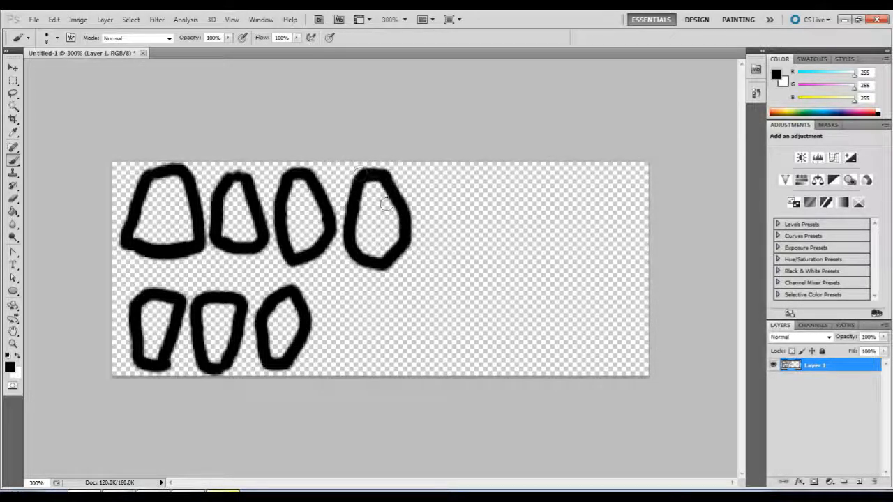
mouse_move(433, 199)
mouse_down()
mouse_move(481, 190)
mouse_move(501, 200)
mouse_up()
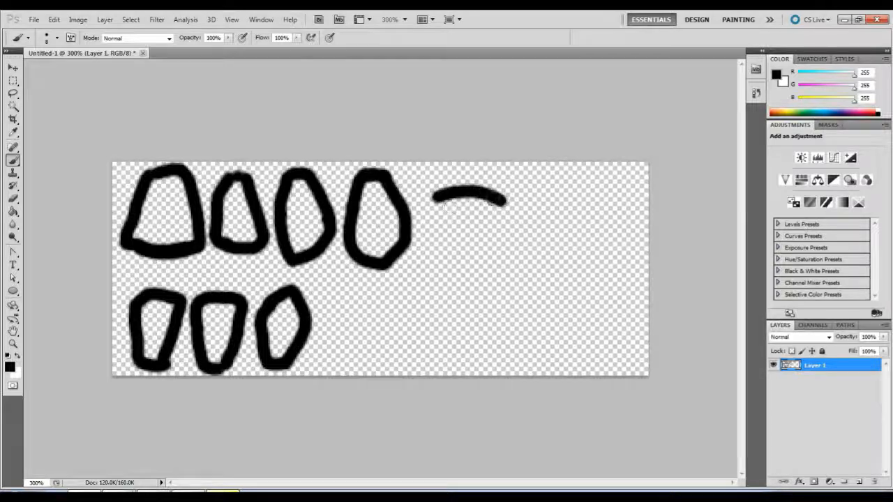
mouse_move(435, 248)
mouse_down()
mouse_move(472, 258)
mouse_move(501, 250)
mouse_up()
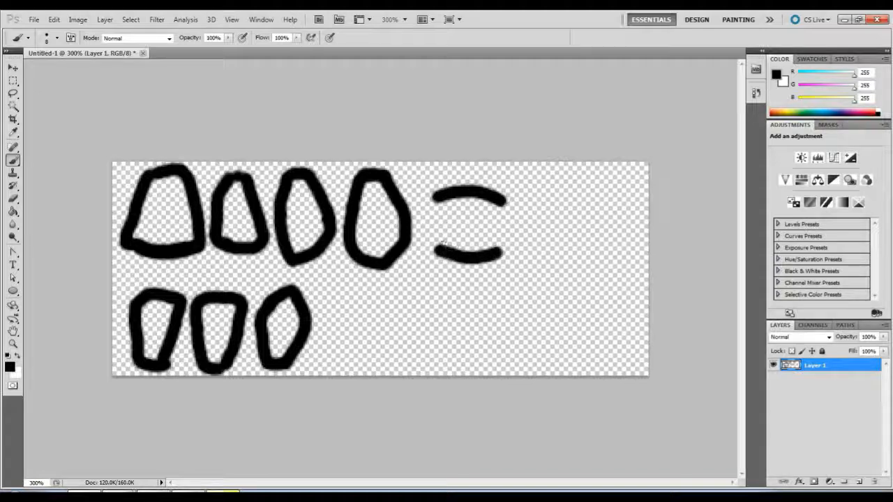
mouse_move(432, 248)
mouse_down()
mouse_move(453, 235)
mouse_move(498, 237)
mouse_up()
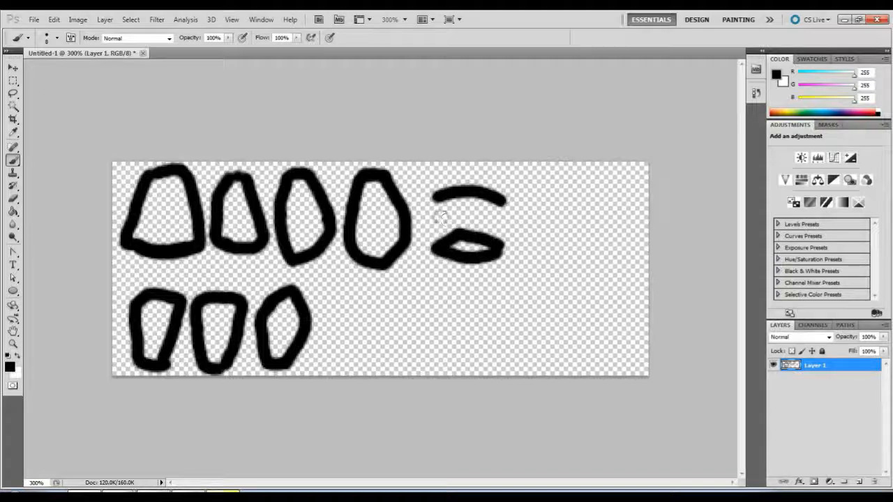
mouse_move(436, 205)
mouse_down()
mouse_move(461, 218)
mouse_move(500, 209)
mouse_move(444, 217)
mouse_move(446, 235)
mouse_move(458, 223)
mouse_move(502, 232)
mouse_up()
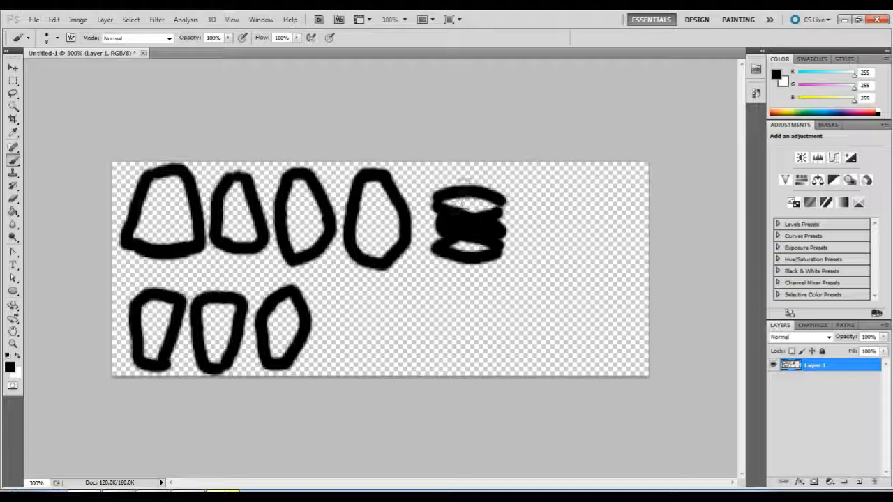
drag(459, 196, 468, 204)
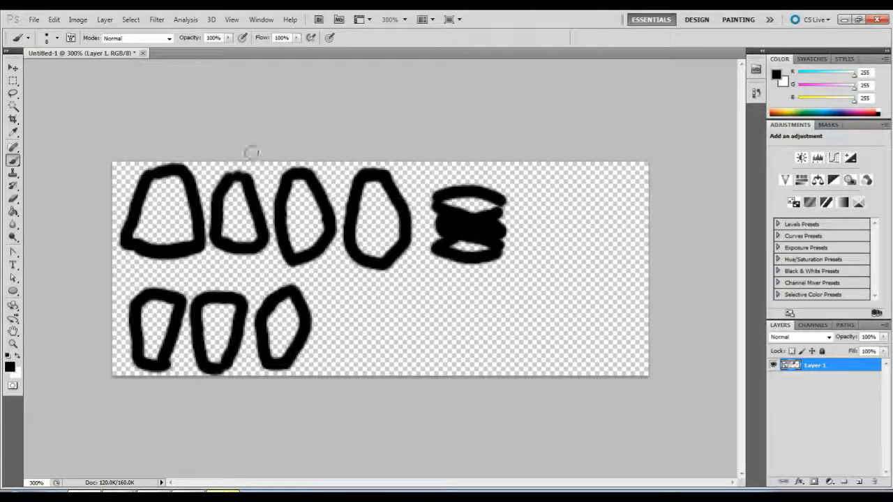
click(13, 81)
drag(421, 180, 539, 278)
key(Delete)
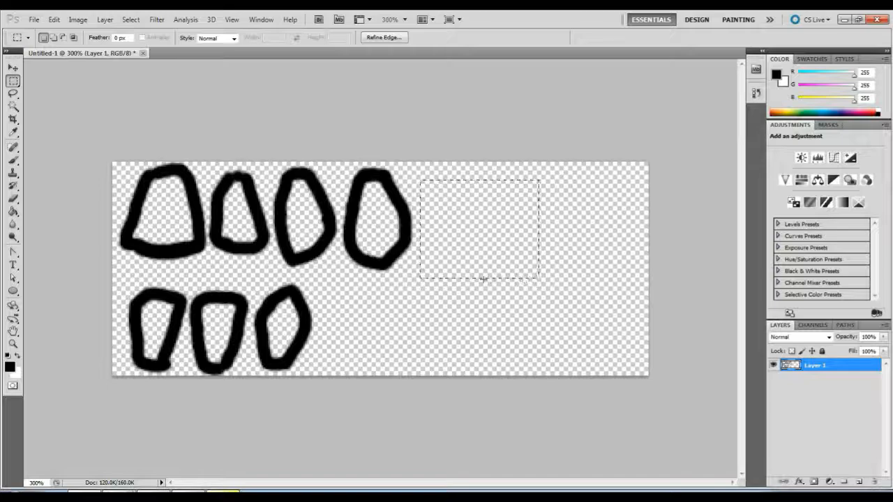
click(419, 335)
Search Chrome's human teeth images for the labelled diagram of tooth names and positions, study it, and return to Photoshop.
click(118, 494)
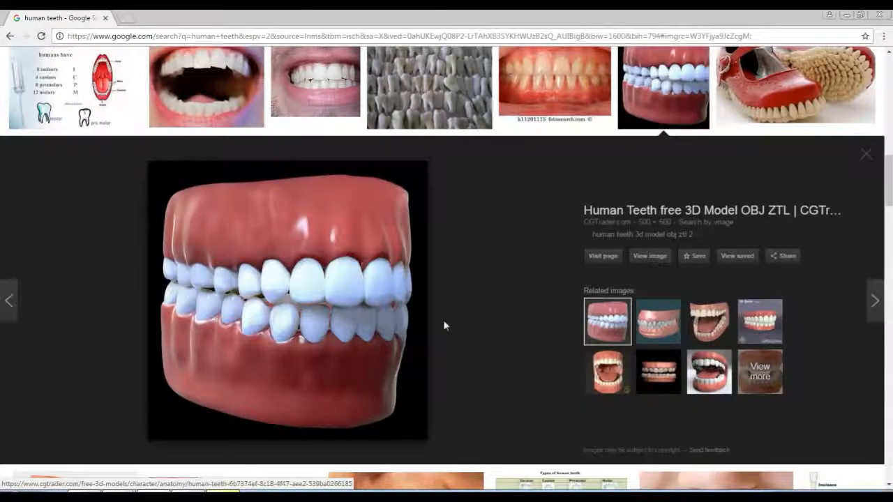
scroll(428, 290, up, 10)
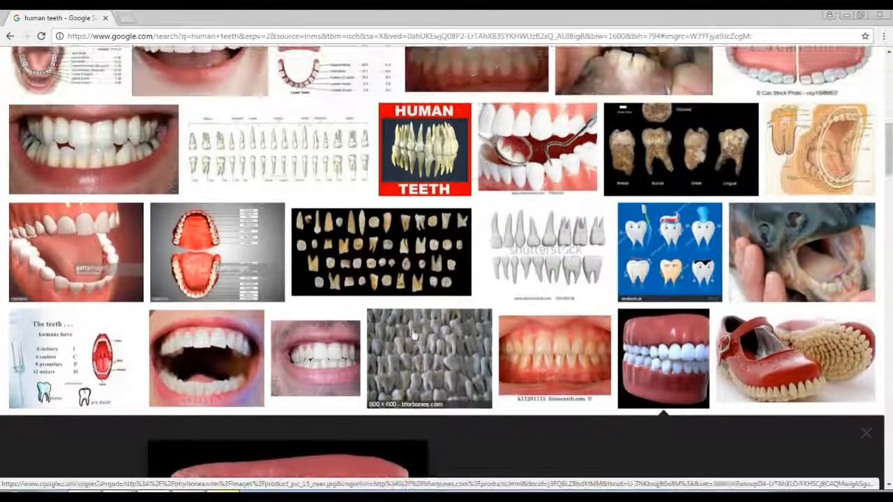
scroll(413, 335, up, 3)
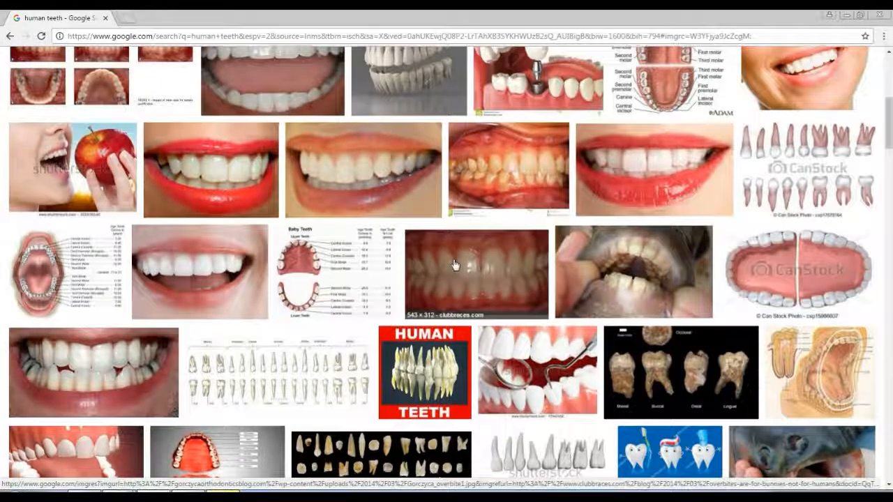
scroll(454, 265, up, 3)
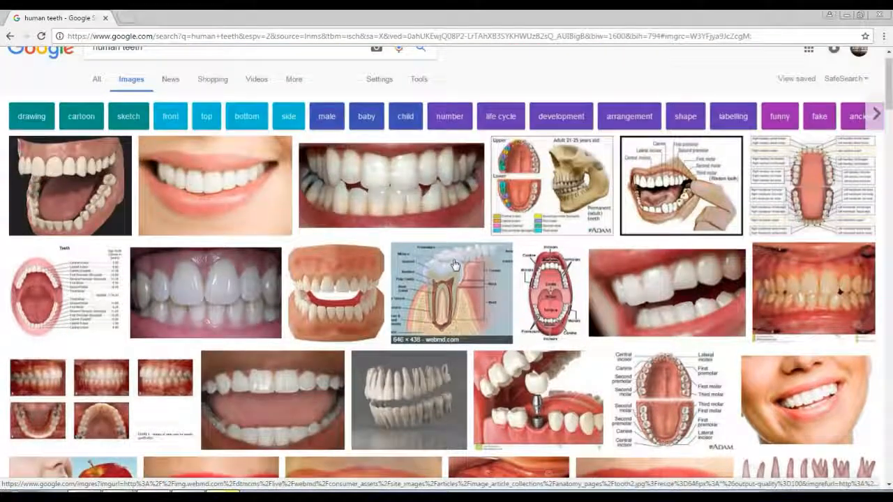
scroll(432, 265, down, 1)
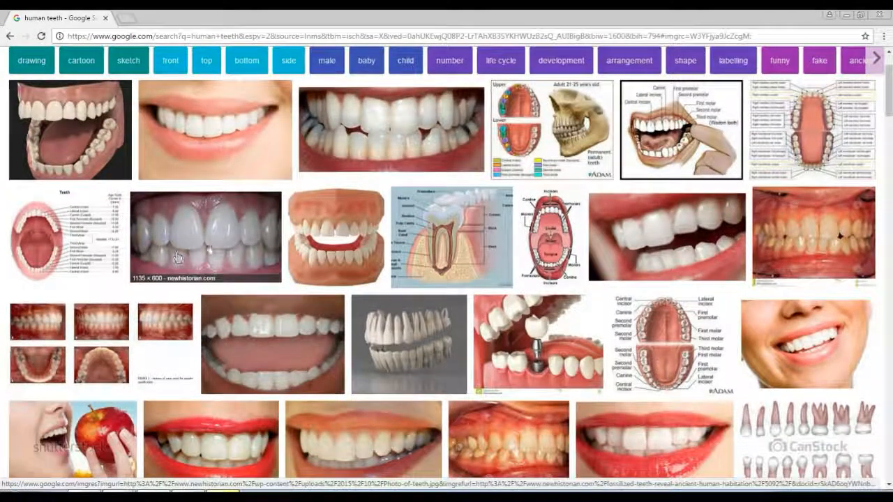
scroll(178, 258, down, 3)
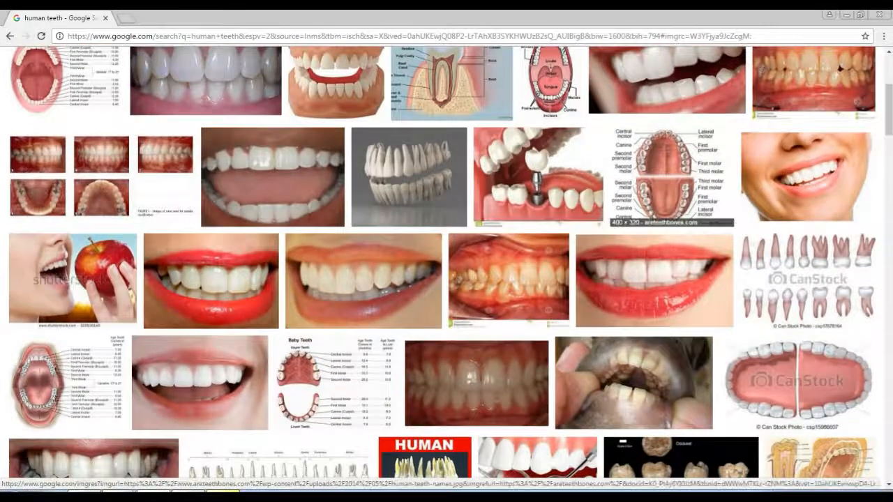
click(671, 177)
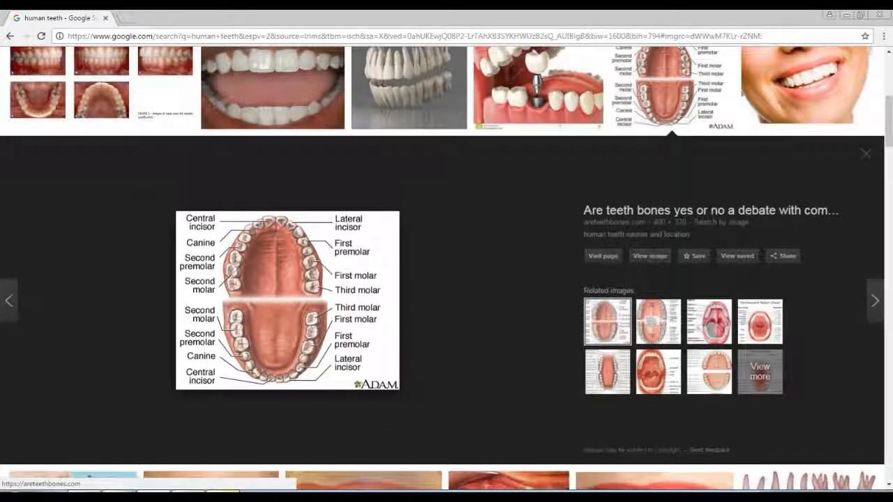
click(90, 492)
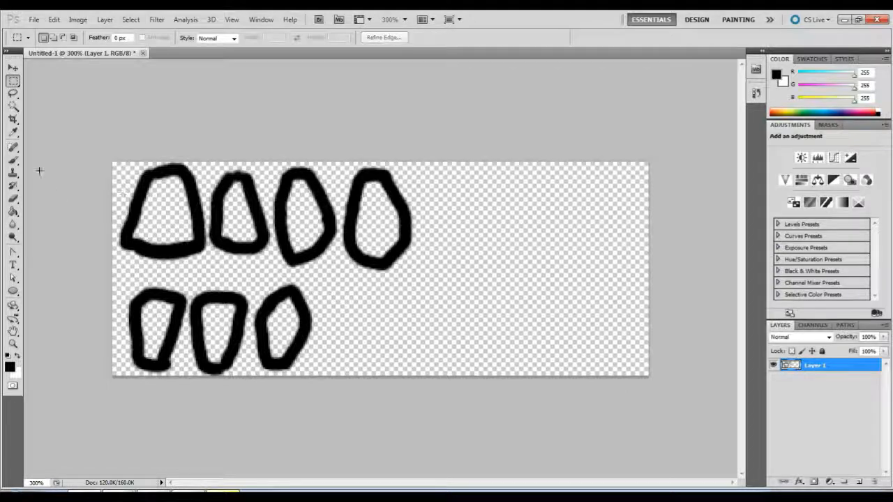
Paint a fourth lower tooth with a pointed upper end and a wide closed molar outline at the end of the upper row.
click(13, 159)
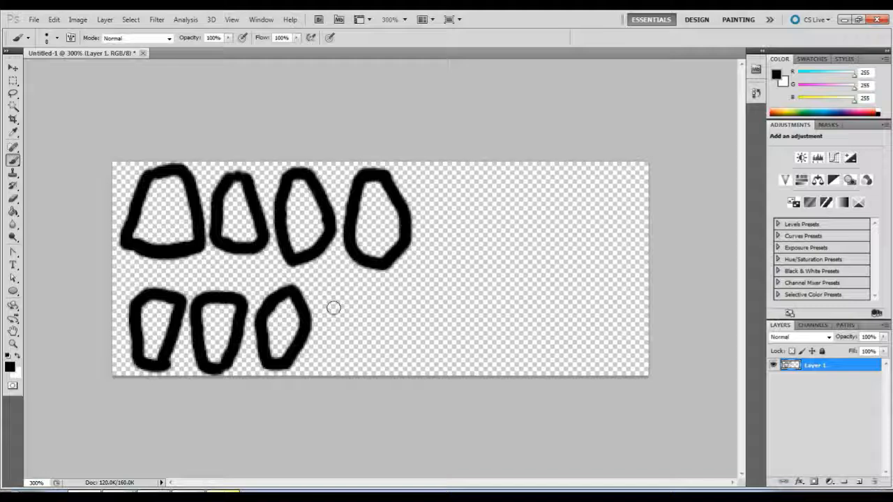
mouse_move(333, 308)
mouse_down()
mouse_move(359, 287)
mouse_move(377, 347)
mouse_move(358, 365)
mouse_move(326, 370)
mouse_move(326, 323)
mouse_move(346, 296)
mouse_up()
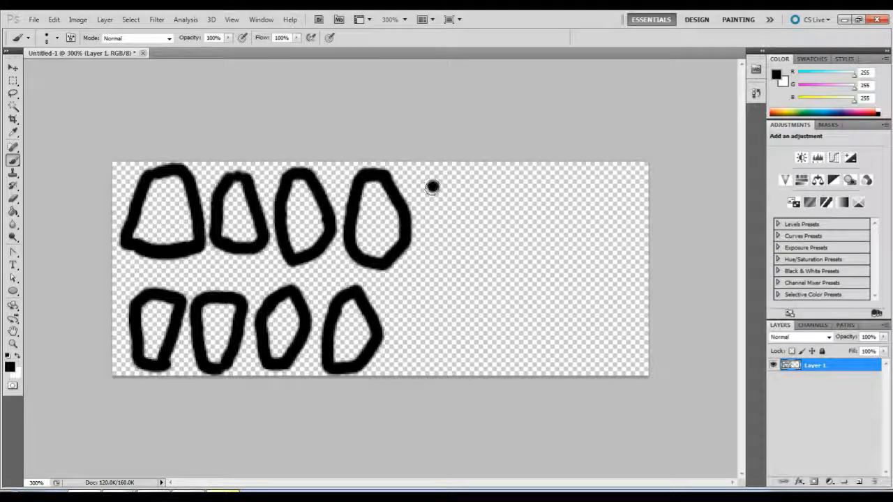
mouse_move(432, 186)
mouse_down()
mouse_move(429, 255)
mouse_move(509, 255)
mouse_move(521, 234)
mouse_move(513, 204)
mouse_move(492, 182)
mouse_up()
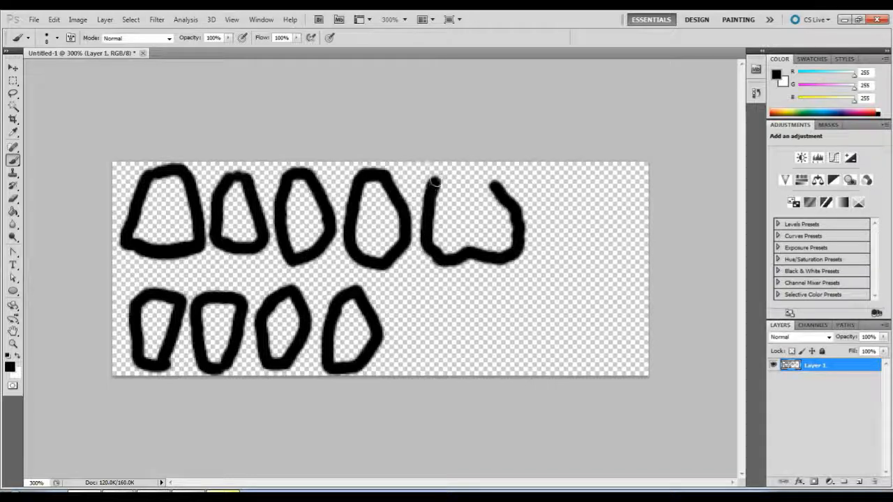
mouse_move(434, 182)
mouse_down()
mouse_move(471, 173)
mouse_move(493, 185)
mouse_up()
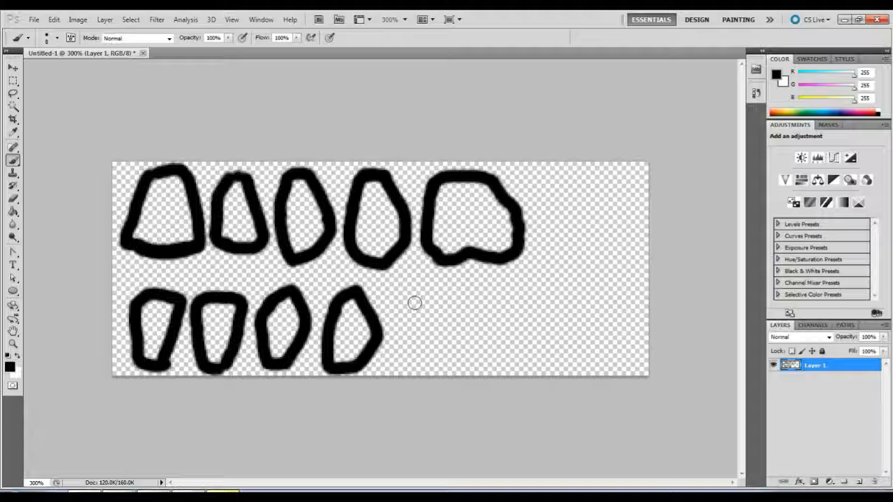
Paint a wide closed molar outline with a dipped upper edge at the end of the lower row.
drag(412, 302, 427, 302)
mouse_move(438, 306)
mouse_down()
mouse_move(507, 308)
mouse_move(508, 336)
mouse_move(470, 366)
mouse_up()
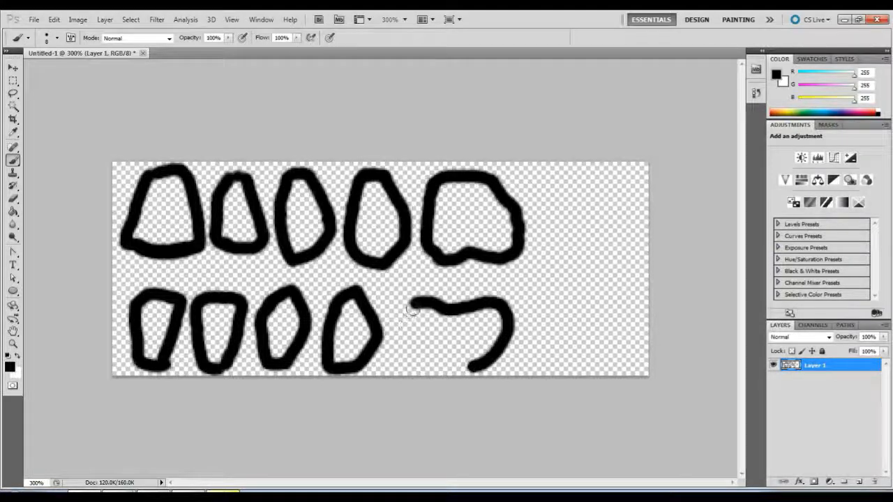
mouse_move(406, 304)
mouse_down()
mouse_move(392, 308)
mouse_move(403, 345)
mouse_move(453, 368)
mouse_move(481, 368)
mouse_move(470, 366)
mouse_up()
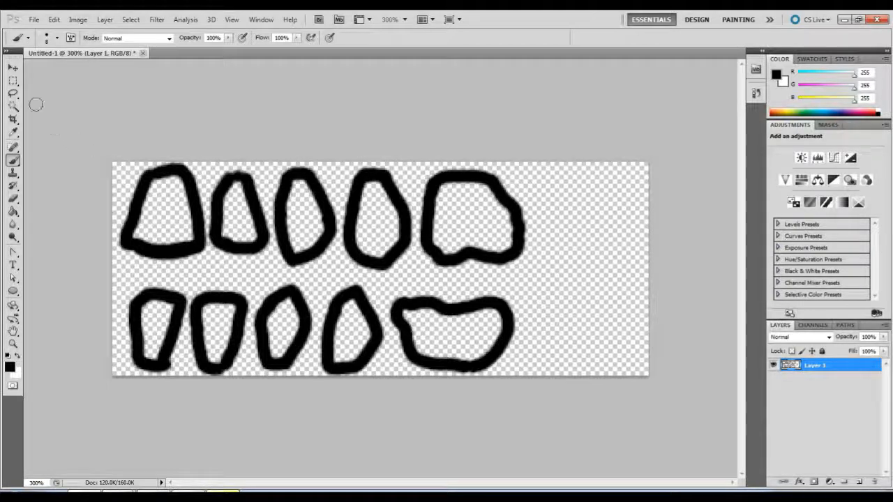
Lasso the fourth tooth and the molar of both rows, shift them right to open a one-tooth gap, and deselect.
click(12, 67)
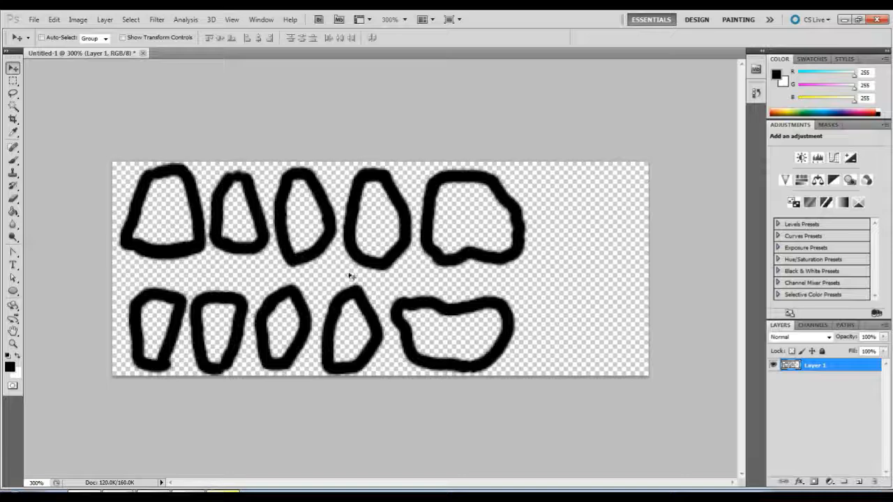
click(13, 94)
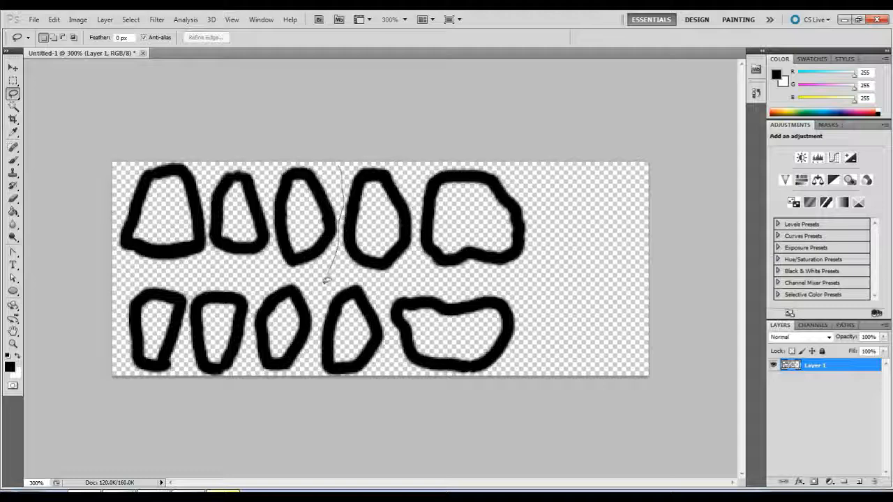
drag(315, 335, 355, 402)
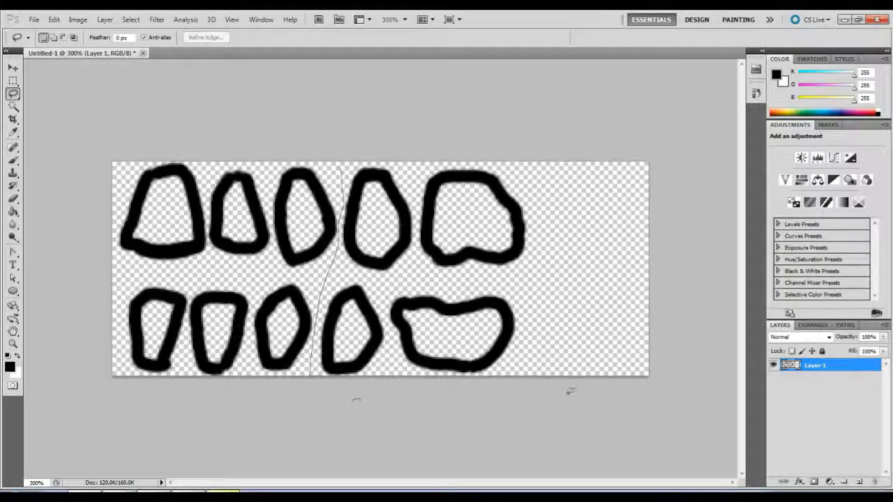
mouse_move(570, 392)
mouse_down()
mouse_move(569, 195)
mouse_move(446, 134)
mouse_move(342, 135)
mouse_up()
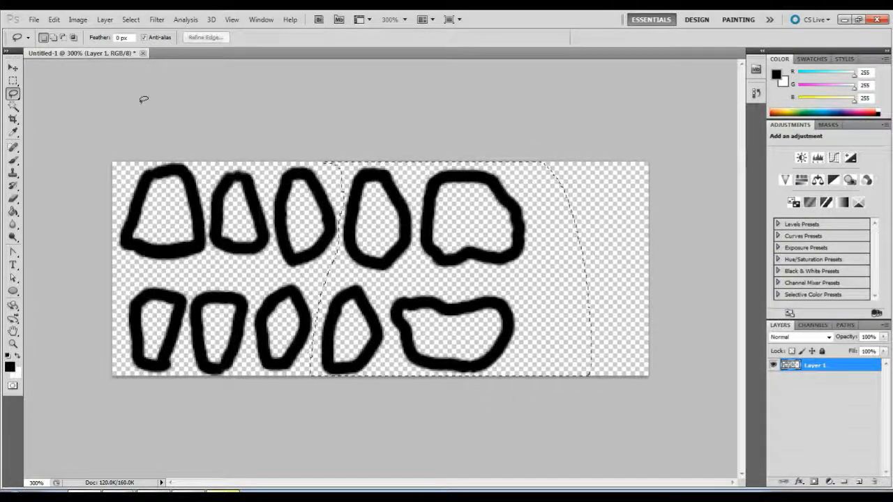
key(v)
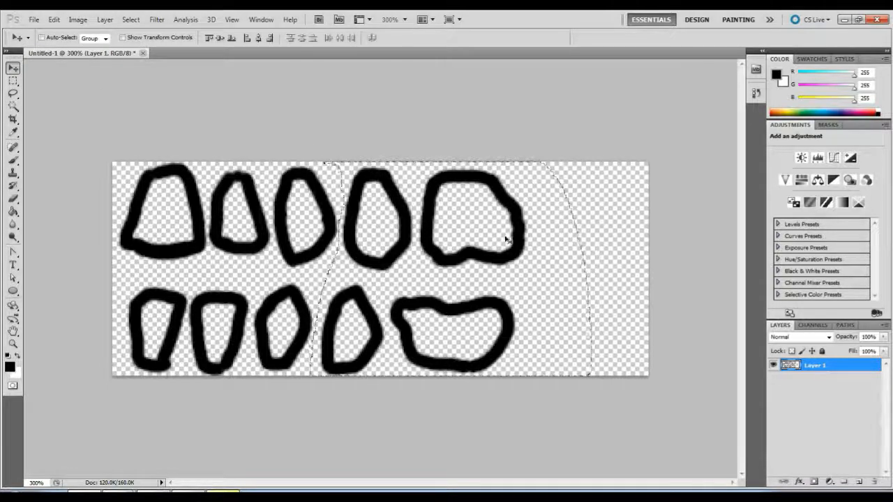
drag(506, 240, 616, 241)
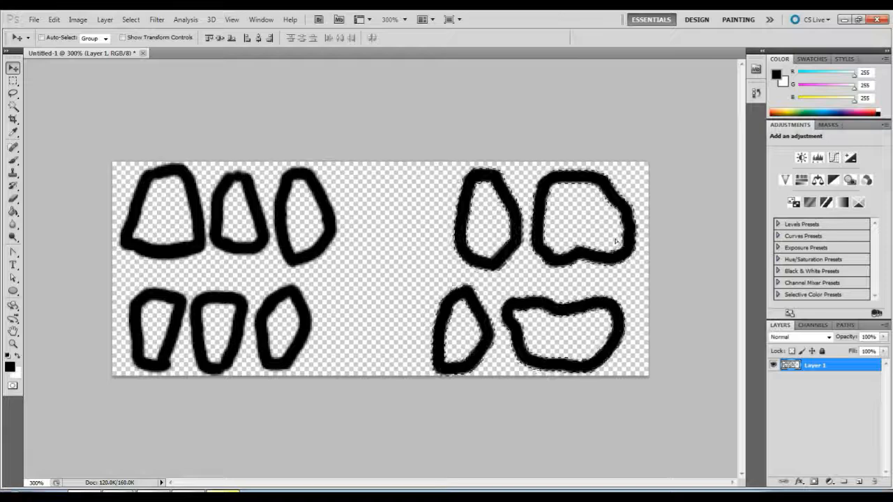
mouse_move(574, 332)
mouse_down()
mouse_move(549, 331)
mouse_move(558, 332)
mouse_up()
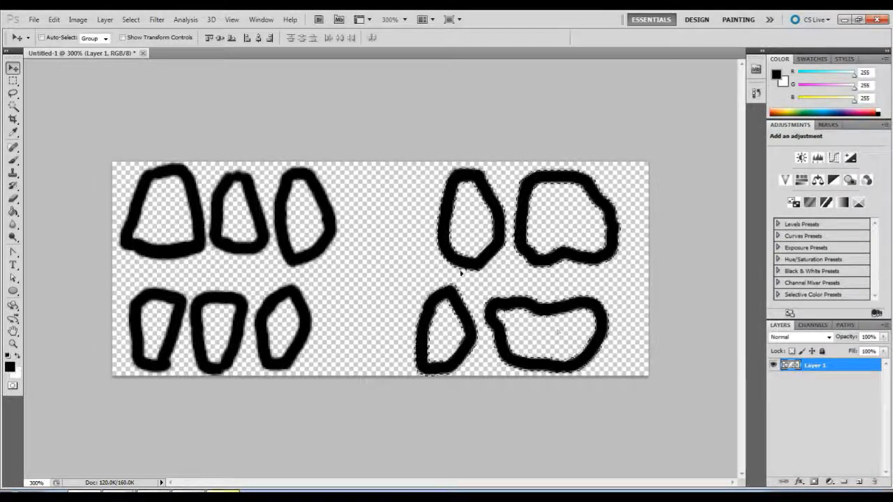
key(ctrl+d)
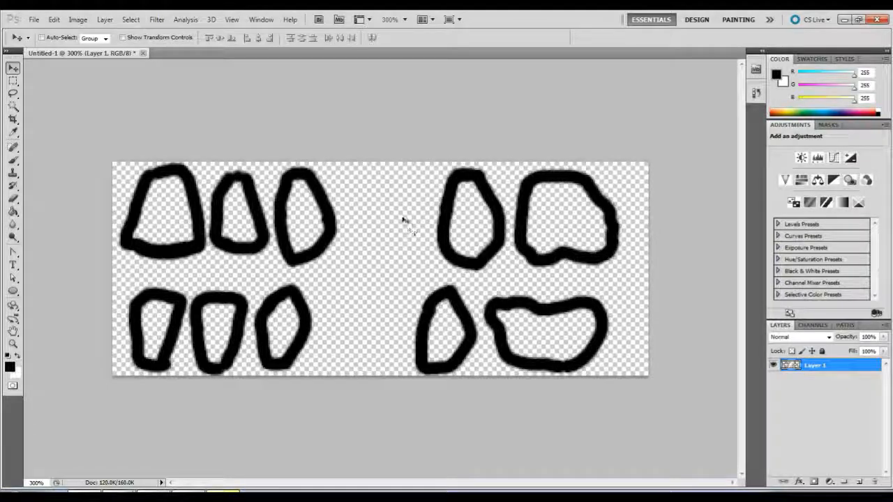
Lasso the fourth upper and lower teeth, duplicate them onto a new layer, and move the copies into the gap beside the third teeth.
click(12, 94)
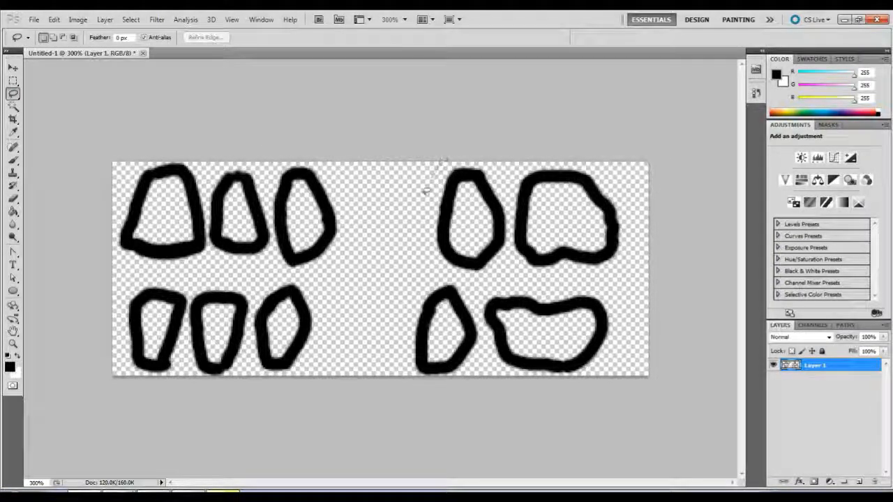
mouse_move(425, 190)
mouse_down()
mouse_move(389, 325)
mouse_move(445, 408)
mouse_move(490, 361)
mouse_up()
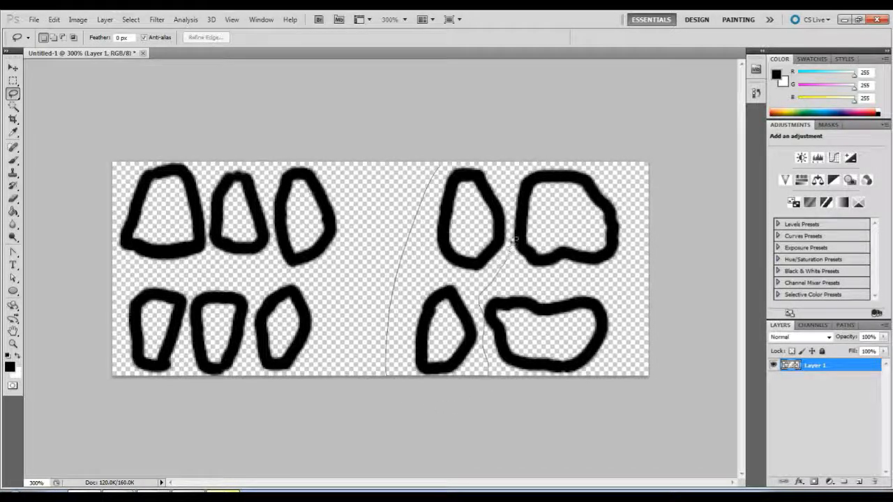
mouse_move(508, 203)
mouse_down()
mouse_move(472, 145)
mouse_move(446, 155)
mouse_up()
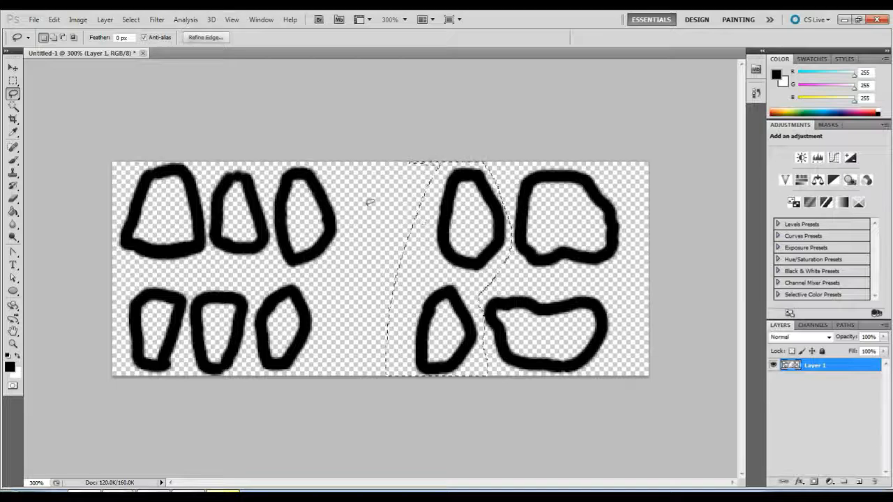
key(v)
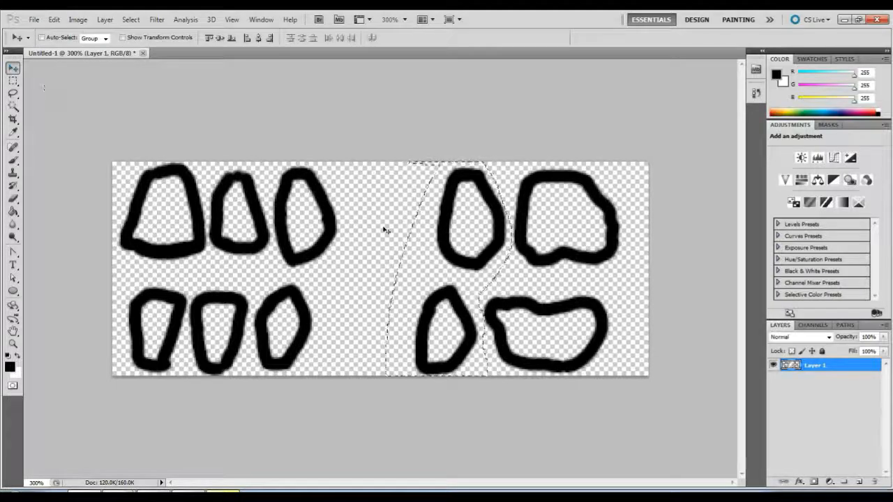
key(ctrl+j)
drag(405, 245, 357, 248)
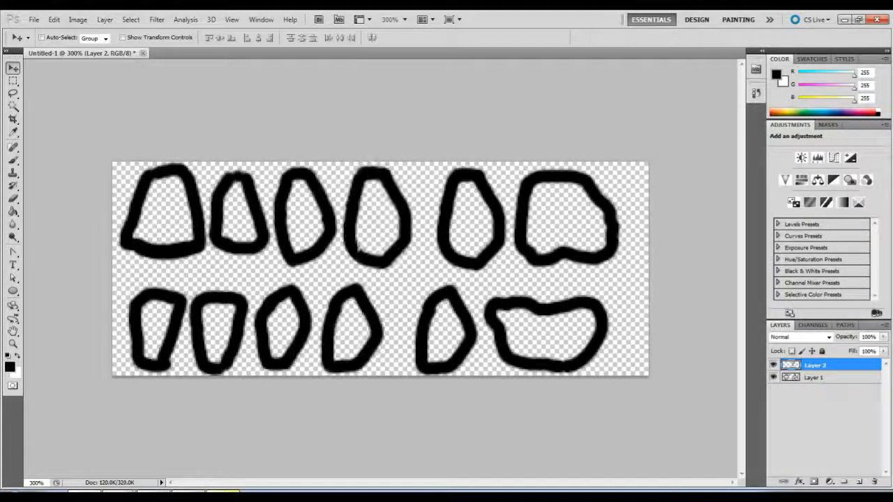
Lasso the last two teeth of both rows, move them slightly left on Layer 1 to even the spacing, and deselect.
click(12, 94)
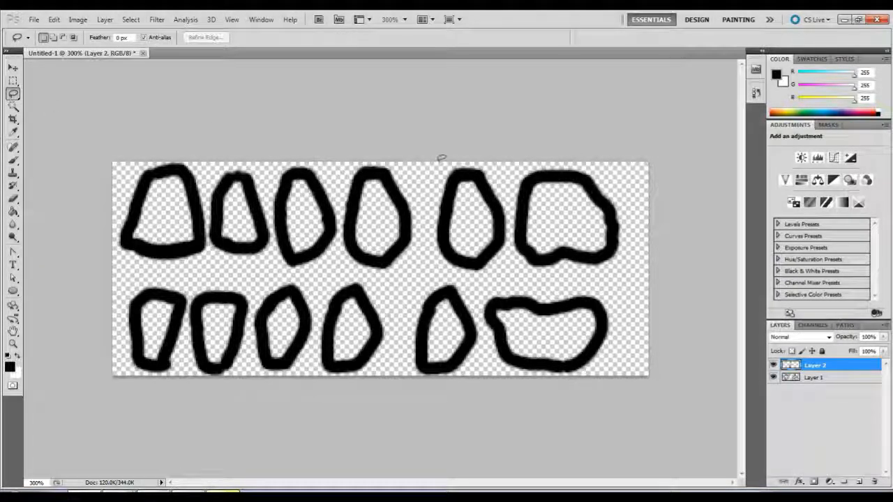
drag(441, 157, 394, 355)
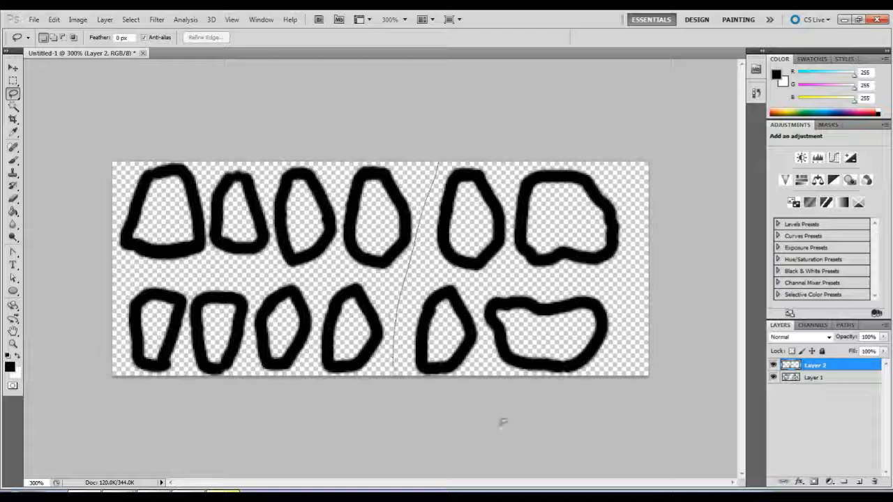
mouse_move(604, 403)
mouse_down()
mouse_move(630, 309)
mouse_move(628, 223)
mouse_move(612, 187)
mouse_move(507, 139)
mouse_up()
drag(444, 137, 442, 143)
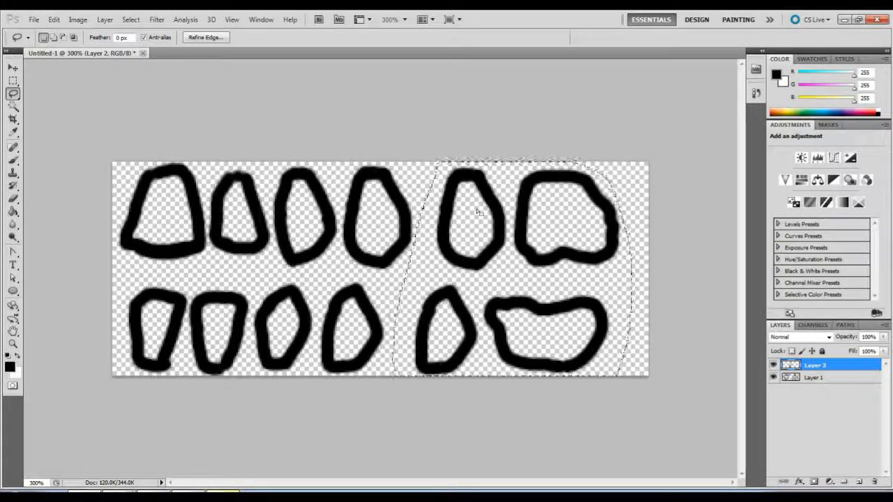
click(12, 67)
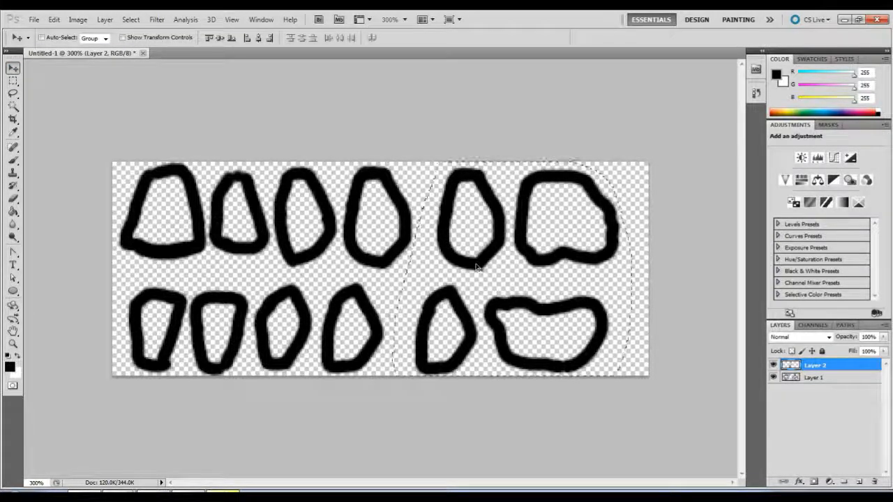
key(ctrl+d)
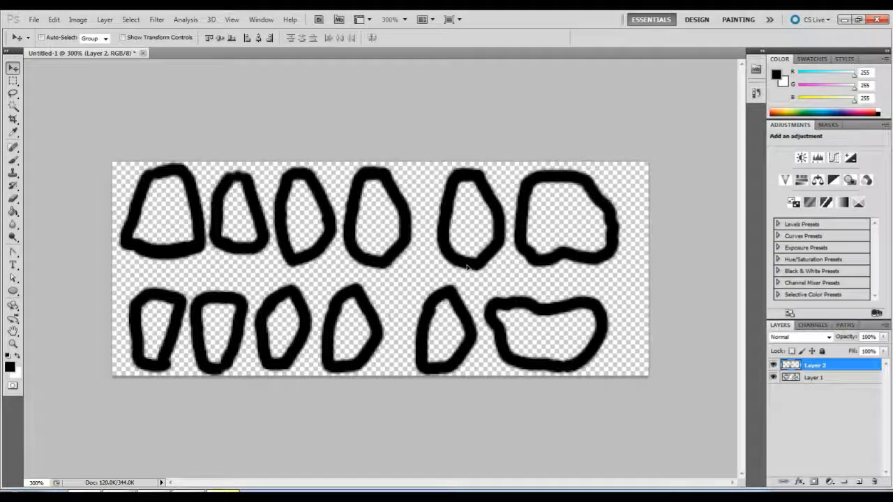
key(ctrl+z)
click(851, 394)
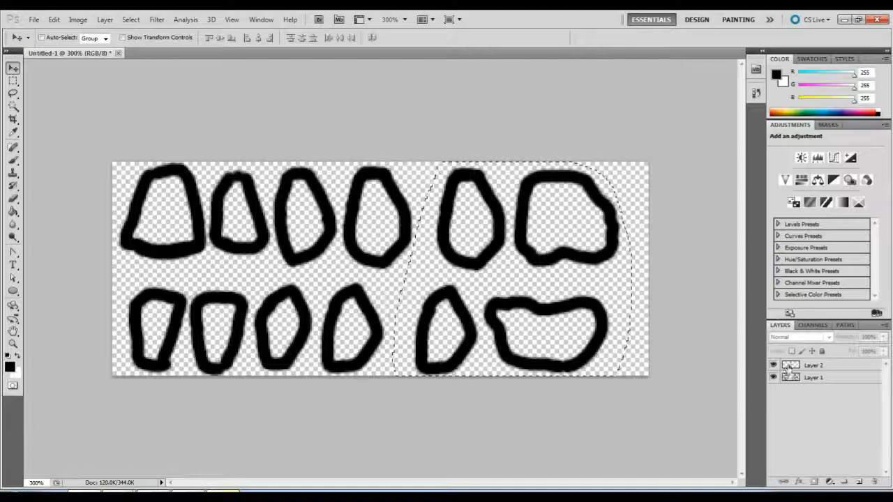
click(830, 382)
drag(489, 244, 472, 245)
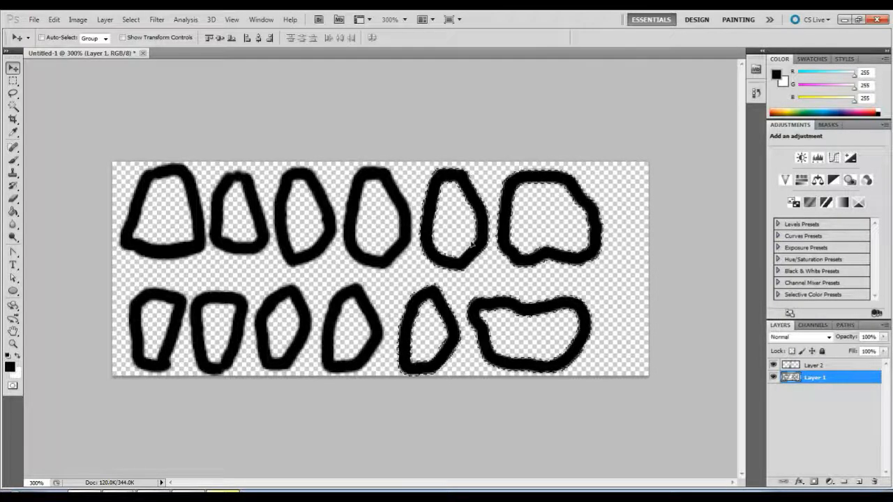
click(12, 81)
click(68, 96)
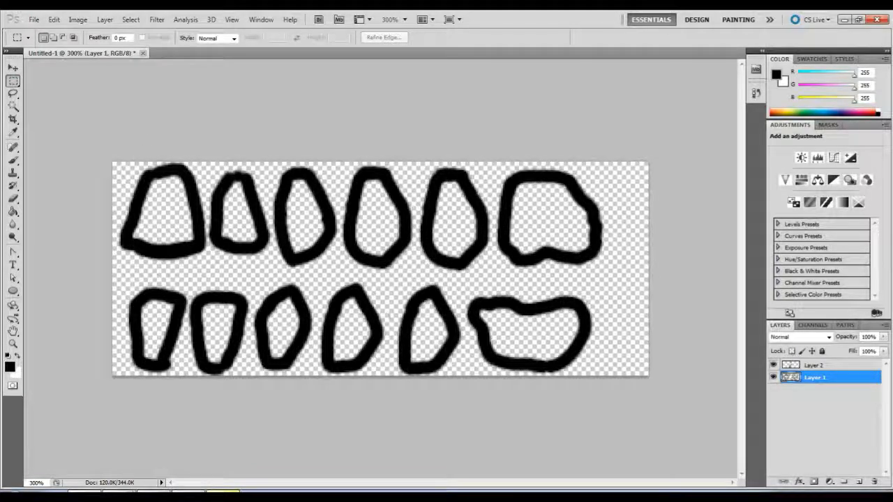
Check the order of premolars and molars in Chrome's labelled tooth diagram and return to Photoshop.
click(189, 492)
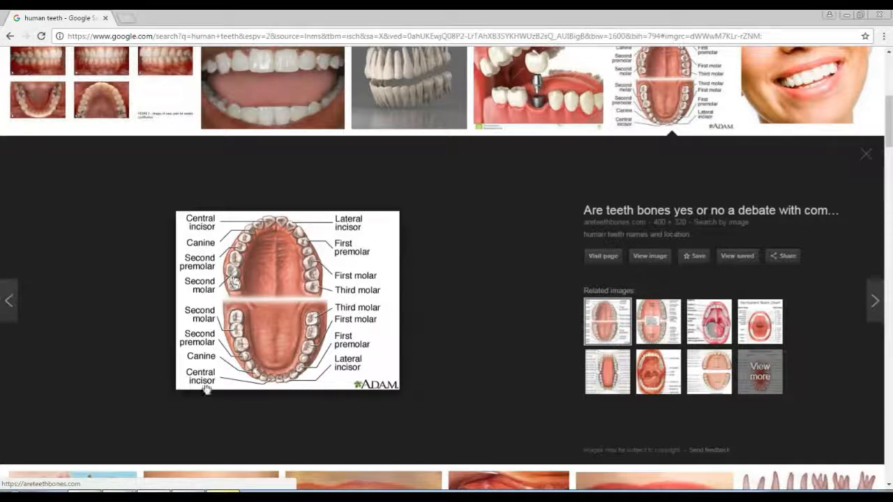
mouse_move(84, 491)
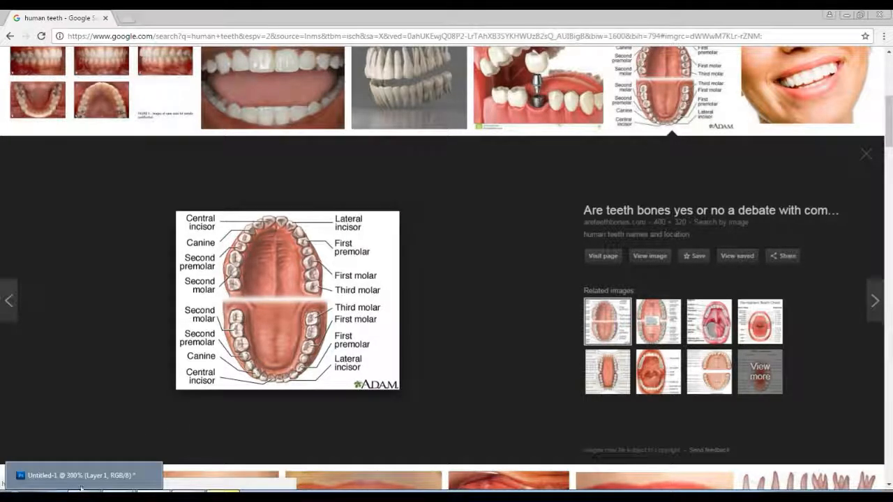
click(104, 474)
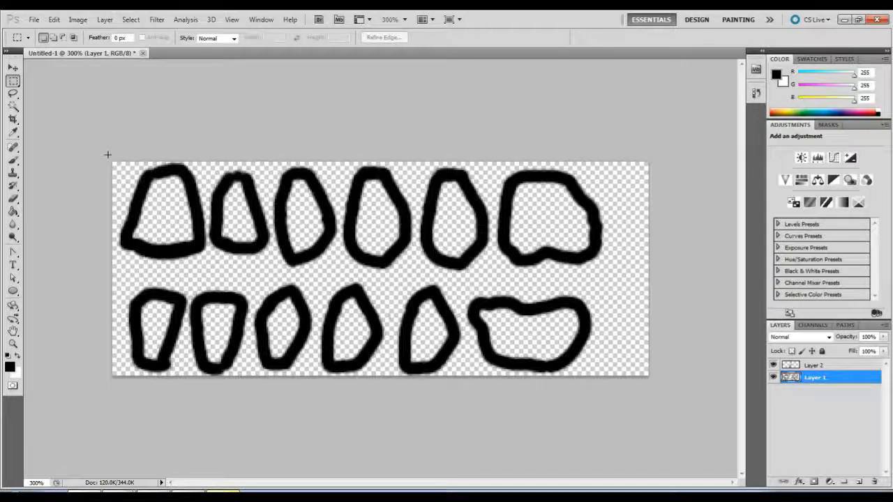
Lasso the second upper tooth and nudge it slightly left toward the first tooth.
click(12, 94)
mouse_move(215, 163)
mouse_down()
mouse_move(204, 213)
mouse_move(229, 255)
mouse_move(273, 251)
mouse_move(271, 213)
mouse_move(242, 153)
mouse_move(227, 162)
mouse_up()
key(v)
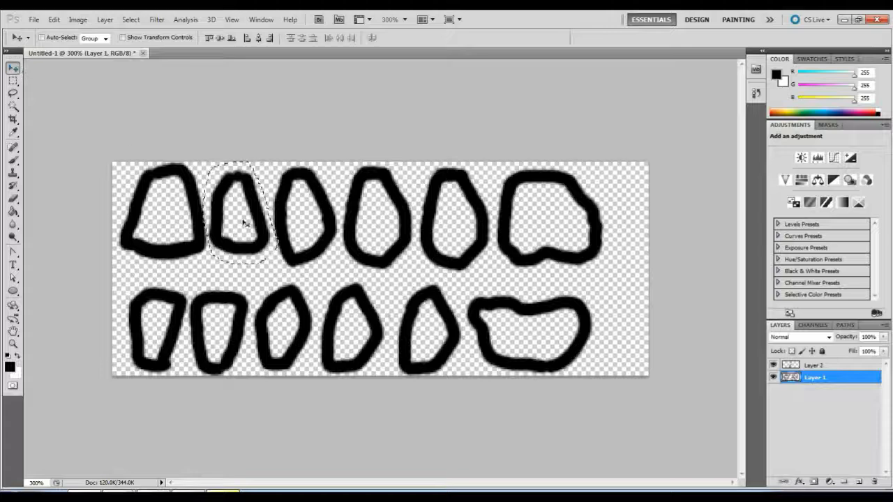
drag(245, 219, 242, 225)
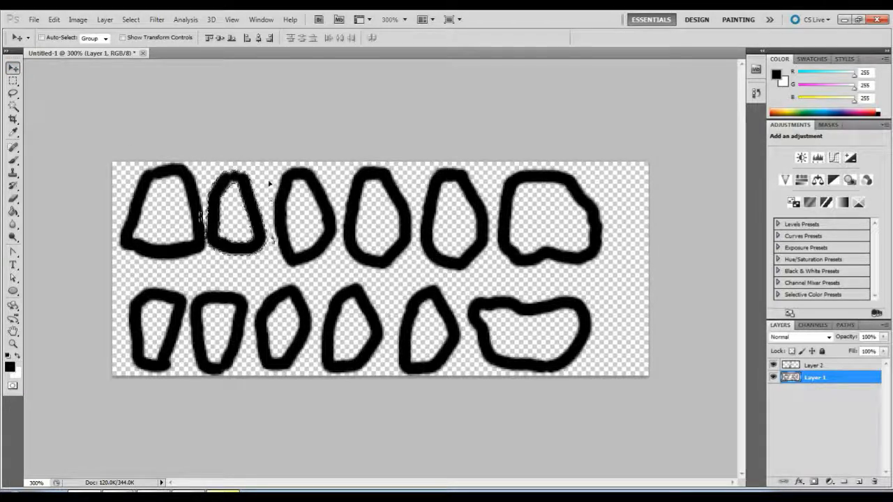
Lasso the third upper tooth on Layer 1 and move it slightly left, close beside the second tooth.
click(13, 93)
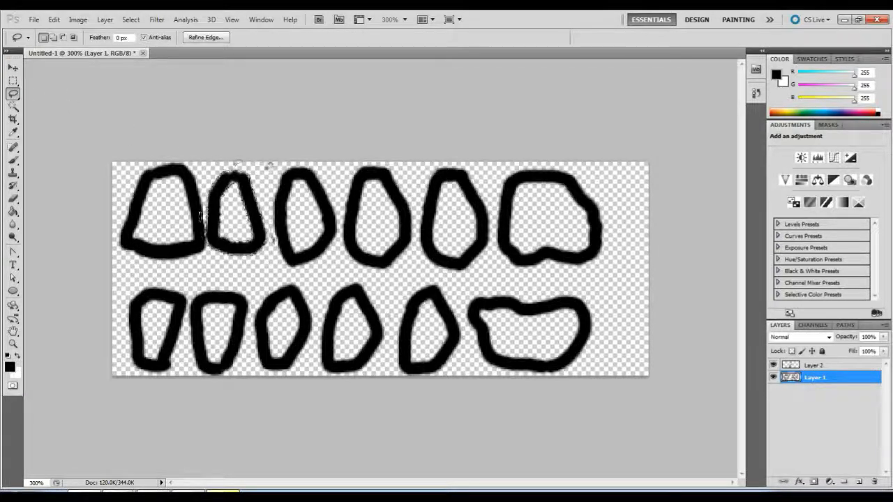
drag(274, 166, 266, 200)
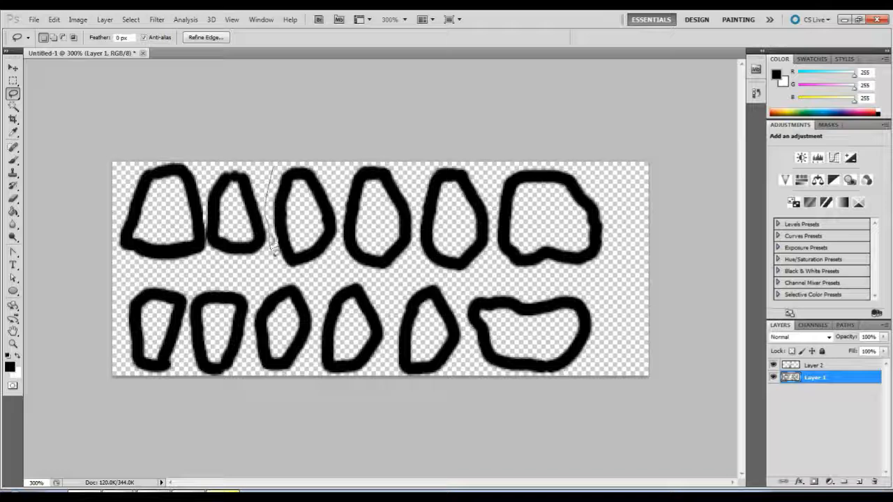
mouse_move(274, 252)
mouse_down()
mouse_move(304, 275)
mouse_move(333, 260)
mouse_up()
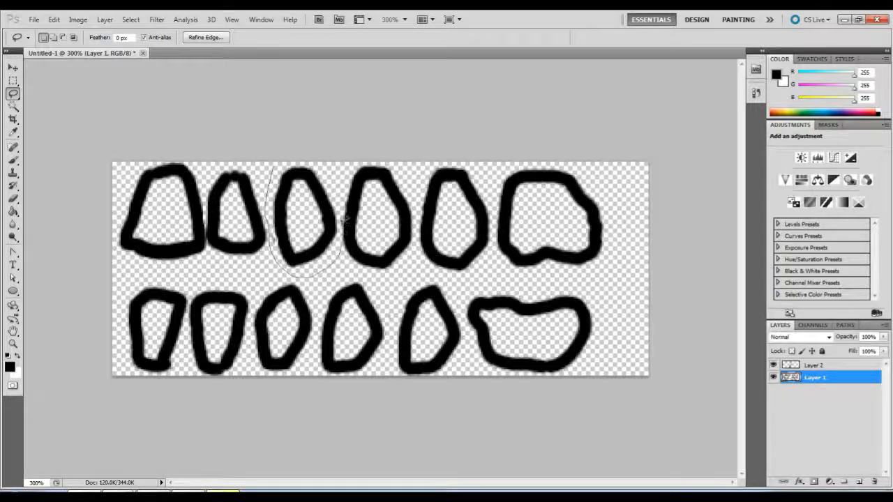
drag(332, 186, 286, 148)
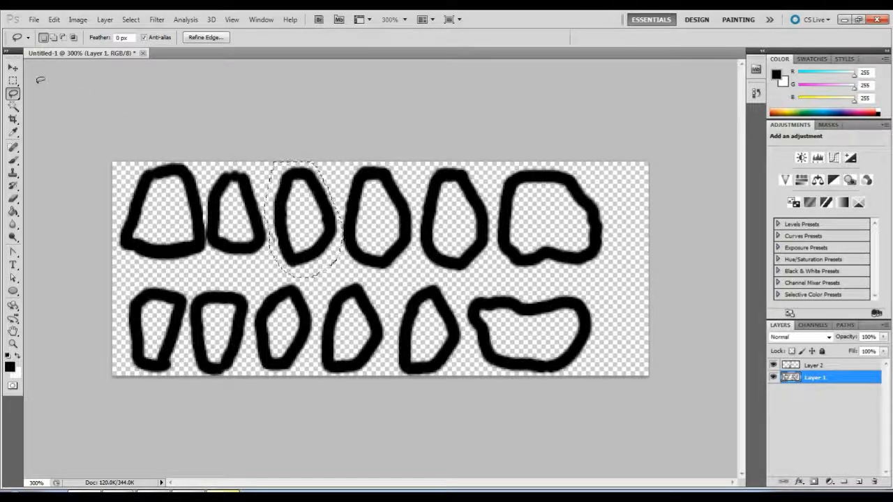
click(13, 68)
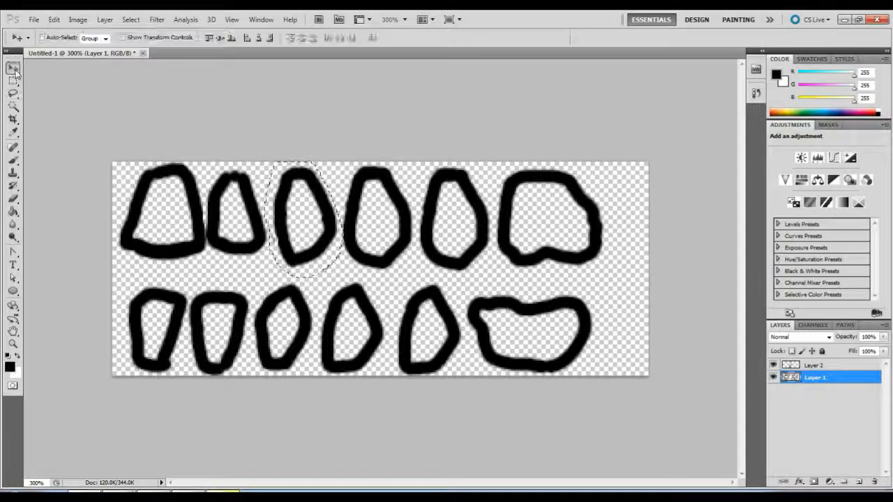
click(300, 215)
drag(300, 216, 296, 207)
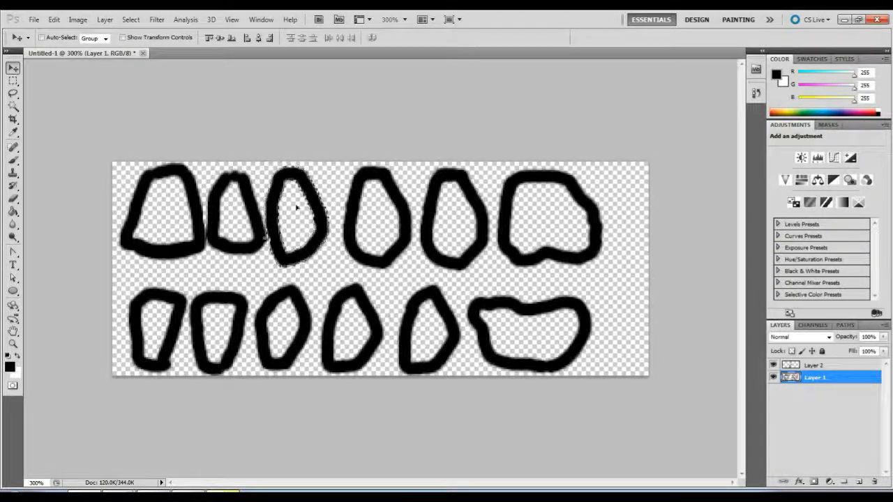
click(12, 93)
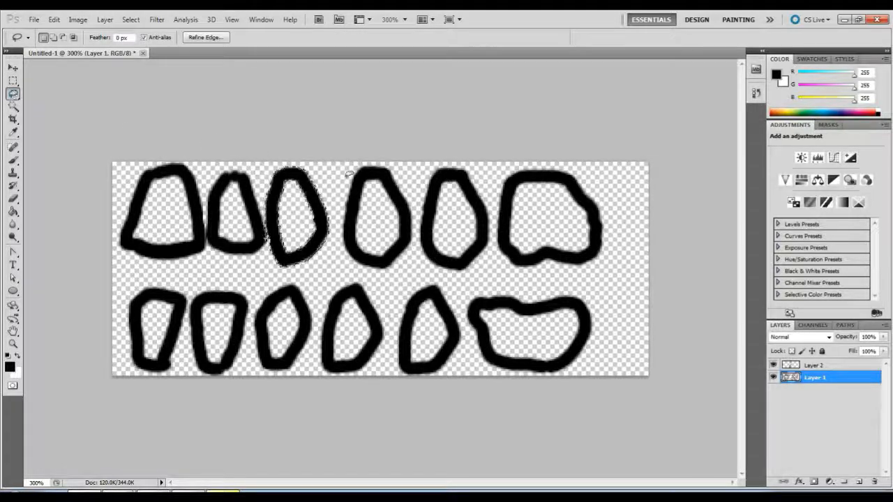
drag(350, 170, 342, 205)
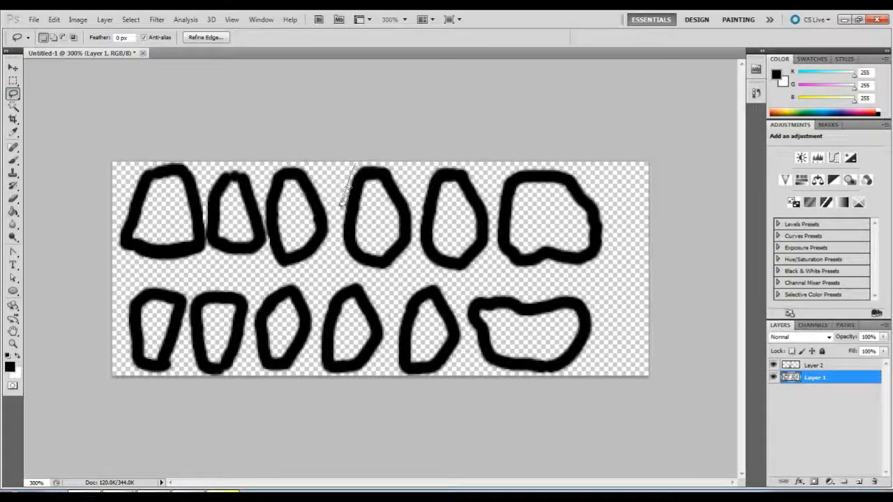
mouse_move(348, 266)
mouse_down()
mouse_move(393, 273)
mouse_move(415, 251)
mouse_move(417, 218)
mouse_up()
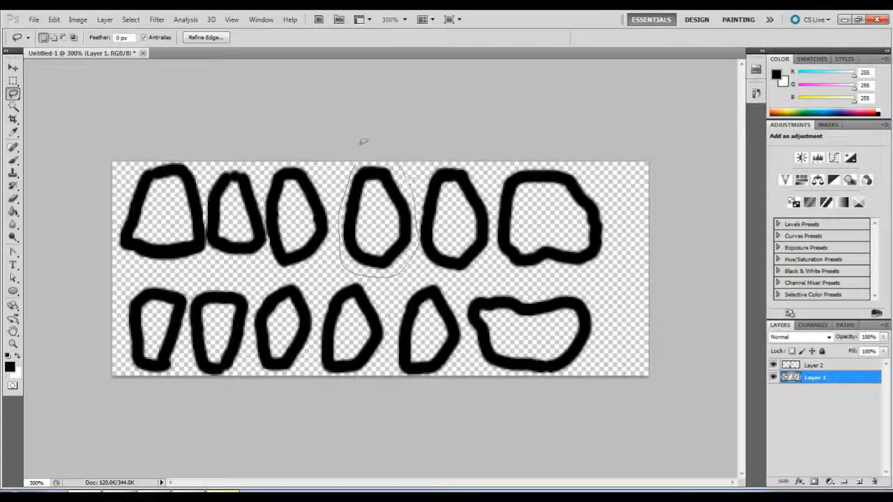
drag(363, 141, 349, 166)
key(v)
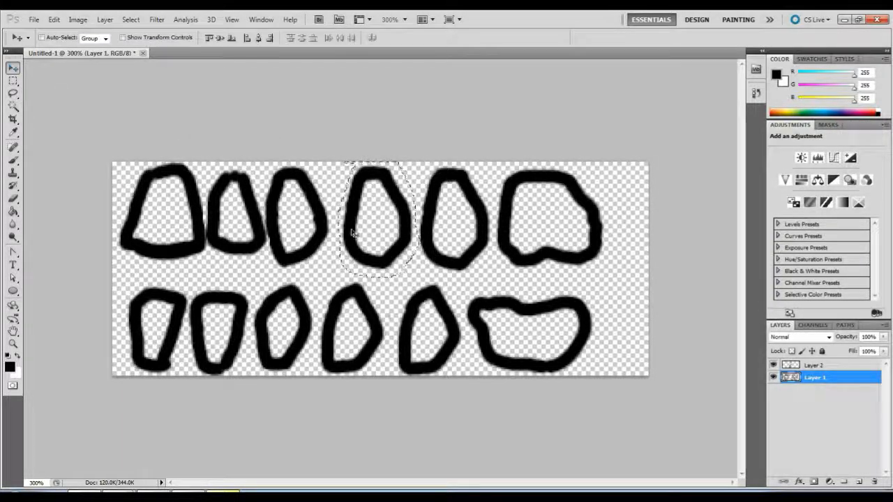
key(ctrl+d)
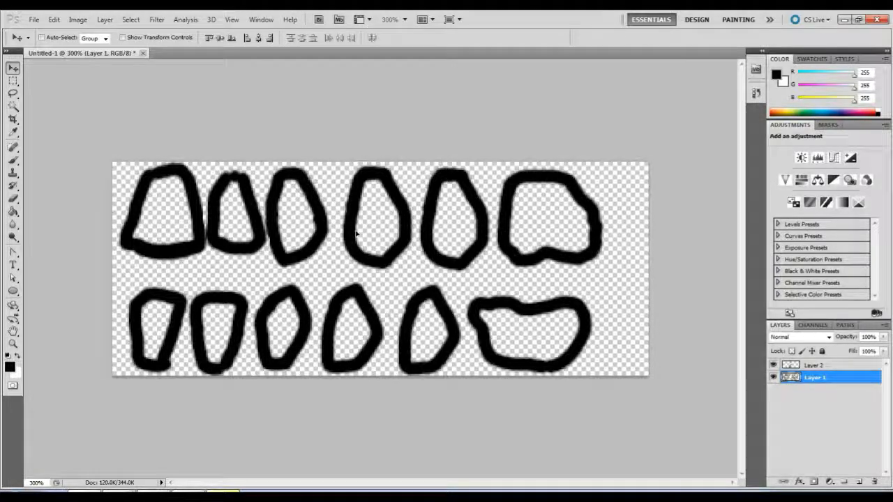
Merge Layer 1 and Layer 2 into a single layer.
click(814, 366)
shift+click(819, 378)
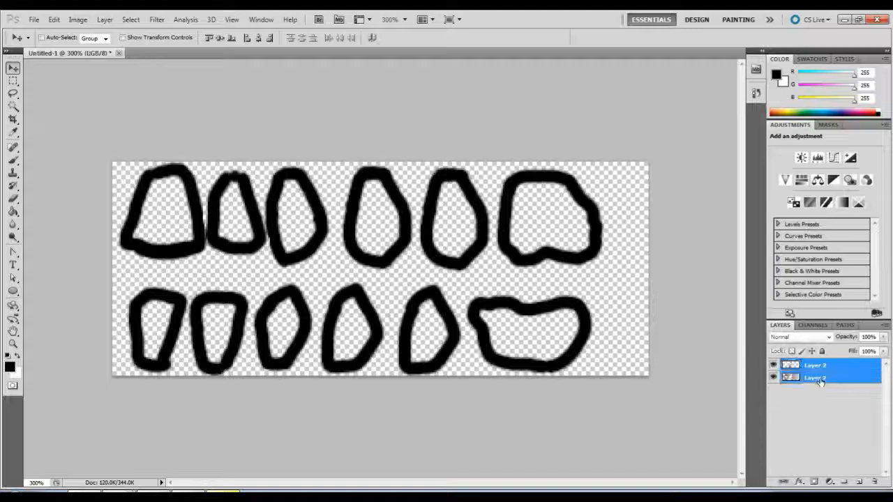
right_click(820, 378)
click(809, 357)
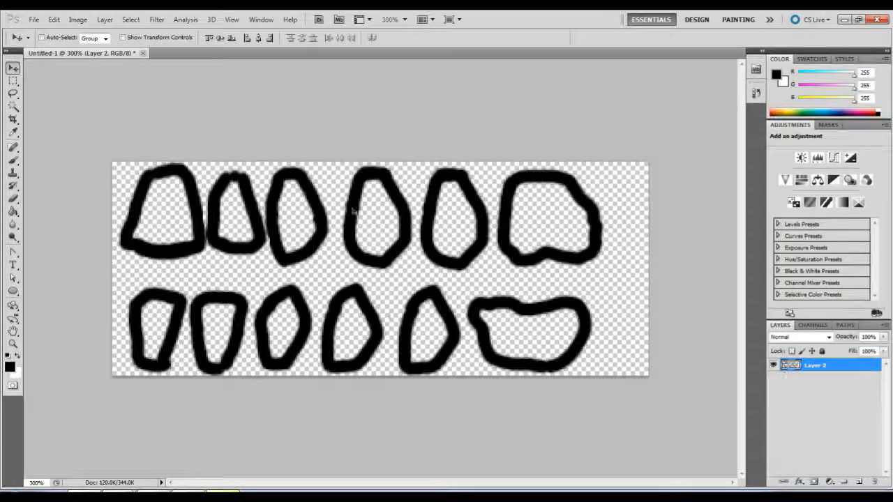
Lasso the fourth upper tooth on the merged layer and move it left until it sits close to the third tooth.
key(l)
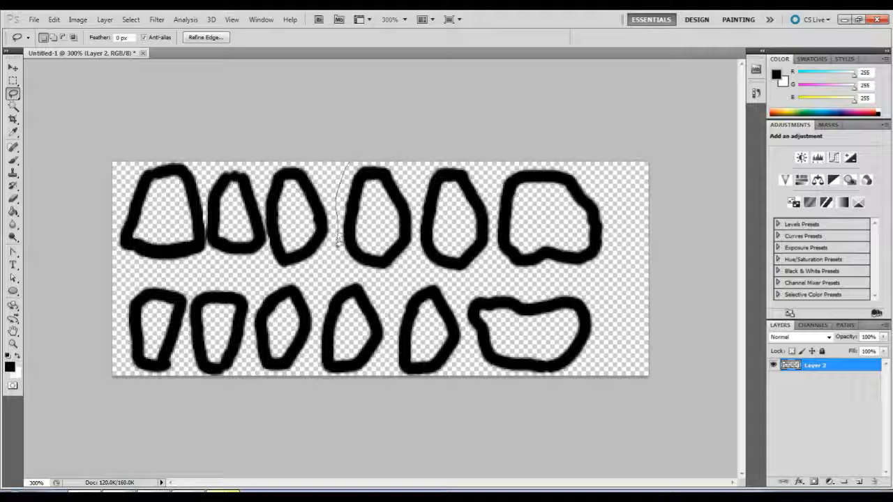
drag(338, 242, 364, 272)
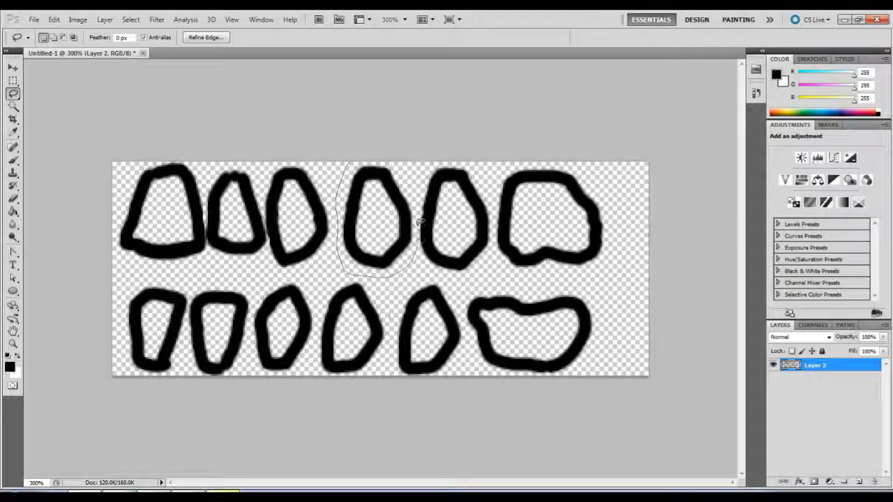
mouse_move(419, 221)
mouse_down()
mouse_move(408, 174)
mouse_move(371, 158)
mouse_up()
click(13, 68)
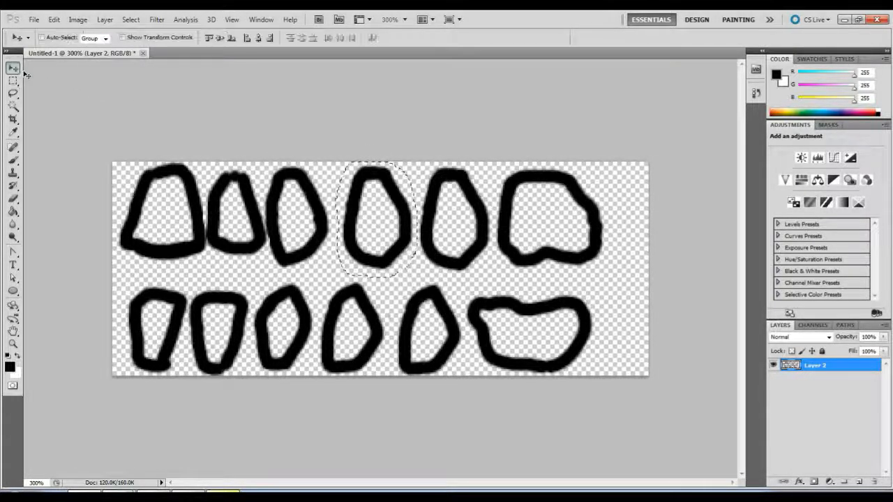
drag(395, 222, 384, 221)
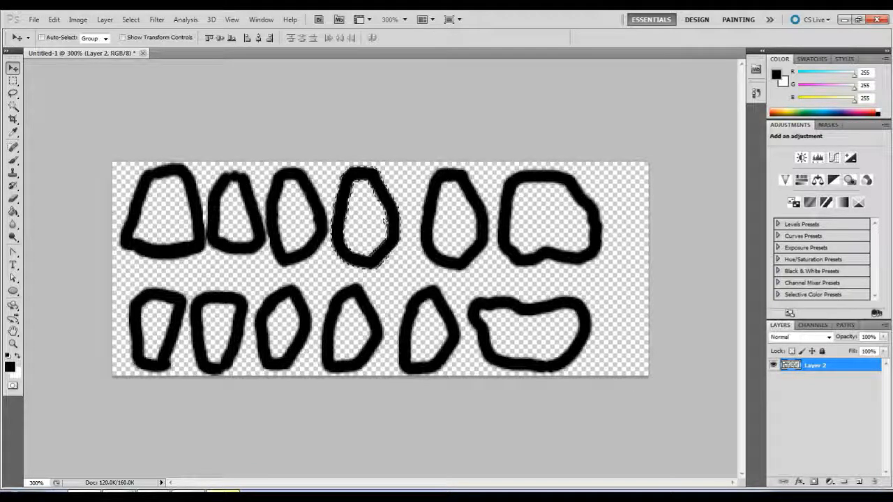
key(ctrl+d)
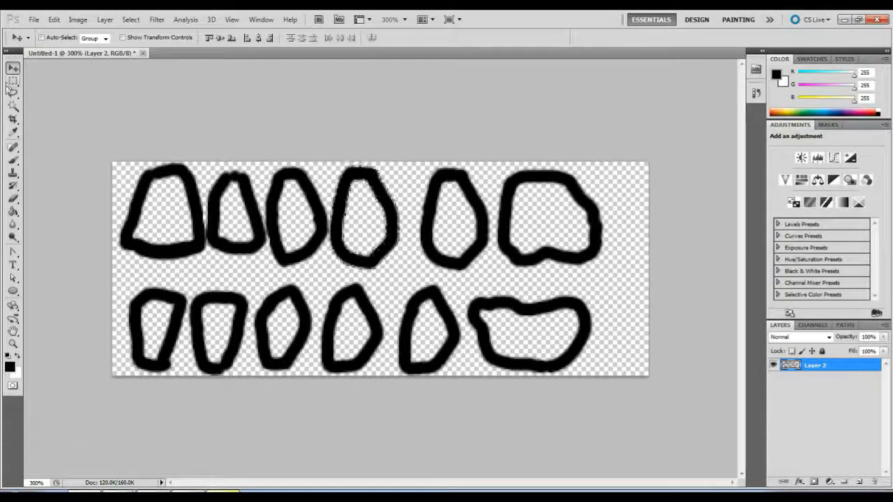
Lasso the fifth upper tooth, move it left next to the fourth tooth, and deselect.
click(11, 91)
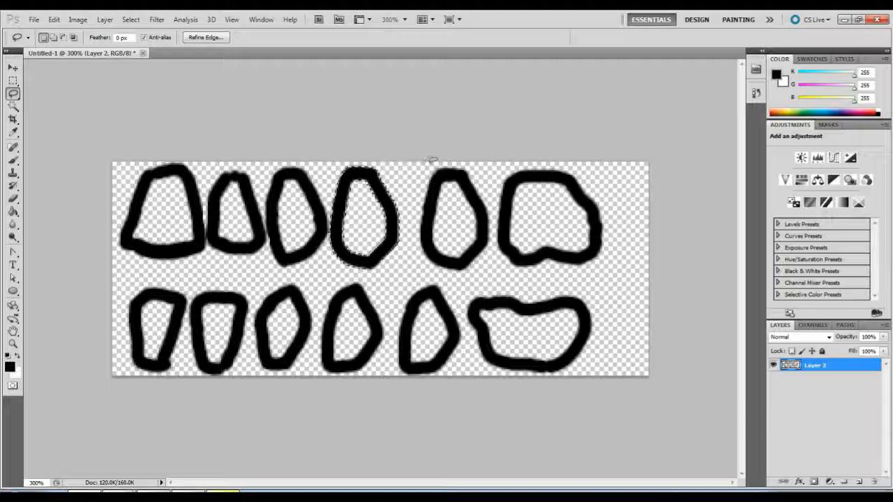
drag(421, 167, 429, 164)
mouse_move(410, 211)
mouse_down()
mouse_move(424, 267)
mouse_move(466, 276)
mouse_move(488, 258)
mouse_move(493, 202)
mouse_move(452, 151)
mouse_move(439, 158)
mouse_up()
click(13, 67)
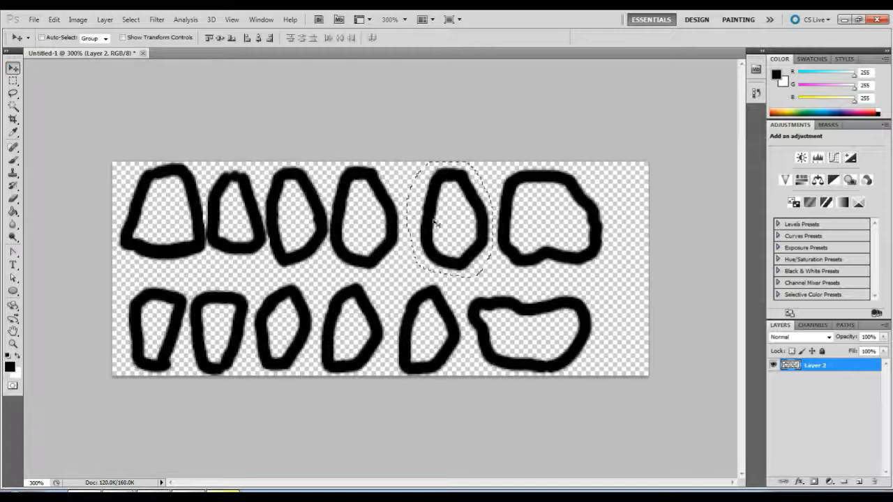
drag(462, 230, 441, 229)
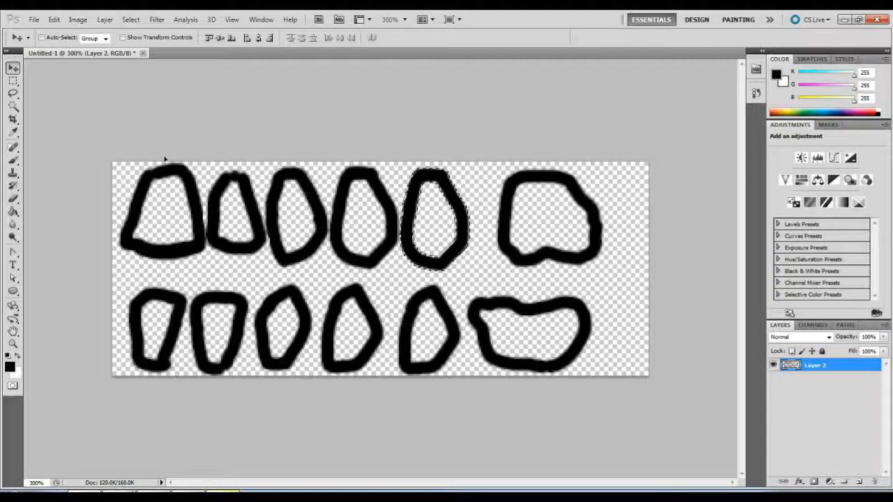
click(13, 93)
key(ctrl+d)
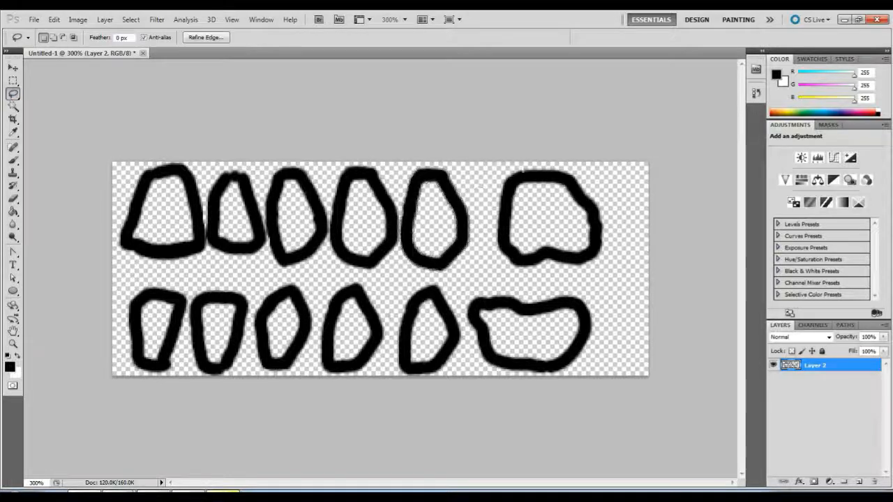
Lasso the upper molar at the end of the row and move it left beside the fifth tooth.
mouse_move(506, 164)
mouse_down()
mouse_move(493, 241)
mouse_move(539, 278)
mouse_move(608, 265)
mouse_up()
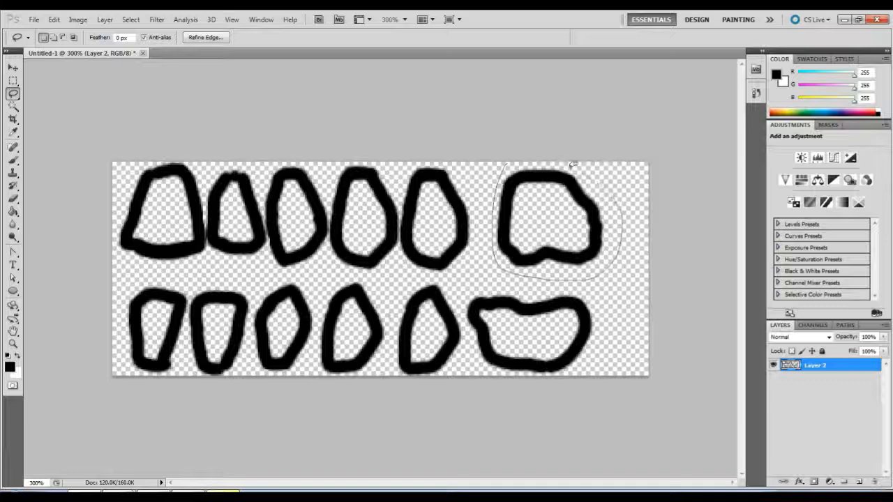
drag(492, 160, 491, 161)
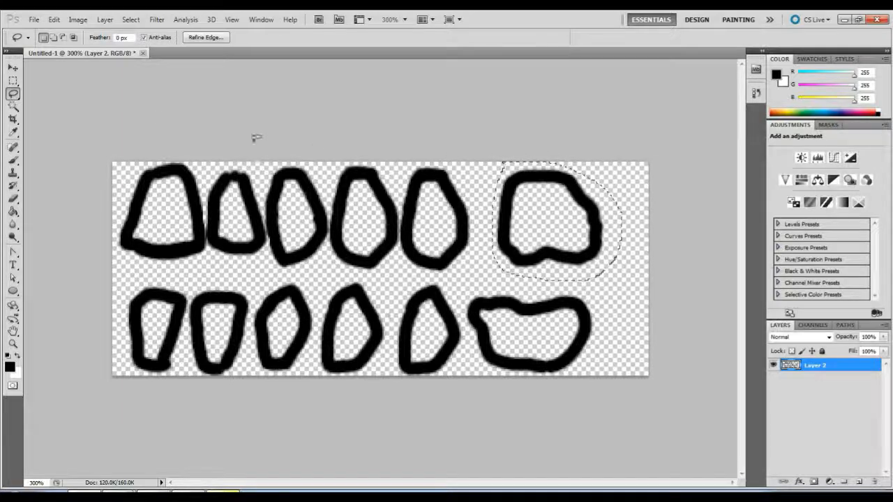
click(12, 68)
drag(521, 208, 498, 205)
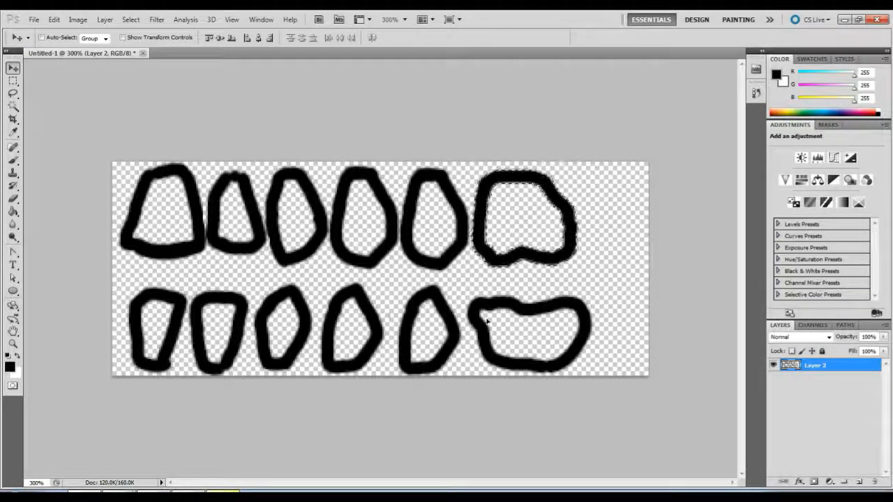
Lasso the second lower tooth and nudge it slightly left toward the first lower tooth.
click(13, 92)
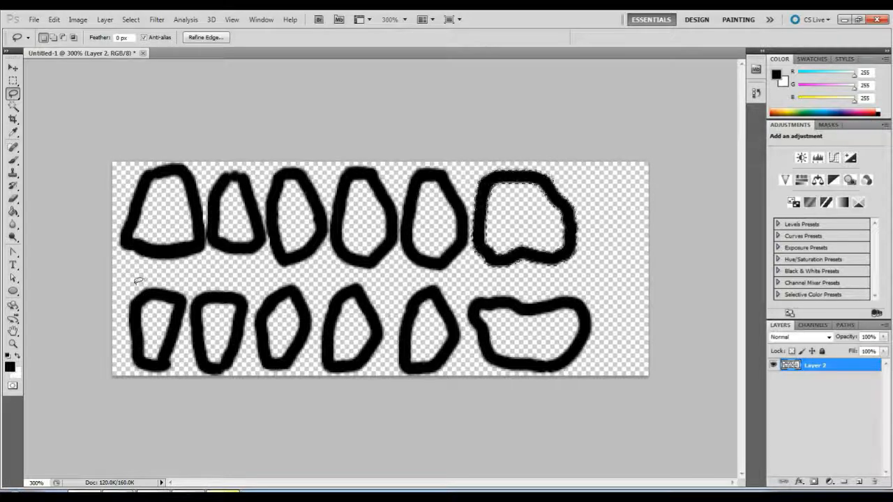
click(189, 296)
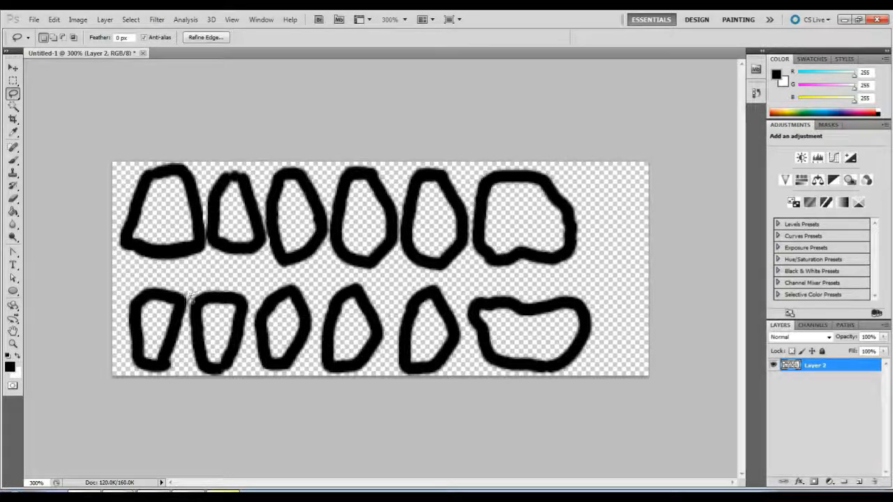
mouse_move(187, 317)
mouse_down()
mouse_move(190, 366)
mouse_move(223, 378)
mouse_move(251, 357)
mouse_up()
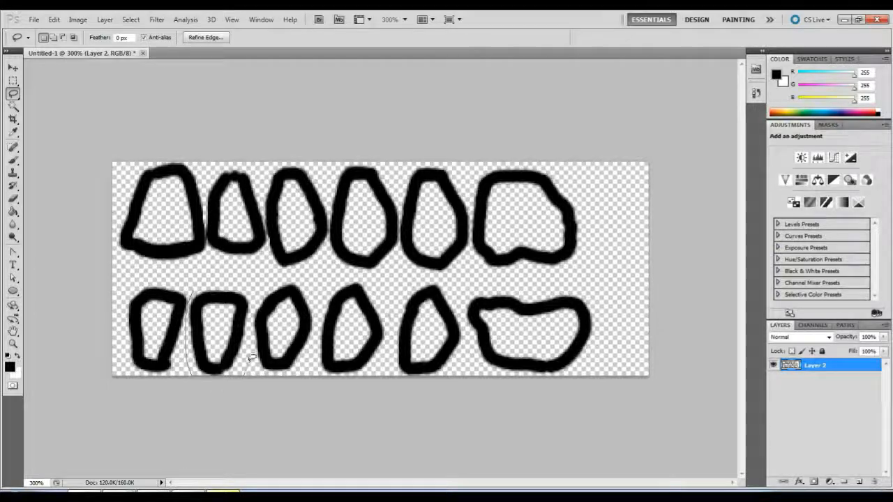
drag(257, 326, 251, 305)
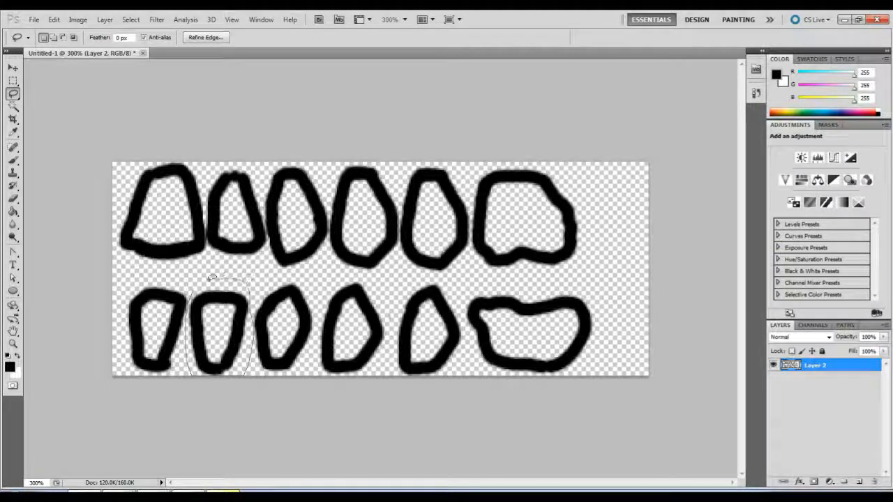
drag(212, 277, 190, 287)
key(v)
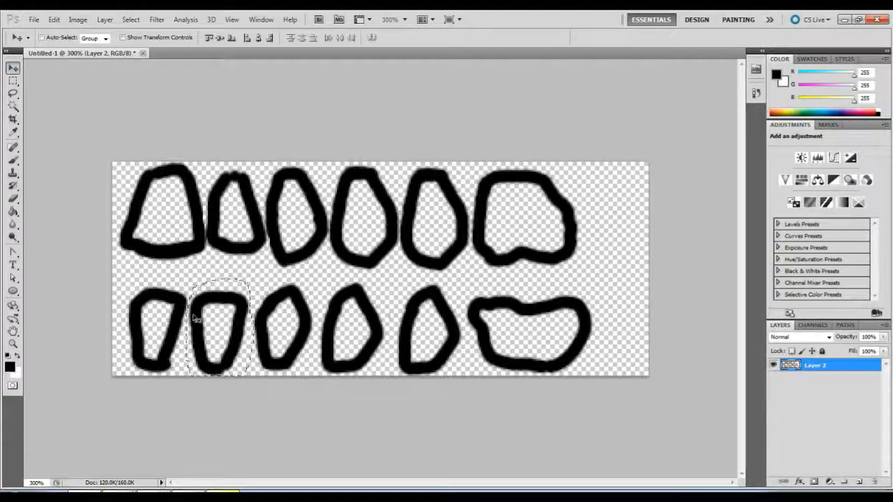
drag(194, 319, 191, 318)
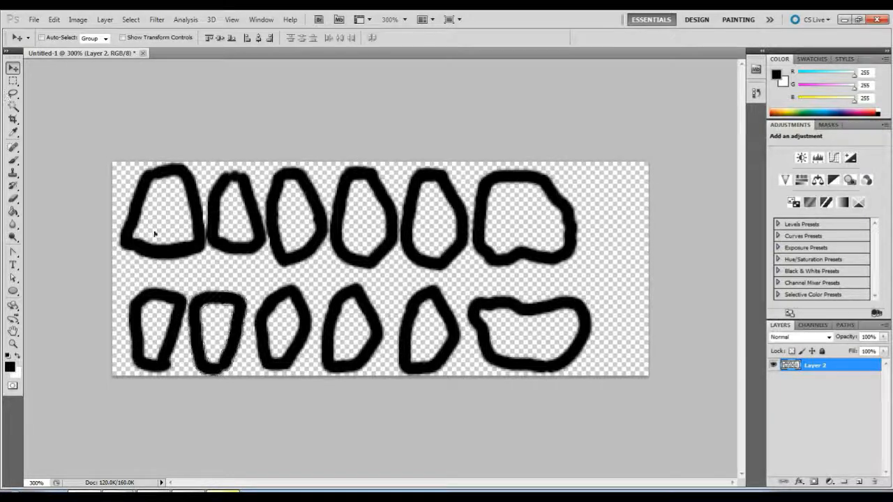
Lasso the third lower tooth and move it left, close beside the second lower tooth.
click(13, 93)
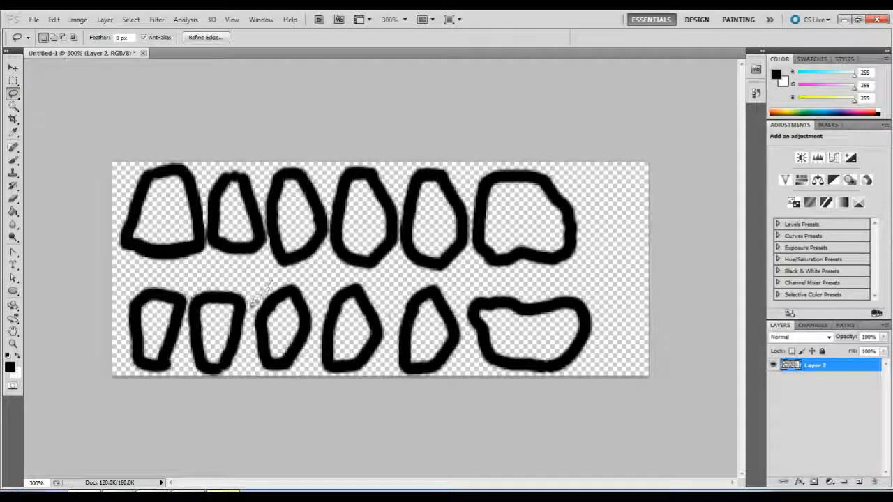
mouse_move(256, 374)
mouse_down()
mouse_move(297, 375)
mouse_move(322, 317)
mouse_move(317, 285)
mouse_move(283, 274)
mouse_move(269, 281)
mouse_up()
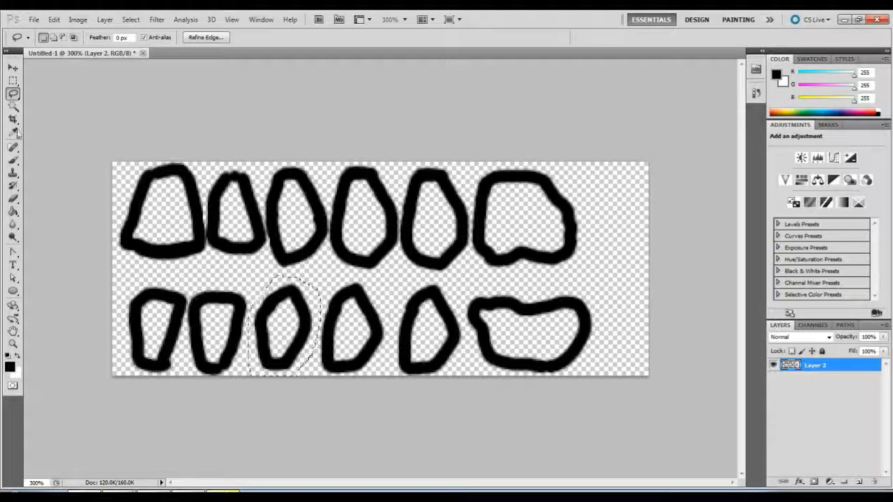
key(v)
drag(292, 336, 282, 335)
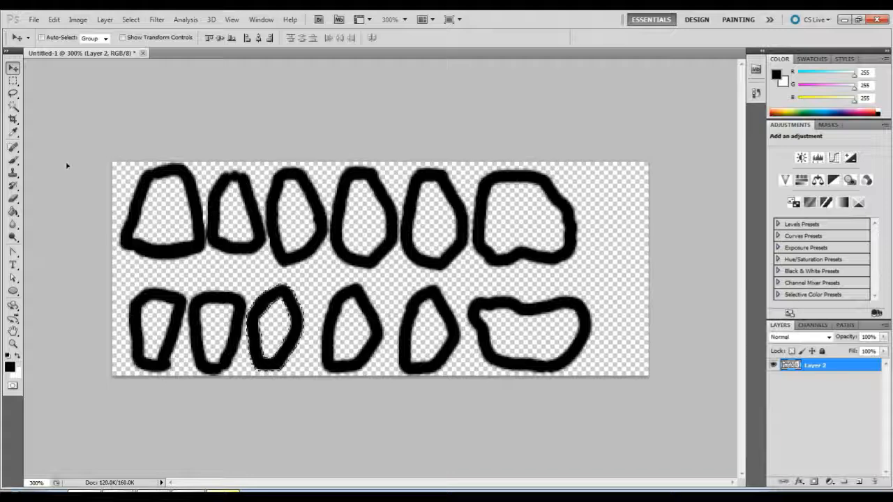
click(13, 92)
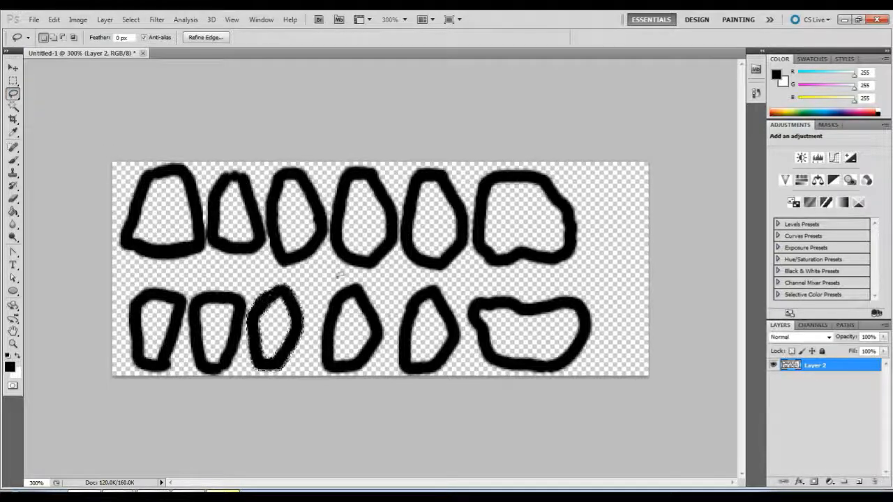
Lasso the fourth lower tooth and move it left, close beside the third lower tooth.
click(341, 274)
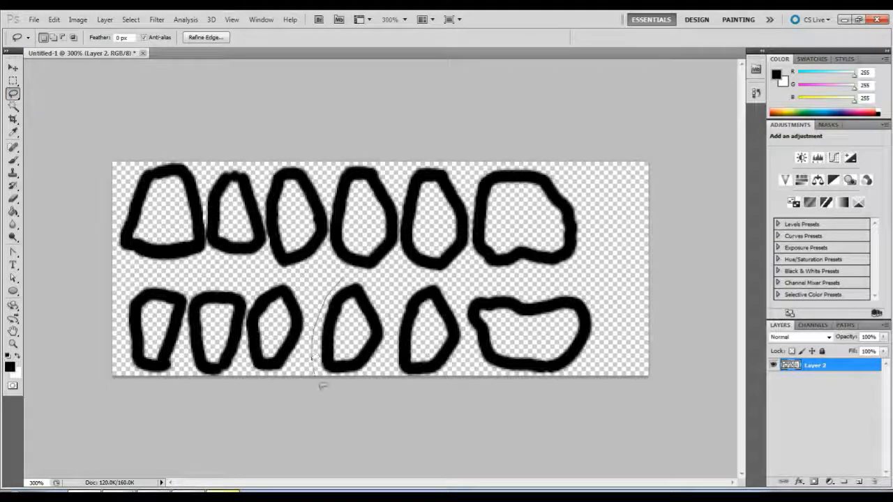
mouse_move(355, 392)
mouse_down()
mouse_move(392, 327)
mouse_move(373, 278)
mouse_move(346, 277)
mouse_up()
click(13, 68)
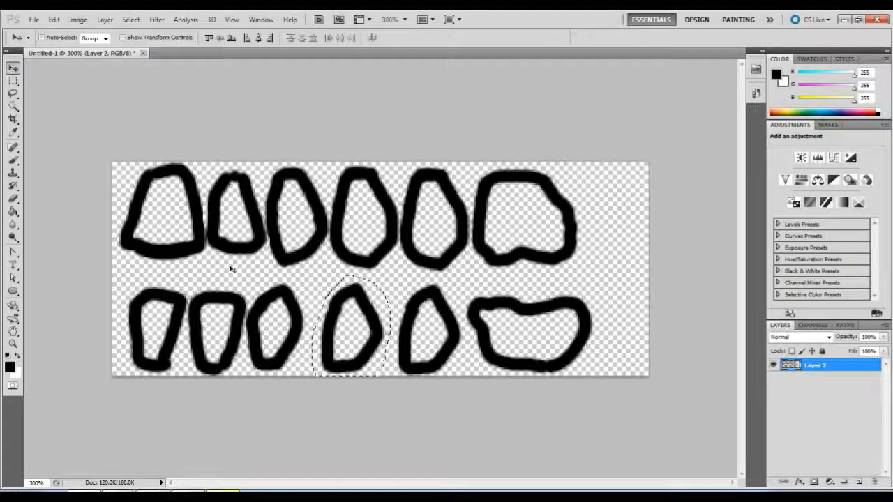
drag(345, 330, 330, 325)
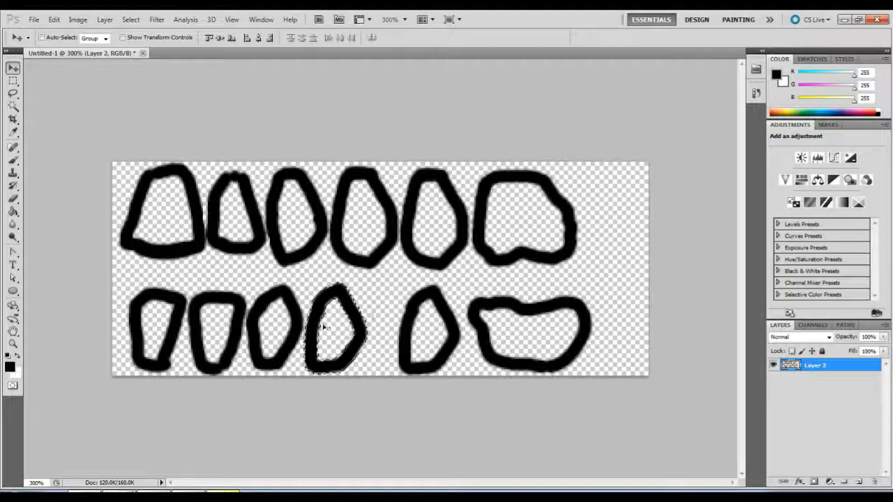
key(ctrl+d)
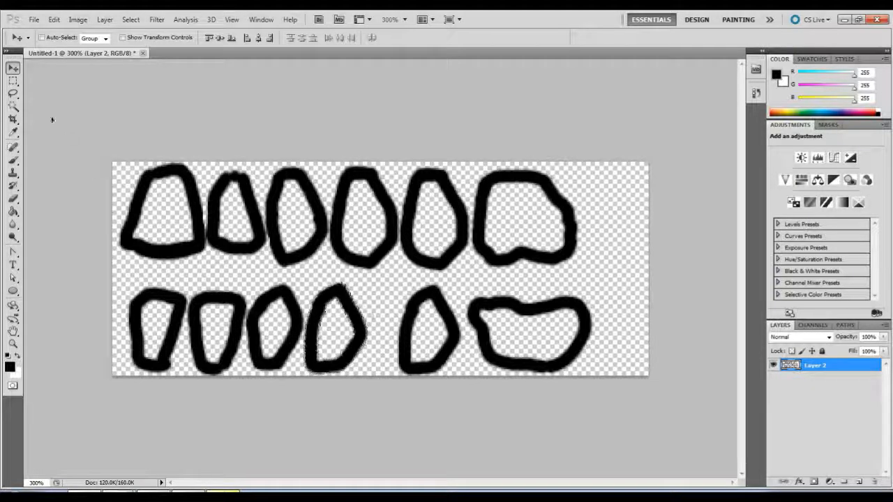
Lasso the fifth lower tooth and move it left next to the fourth lower tooth.
click(12, 94)
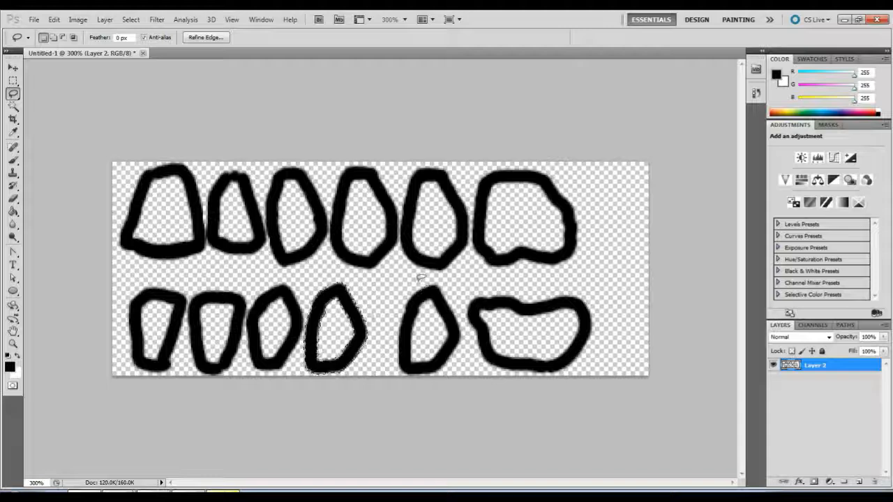
mouse_move(419, 279)
mouse_down()
mouse_move(389, 359)
mouse_move(441, 392)
mouse_up()
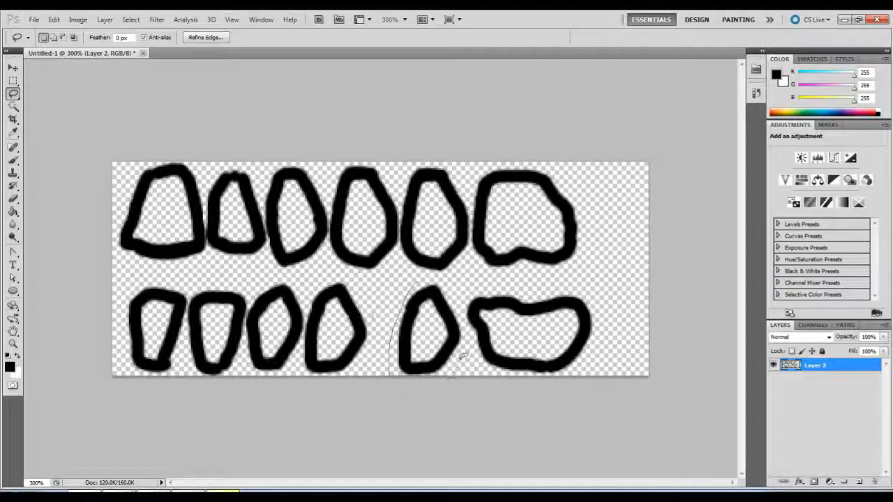
drag(441, 273, 422, 278)
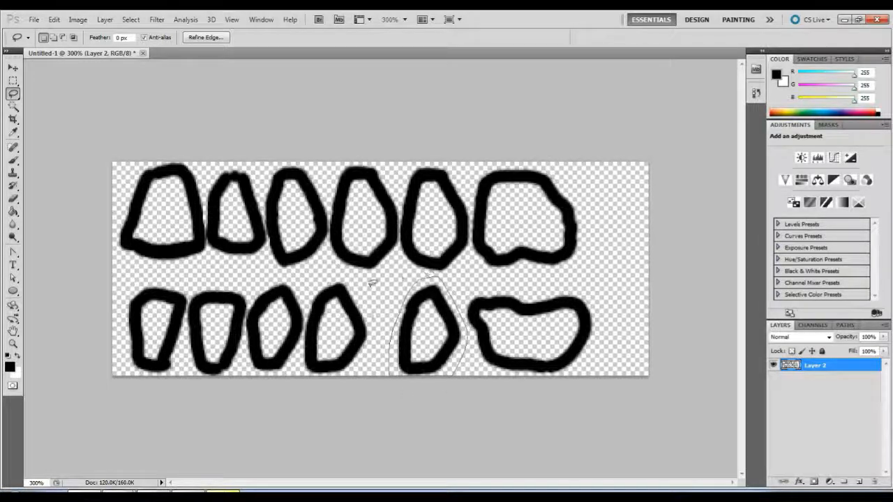
key(v)
drag(424, 336, 392, 337)
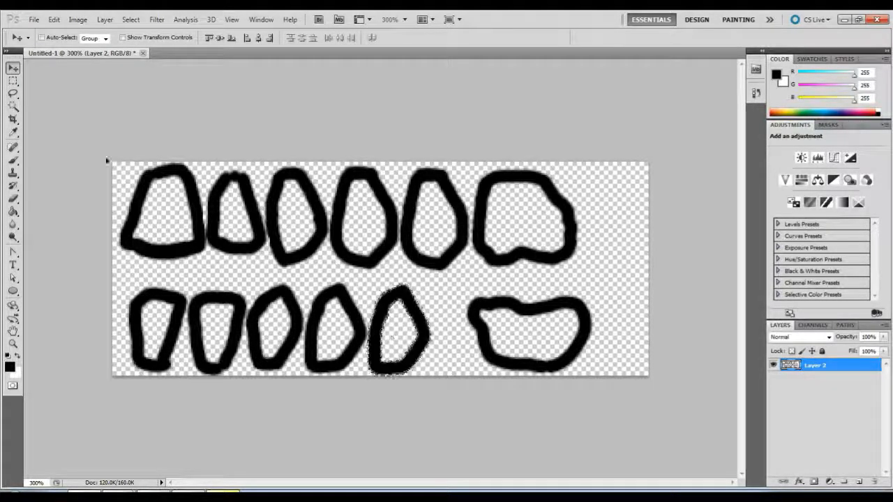
Lasso the lower molar, move it left beside the fifth lower tooth, and deselect.
click(13, 93)
mouse_move(509, 284)
mouse_down()
mouse_move(496, 281)
mouse_move(458, 314)
mouse_move(463, 348)
mouse_move(570, 399)
mouse_move(601, 356)
mouse_move(600, 314)
mouse_move(551, 283)
mouse_move(498, 281)
mouse_move(484, 305)
mouse_move(455, 304)
mouse_up()
click(13, 67)
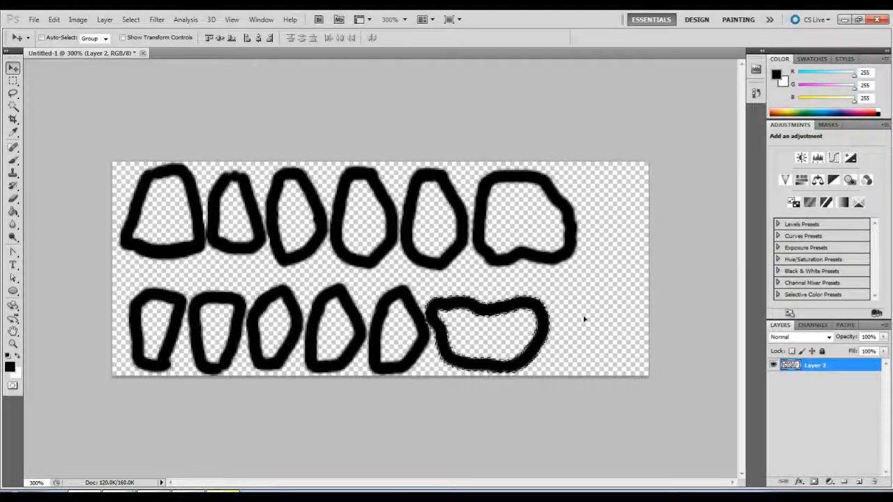
key(ctrl+d)
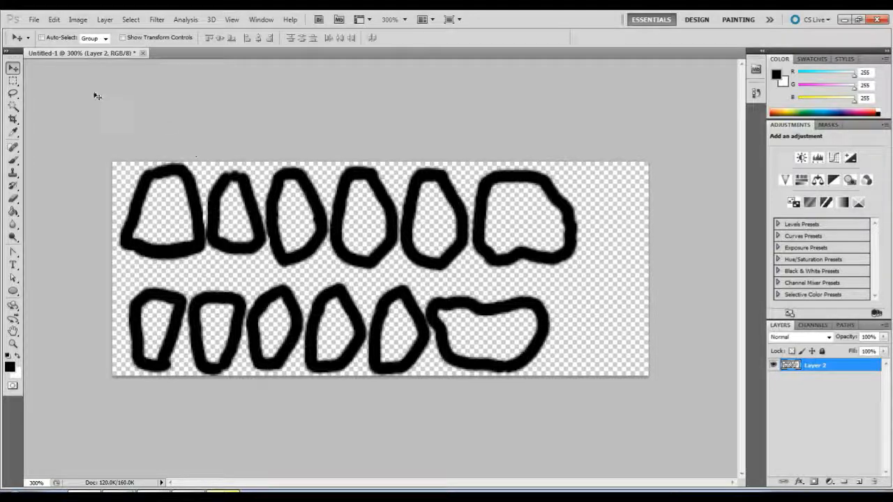
Paint one more black molar outline with the Brush in the empty space ending the lower row and another ending the upper row.
click(15, 161)
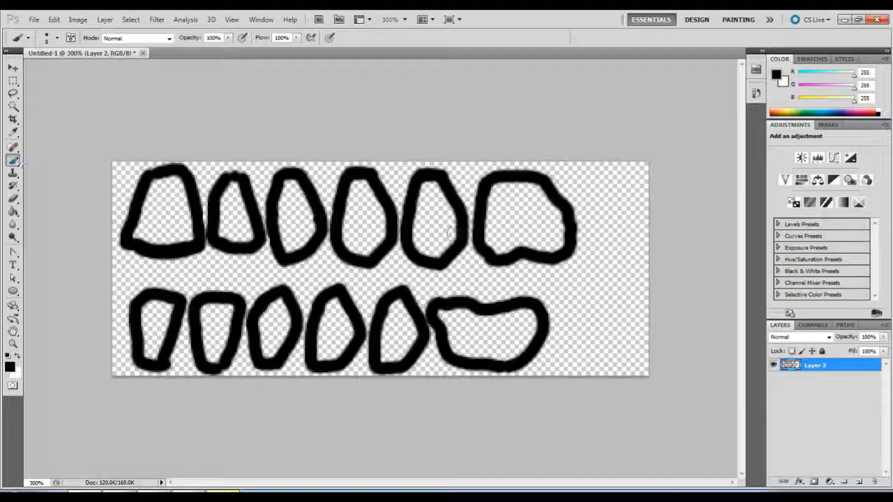
mouse_move(563, 304)
mouse_down()
mouse_move(631, 302)
mouse_move(633, 356)
mouse_move(617, 369)
mouse_move(562, 366)
mouse_move(561, 304)
mouse_up()
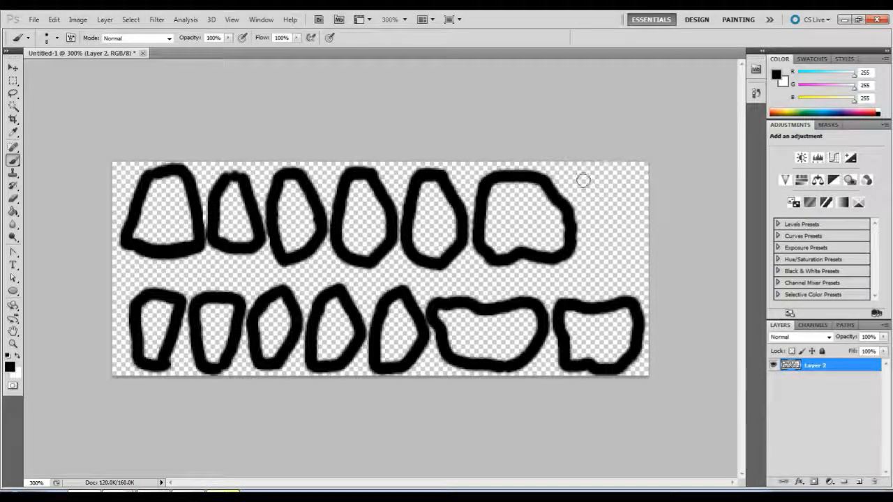
mouse_move(590, 182)
mouse_down()
mouse_move(589, 253)
mouse_move(617, 258)
mouse_move(636, 250)
mouse_move(643, 223)
mouse_move(626, 194)
mouse_move(601, 176)
mouse_move(587, 181)
mouse_up()
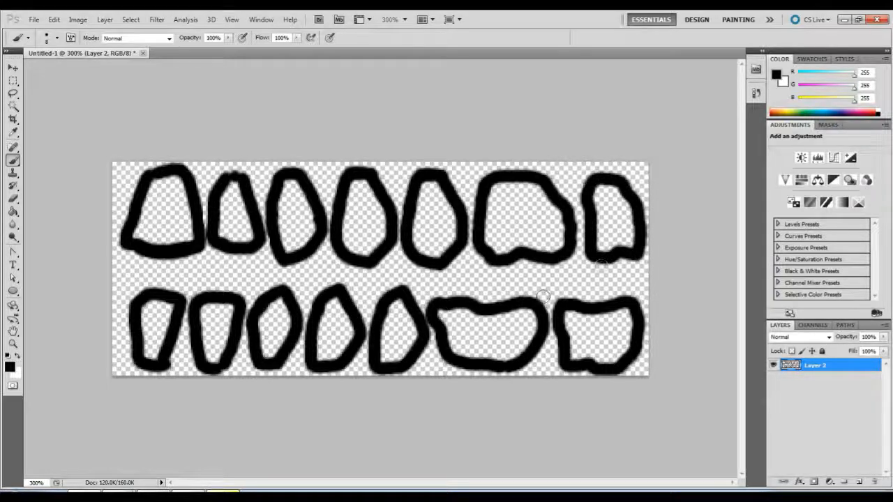
click(324, 238)
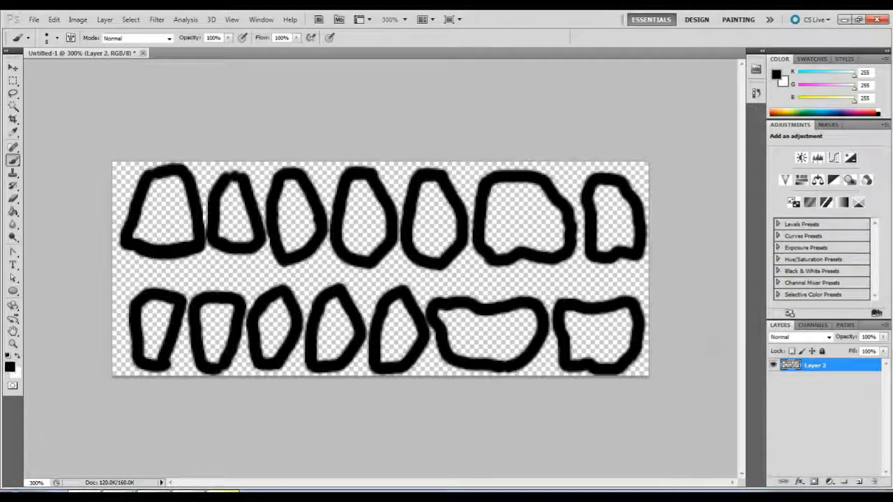
Add a new layer beneath the tooth outlines and make pink (R 210, G 27, B 103) the foreground colour.
click(859, 483)
drag(826, 370, 826, 409)
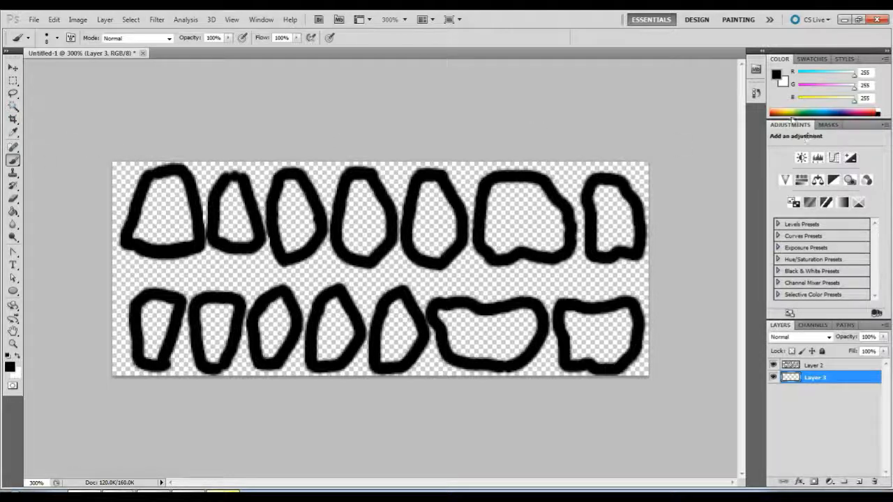
click(866, 108)
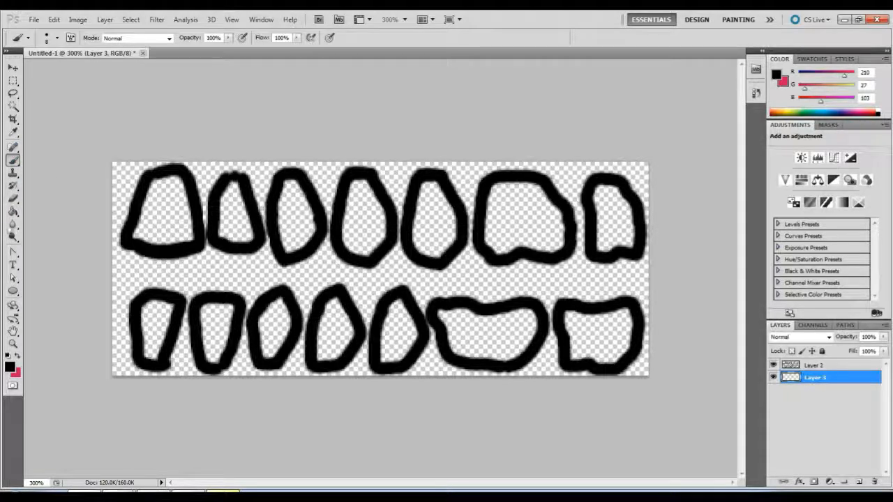
click(18, 356)
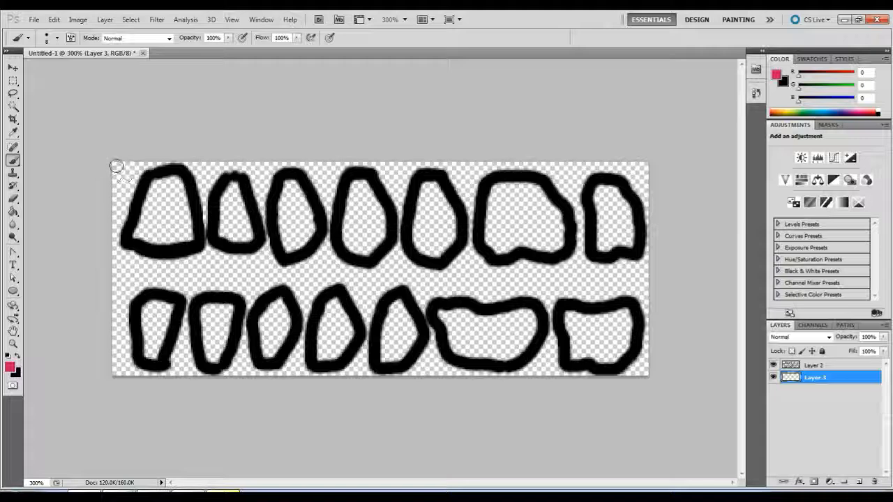
Paint the pink upper gum along the canvas's upper edge and down between the upper teeth.
mouse_move(117, 169)
mouse_down()
mouse_move(119, 200)
mouse_move(143, 171)
mouse_move(131, 165)
mouse_move(206, 163)
mouse_move(183, 162)
mouse_up()
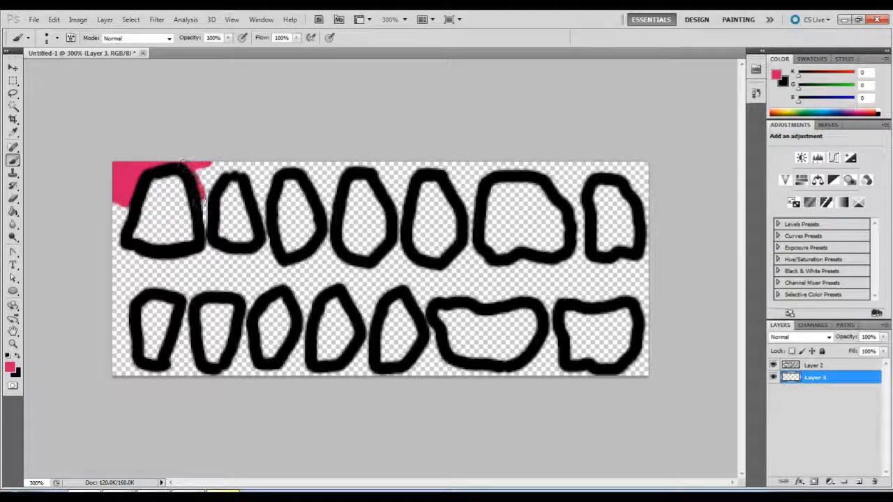
mouse_move(204, 205)
mouse_down()
mouse_move(218, 176)
mouse_move(209, 159)
mouse_move(252, 164)
mouse_move(227, 165)
mouse_move(263, 217)
mouse_move(279, 170)
mouse_move(263, 171)
mouse_move(258, 197)
mouse_move(255, 160)
mouse_move(275, 163)
mouse_move(321, 203)
mouse_move(343, 159)
mouse_move(332, 188)
mouse_move(360, 185)
mouse_move(309, 150)
mouse_move(313, 169)
mouse_move(645, 162)
mouse_move(650, 201)
mouse_move(631, 193)
mouse_move(648, 182)
mouse_move(412, 162)
mouse_up()
drag(355, 168, 351, 172)
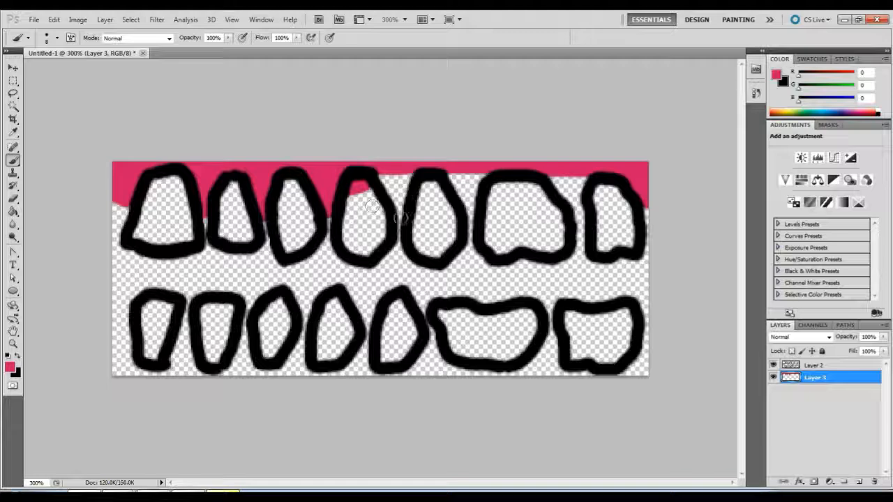
mouse_move(400, 219)
mouse_down()
mouse_move(369, 175)
mouse_move(418, 174)
mouse_move(400, 181)
mouse_move(382, 174)
mouse_move(436, 169)
mouse_move(471, 202)
mouse_move(461, 203)
mouse_move(488, 176)
mouse_move(460, 175)
mouse_move(473, 168)
mouse_move(555, 194)
mouse_move(572, 209)
mouse_move(594, 186)
mouse_move(554, 174)
mouse_move(581, 187)
mouse_up()
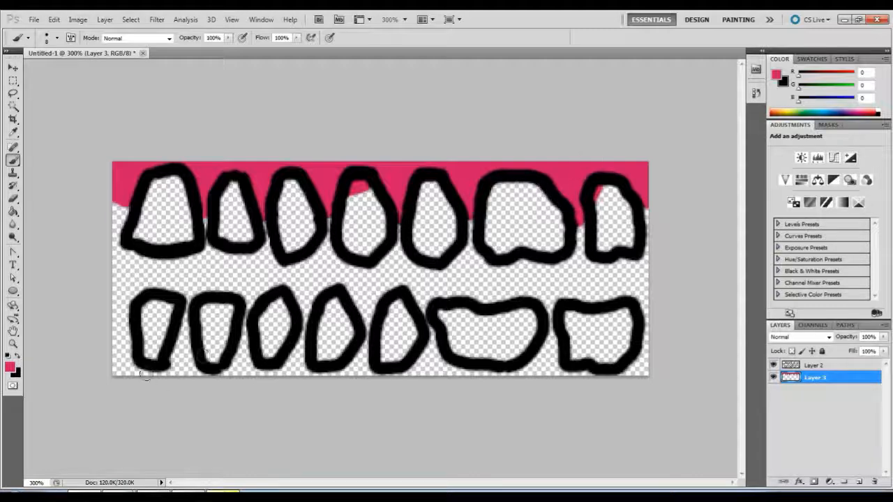
Paint the pink lower gum along the canvas's lower edge and up between the lower teeth.
drag(106, 333, 144, 375)
mouse_move(123, 336)
mouse_down()
mouse_move(117, 366)
mouse_move(148, 375)
mouse_move(179, 337)
mouse_move(179, 364)
mouse_move(171, 356)
mouse_up()
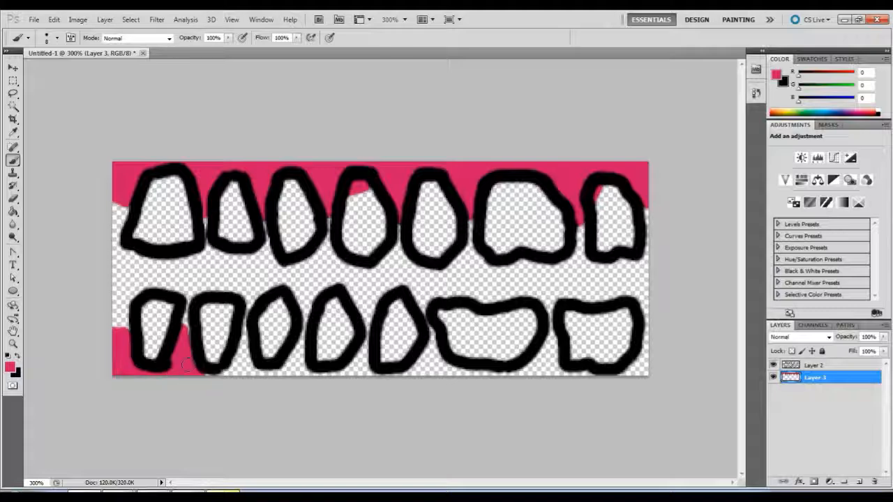
mouse_move(189, 376)
mouse_down()
mouse_move(235, 364)
mouse_move(268, 373)
mouse_move(246, 353)
mouse_move(244, 332)
mouse_move(247, 373)
mouse_move(262, 378)
mouse_move(296, 342)
mouse_move(292, 373)
mouse_move(304, 374)
mouse_move(298, 332)
mouse_up()
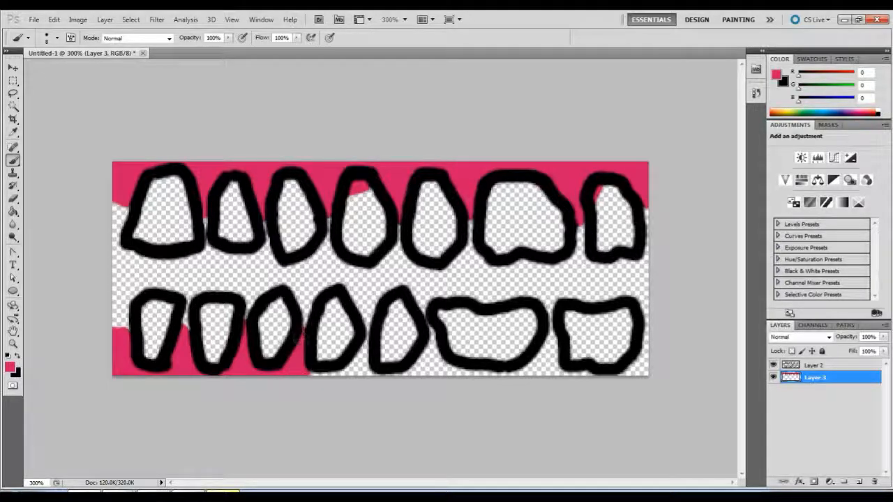
mouse_move(305, 378)
mouse_down()
mouse_move(369, 371)
mouse_move(353, 361)
mouse_move(357, 346)
mouse_move(402, 378)
mouse_move(421, 354)
mouse_move(436, 375)
mouse_move(493, 373)
mouse_move(545, 356)
mouse_move(541, 363)
mouse_move(543, 352)
mouse_move(547, 366)
mouse_move(537, 373)
mouse_move(549, 343)
mouse_move(555, 371)
mouse_move(555, 346)
mouse_move(578, 373)
mouse_move(631, 366)
mouse_move(648, 351)
mouse_up()
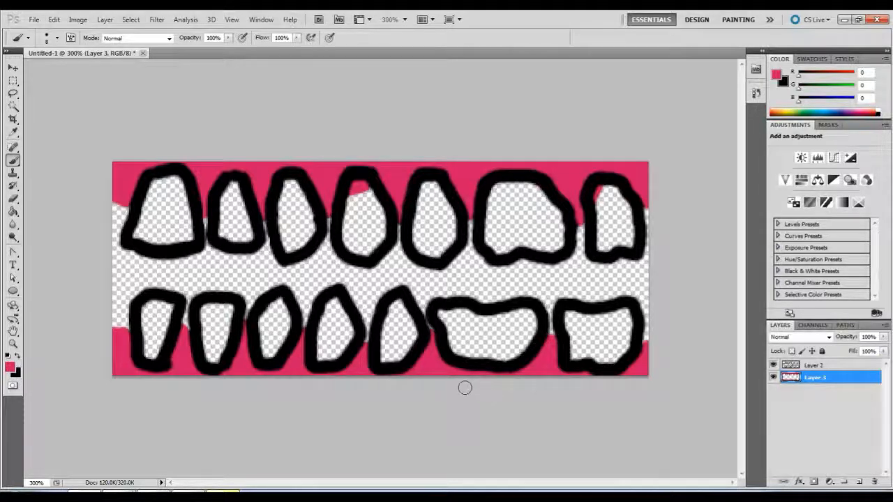
Select the tooth outline layer and replace black with off-white d7d3c3 as the colour for painting the teeth.
click(827, 366)
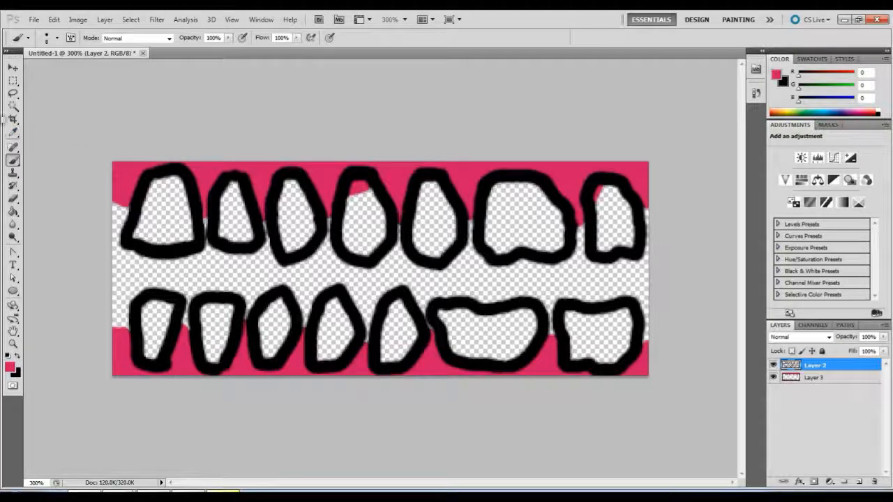
click(783, 83)
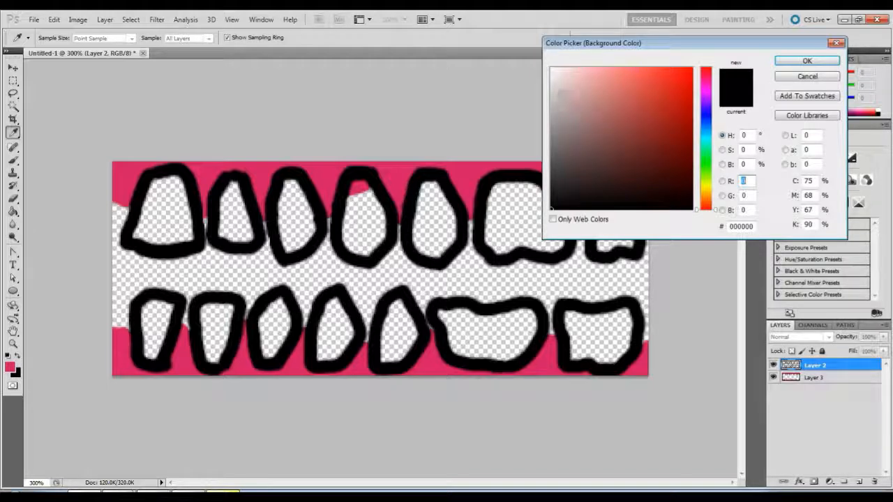
mouse_move(562, 95)
mouse_down()
mouse_move(528, 64)
mouse_move(507, 63)
mouse_move(492, 89)
mouse_up()
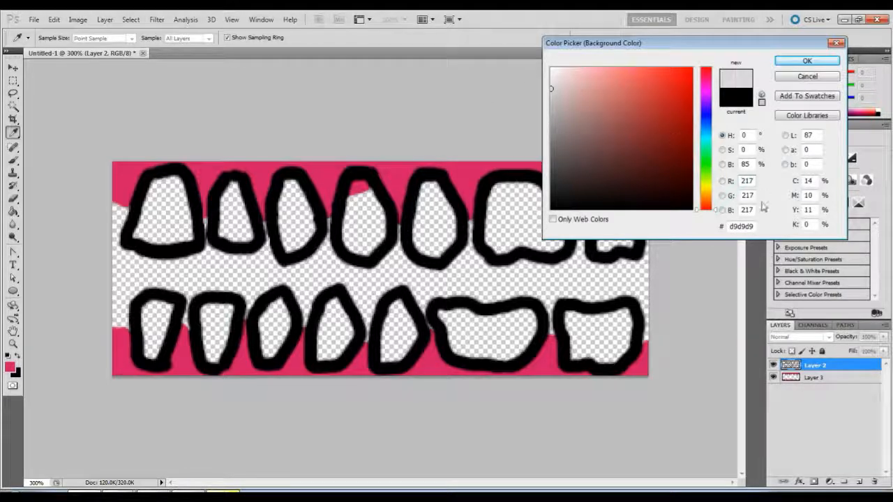
drag(695, 212, 694, 194)
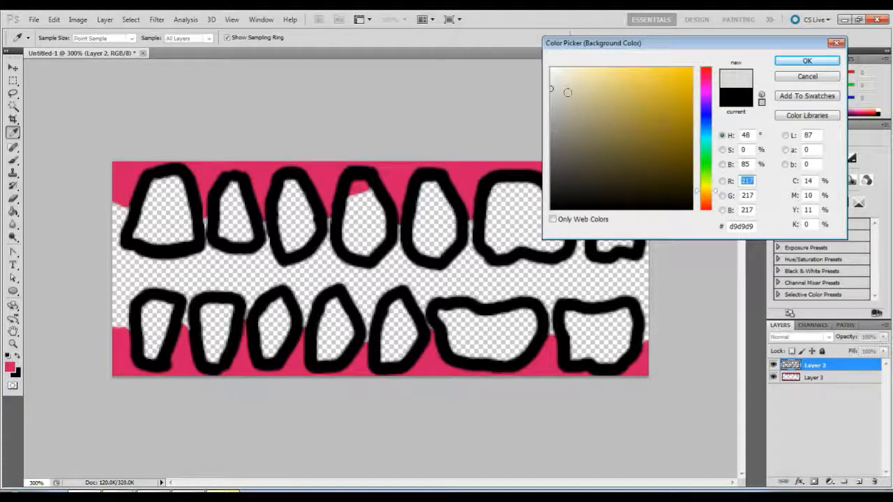
drag(553, 88, 564, 90)
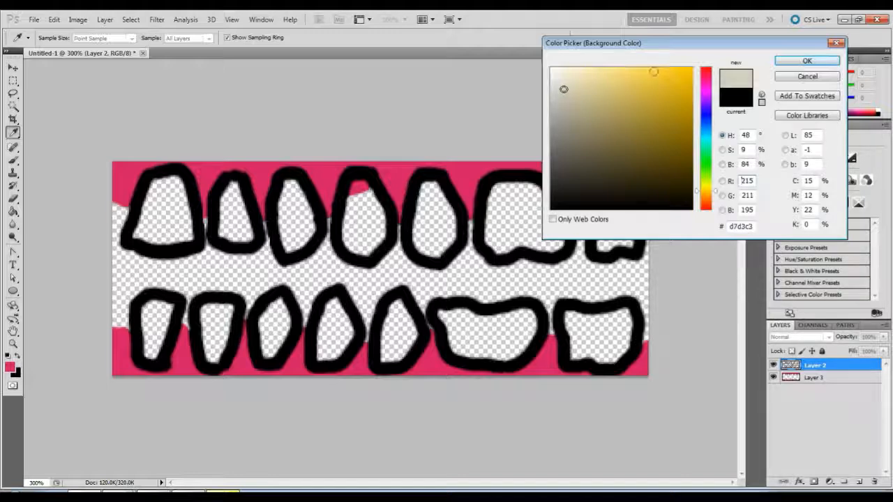
click(806, 61)
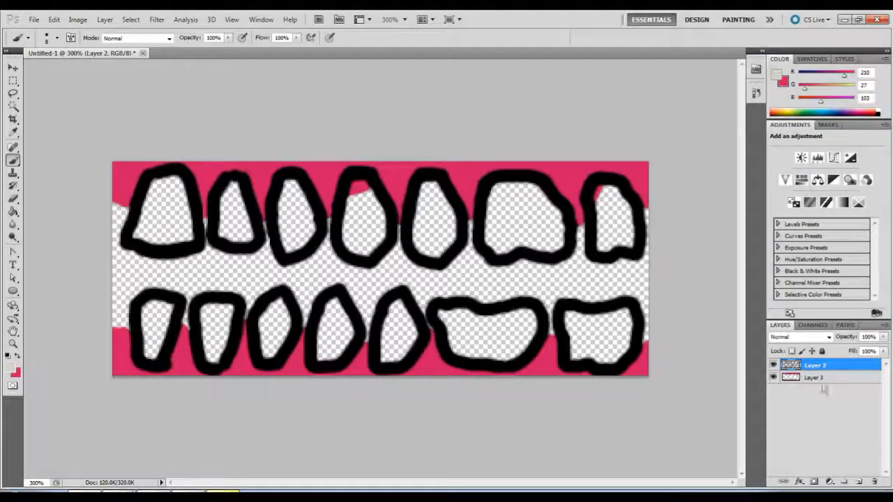
Add a new layer above the tooth outlines and name it "tooth color".
click(861, 483)
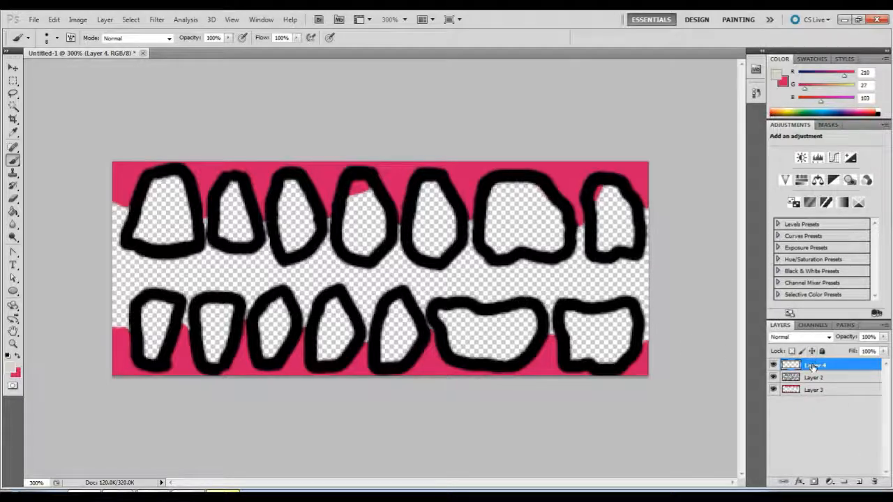
double_click(814, 365)
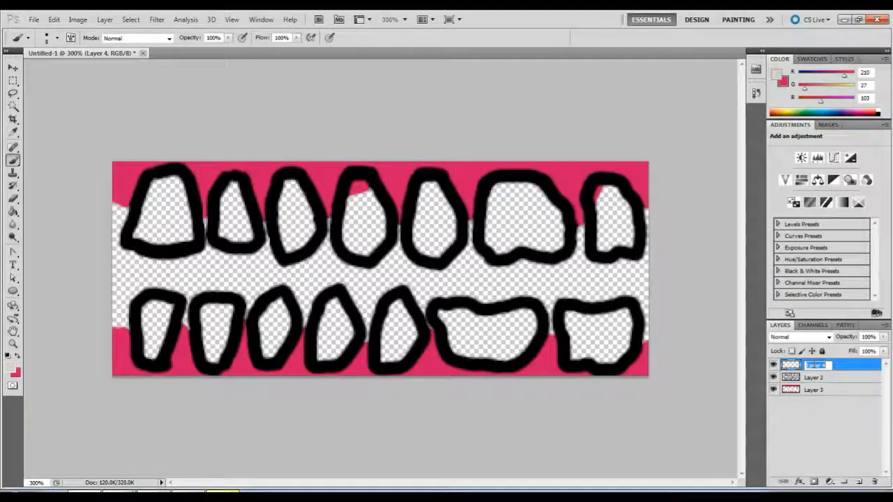
text(tooth 1)
text(olo)
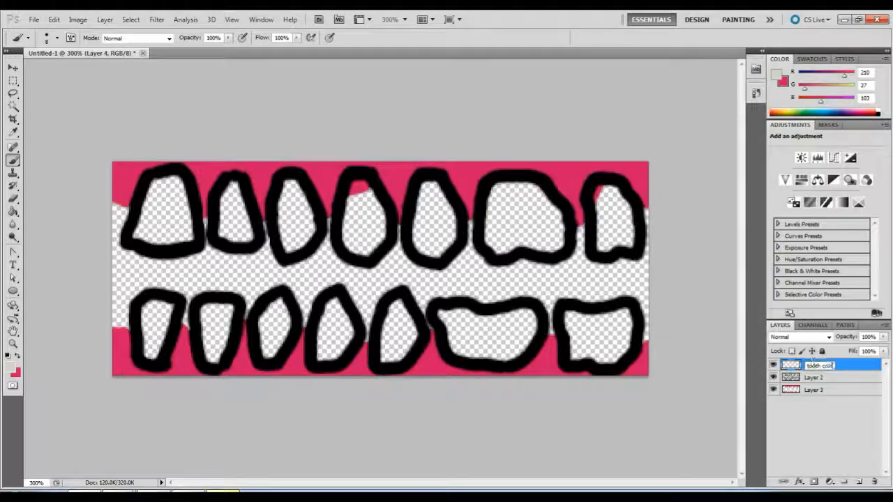
text(r)
key(Return)
Rename the layer with the black tooth outlines to "teeth".
click(815, 378)
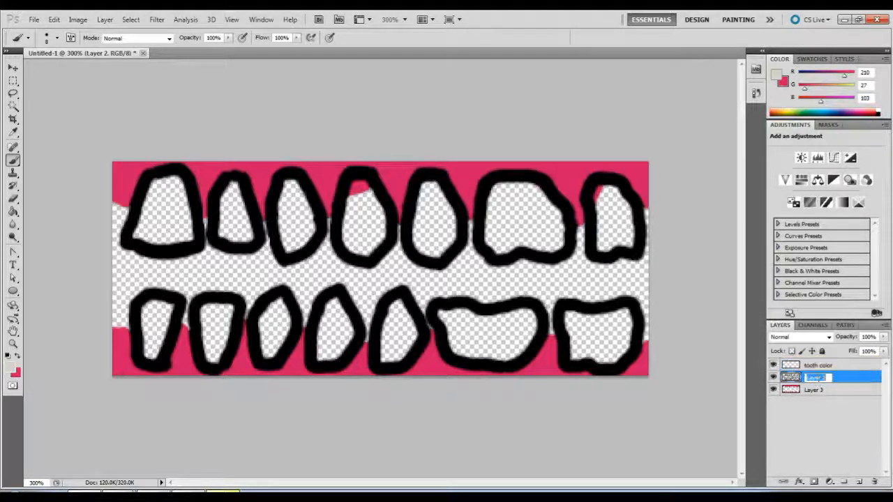
double_click(815, 378)
key(Return)
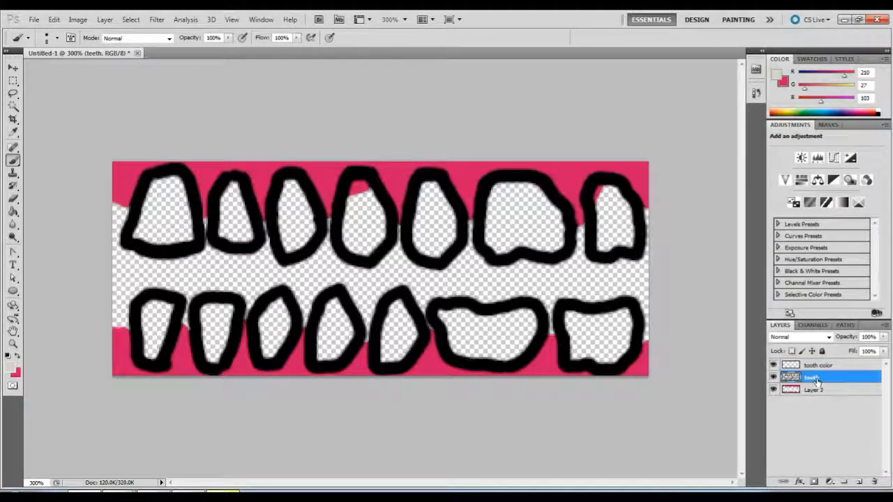
Rename the pink gum layer, Layer 3, to "gums".
click(815, 390)
double_click(816, 390)
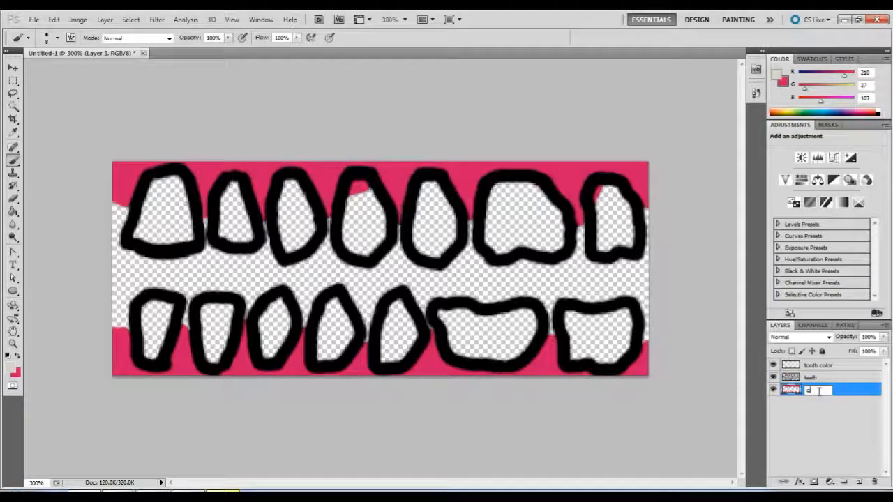
text(gums)
key(Return)
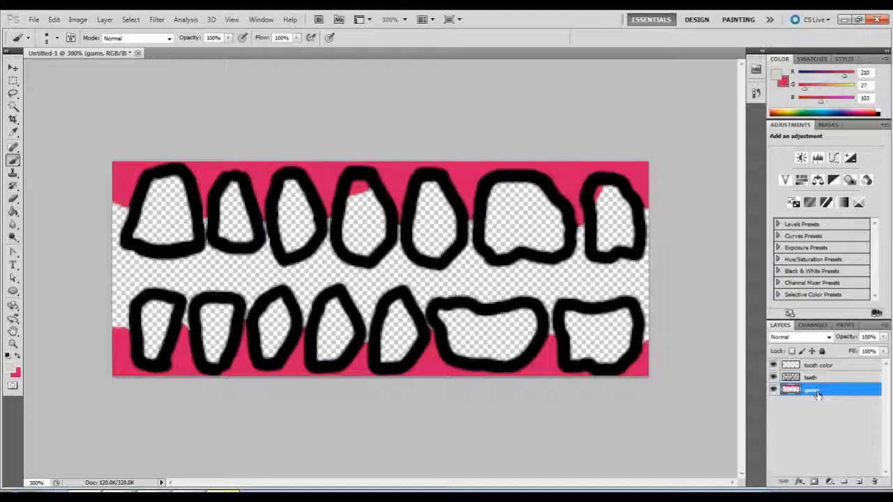
Toggle the visibility of the "teeth" outline layer to inspect the gums painted beneath it.
click(820, 378)
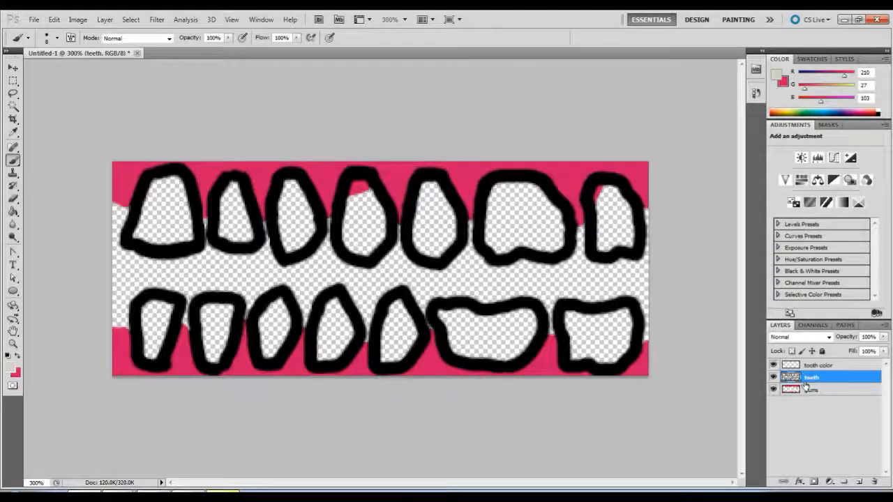
click(772, 377)
click(772, 377)
click(773, 377)
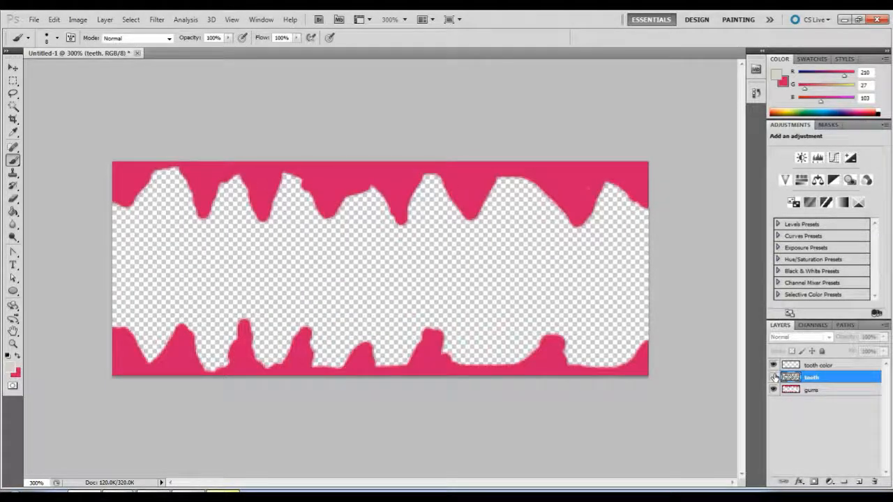
click(772, 377)
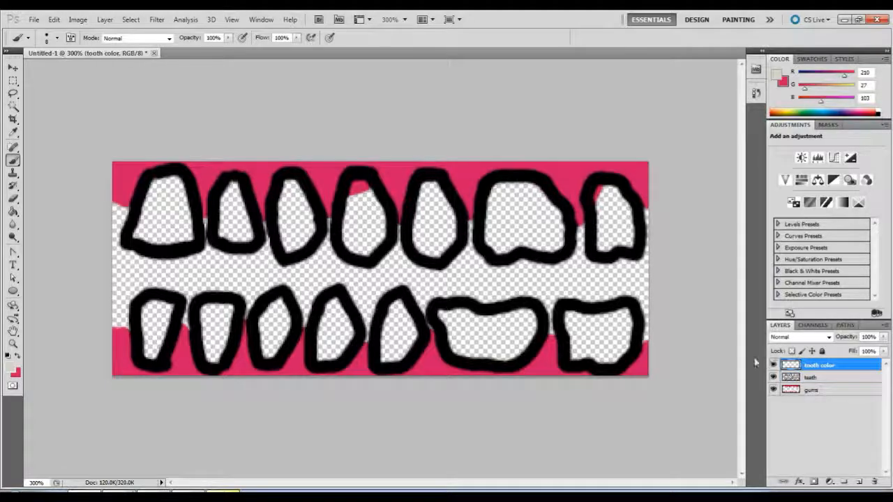
Paint the first two upper teeth solid off-white on the "tooth color" layer, covering their black outlines.
click(820, 365)
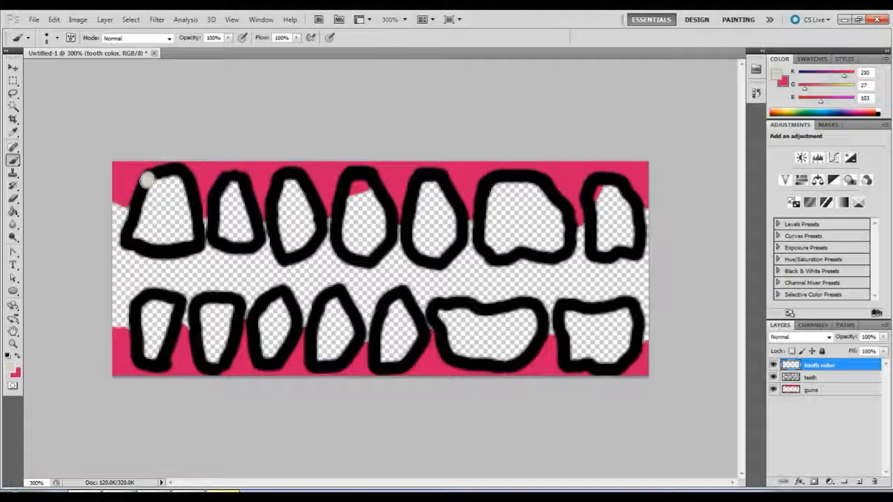
mouse_move(147, 180)
mouse_down()
mouse_move(127, 241)
mouse_move(183, 248)
mouse_move(195, 234)
mouse_move(187, 186)
mouse_move(151, 170)
mouse_move(183, 170)
mouse_move(165, 166)
mouse_move(130, 210)
mouse_up()
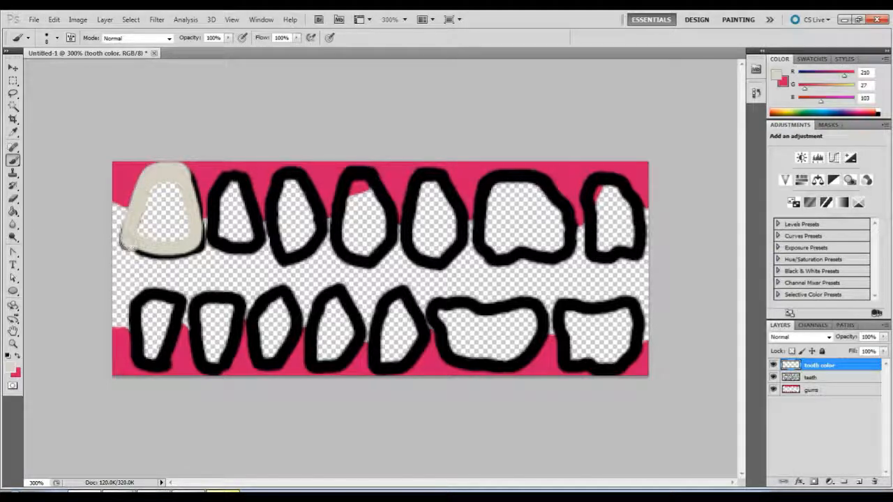
mouse_move(139, 244)
mouse_down()
mouse_move(155, 254)
mouse_move(139, 252)
mouse_move(177, 257)
mouse_move(199, 238)
mouse_up()
mouse_move(184, 194)
mouse_down()
mouse_move(160, 184)
mouse_move(136, 233)
mouse_move(161, 236)
mouse_move(180, 222)
mouse_move(182, 202)
mouse_move(168, 224)
mouse_up()
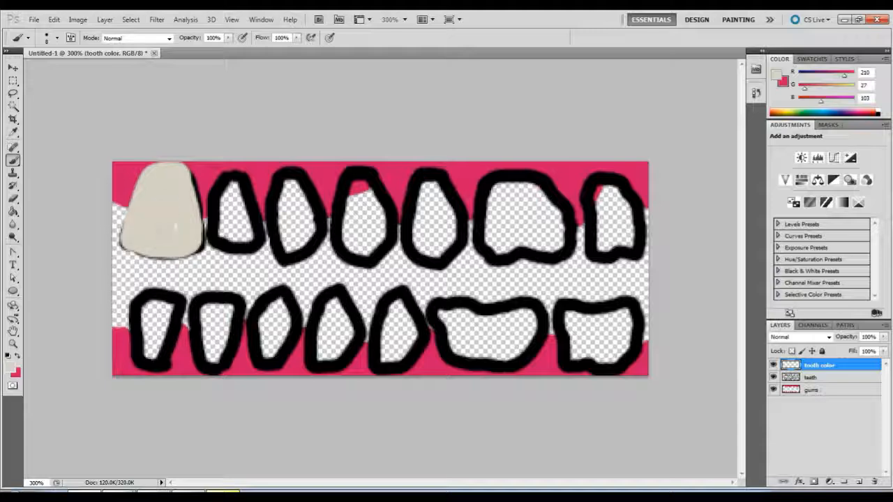
mouse_move(229, 183)
mouse_down()
mouse_move(213, 240)
mouse_move(251, 245)
mouse_move(236, 174)
mouse_move(230, 225)
mouse_up()
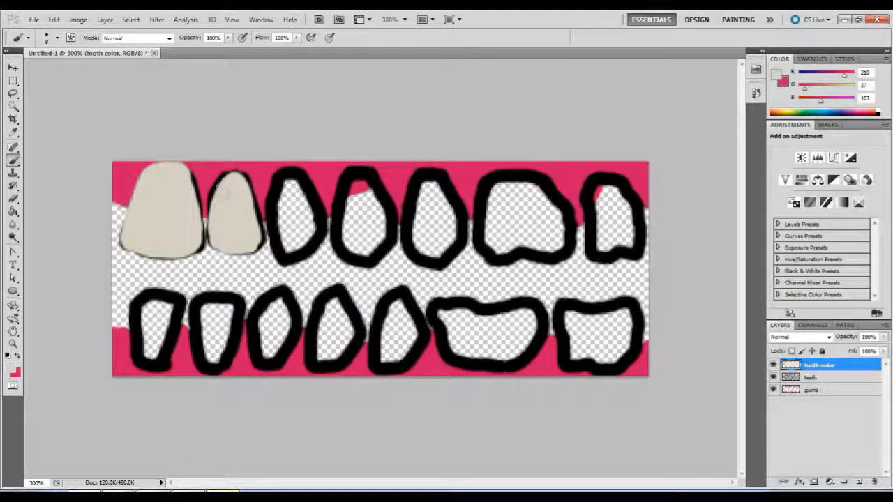
mouse_move(228, 177)
mouse_down()
mouse_move(214, 202)
mouse_move(223, 184)
mouse_move(231, 207)
mouse_move(213, 237)
mouse_up()
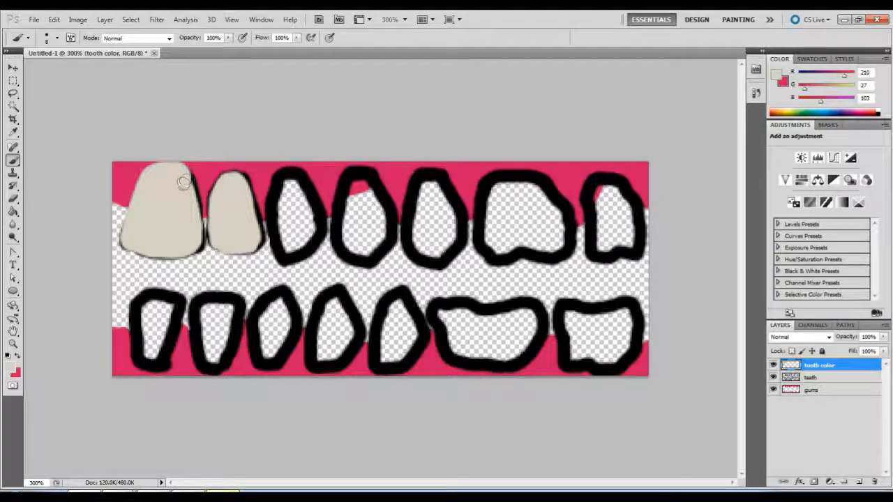
mouse_move(186, 180)
mouse_down()
mouse_move(194, 205)
mouse_move(185, 177)
mouse_up()
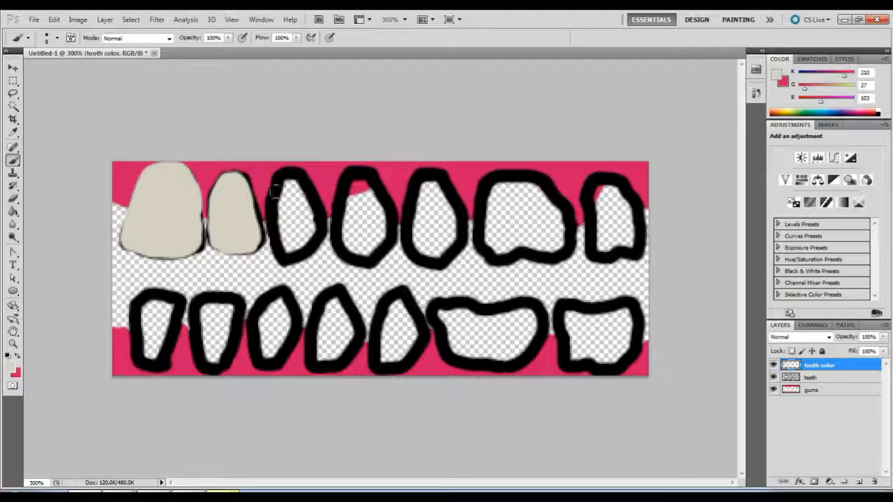
Fill the third and fourth upper teeth with off-white brush strokes over their outlines.
mouse_move(281, 175)
mouse_down()
mouse_move(274, 206)
mouse_move(281, 255)
mouse_move(306, 249)
mouse_move(321, 221)
mouse_move(307, 184)
mouse_move(282, 170)
mouse_move(286, 205)
mouse_move(304, 233)
mouse_up()
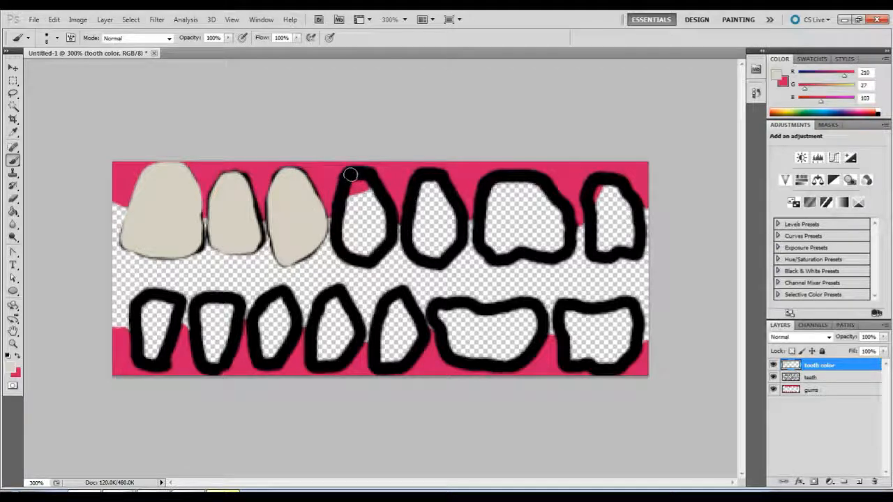
mouse_move(350, 174)
mouse_down()
mouse_move(345, 255)
mouse_move(371, 264)
mouse_move(387, 237)
mouse_move(390, 217)
mouse_move(365, 172)
mouse_move(357, 175)
mouse_move(373, 173)
mouse_move(336, 202)
mouse_move(335, 252)
mouse_up()
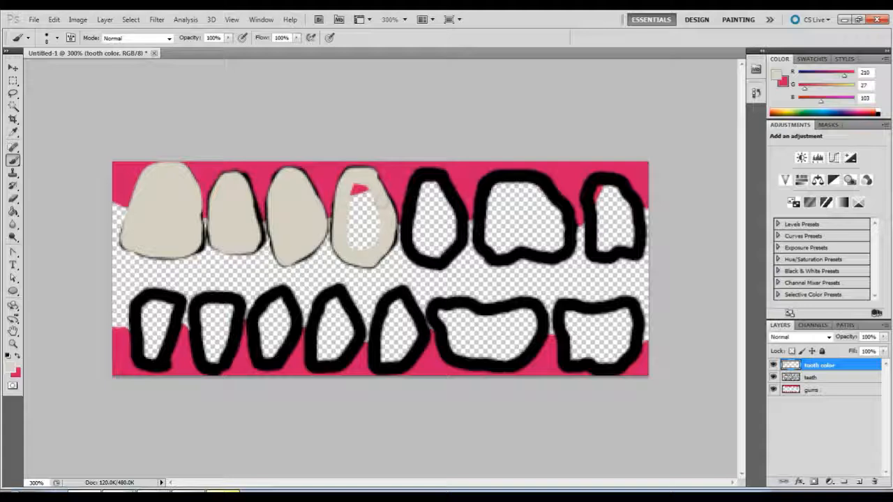
mouse_move(355, 189)
mouse_down()
mouse_move(362, 187)
mouse_move(351, 210)
mouse_move(354, 239)
mouse_move(364, 221)
mouse_move(364, 245)
mouse_up()
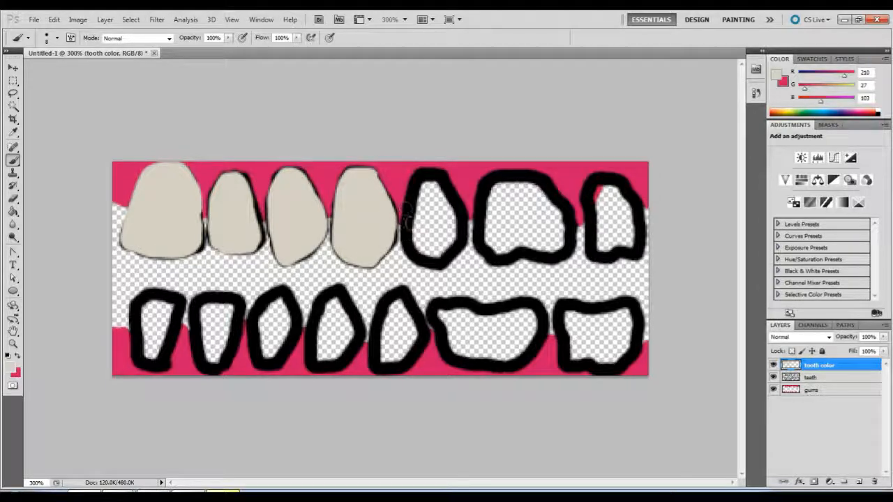
Paint the fifth upper tooth, the two upper molars and all the lower teeth off-white on the "tooth color" layer.
mouse_move(426, 170)
mouse_down()
mouse_move(414, 187)
mouse_move(409, 248)
mouse_move(446, 262)
mouse_move(460, 232)
mouse_move(450, 188)
mouse_move(418, 174)
mouse_move(431, 187)
mouse_move(411, 237)
mouse_up()
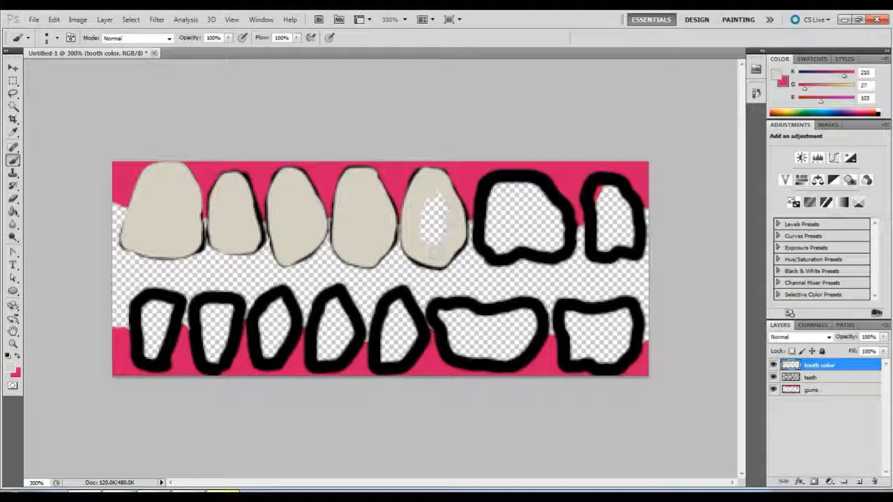
drag(447, 206, 431, 239)
drag(438, 208, 437, 234)
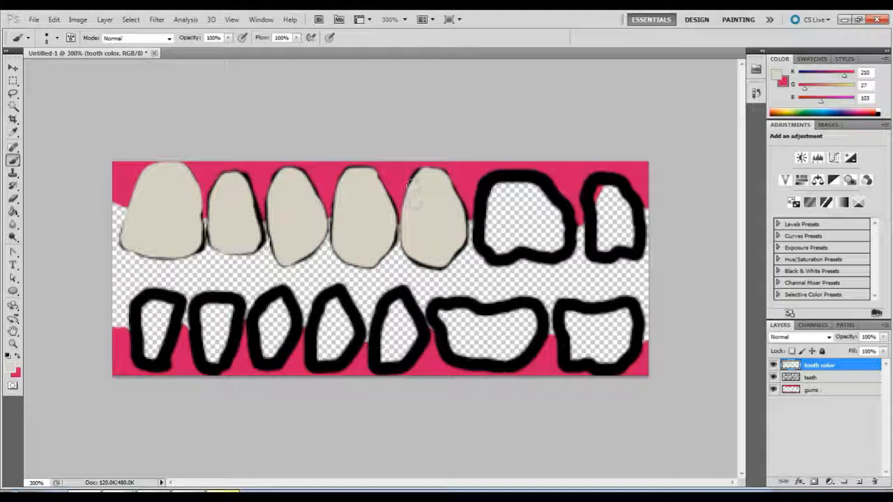
mouse_move(415, 200)
mouse_down()
mouse_move(417, 172)
mouse_move(435, 177)
mouse_up()
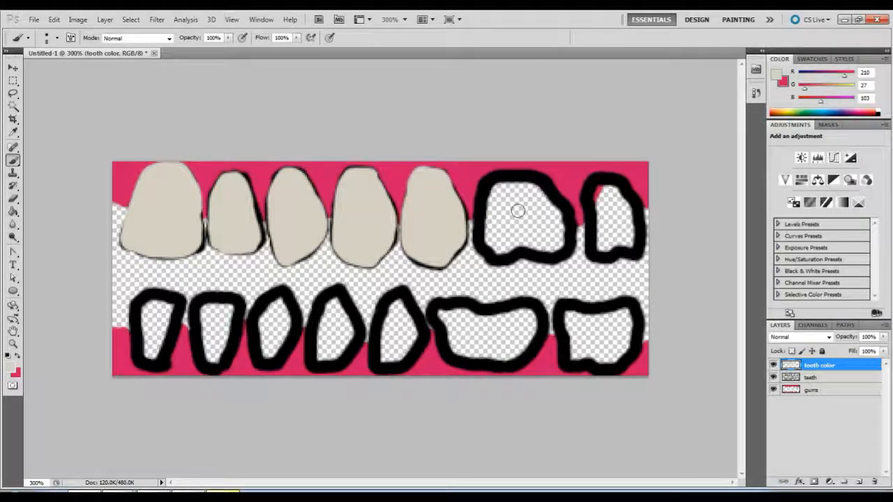
mouse_move(505, 180)
mouse_down()
mouse_move(490, 183)
mouse_move(544, 183)
mouse_up()
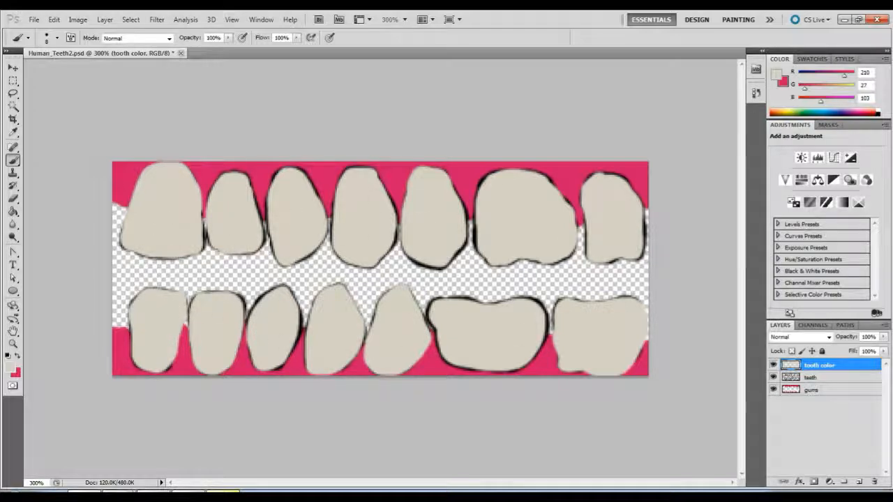
Hide the "teeth" outline layer and move the "gums" layer above "tooth color".
click(816, 378)
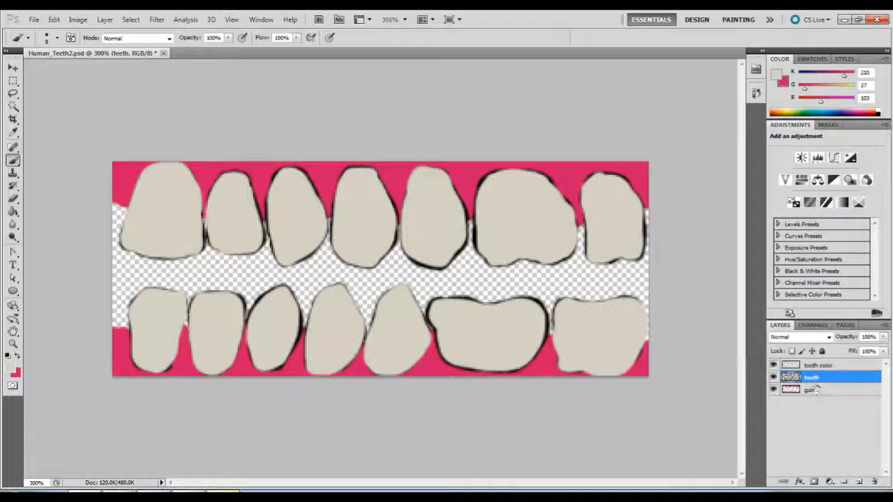
click(772, 377)
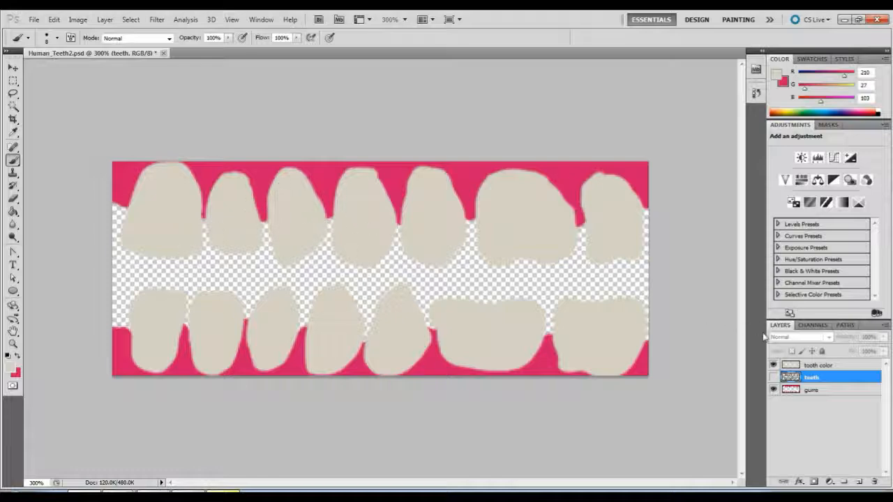
click(813, 366)
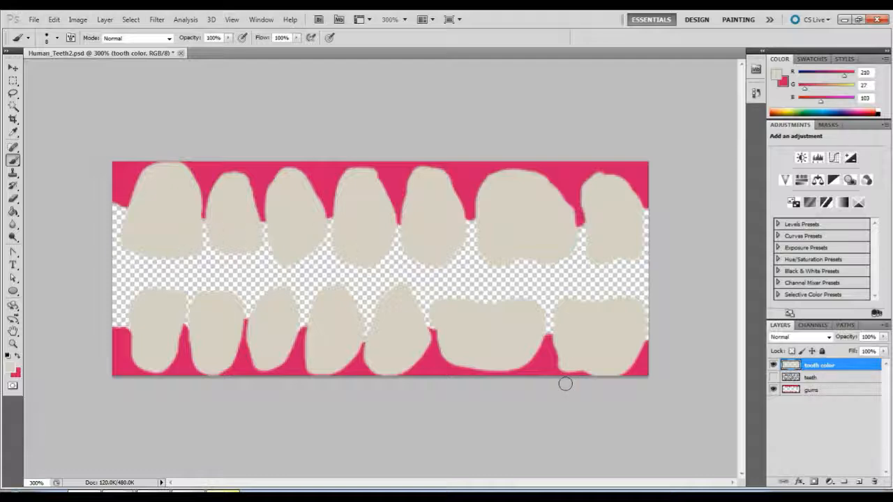
click(833, 391)
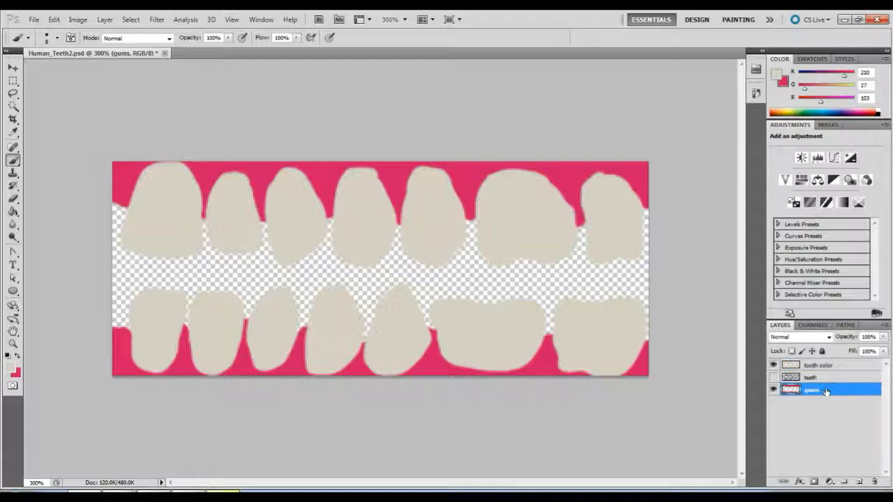
drag(826, 392, 825, 365)
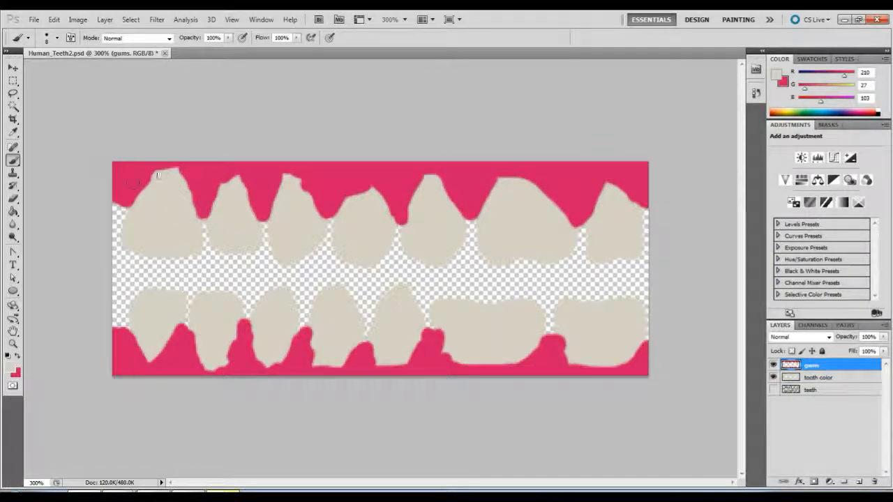
Make pink the foreground colour and smooth the upper and lower gum lines into rounded curves around the teeth.
click(19, 356)
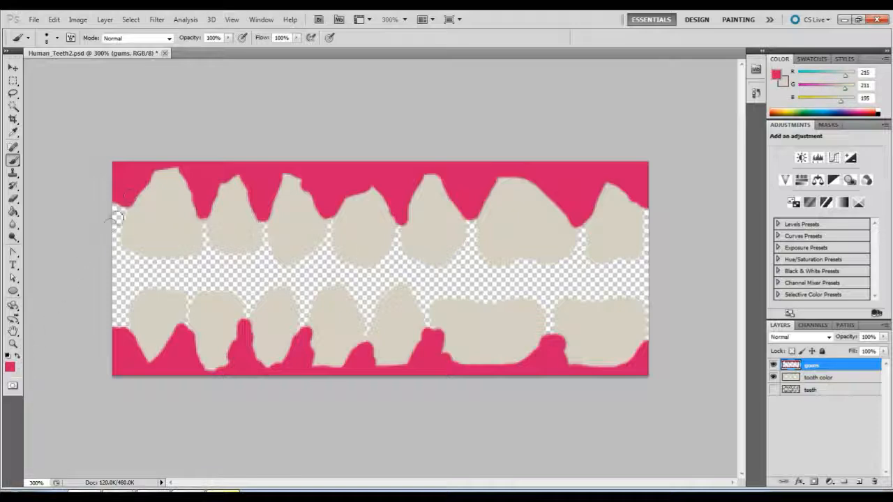
drag(141, 193, 171, 162)
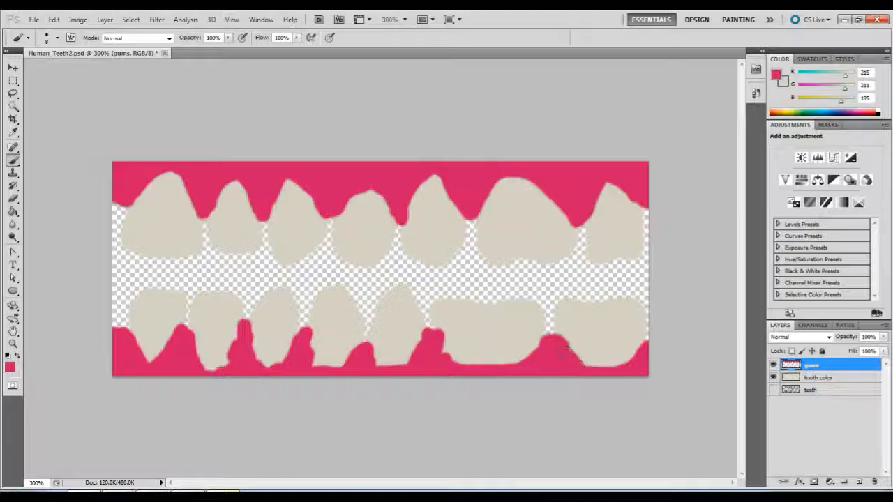
drag(577, 359, 623, 362)
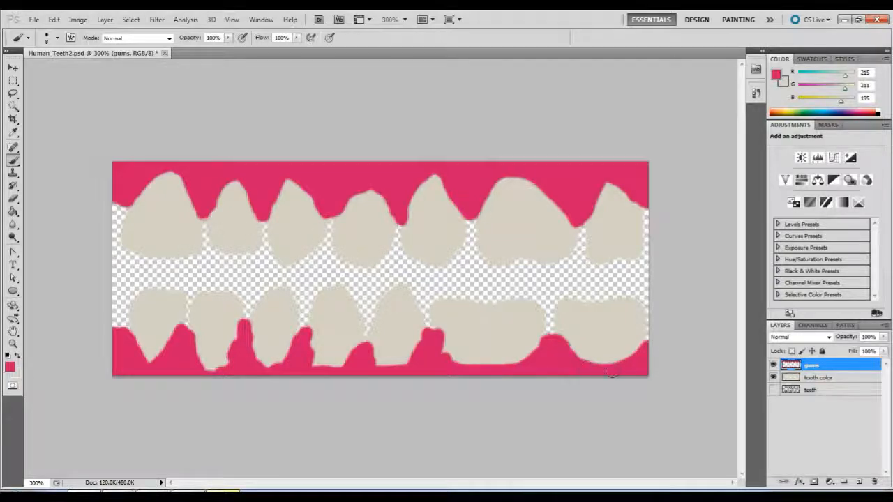
mouse_move(444, 337)
mouse_down()
mouse_move(460, 360)
mouse_move(548, 341)
mouse_up()
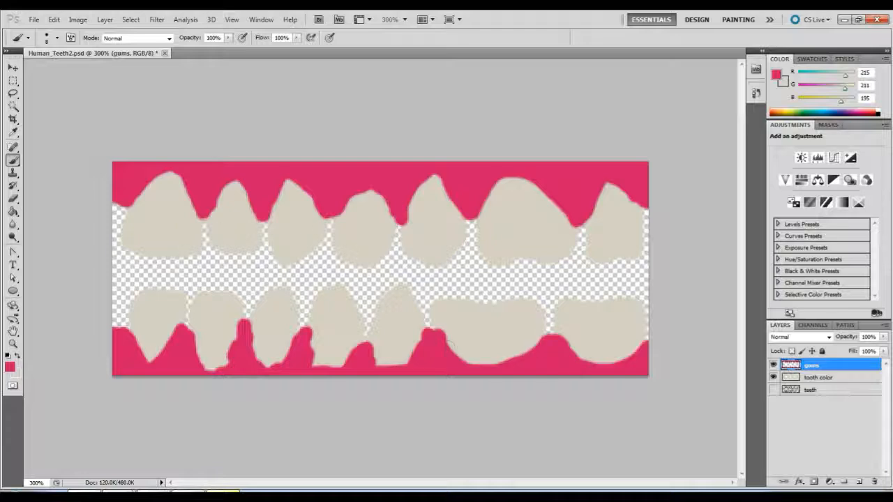
mouse_move(427, 336)
mouse_down()
mouse_move(425, 320)
mouse_move(413, 349)
mouse_move(363, 333)
mouse_move(372, 350)
mouse_move(313, 363)
mouse_up()
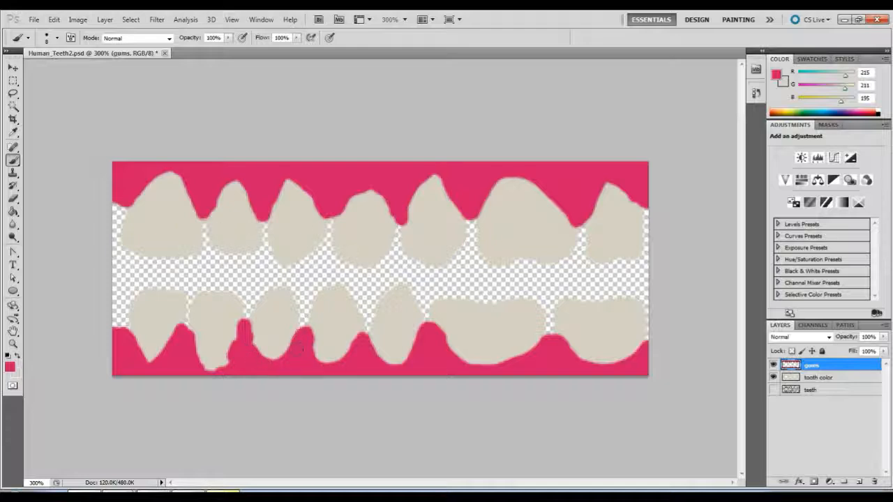
mouse_move(237, 354)
mouse_down()
mouse_move(235, 336)
mouse_move(207, 373)
mouse_up()
drag(182, 332, 177, 350)
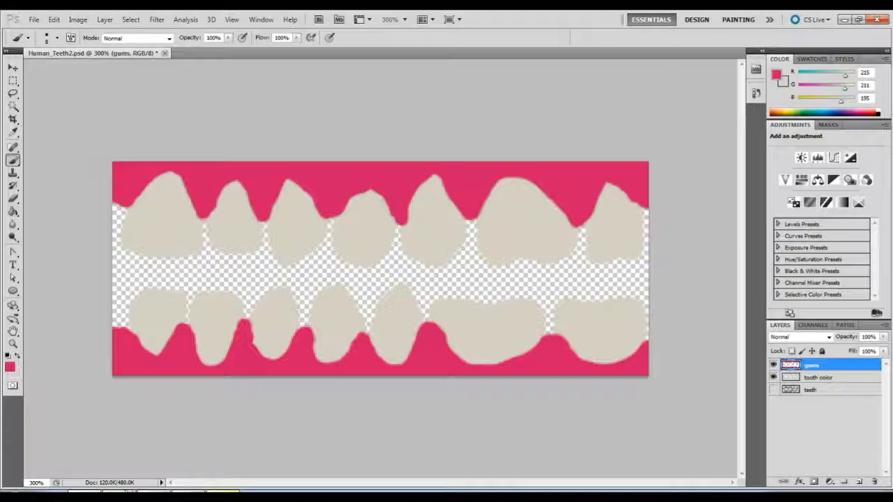
Switch to the browser and examine the human teeth image results, opening the close-up photo of clenched teeth.
click(128, 493)
scroll(457, 346, down, 2)
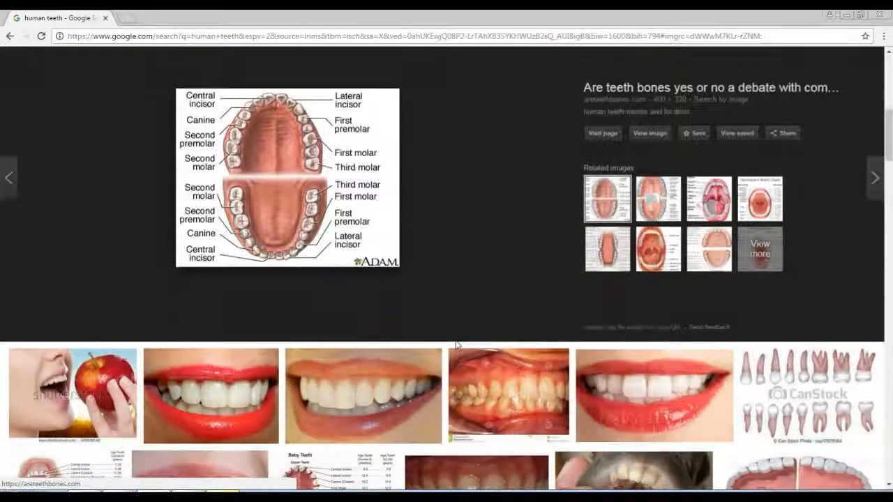
scroll(456, 345, down, 3)
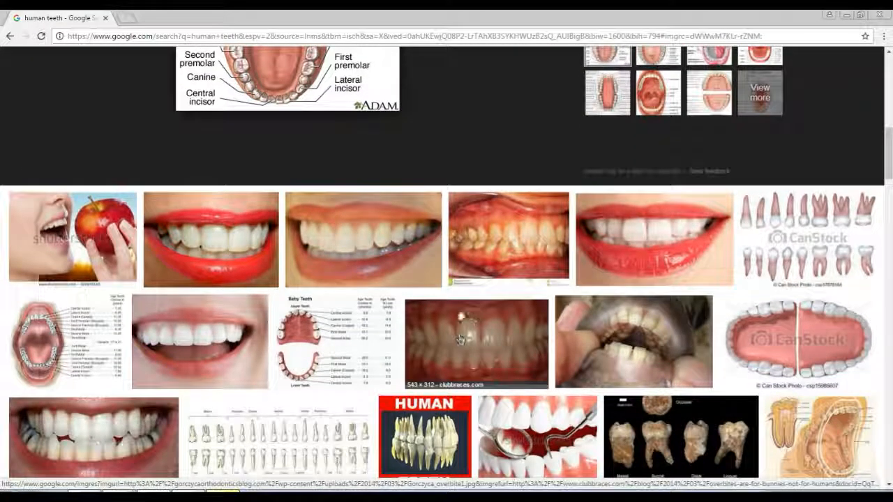
click(465, 341)
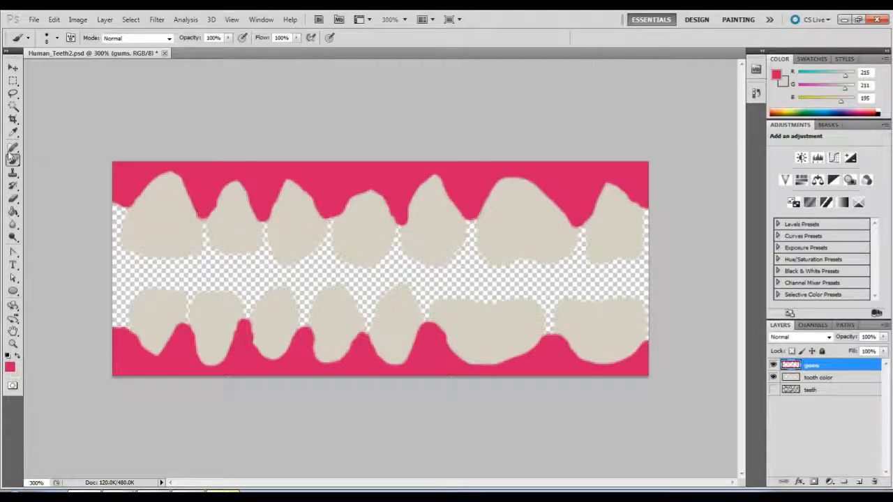
Set up the Eraser with a hard round brush tip at 13 px size and 100% hardness.
click(12, 199)
right_click(215, 208)
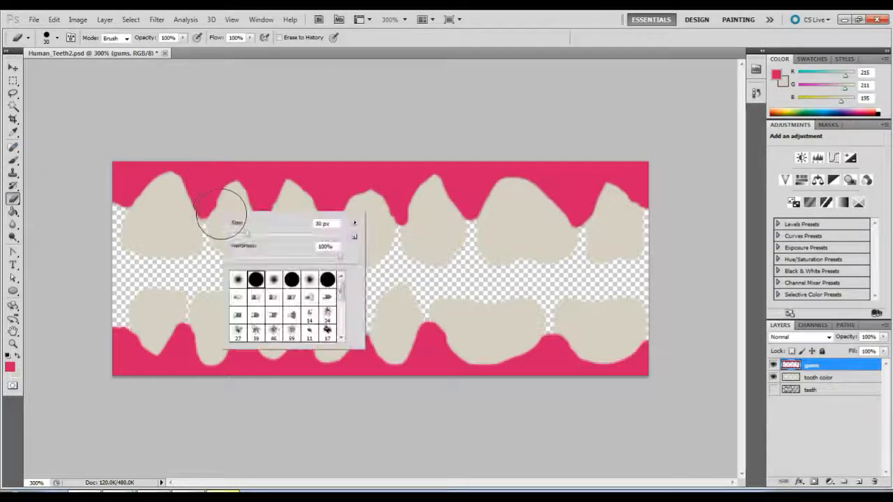
click(238, 279)
drag(248, 235, 245, 238)
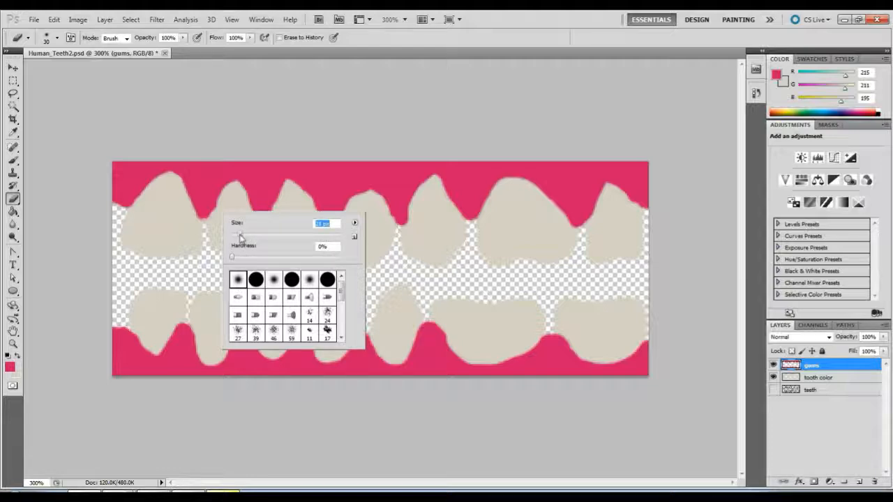
click(256, 279)
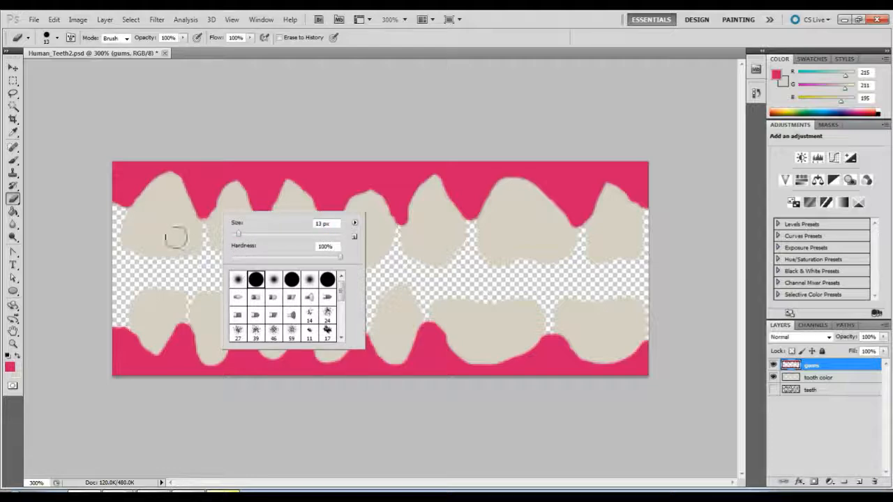
Erase the rough gum edges around the upper teeth and the first and third lower teeth into smooth curves.
click(68, 201)
mouse_move(138, 213)
mouse_down()
mouse_move(170, 183)
mouse_move(193, 231)
mouse_move(217, 221)
mouse_move(230, 202)
mouse_move(223, 217)
mouse_move(235, 191)
mouse_move(248, 232)
mouse_up()
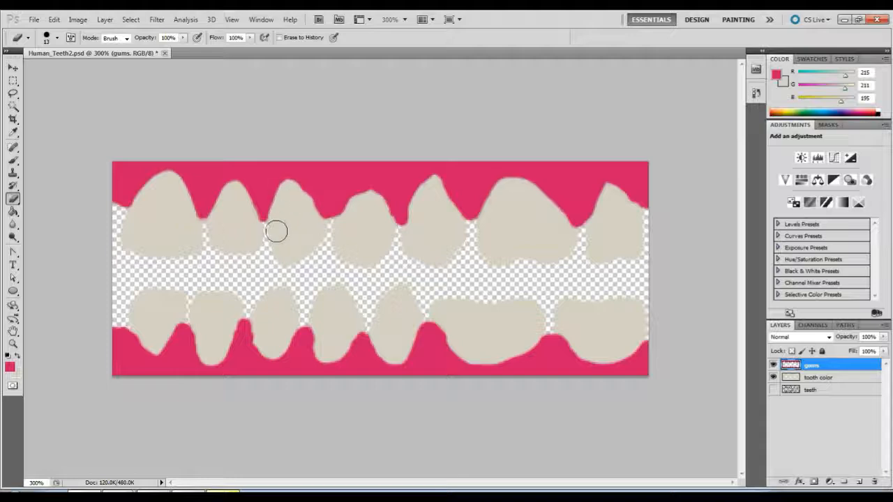
mouse_move(299, 200)
mouse_down()
mouse_move(313, 233)
mouse_move(313, 219)
mouse_move(333, 237)
mouse_move(358, 202)
mouse_move(367, 199)
mouse_move(374, 219)
mouse_move(377, 210)
mouse_move(388, 235)
mouse_move(411, 233)
mouse_move(422, 209)
mouse_move(415, 239)
mouse_move(432, 191)
mouse_move(440, 202)
mouse_move(435, 188)
mouse_move(450, 209)
mouse_move(437, 195)
mouse_move(435, 208)
mouse_move(432, 187)
mouse_move(426, 207)
mouse_move(453, 234)
mouse_up()
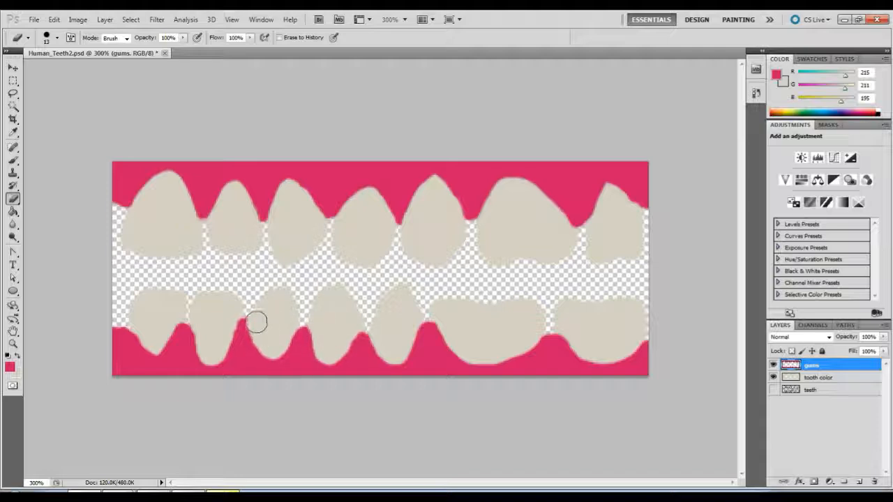
mouse_move(260, 330)
mouse_down()
mouse_move(263, 339)
mouse_move(273, 325)
mouse_up()
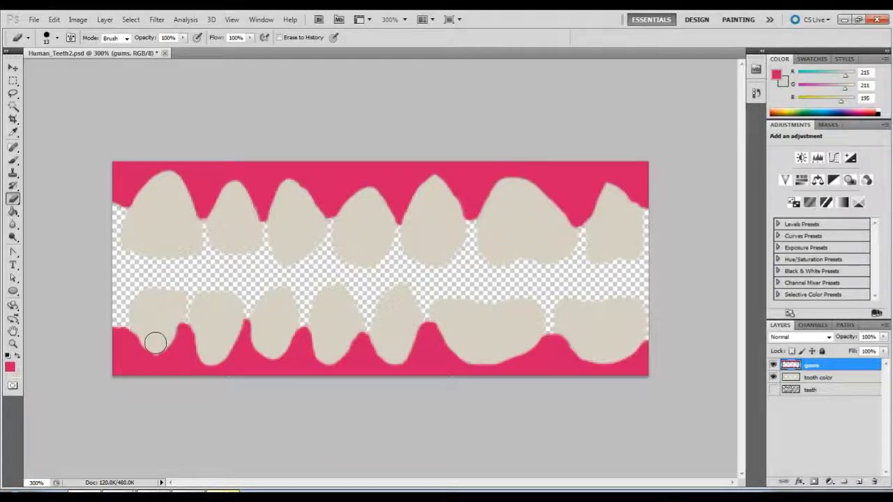
drag(155, 343, 171, 315)
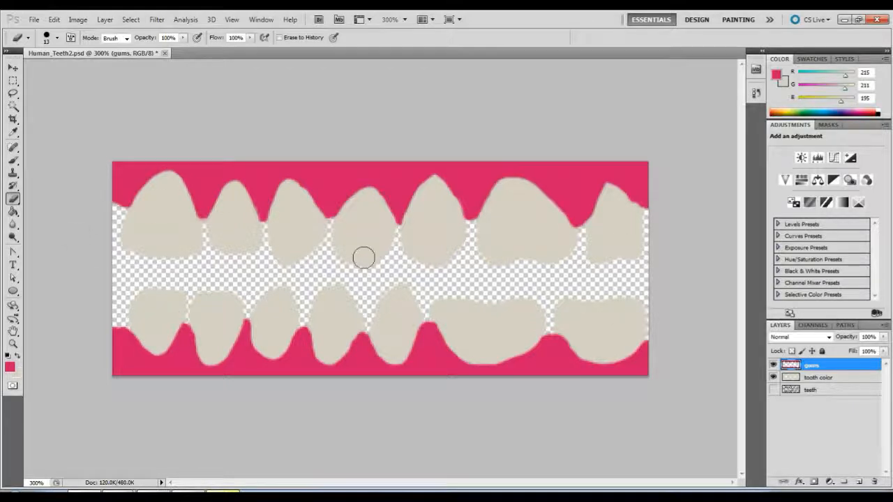
Switch to the Move tool and save the Human_Teeth2.psd document.
click(15, 66)
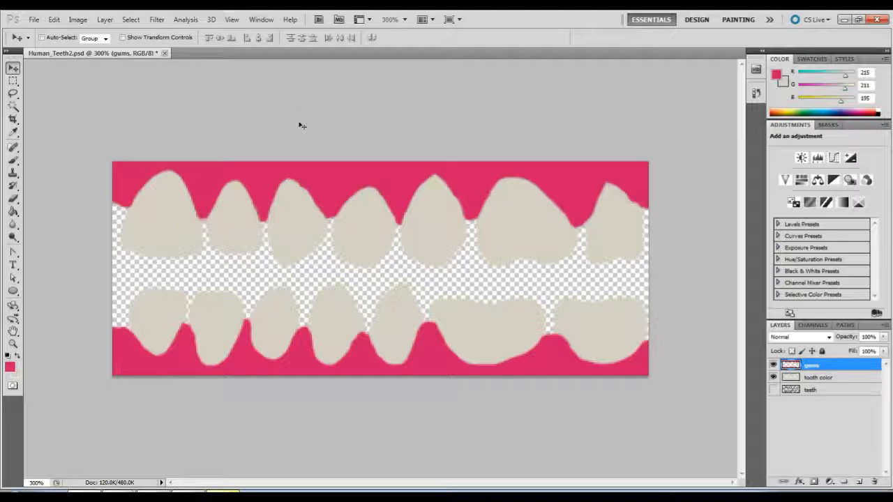
click(34, 19)
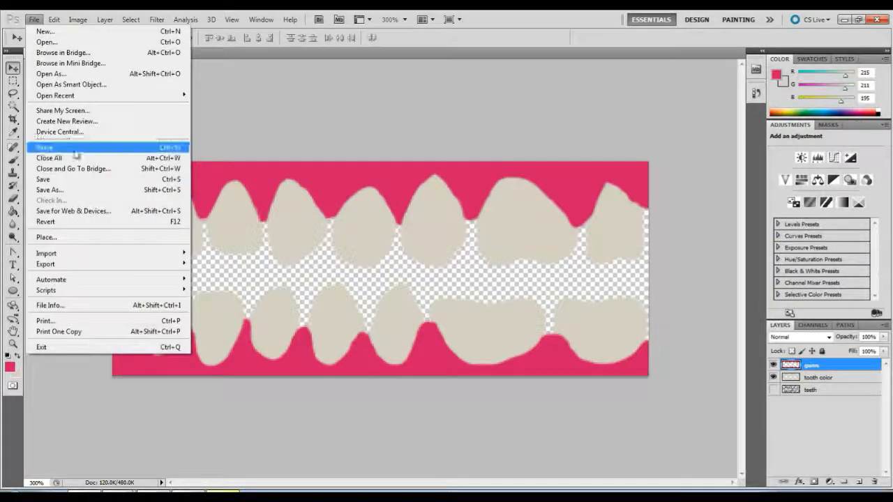
click(293, 141)
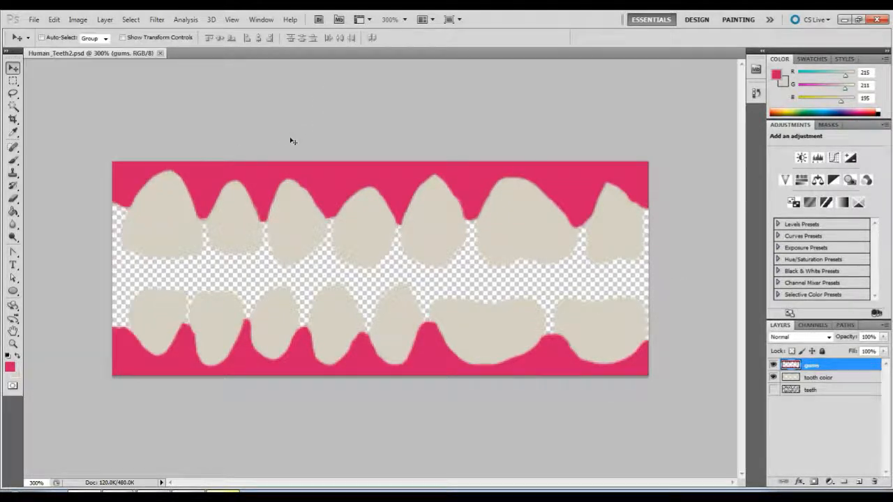
Add an Inner Shadow to the "gums" layer and set its distance to 0 px.
double_click(844, 371)
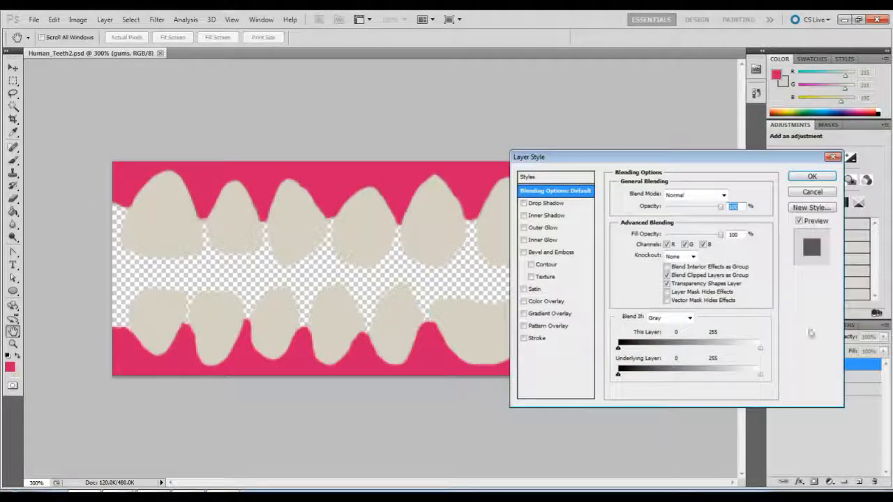
drag(622, 151, 779, 115)
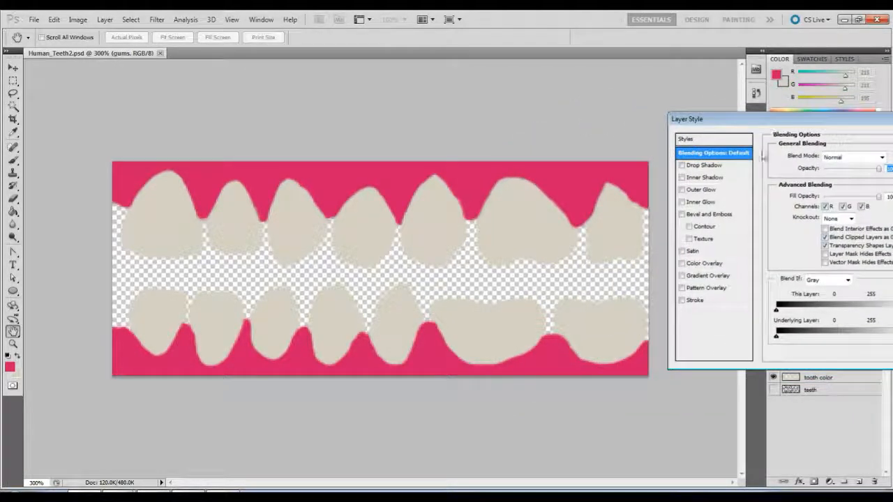
click(694, 180)
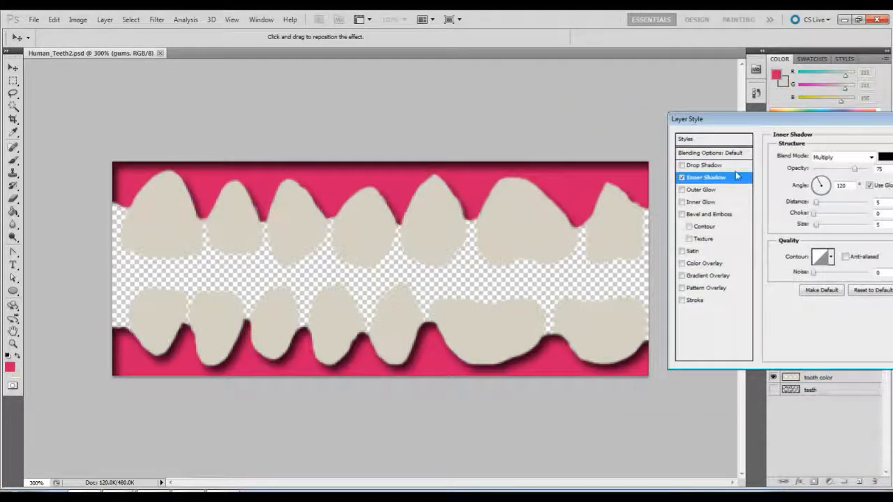
drag(737, 124, 551, 125)
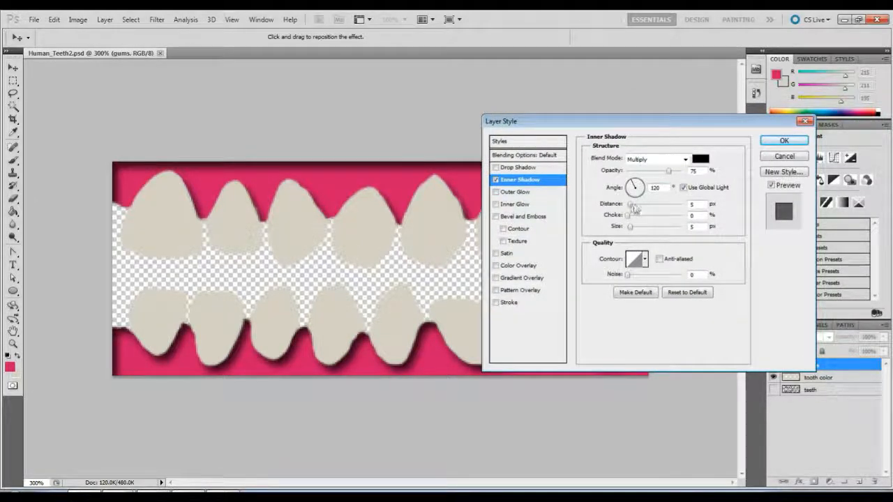
drag(631, 208, 626, 207)
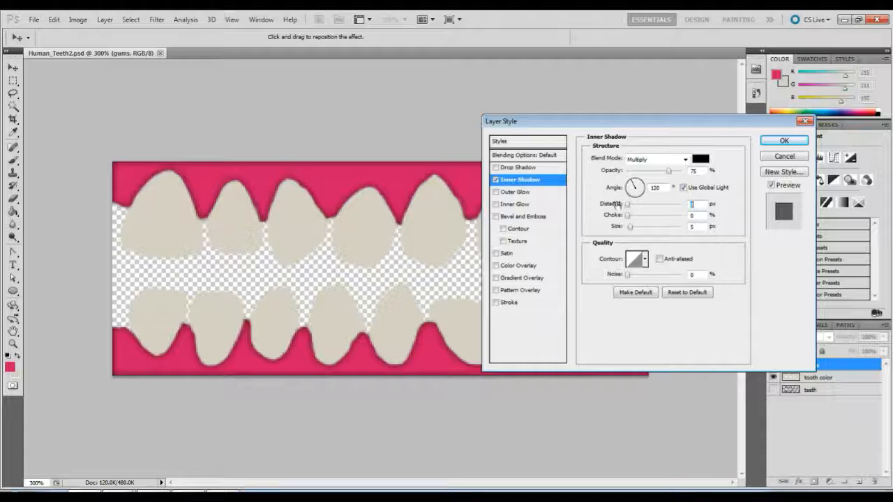
drag(557, 121, 590, 287)
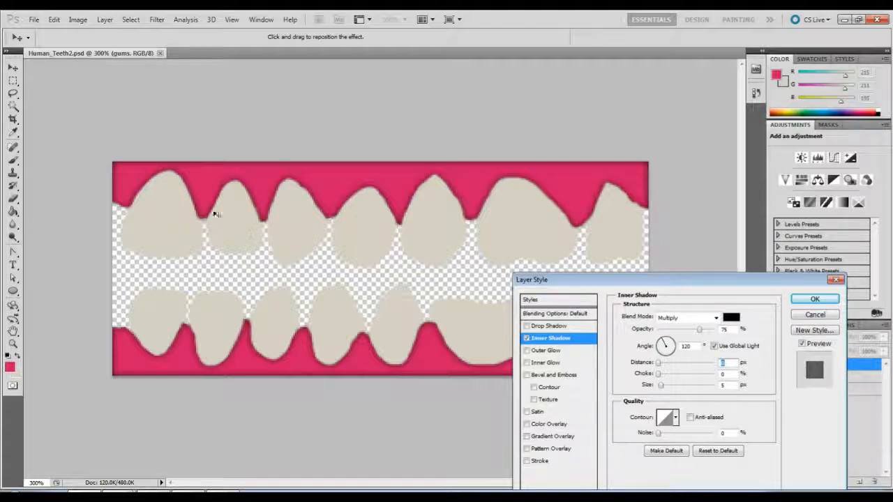
Set the gums' inner shadow size to 8 px, check it on the whole image and apply the layer style.
drag(627, 281, 655, 167)
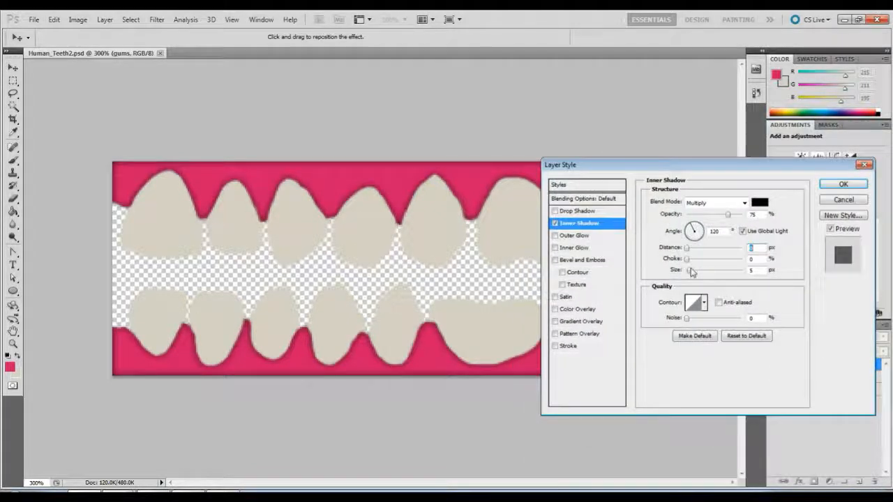
drag(686, 277, 691, 275)
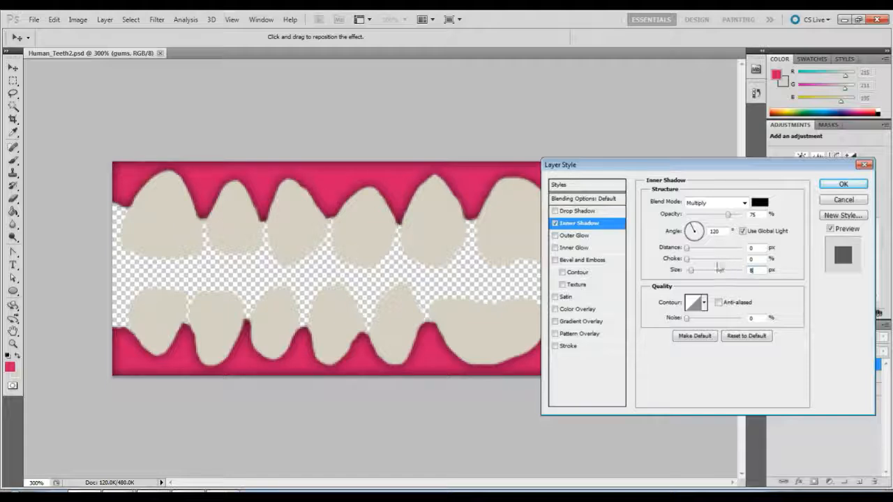
mouse_move(689, 263)
mouse_down()
mouse_move(713, 261)
mouse_move(658, 262)
mouse_move(702, 249)
mouse_move(676, 254)
mouse_up()
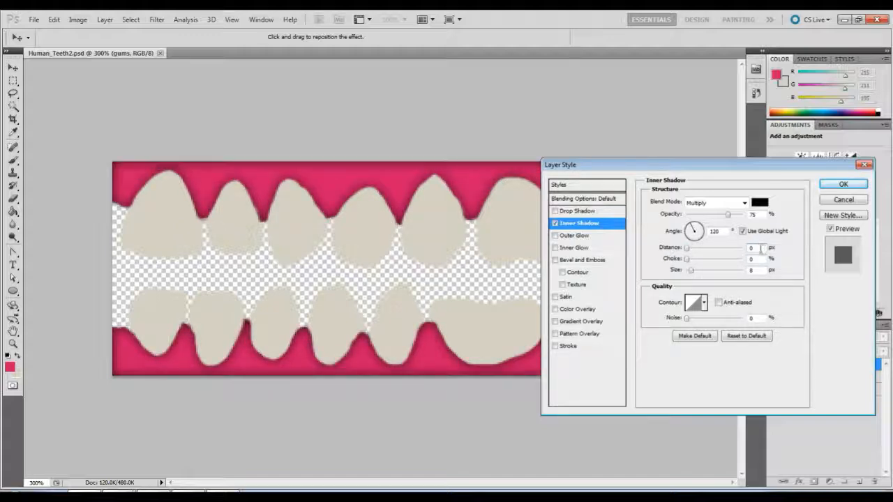
drag(624, 165, 691, 136)
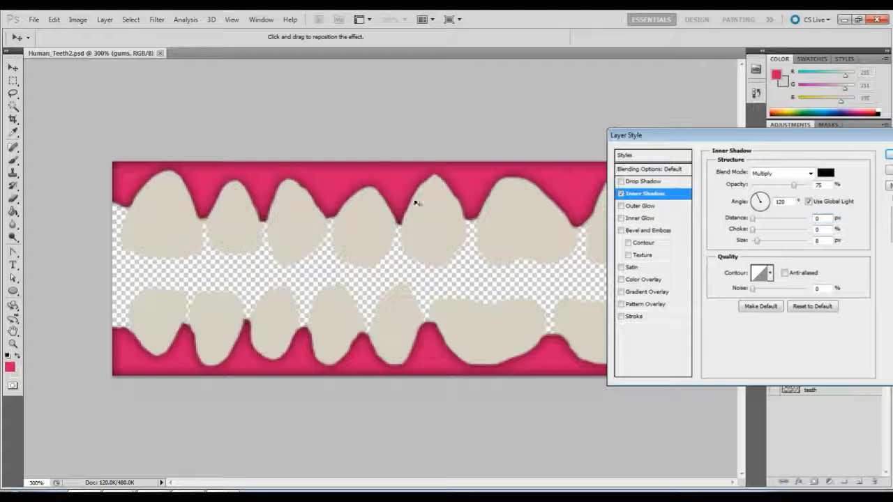
drag(648, 141, 720, 201)
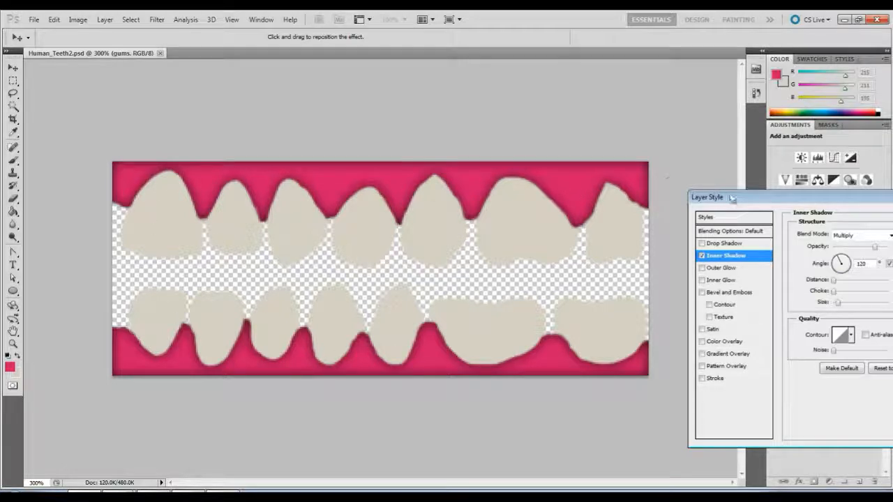
drag(731, 198, 536, 131)
drag(690, 131, 644, 122)
click(753, 139)
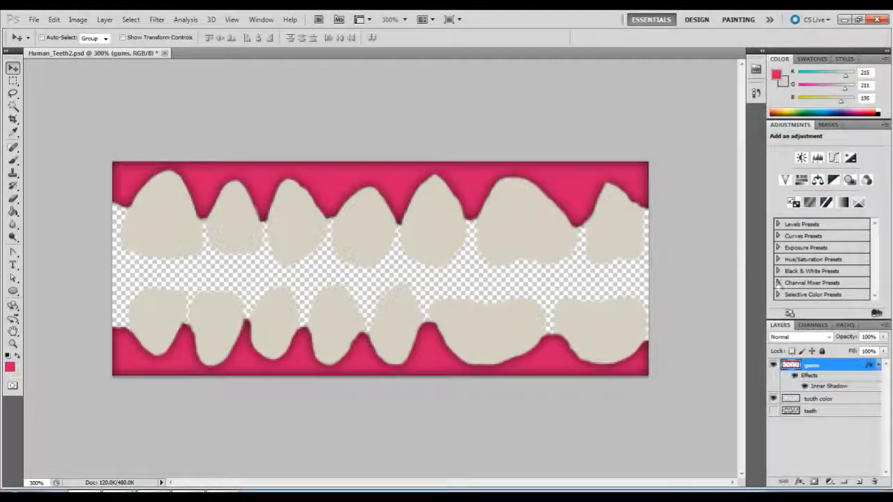
Add an Inner Shadow to the "tooth color" layer and set its distance to 0 px.
click(829, 402)
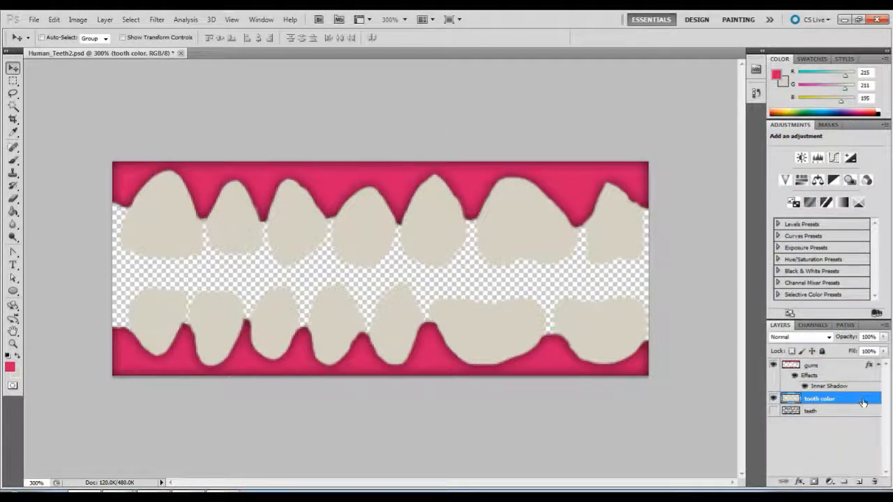
double_click(863, 403)
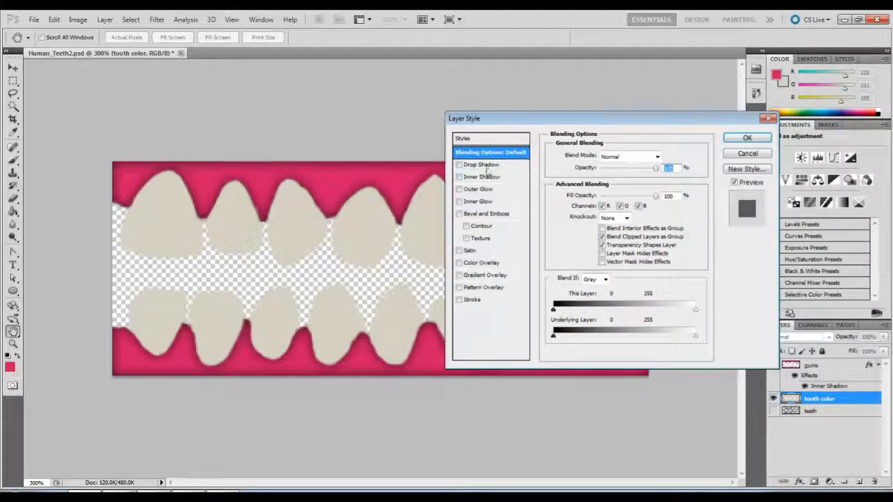
click(481, 177)
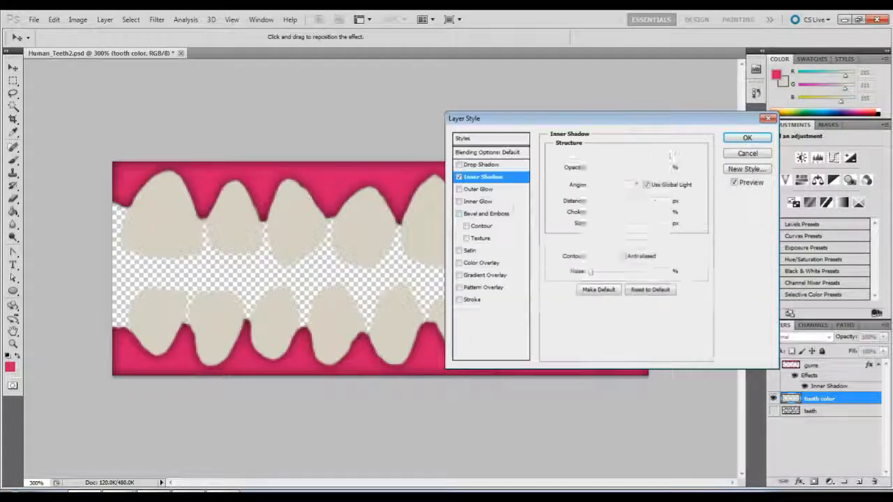
drag(508, 123, 607, 405)
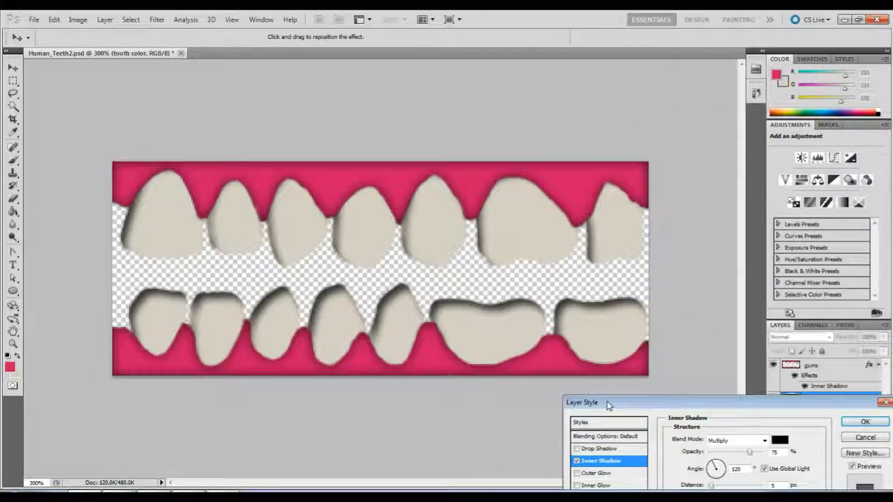
drag(609, 404, 579, 145)
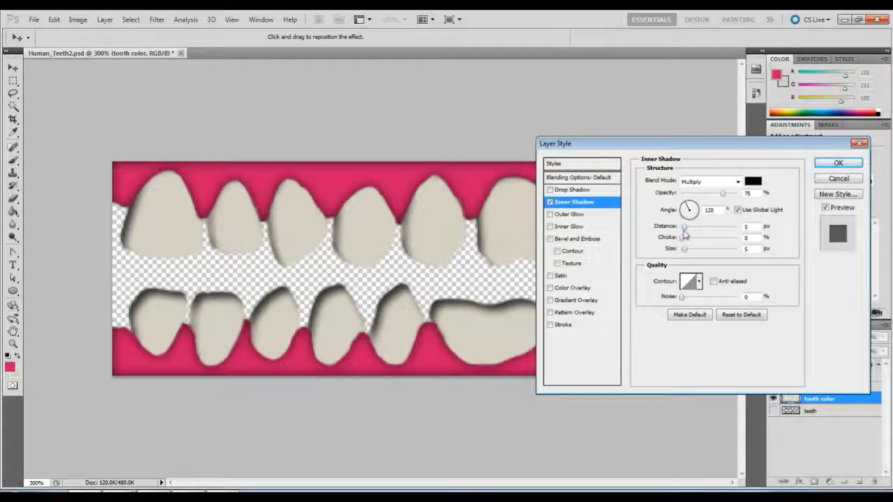
click(685, 231)
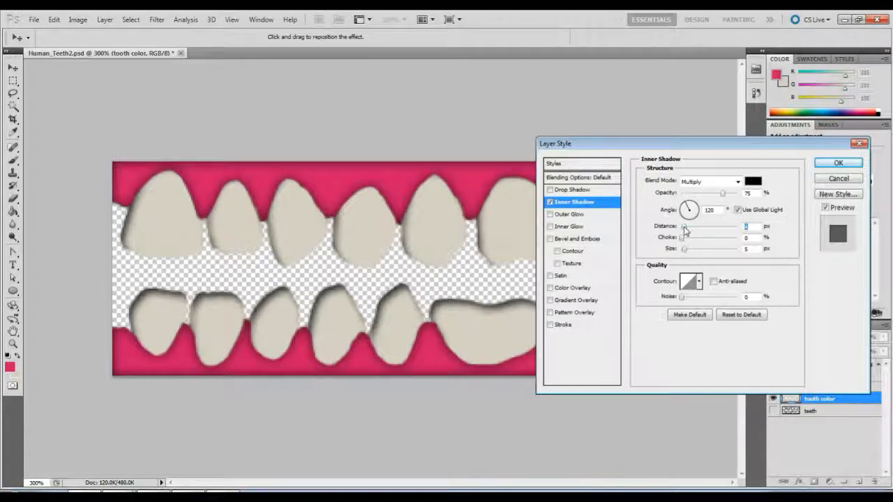
drag(685, 230, 683, 231)
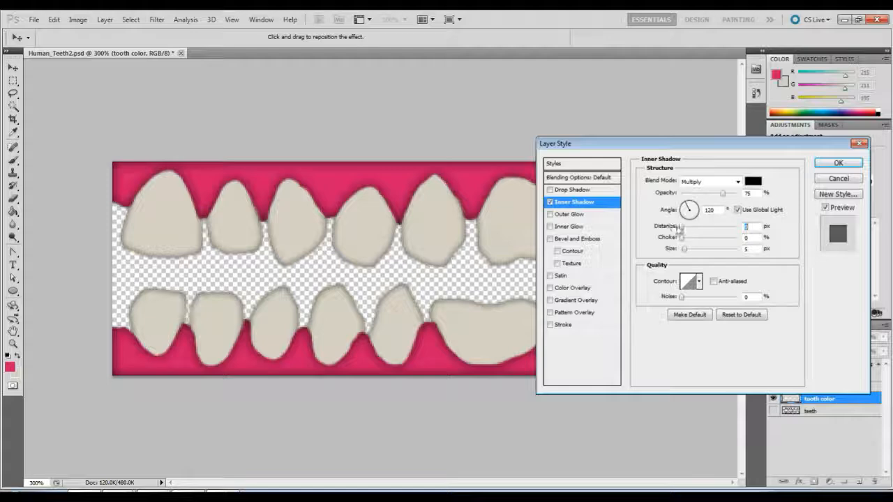
Check the shading across all teeth and set the tooth color's inner shadow size to 8 px.
drag(599, 148, 746, 179)
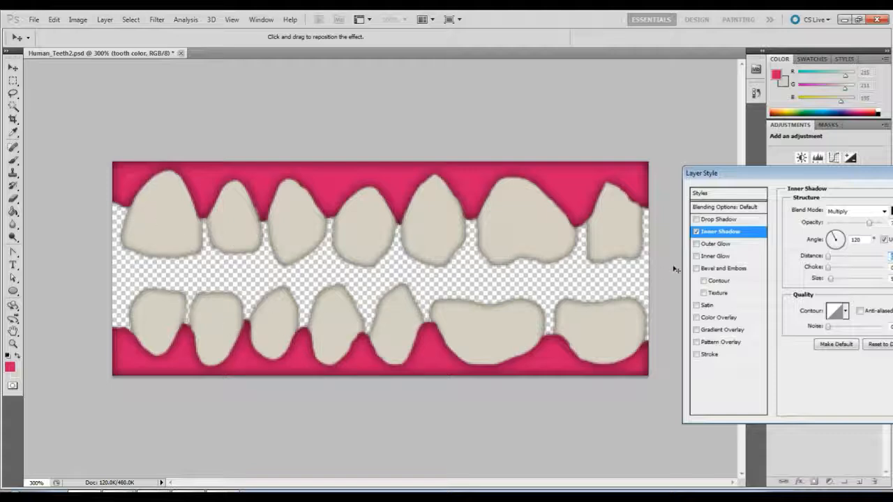
drag(741, 173, 566, 151)
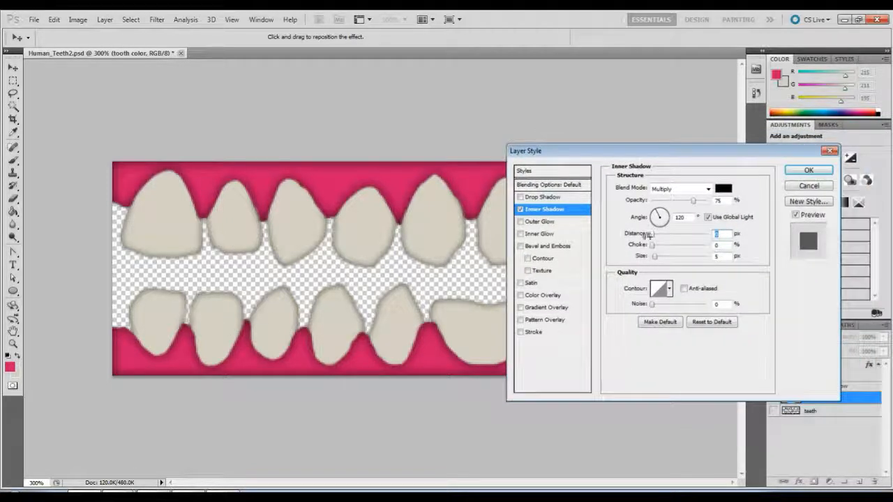
drag(654, 260, 658, 260)
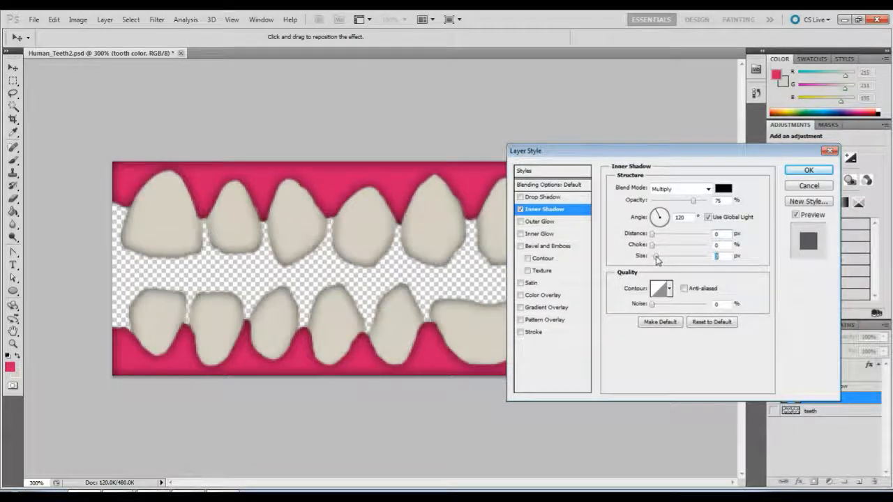
mouse_move(568, 154)
mouse_down()
mouse_move(620, 166)
mouse_move(693, 337)
mouse_move(698, 453)
mouse_move(692, 353)
mouse_move(595, 168)
mouse_move(575, 149)
mouse_up()
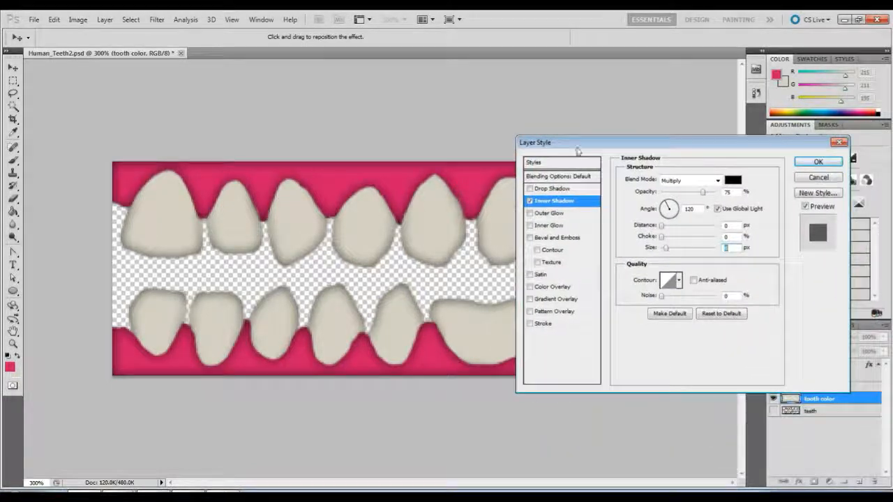
Try an inner shadow distance of 8 px with an adjusted size on the tooth color and view the whole image.
click(662, 226)
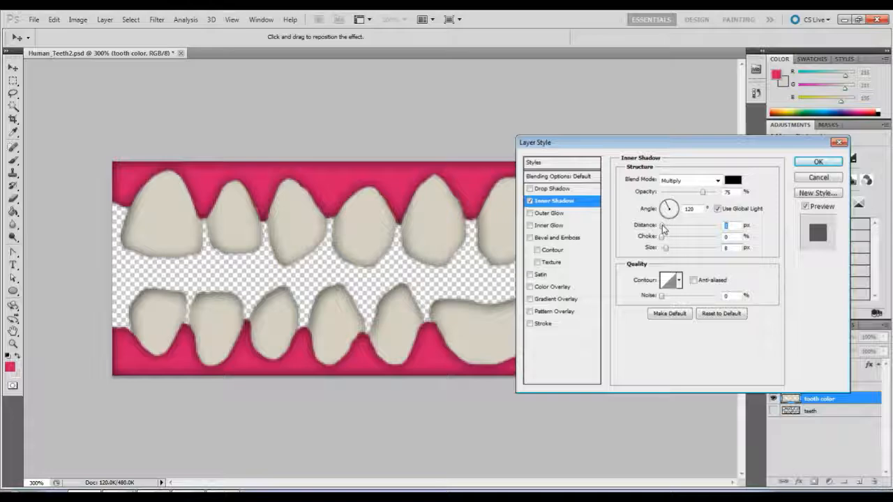
drag(662, 229, 667, 229)
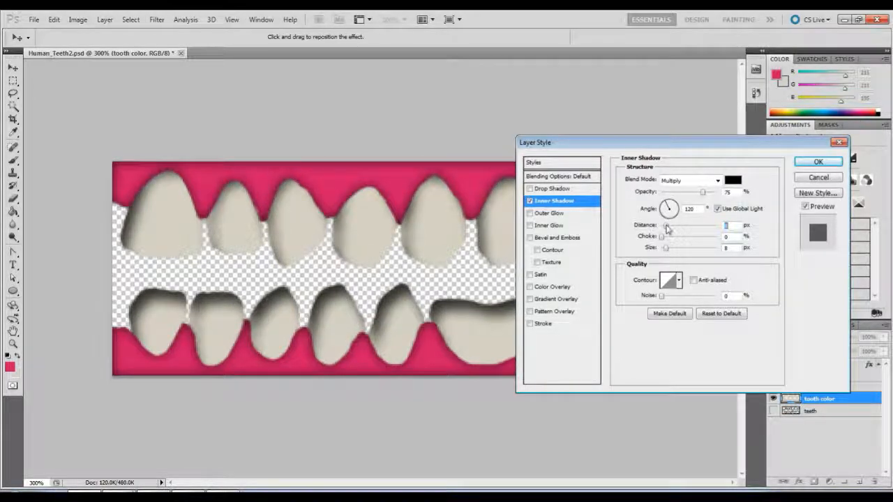
drag(580, 142, 597, 134)
drag(718, 253, 716, 255)
drag(606, 148, 781, 205)
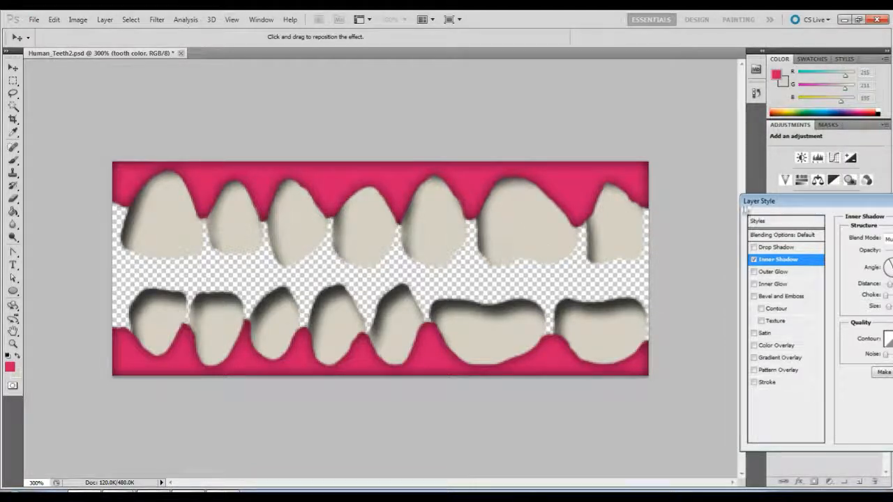
Set the tooth color's inner shadow distance to 0 px with a readjusted size, apply the style and save the document.
drag(761, 202, 504, 153)
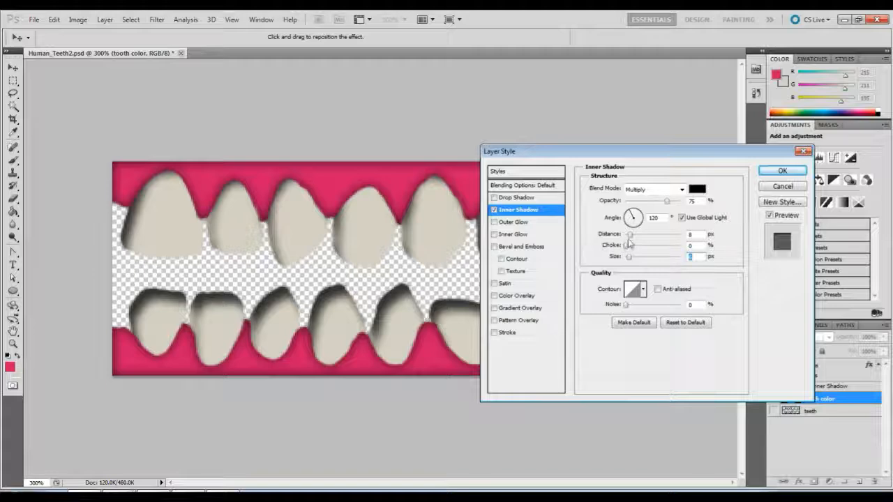
drag(631, 236, 630, 259)
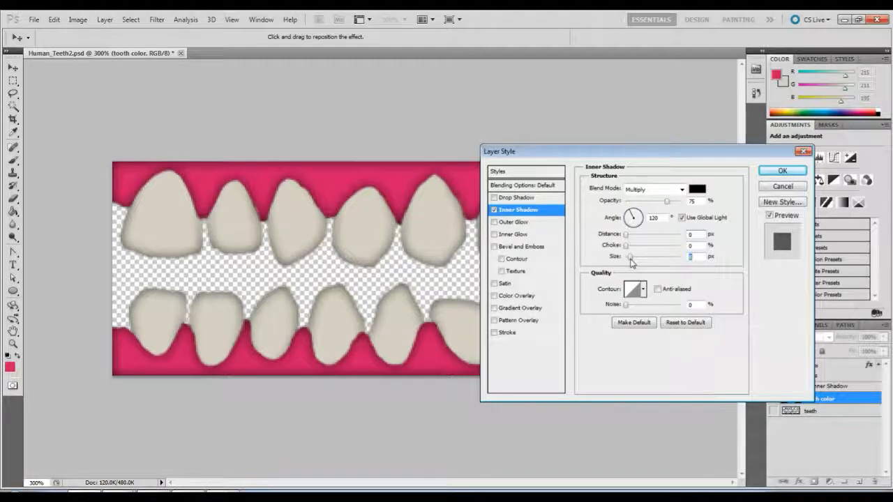
drag(537, 155, 564, 136)
click(809, 150)
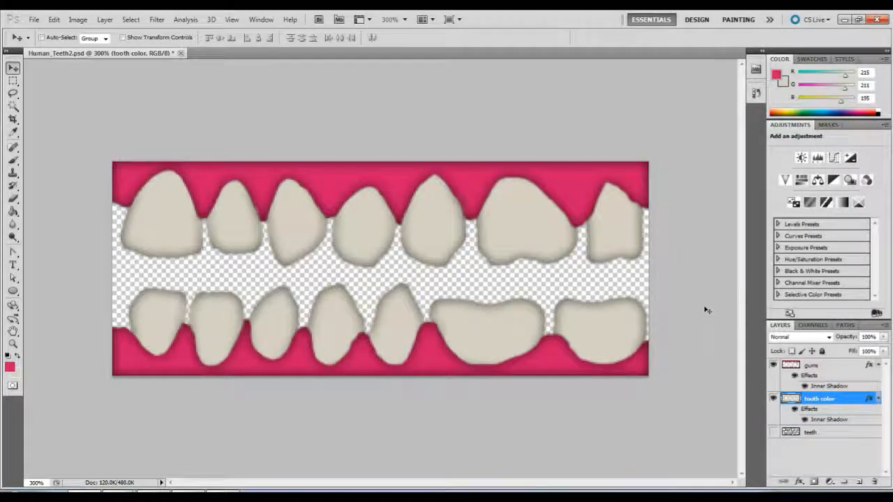
click(34, 20)
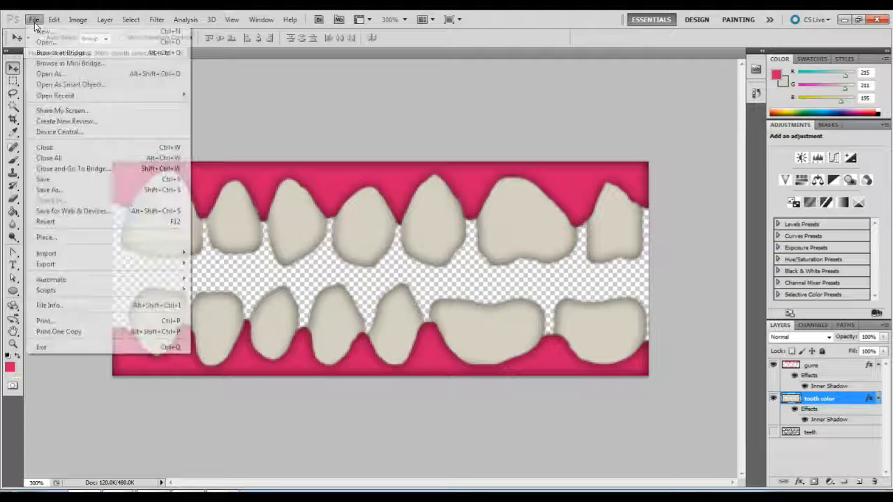
click(80, 185)
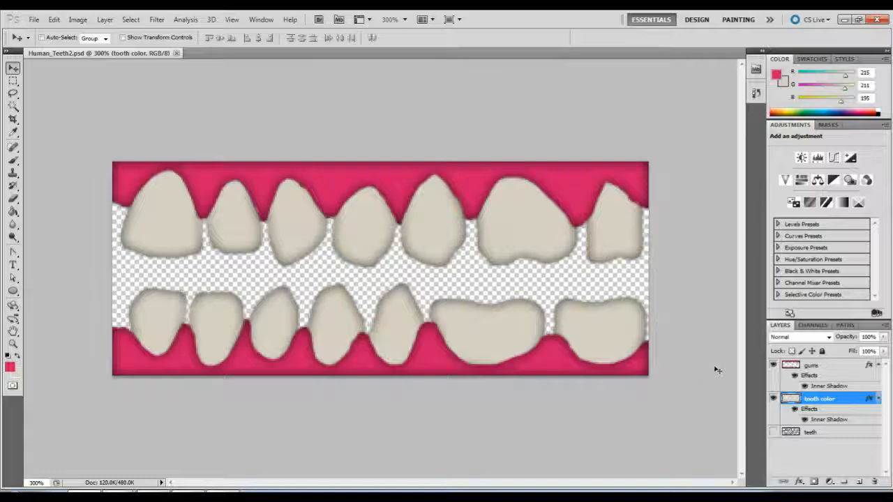
Put the "gums", "tooth color" and "teeth" layers into a new layer group and collapse it.
click(837, 368)
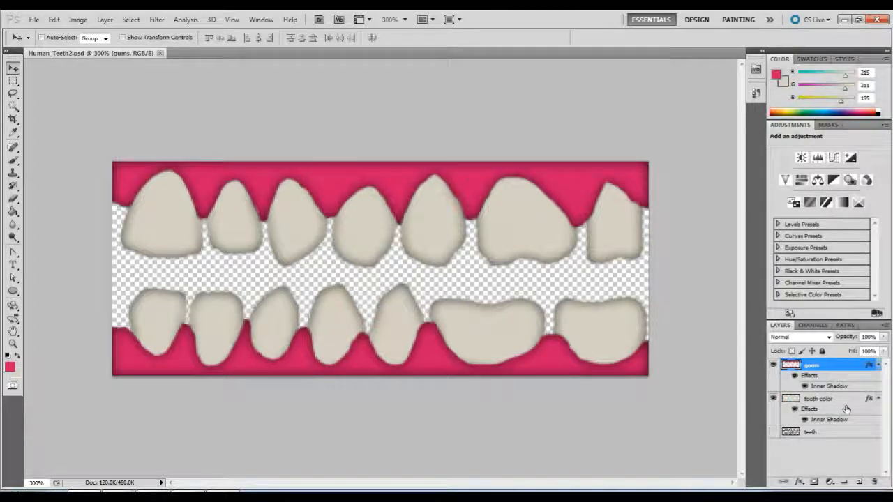
shift+click(843, 435)
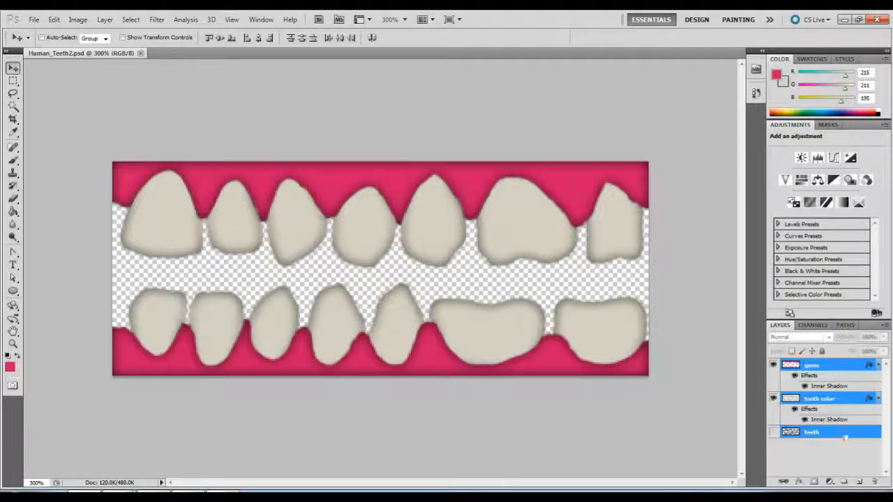
click(844, 482)
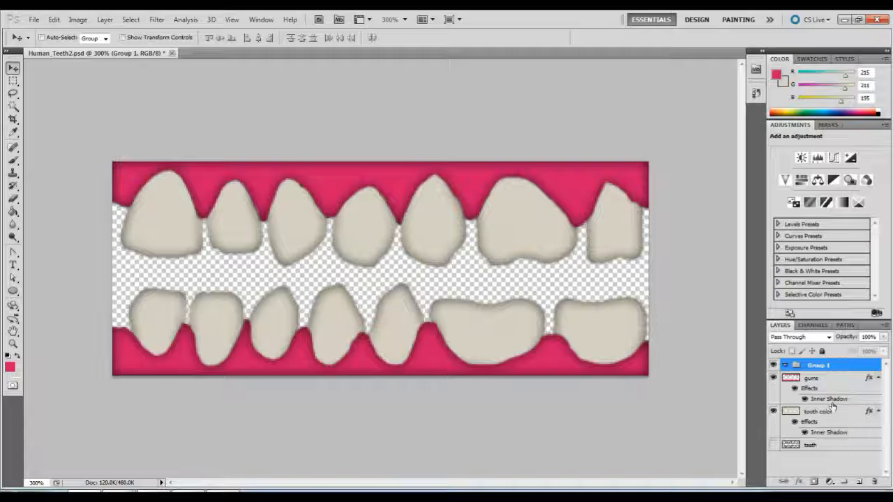
click(813, 378)
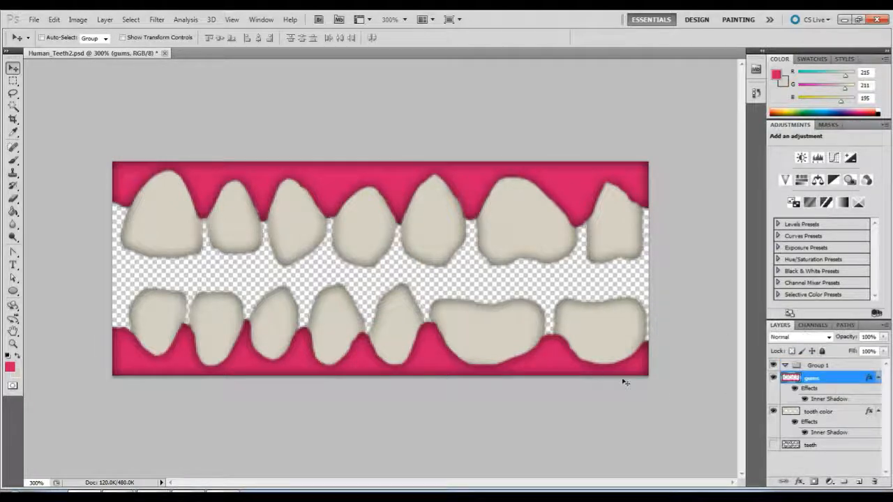
shift+click(841, 445)
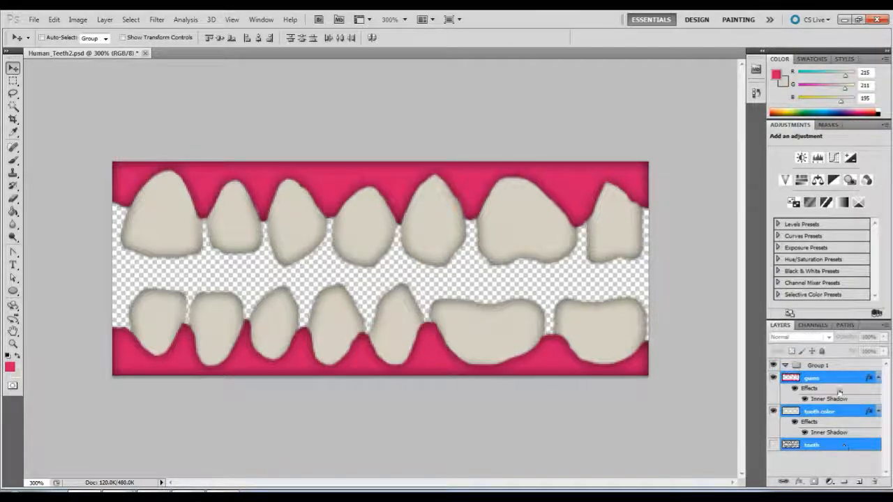
drag(821, 380, 820, 367)
click(784, 366)
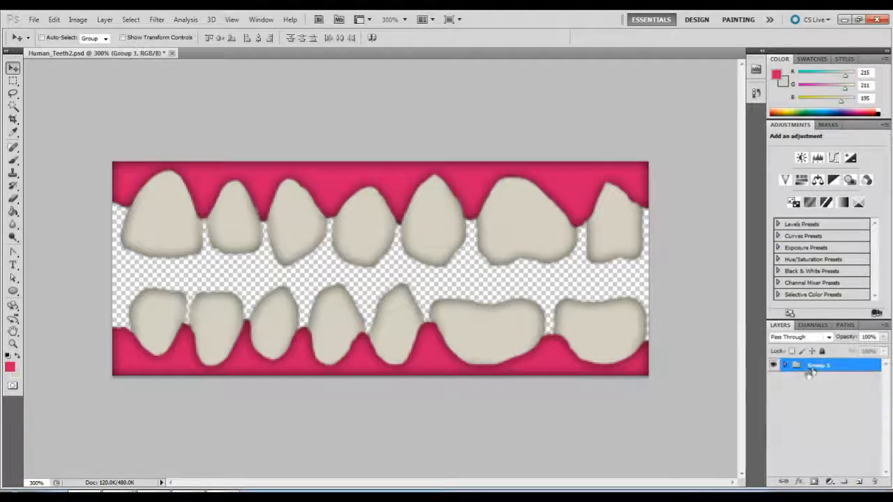
Rename the new layer group as "Teeth".
double_click(813, 366)
text(Teeth)
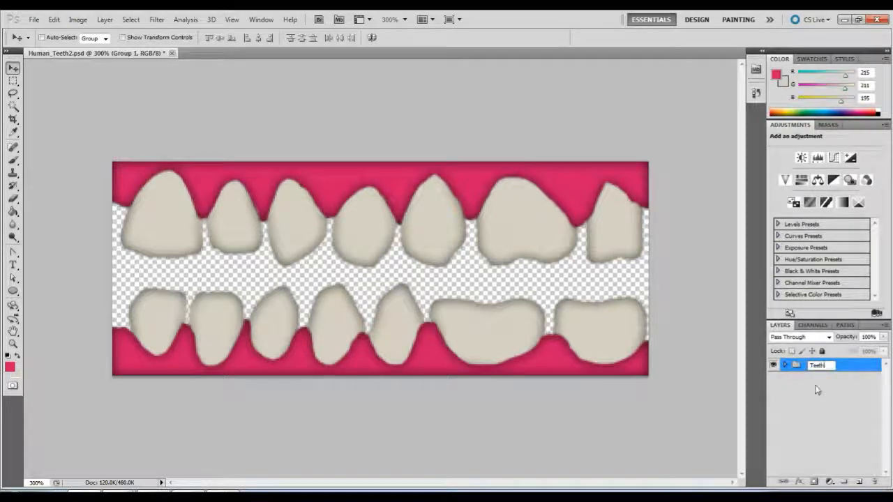
key(Return)
Duplicate the "Teeth" group below the original, hide the original and merge the copy into a single layer, checking its visibility.
alt+drag(822, 368, 827, 382)
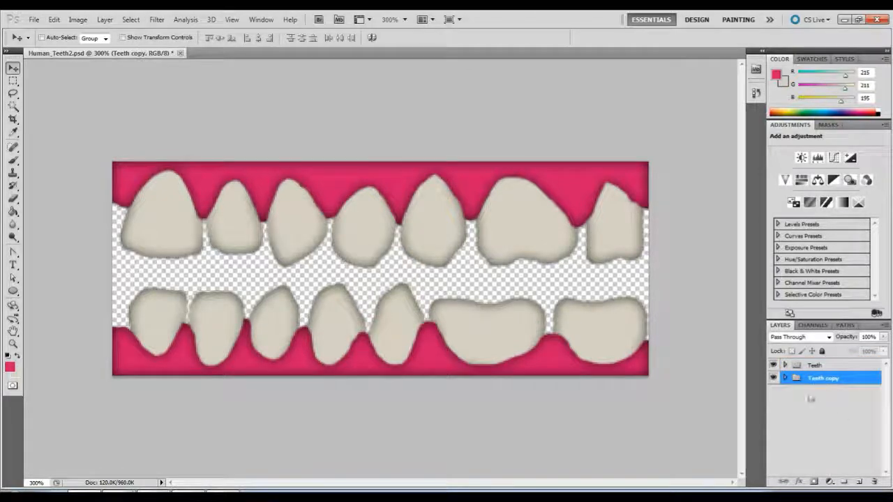
click(773, 365)
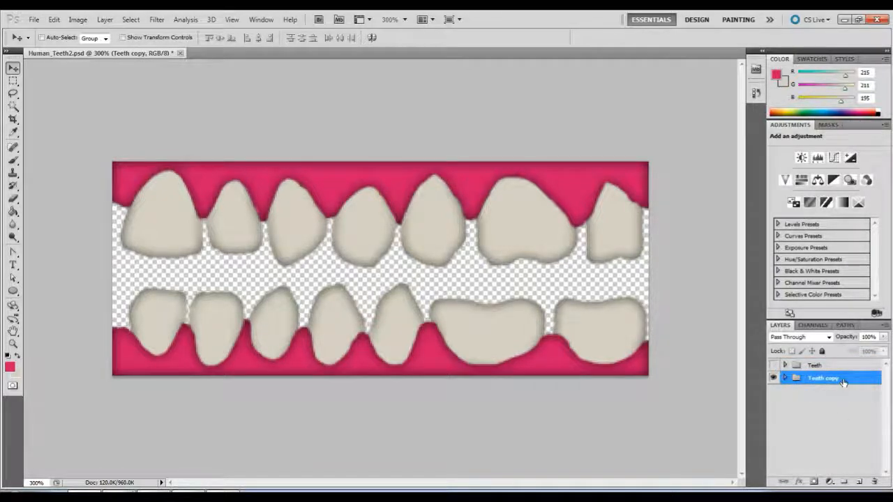
right_click(830, 378)
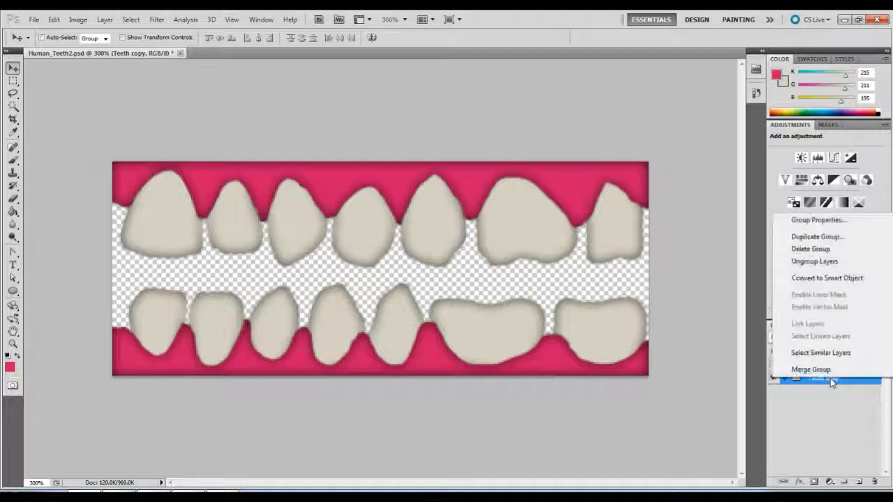
click(810, 369)
click(773, 378)
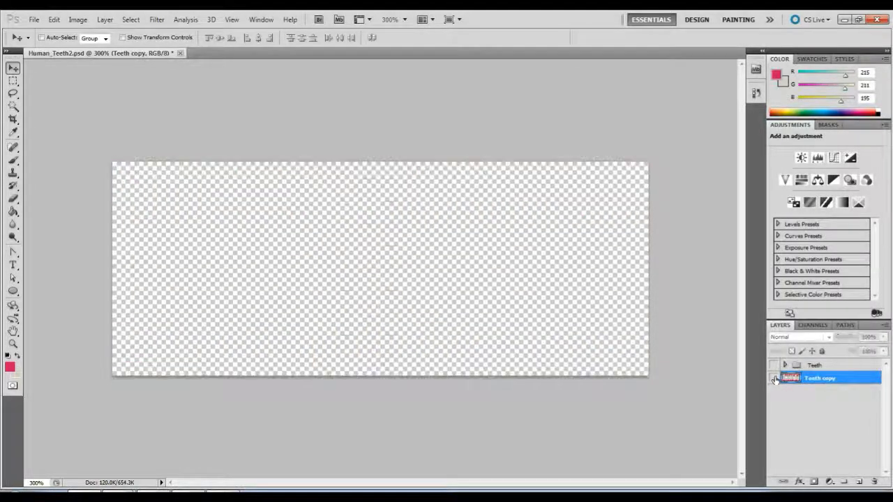
click(774, 378)
click(773, 377)
click(774, 378)
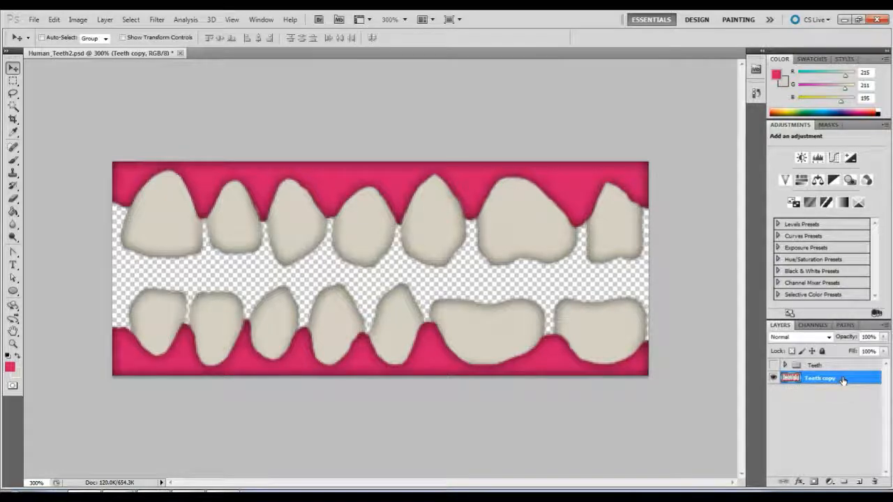
click(773, 378)
click(774, 378)
Select the opaque area of the merged teeth layer, put its image in greyscale into a new alpha channel and deselect.
ctrl+click(793, 380)
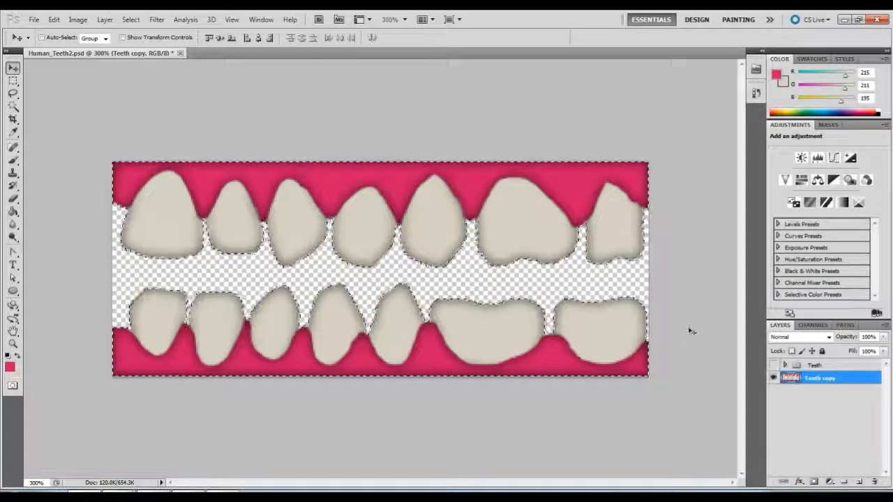
click(811, 325)
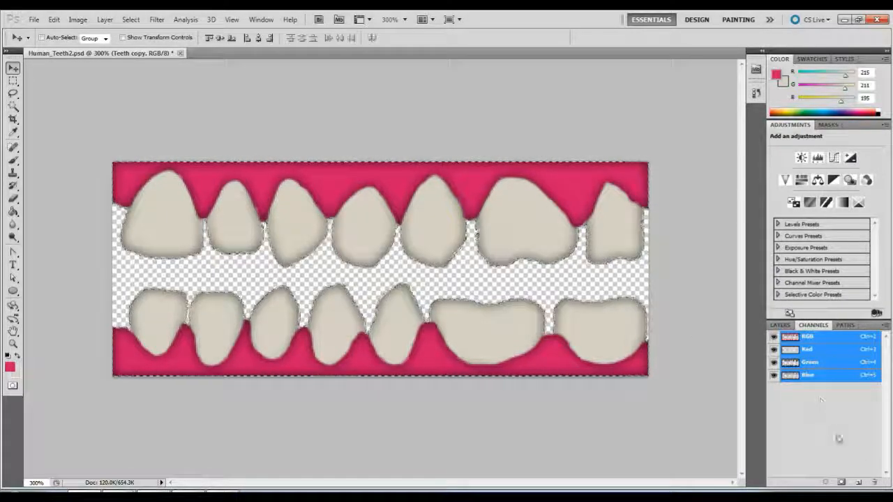
click(859, 482)
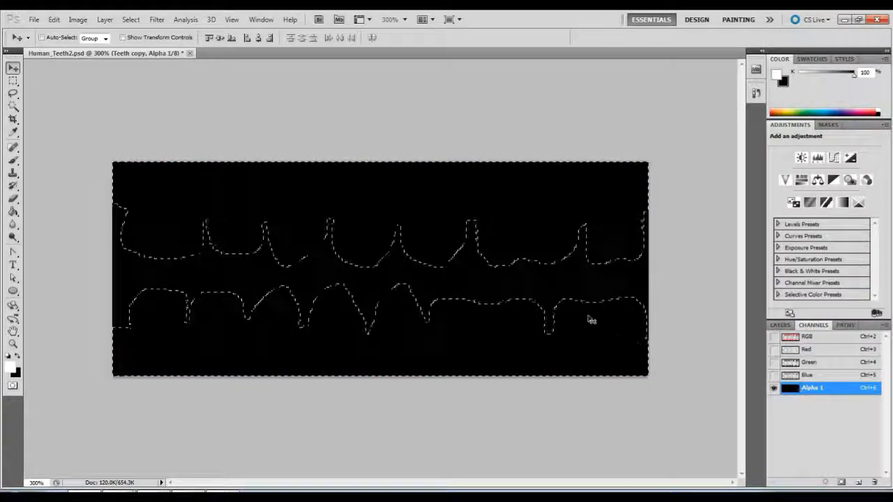
key(alt+BackSpace)
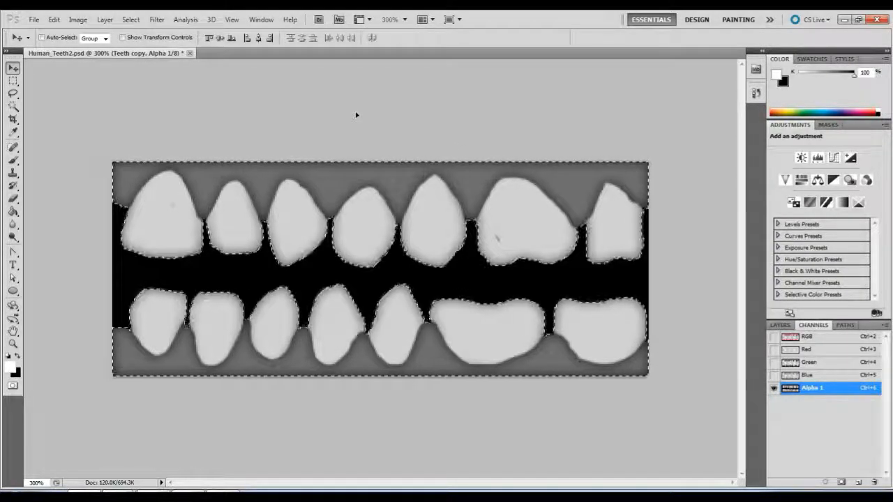
key(ctrl+d)
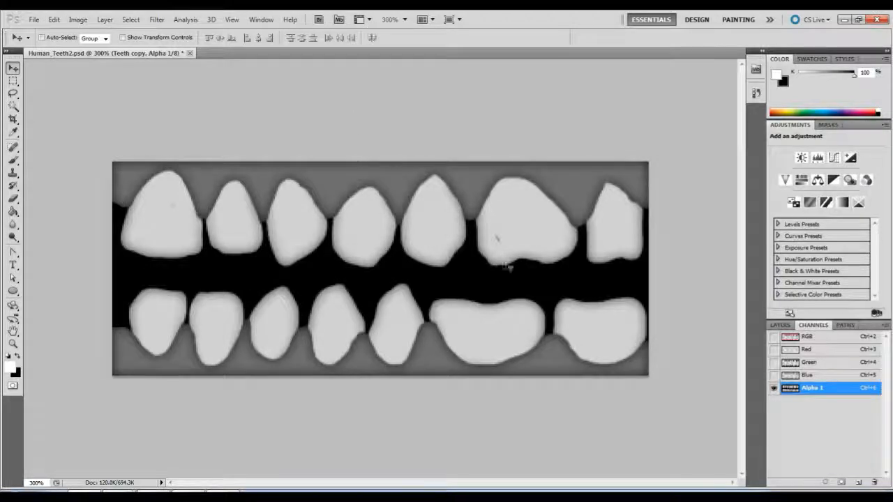
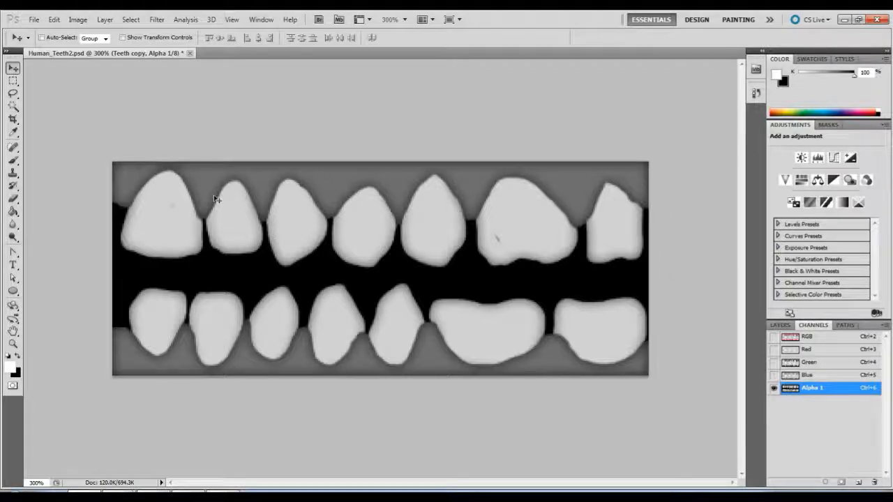
Apply a Levels adjustment to the Alpha 1 channel with the white input level at about 39, making teeth and gums solid white.
click(78, 22)
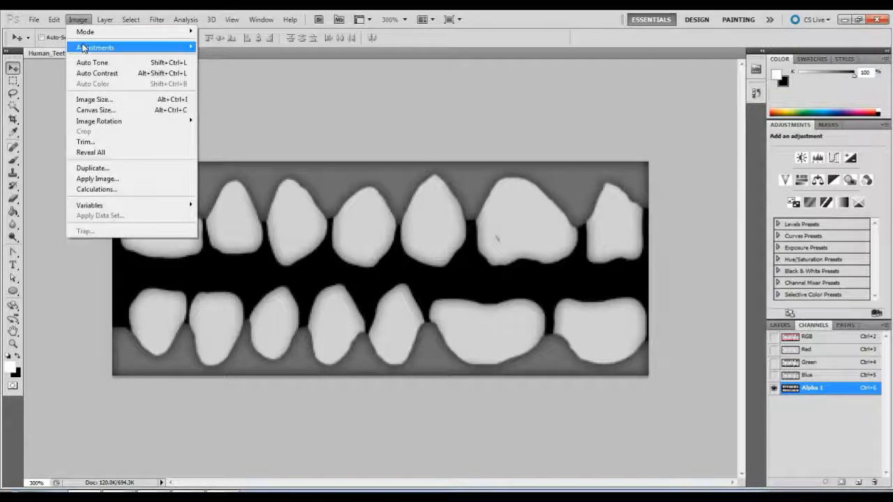
mouse_move(82, 47)
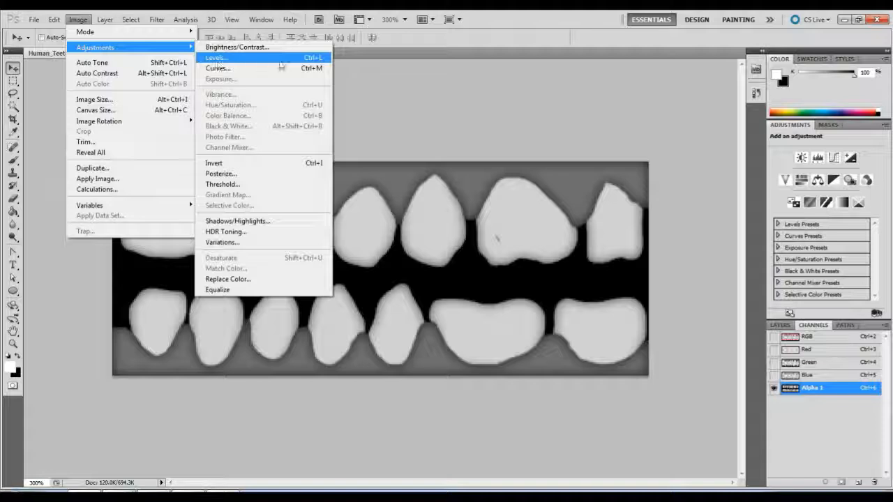
click(316, 60)
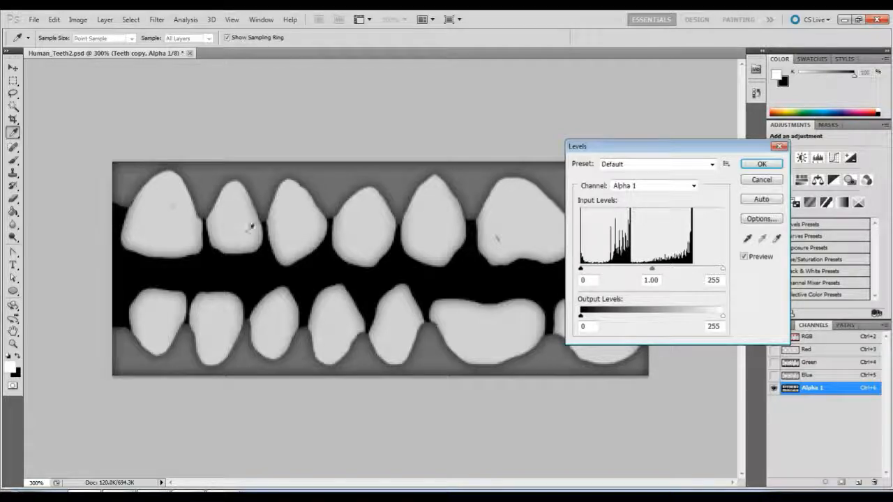
drag(722, 268, 571, 272)
drag(590, 147, 706, 148)
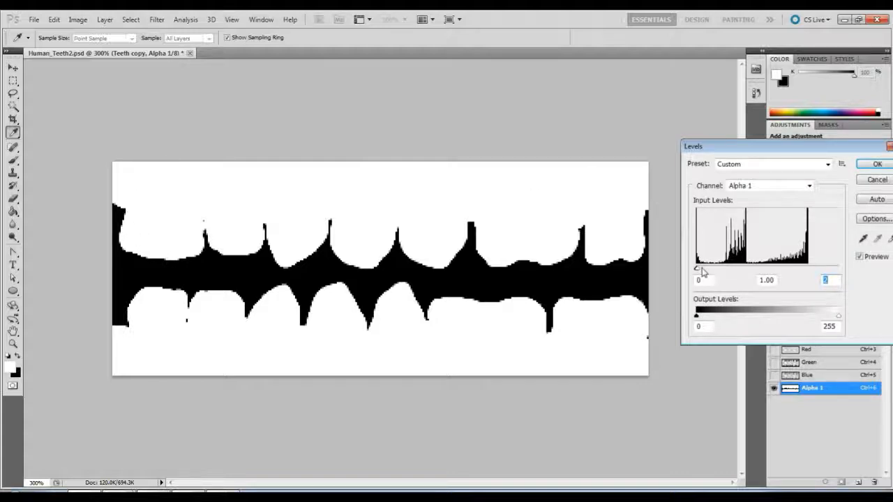
drag(700, 272, 718, 275)
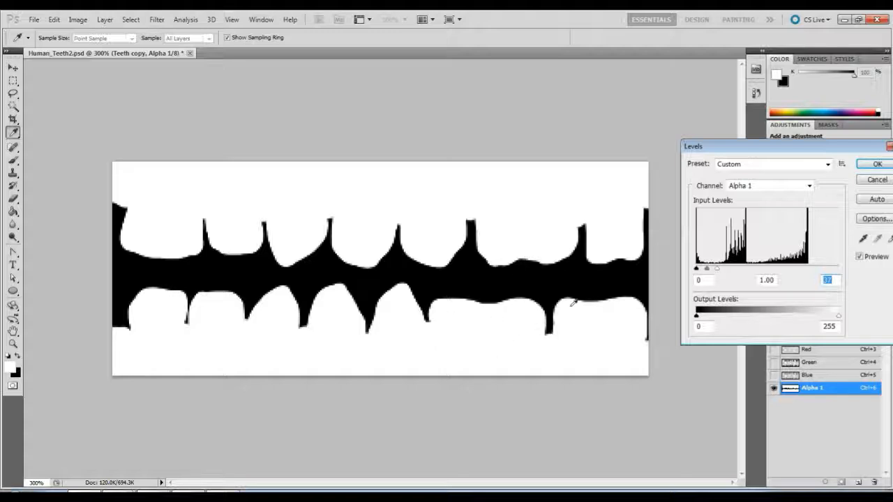
drag(717, 268, 738, 271)
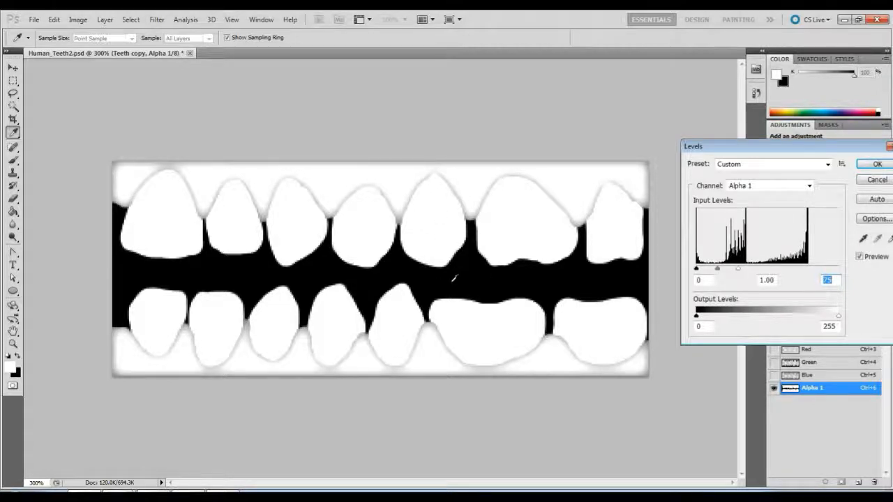
drag(737, 269, 720, 274)
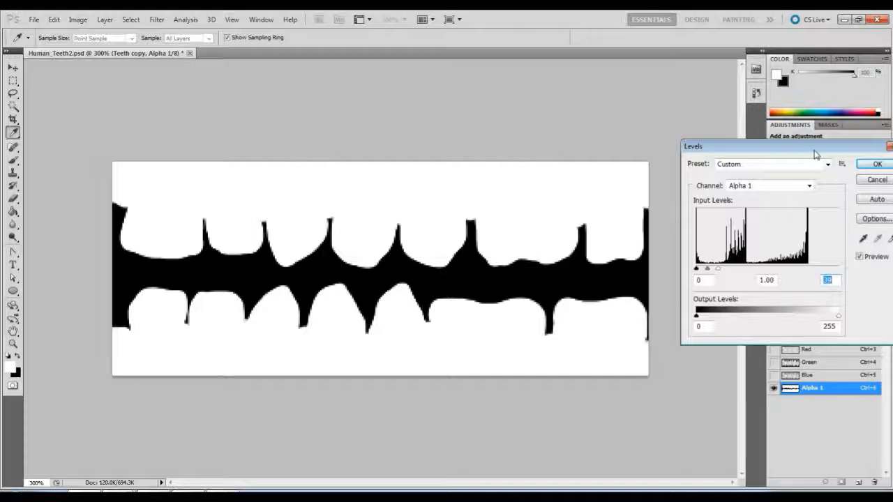
drag(815, 148, 704, 127)
click(735, 140)
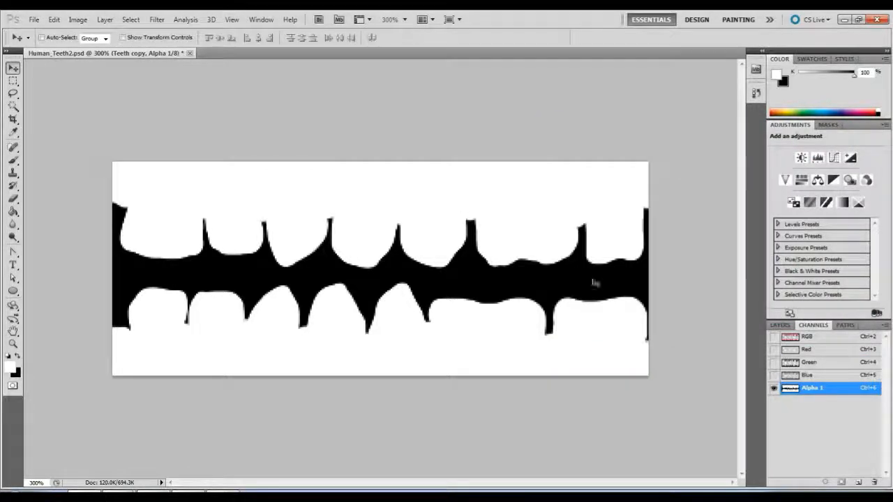
Make the "Teeth copy" layer active again and save the Photoshop document.
click(781, 326)
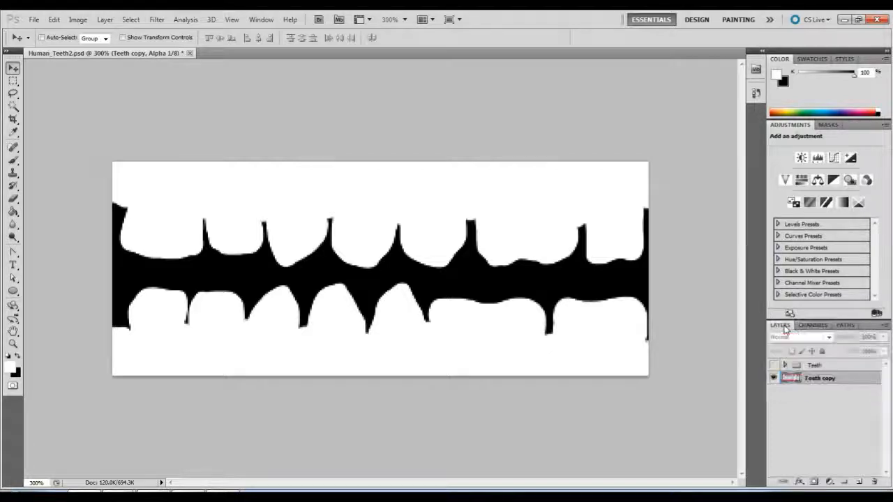
click(848, 380)
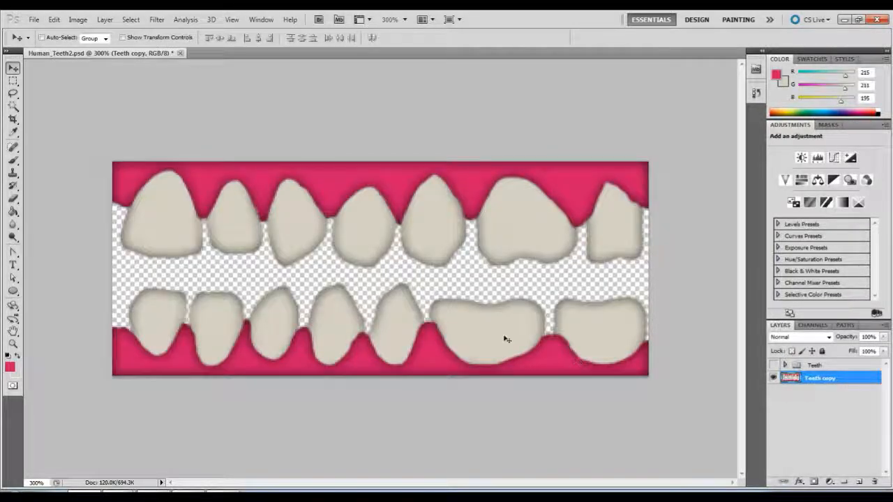
click(33, 20)
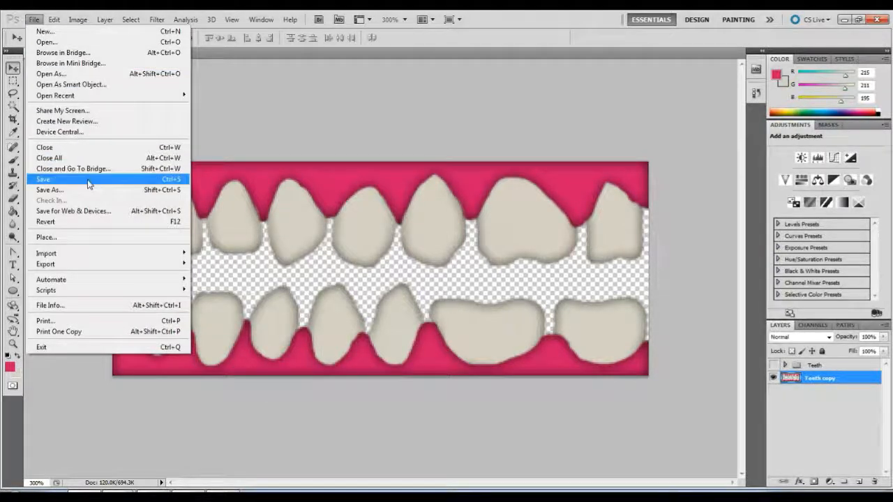
click(84, 179)
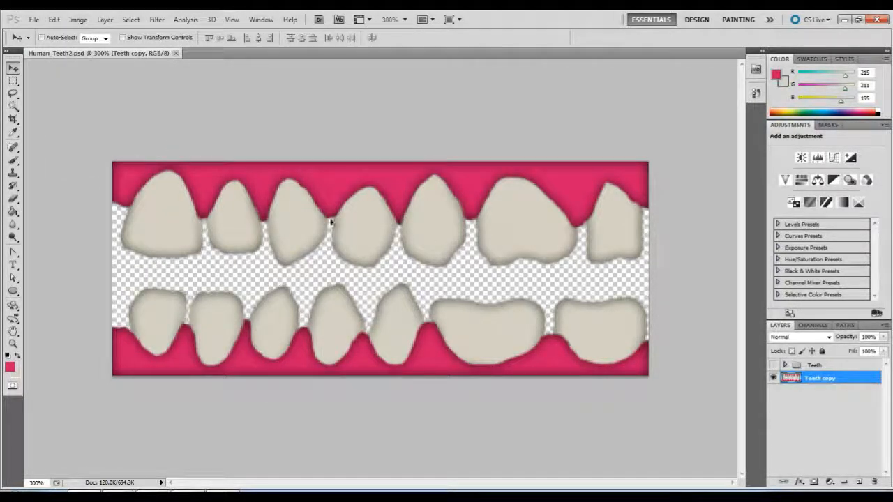
Set up a copy of the document in Targa format as Human_Teeth2.tga in the Texture Maps folder.
click(33, 19)
click(116, 190)
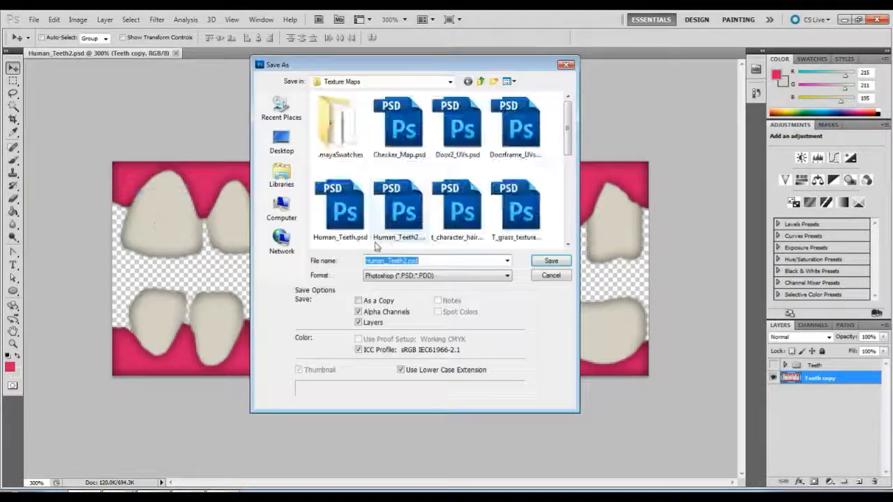
click(436, 263)
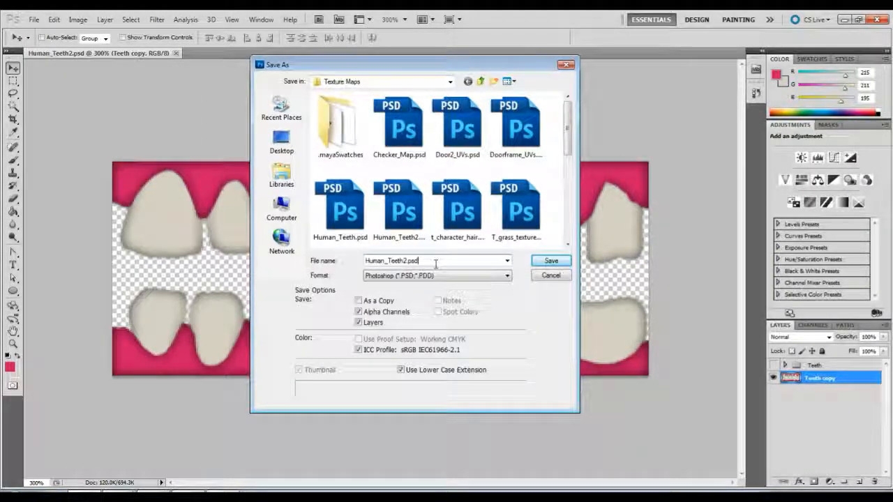
key(BackSpace)
key(BackSpace)
key(BackSpace)
key(BackSpace)
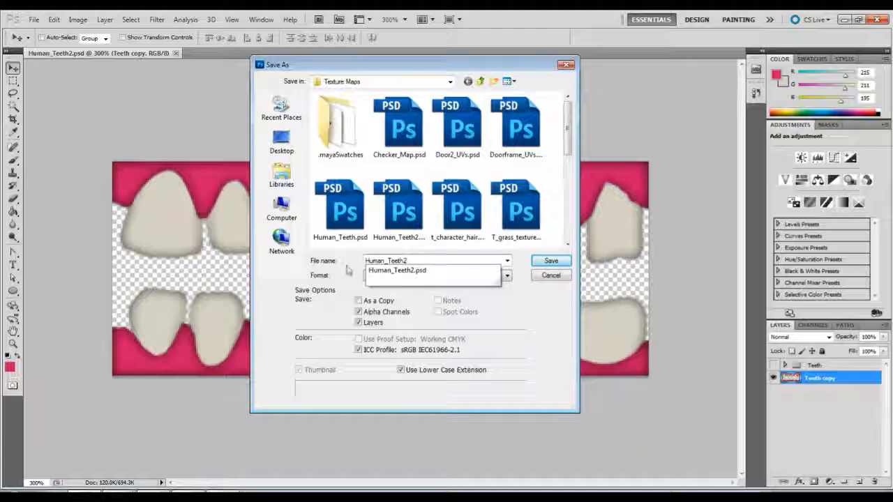
click(477, 273)
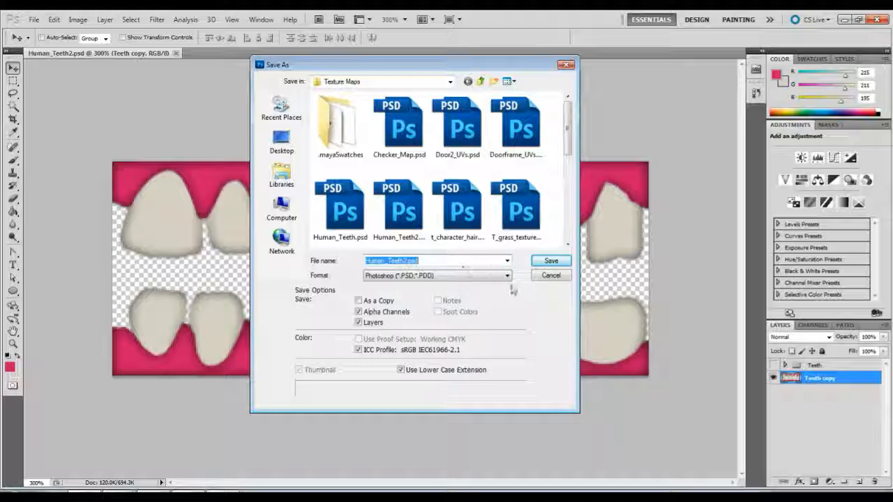
click(436, 277)
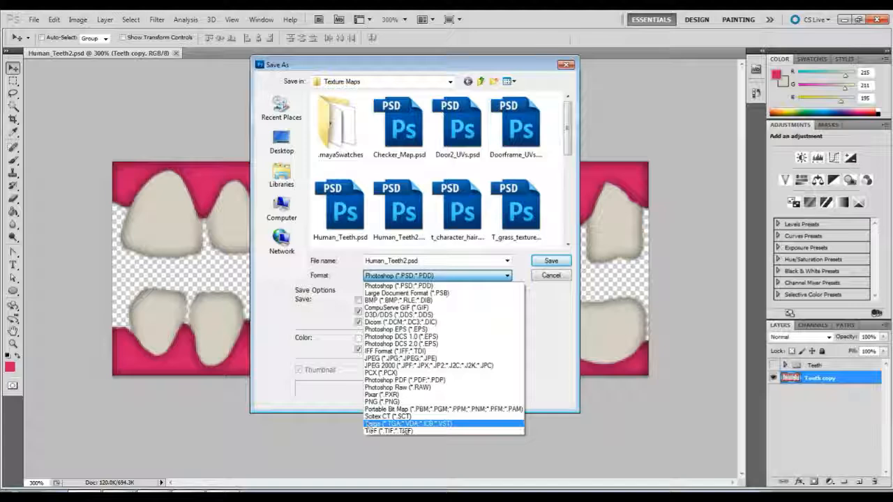
click(404, 424)
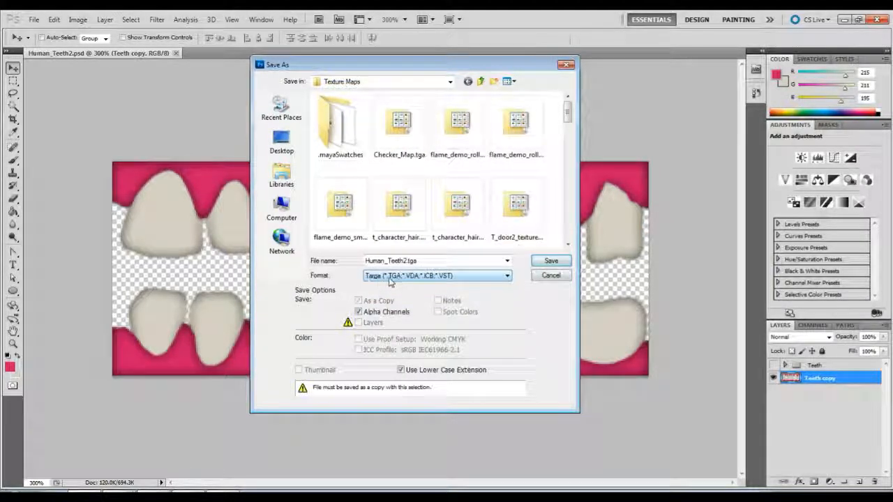
Save the Targa copy with its alpha channel included at 32 bits/pixel.
click(404, 283)
click(404, 283)
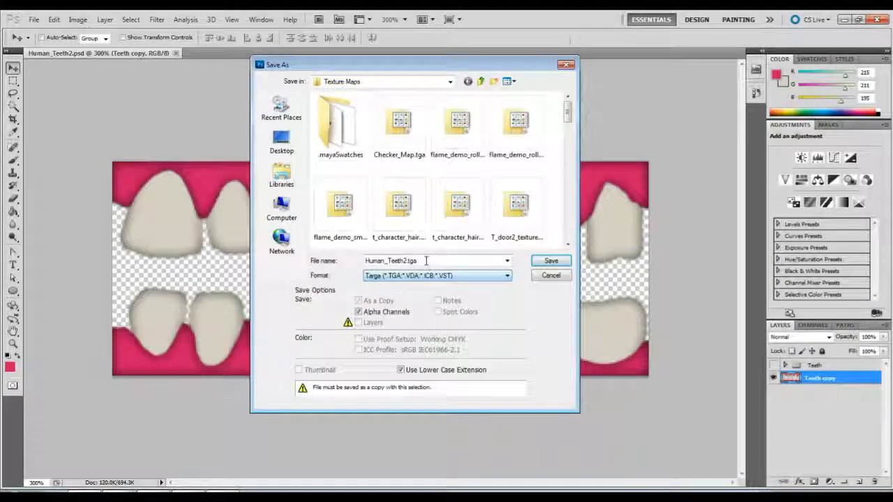
click(426, 260)
click(428, 260)
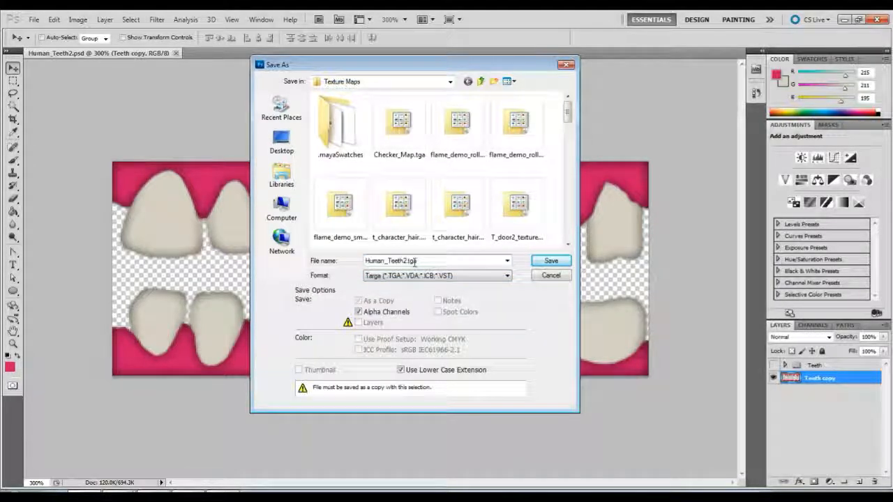
click(465, 278)
click(465, 278)
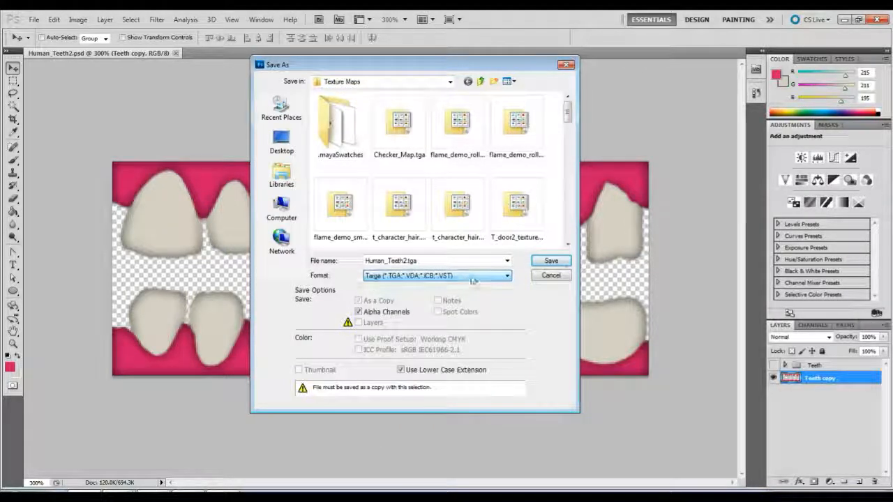
click(561, 262)
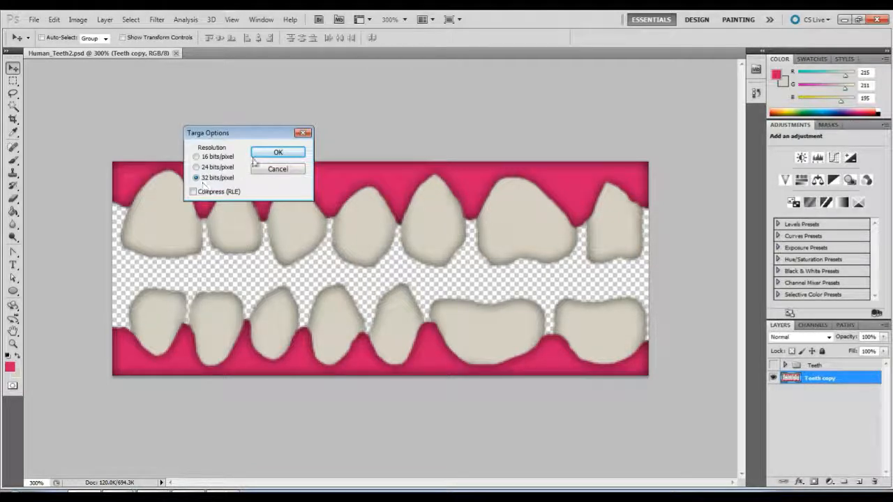
click(274, 152)
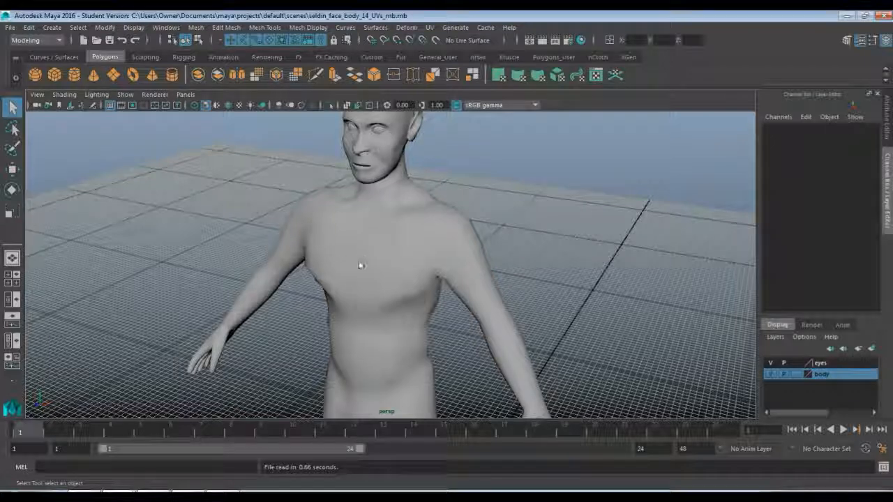
Switch to Maya, hide the body and eyes display layers, and clear the selection.
alt+drag(361, 266, 384, 209)
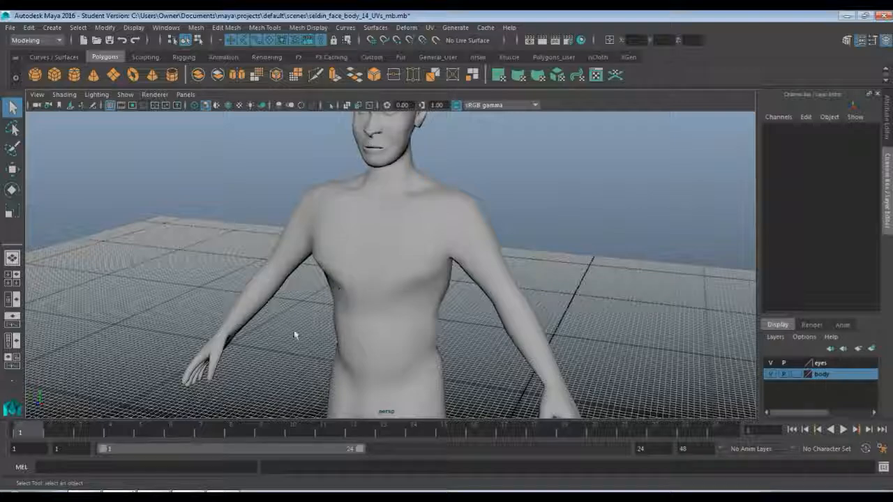
alt+middle_drag(294, 335, 327, 180)
alt+middle_drag(391, 335, 408, 235)
alt+drag(408, 235, 424, 225)
alt+middle_drag(424, 225, 403, 263)
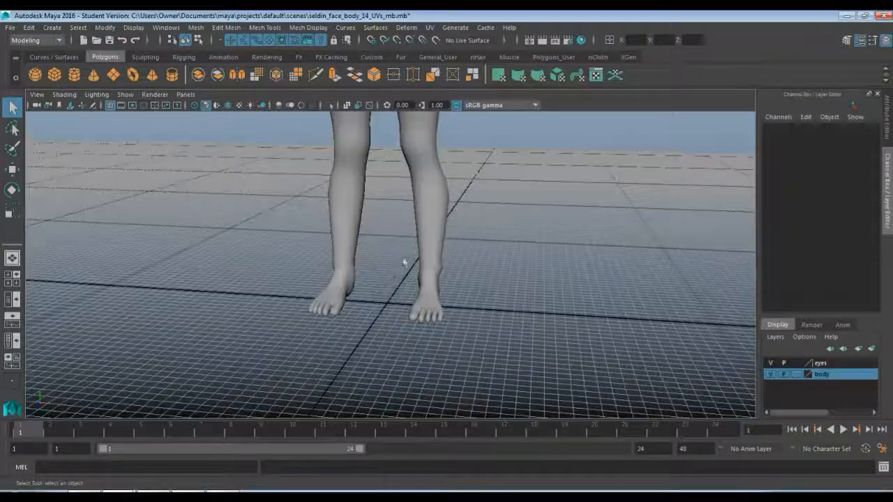
click(426, 206)
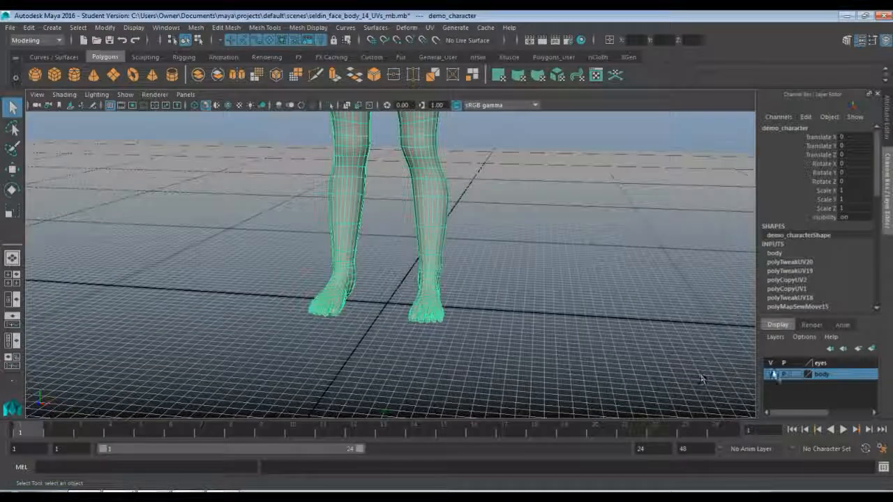
click(772, 375)
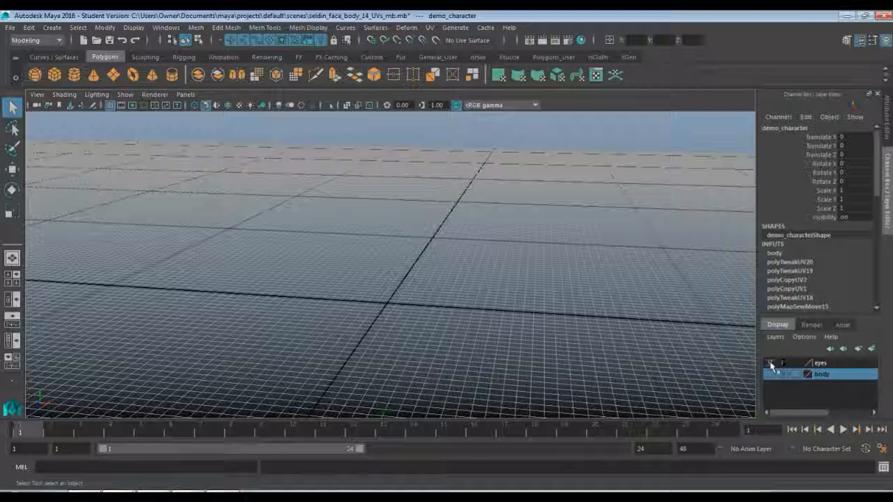
click(770, 363)
alt+drag(525, 289, 502, 321)
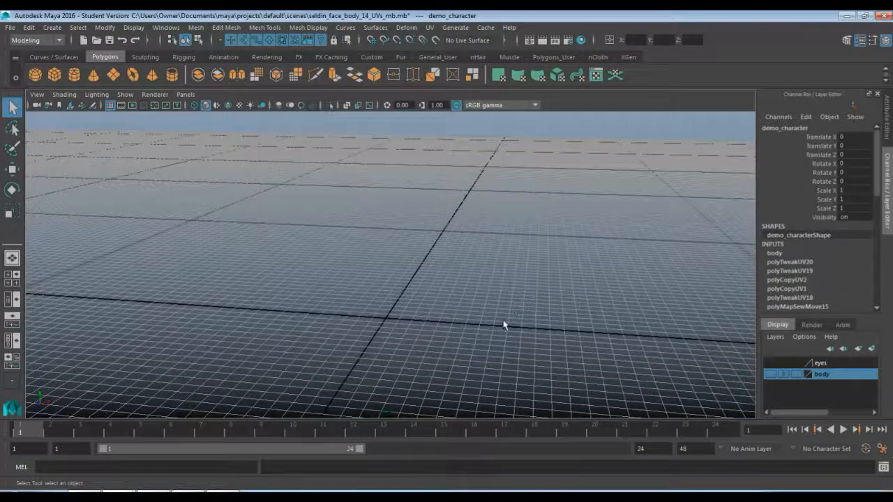
scroll(503, 324, down, 5)
click(502, 325)
Create a polygon cylinder at the origin, trying a radius of 100 before setting it to 25.
click(53, 28)
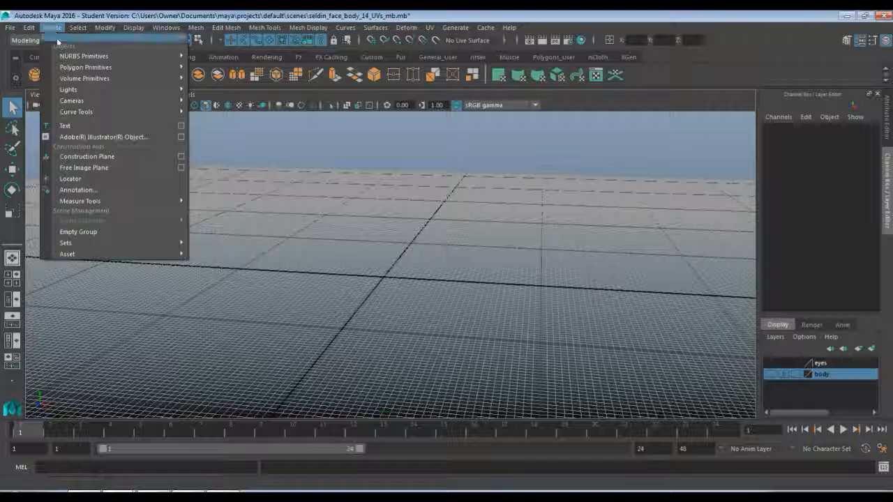
mouse_move(69, 67)
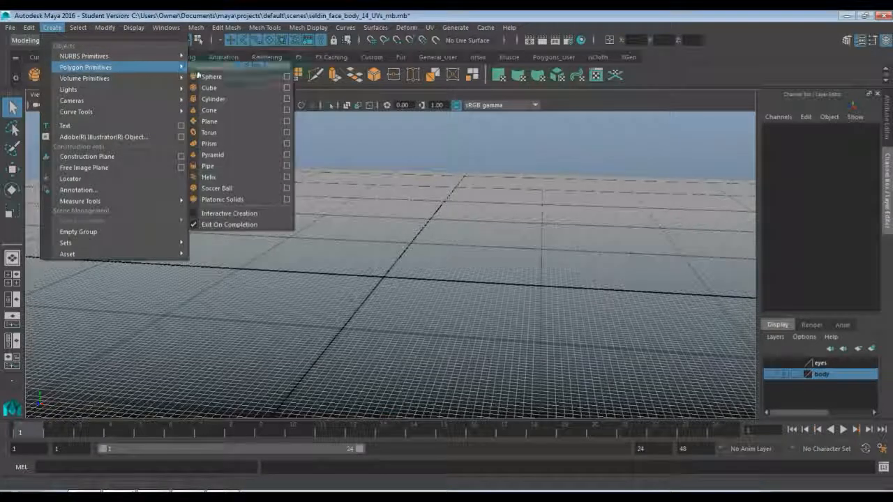
click(237, 103)
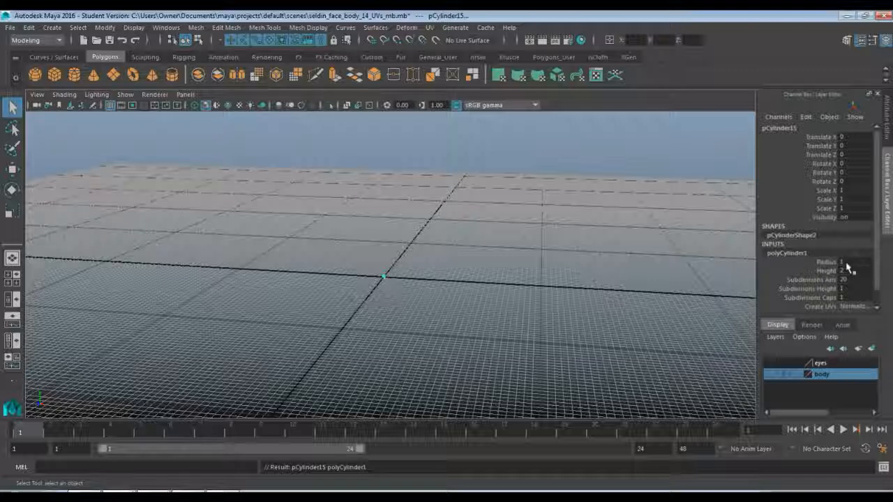
click(834, 262)
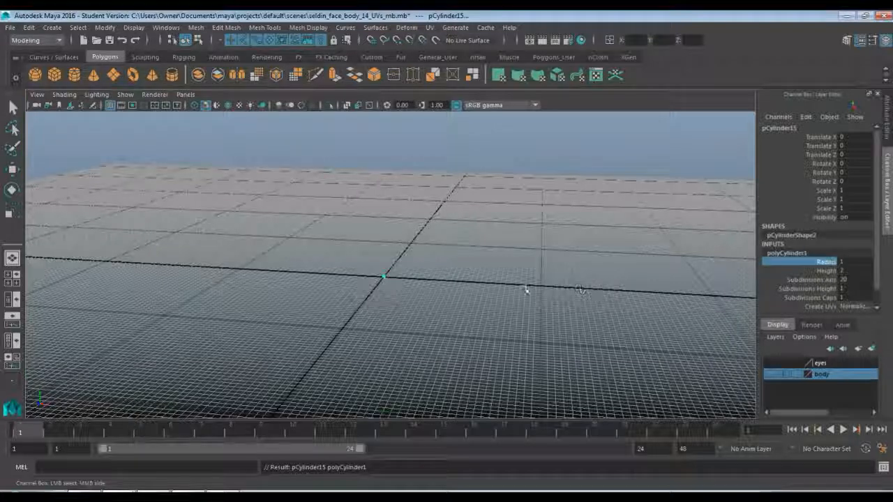
double_click(854, 263)
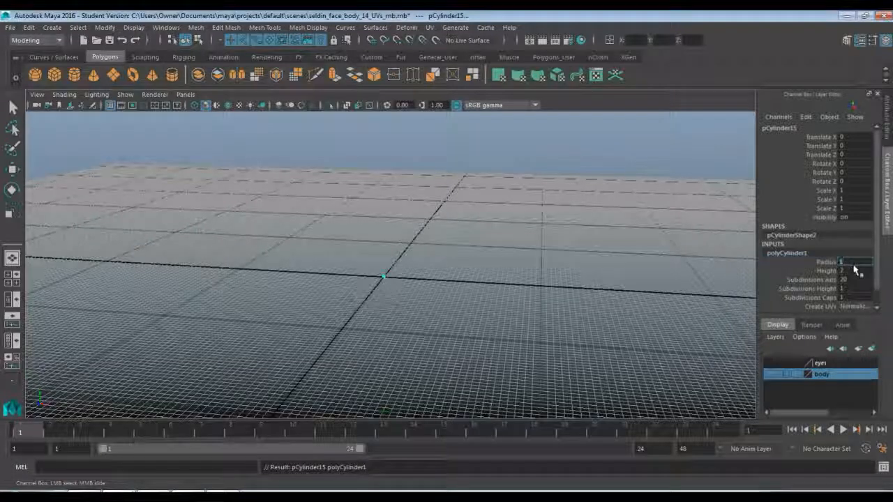
text(100)
key(Return)
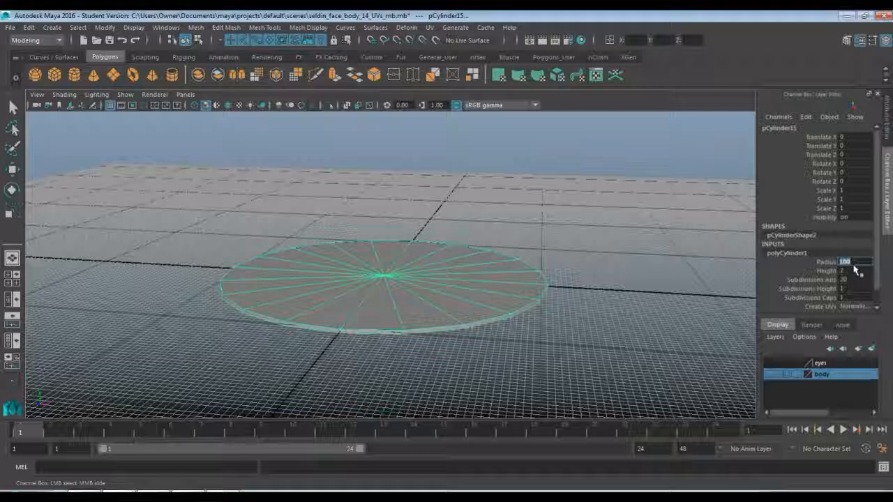
text(25)
key(Return)
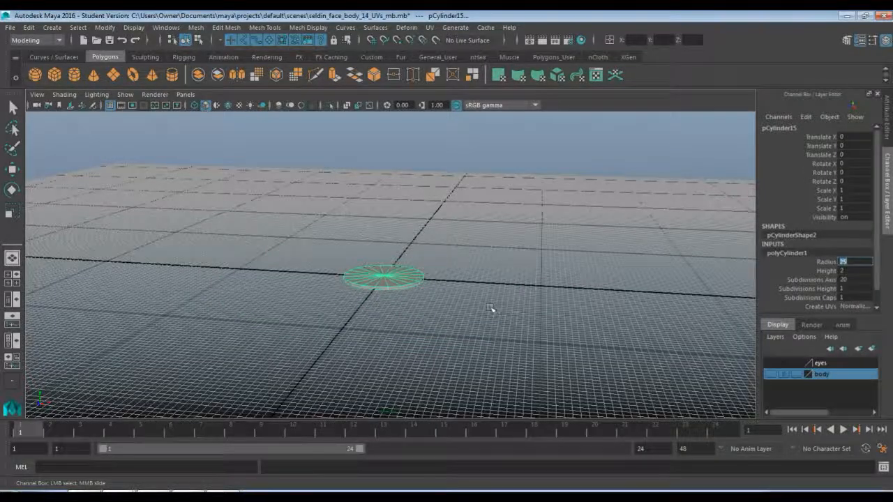
Set the cylinder's height to 25.
scroll(490, 309, up, 5)
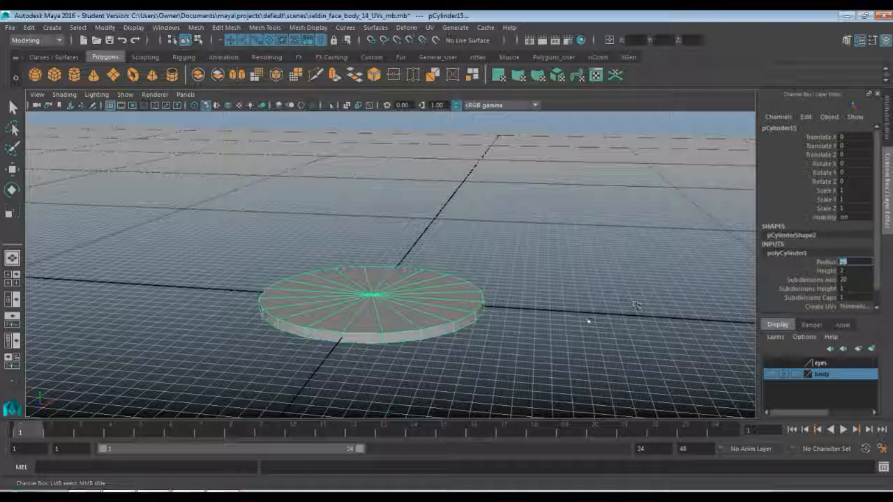
click(846, 272)
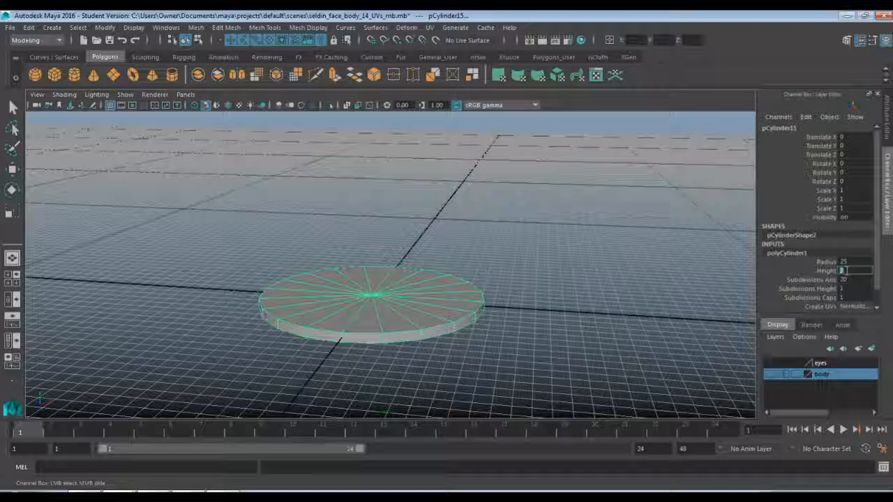
text(25)
key(Return)
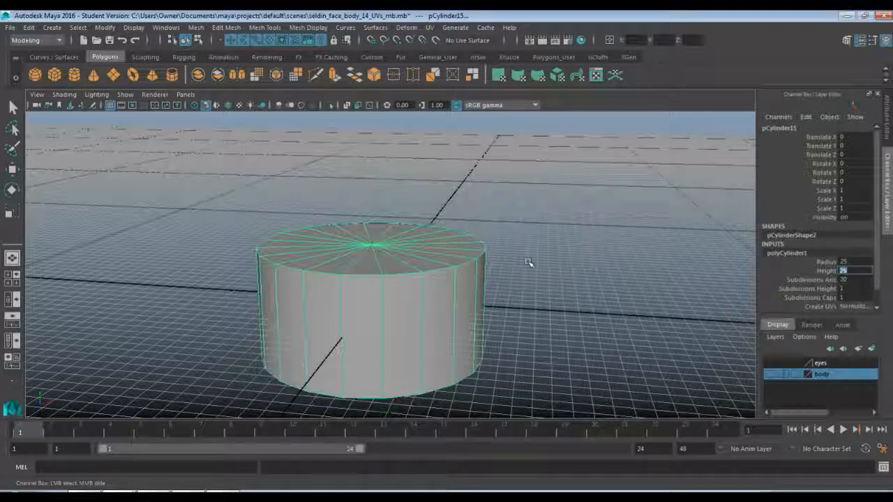
Delete all faces of the cylinder's rear half, behind the X axis, leaving a half cylinder.
scroll(530, 262, down, 2)
scroll(531, 261, up, 2)
alt+drag(531, 262, 516, 279)
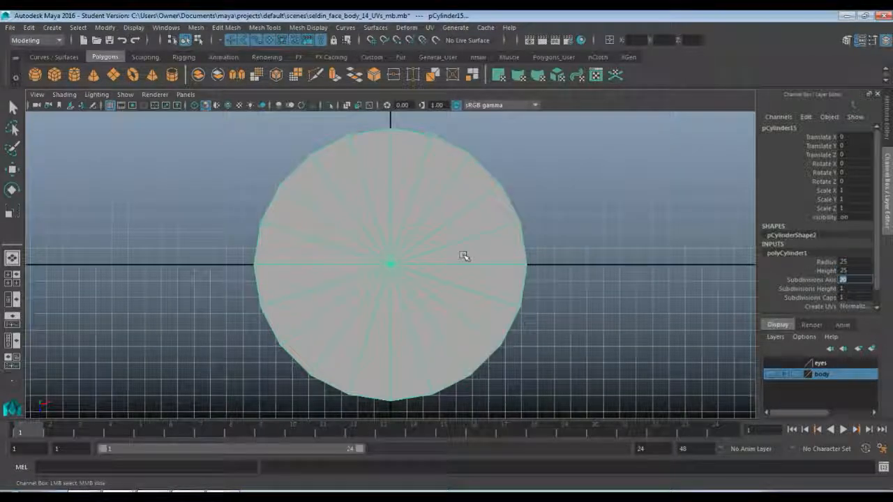
key(q)
click(532, 250)
click(445, 263)
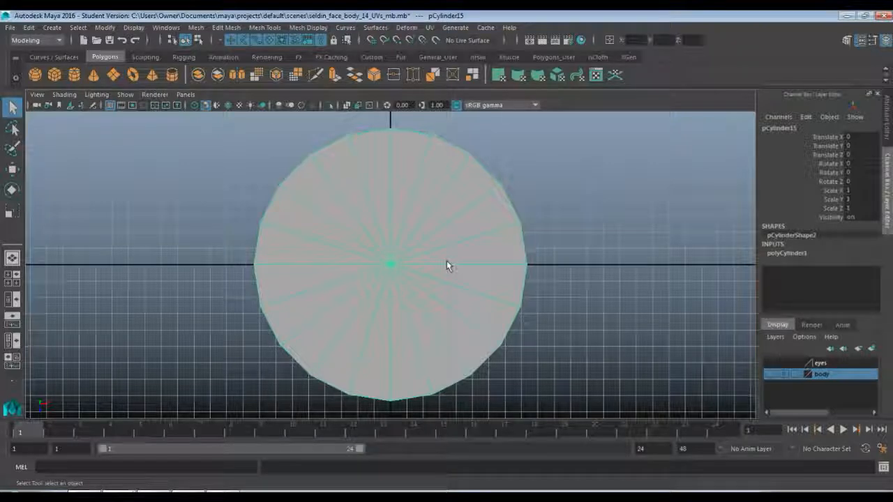
key(F11)
scroll(243, 182, down, 2)
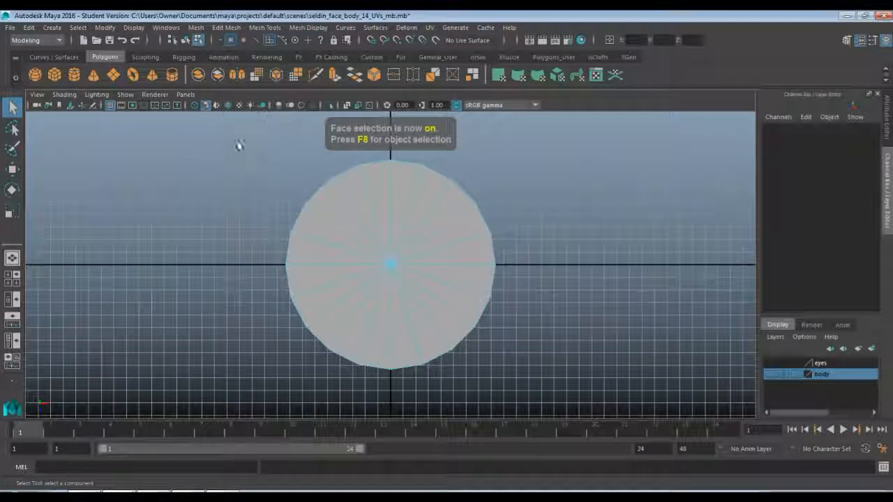
drag(240, 133, 546, 262)
key(Delete)
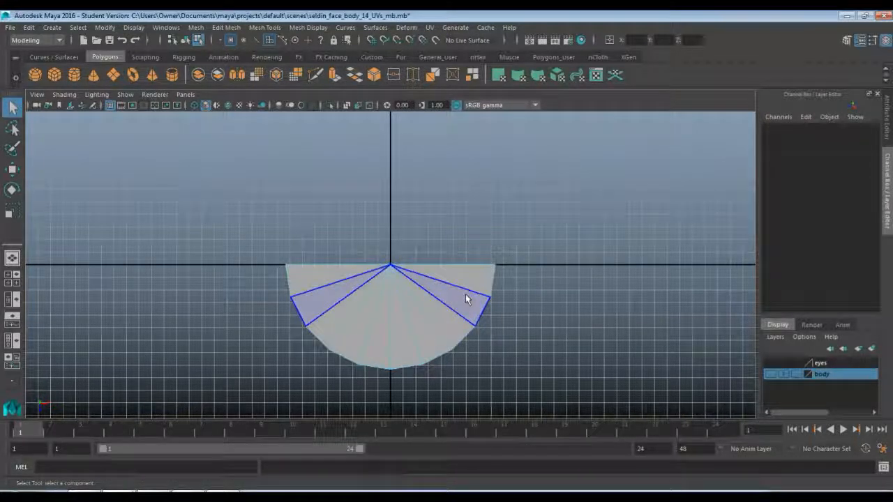
key(F8)
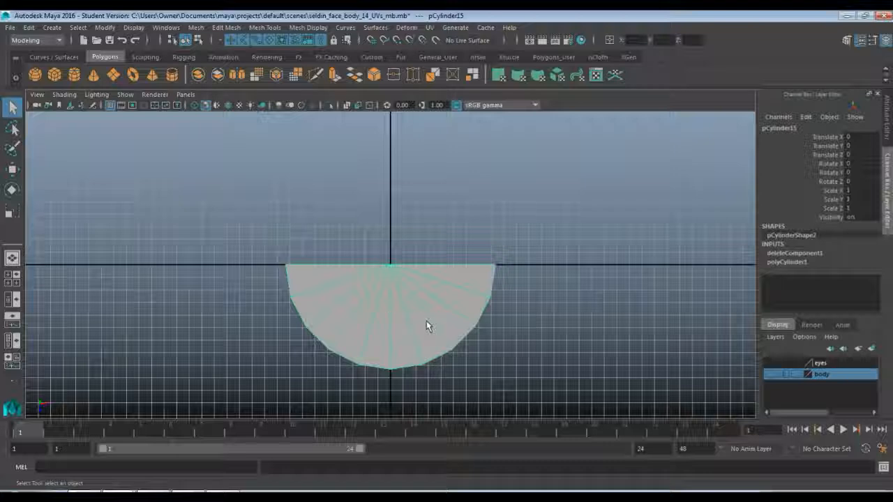
Narrow the half cylinder along X to a scale of about 0.605, forming a dental arch outline.
alt+middle_drag(426, 321, 426, 277)
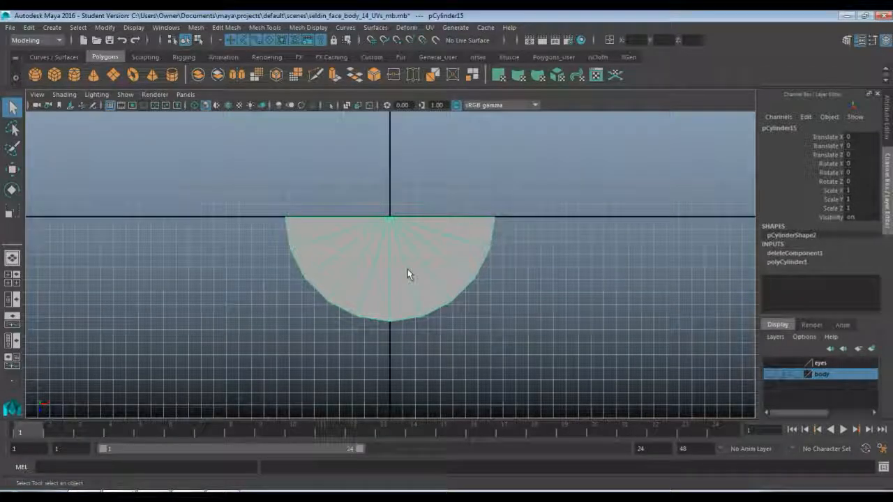
key(r)
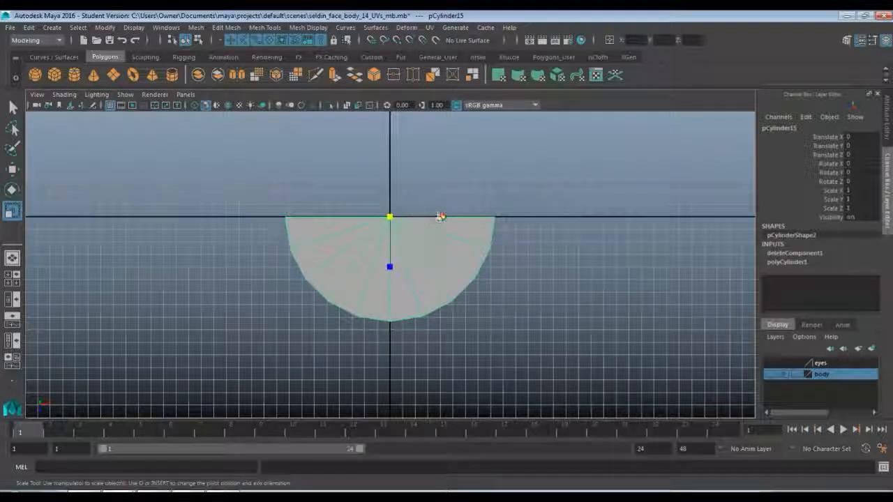
drag(437, 214, 418, 216)
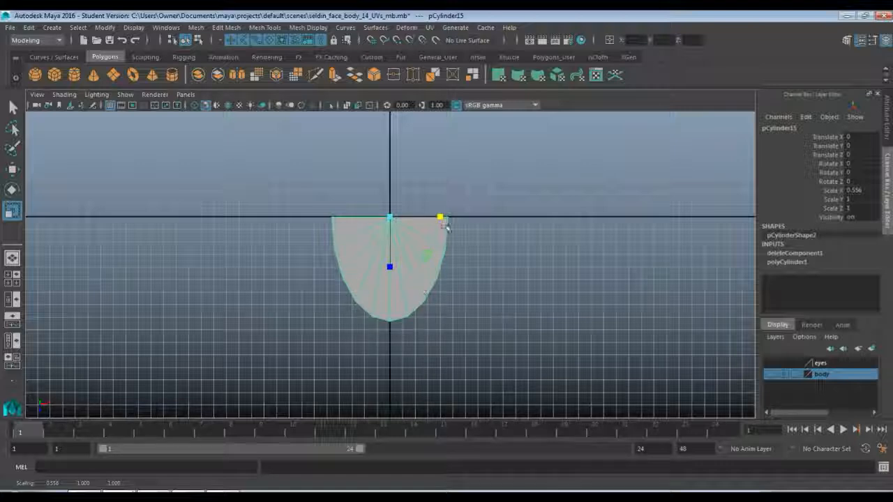
drag(441, 217, 447, 217)
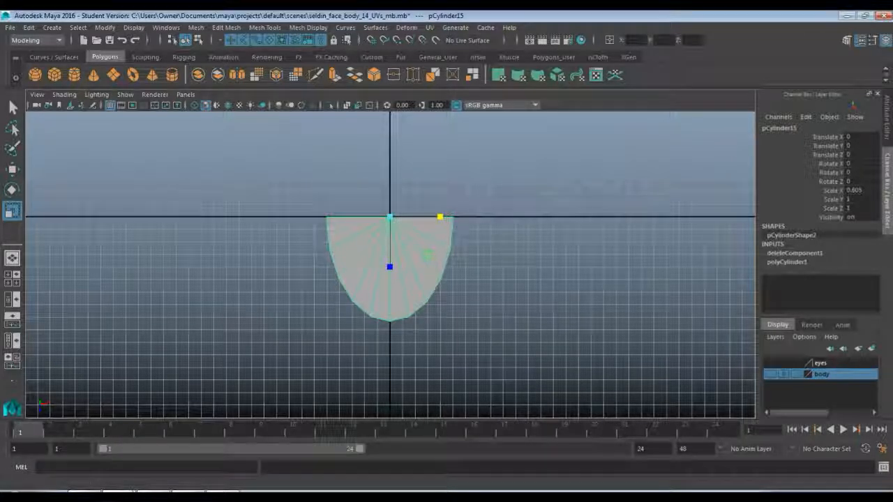
Switch to Chrome, open the stock image of open false human teeth to check the arch shape, and return to Maya.
key(alt+Tab)
scroll(336, 361, up, 5)
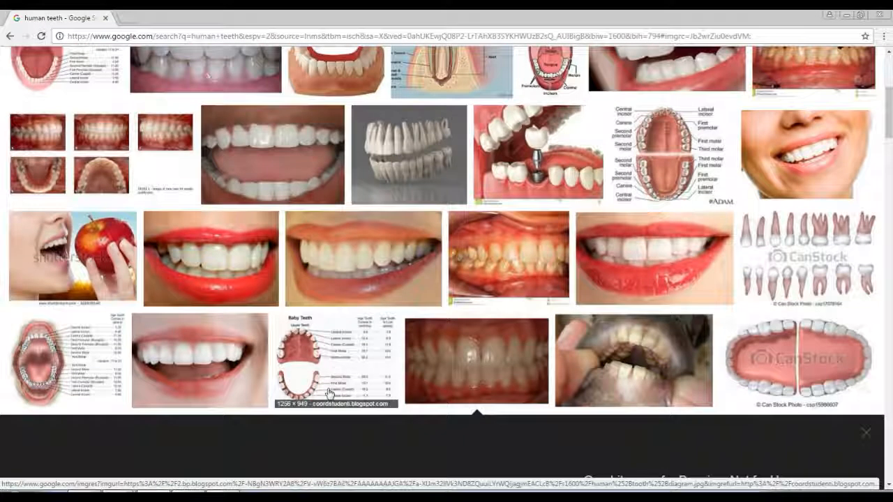
click(731, 363)
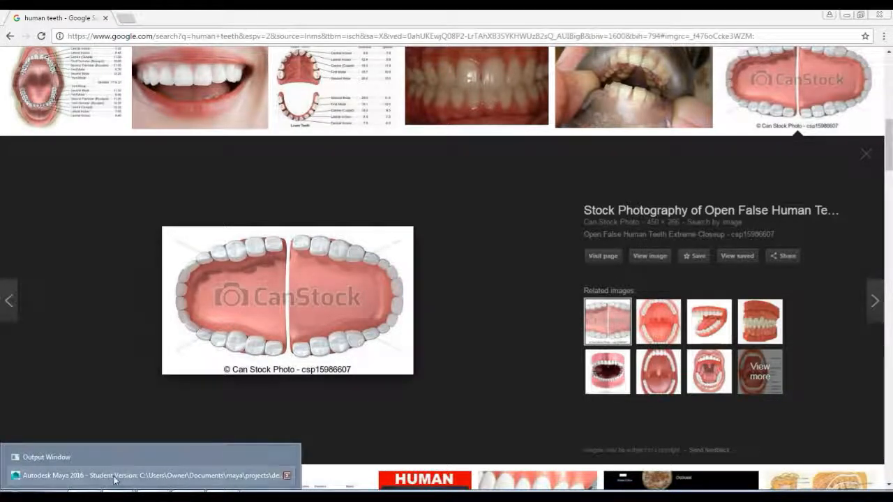
click(114, 474)
click(475, 279)
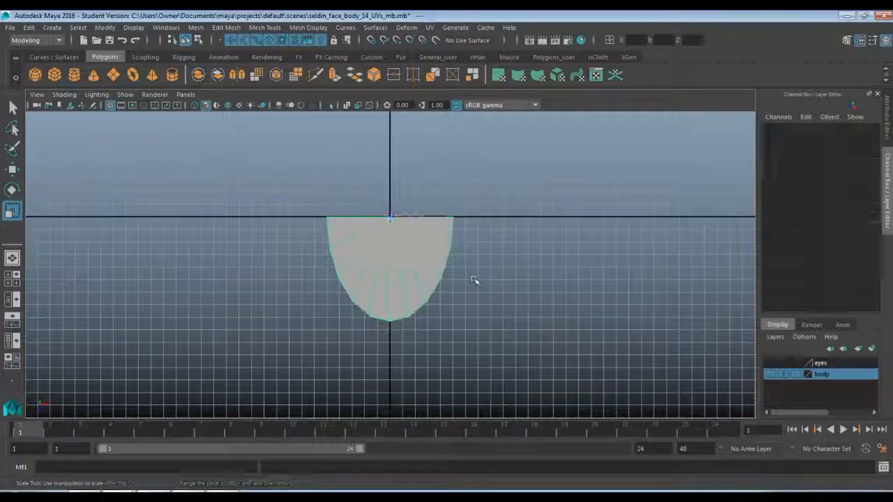
click(392, 263)
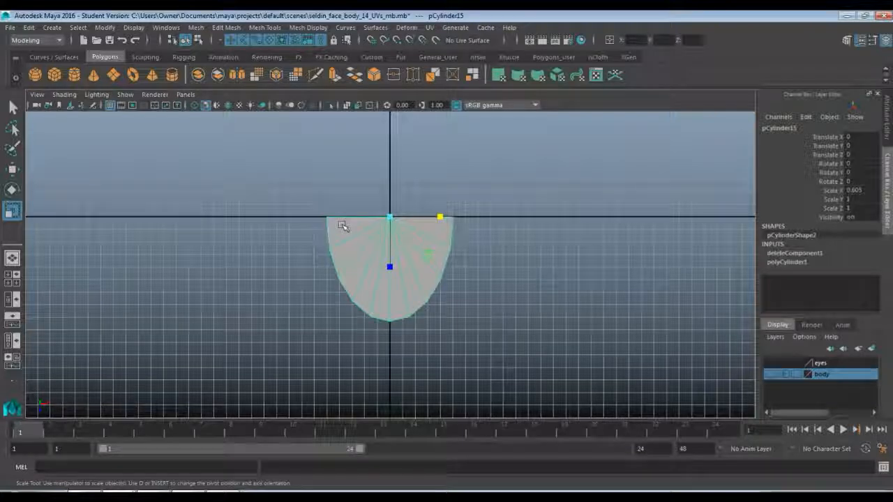
Duplicate the half cylinder and move the copy about 41.39 units along X, beside the original.
key(space)
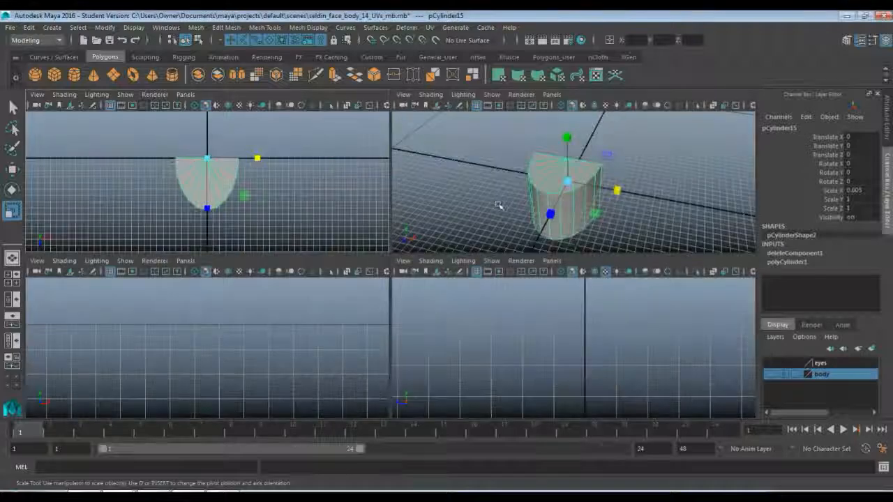
key(space)
alt+drag(462, 335, 448, 310)
right_drag(326, 294, 335, 272)
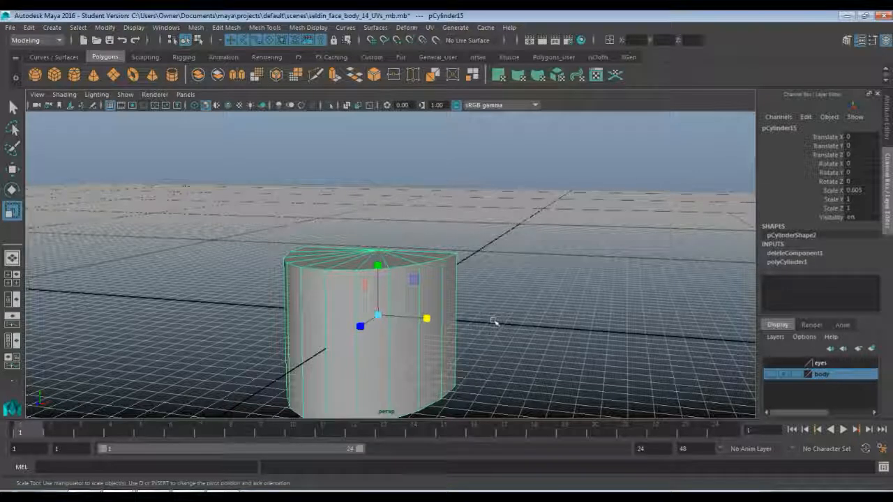
alt+middle_drag(481, 317, 484, 284)
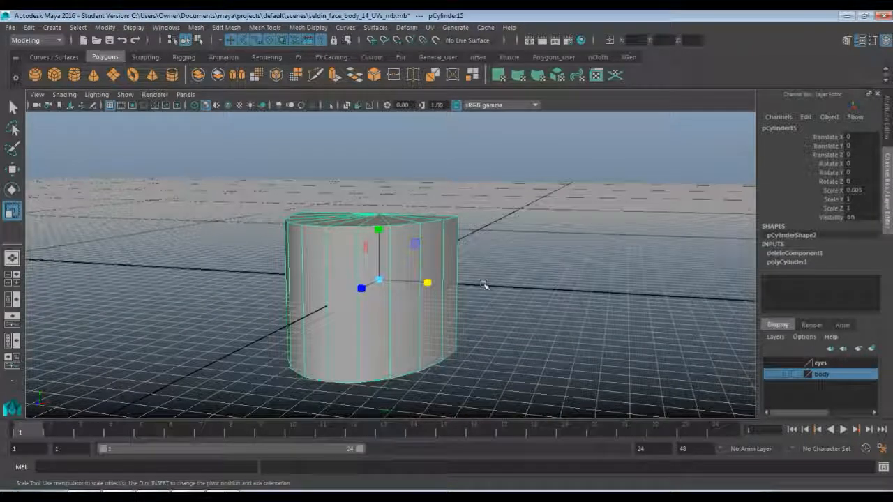
key(ctrl+d)
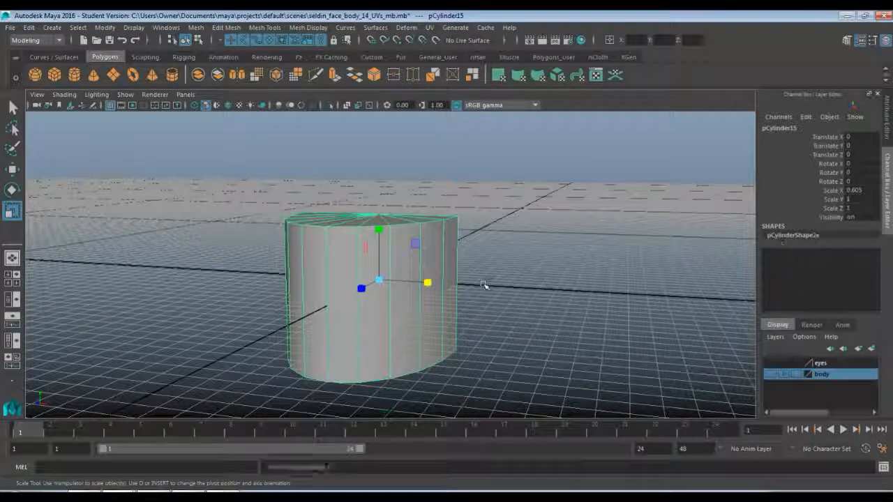
key(w)
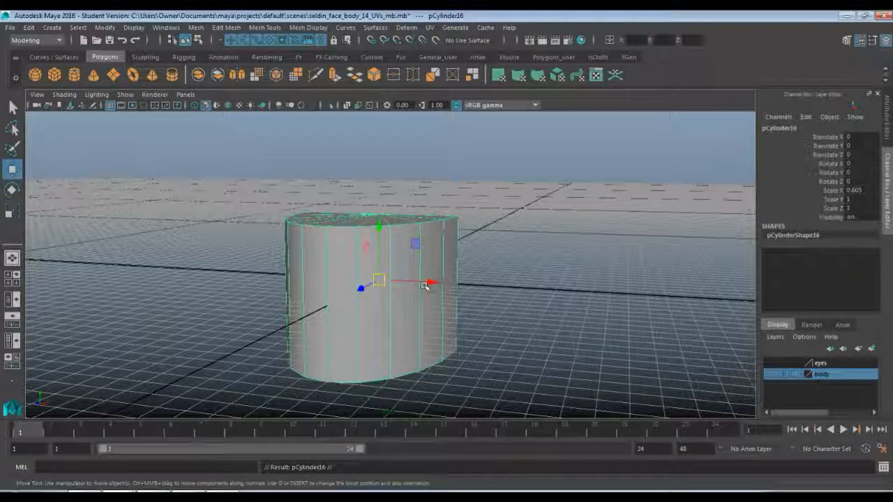
drag(425, 286, 659, 294)
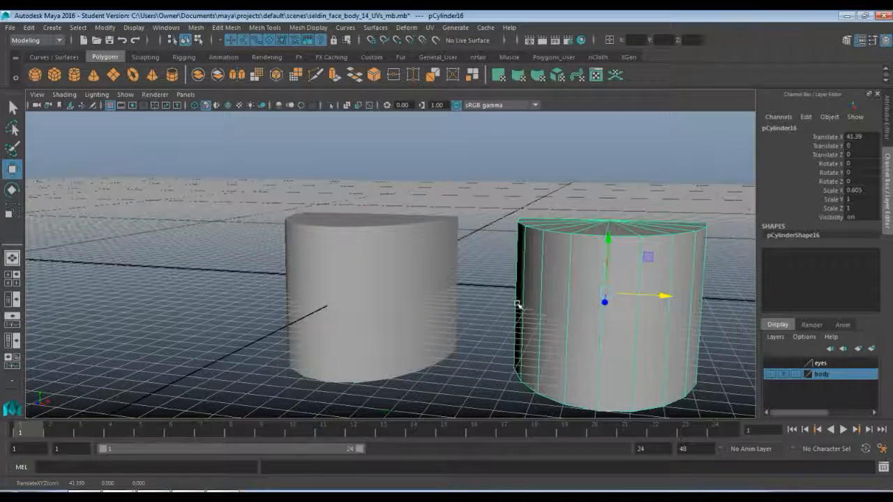
Delete the copy's curved side faces and bottom cap, keeping only its flat top cap.
key(space)
key(space)
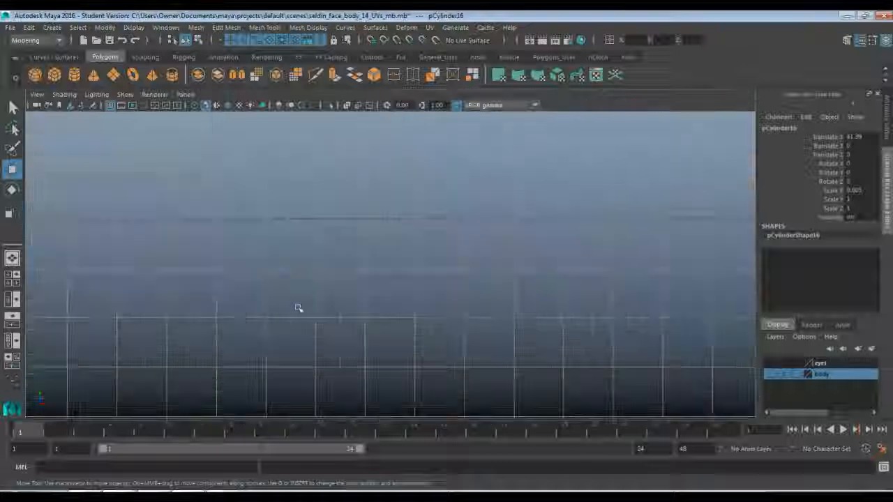
key(f)
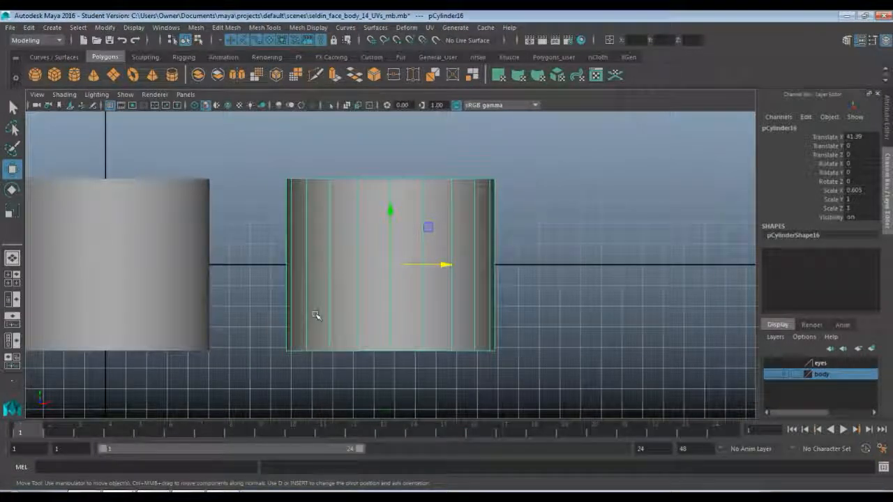
key(F11)
drag(251, 230, 530, 289)
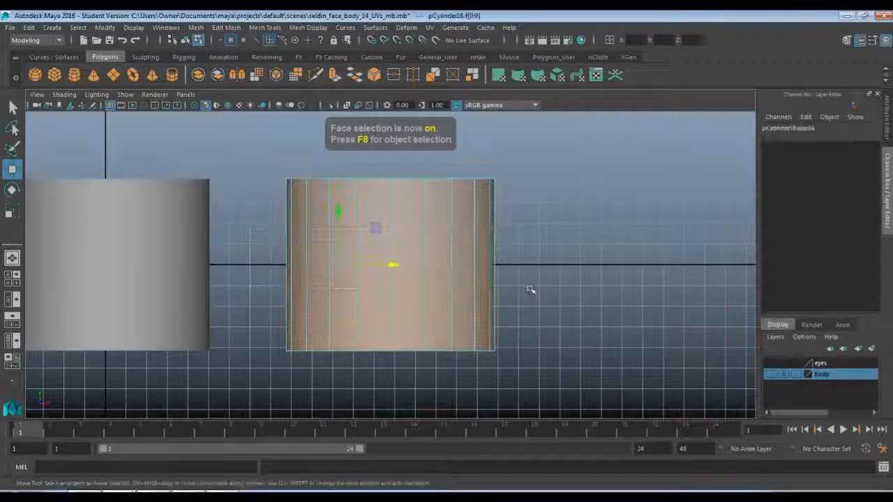
key(Delete)
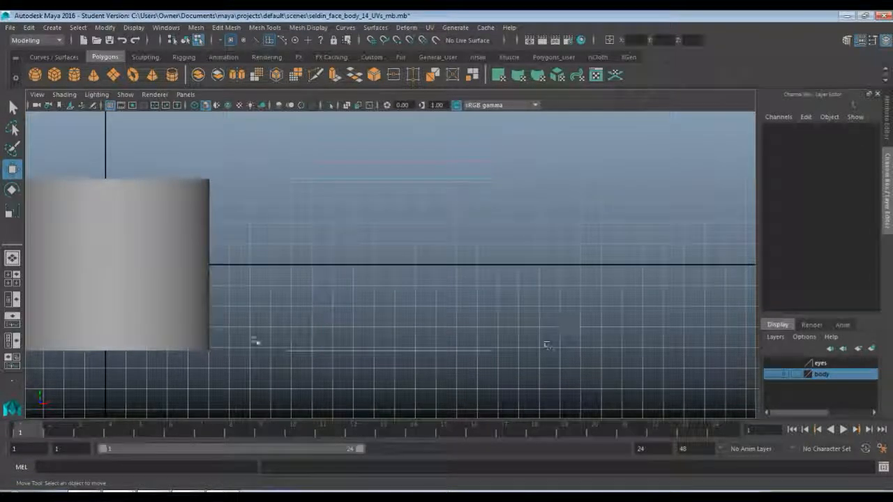
drag(244, 307, 559, 387)
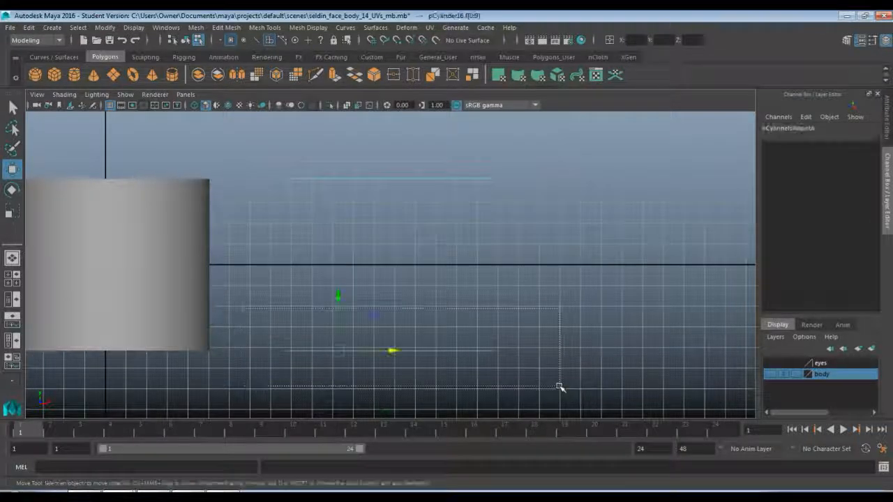
key(Delete)
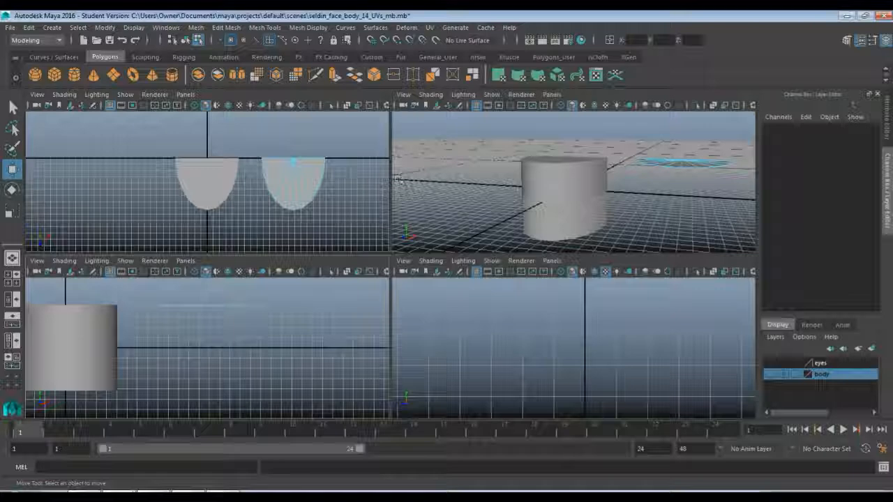
key(space)
alt+drag(577, 286, 491, 318)
right_drag(547, 296, 592, 189)
click(576, 346)
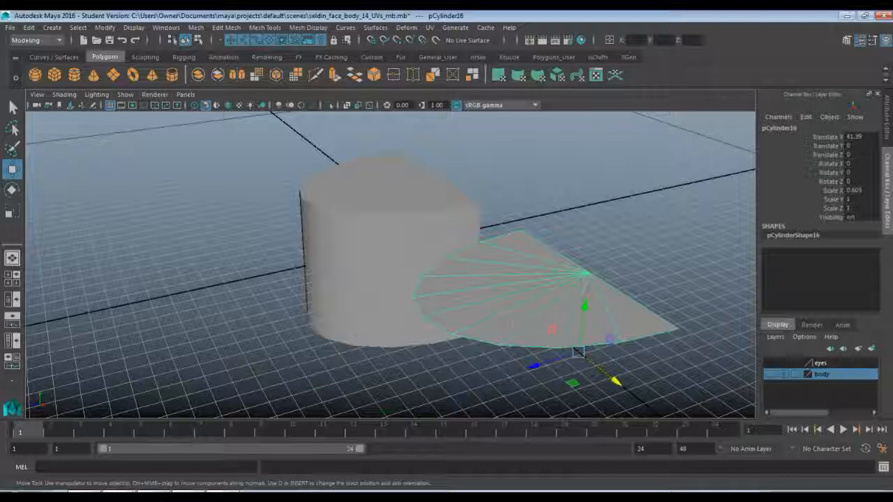
Delete the top and bottom cap faces of the original half cylinder, keeping only its curved wall.
click(371, 222)
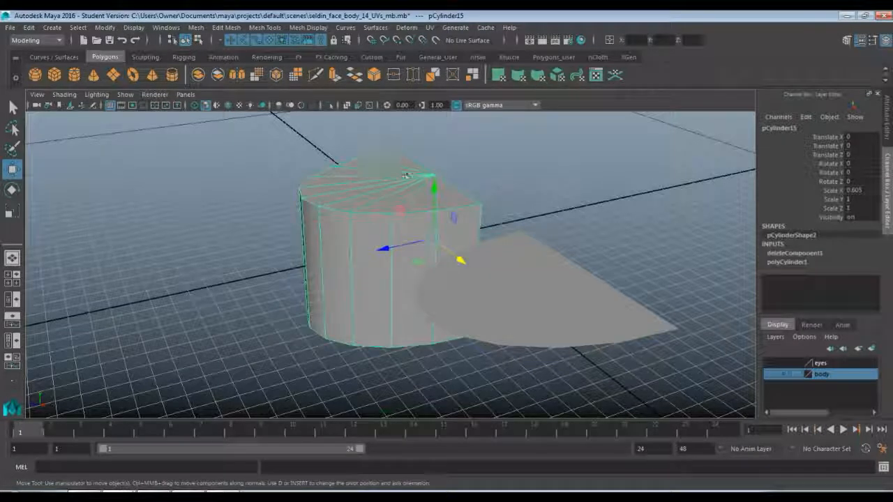
key(space)
key(space)
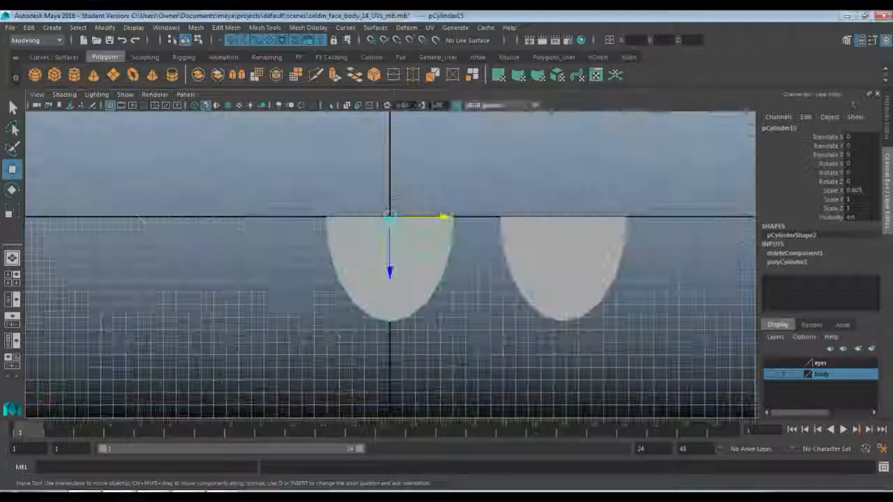
key(F11)
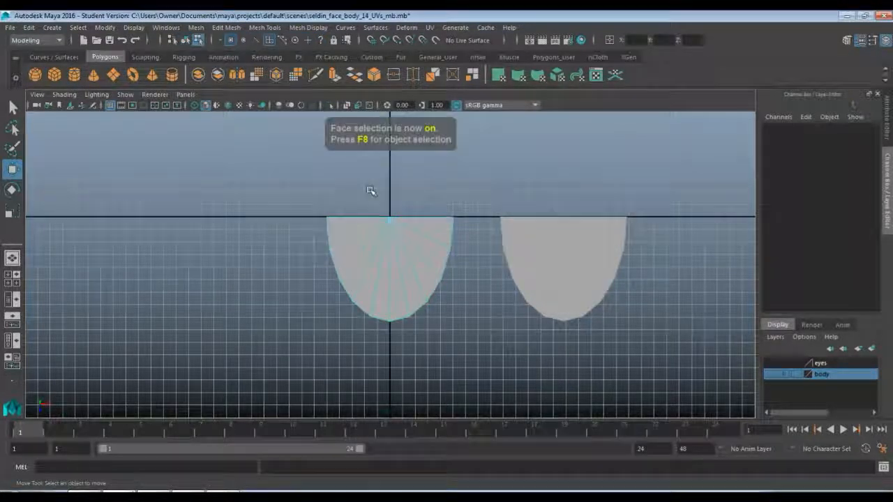
drag(393, 277, 412, 270)
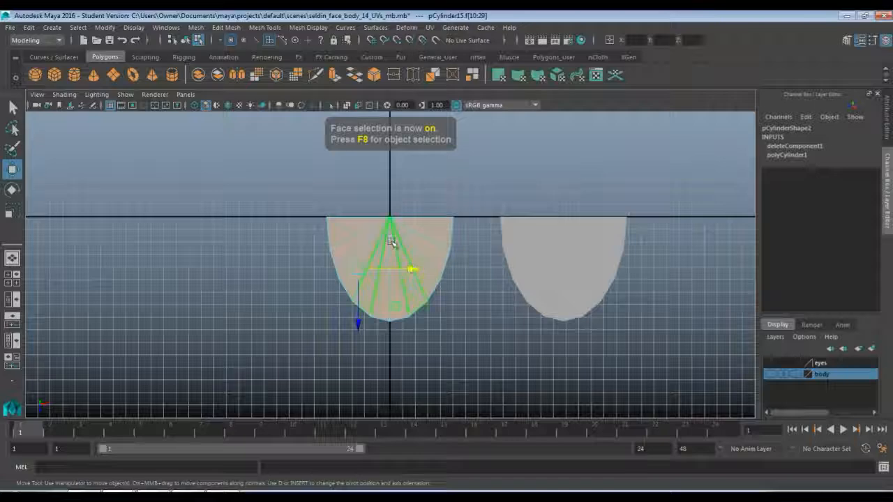
key(space)
key(space)
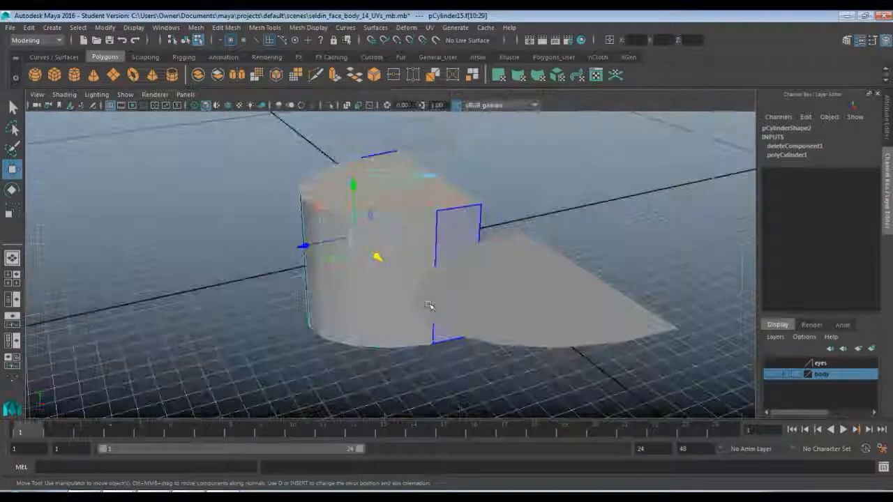
alt+drag(429, 306, 343, 268)
key(Delete)
click(602, 231)
click(341, 272)
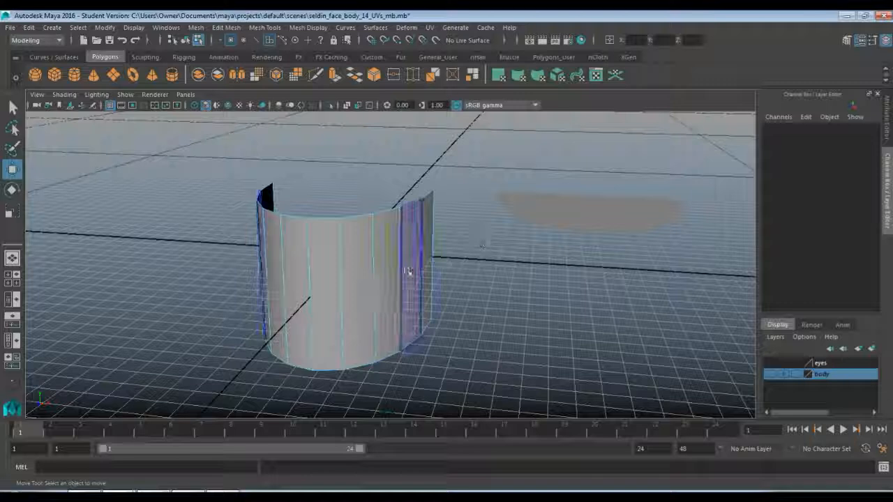
Return the curved wall to object mode and assign a new Lambert material to it.
right_click(342, 204)
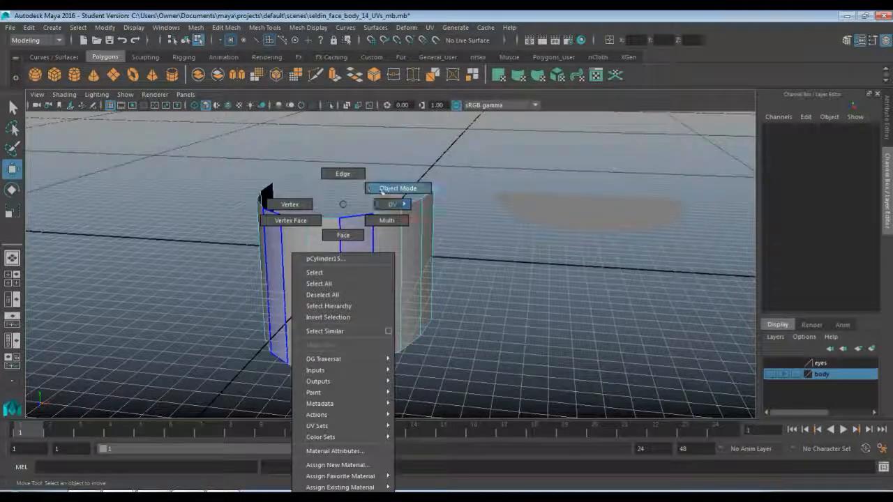
click(384, 189)
click(373, 233)
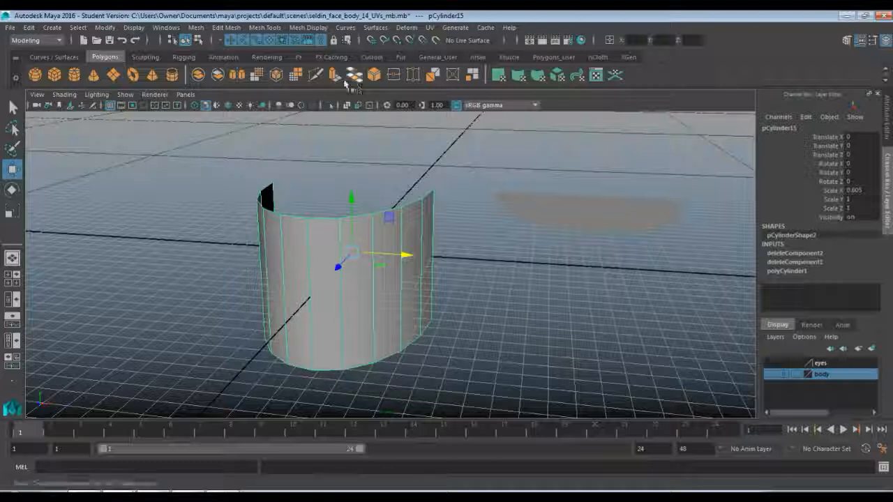
click(271, 56)
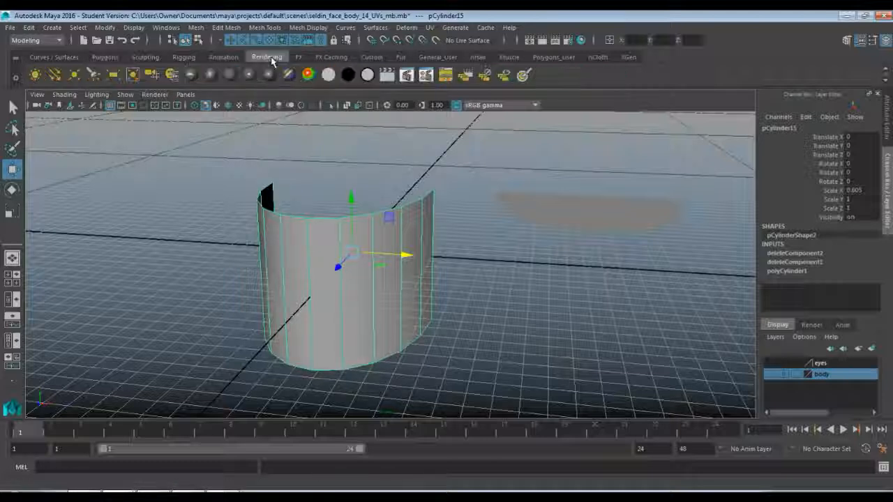
click(229, 74)
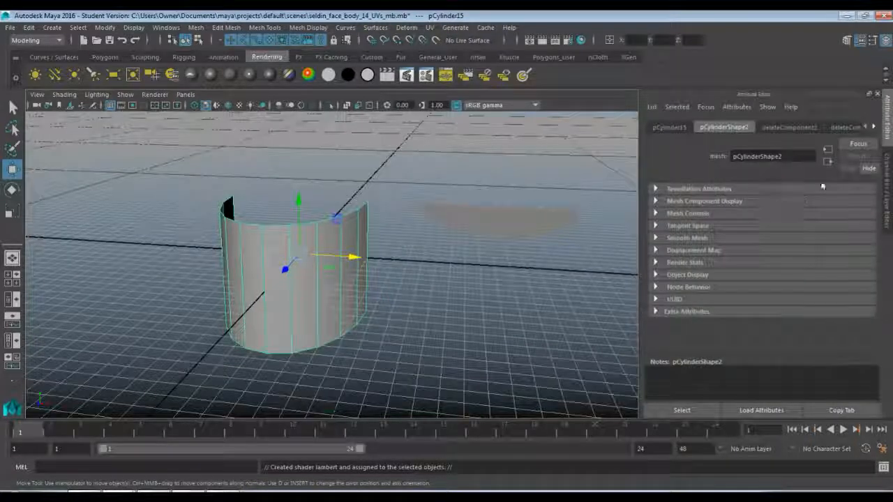
Open the curved wall's material attributes and rename the Lambert material to teethcolor.
right_click(308, 309)
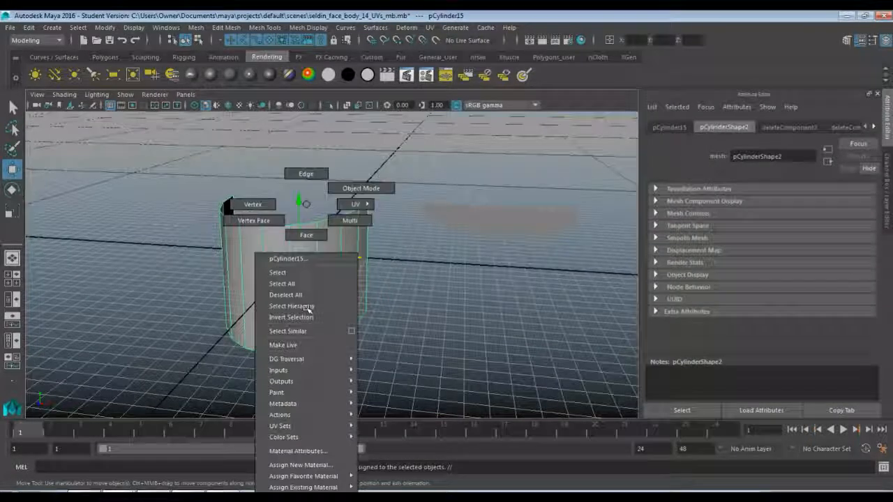
click(299, 451)
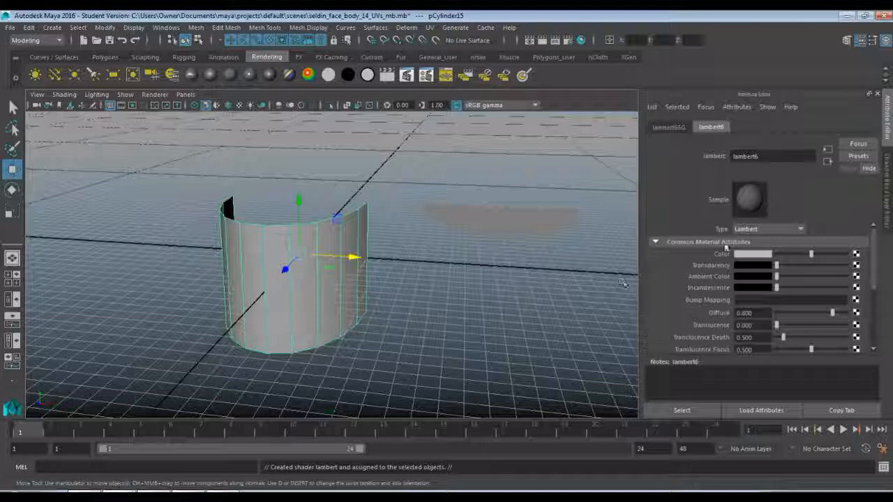
drag(765, 157, 640, 166)
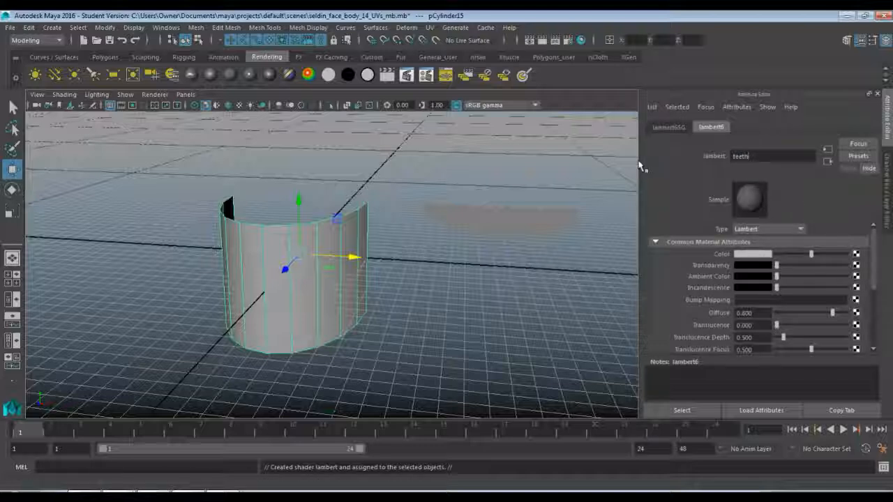
key(Return)
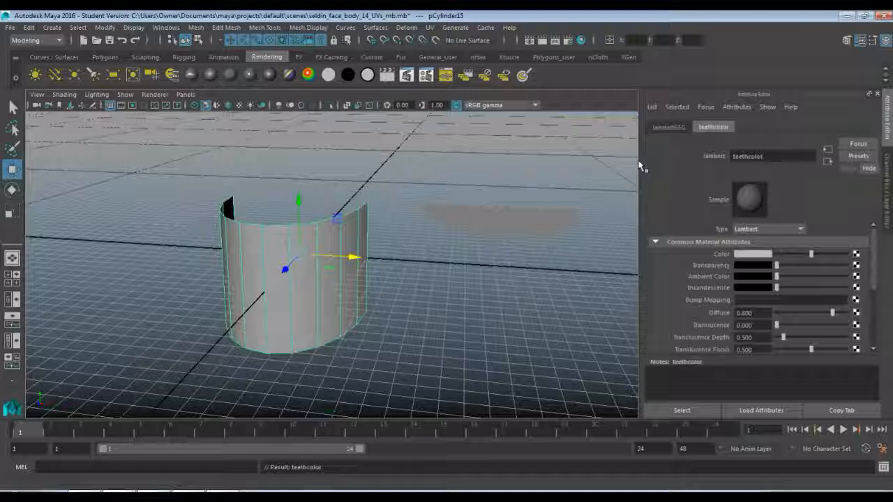
Connect a File texture to the teethcolor material's Color and load Human_Teeth2.tga from the Texture Maps folder.
click(856, 255)
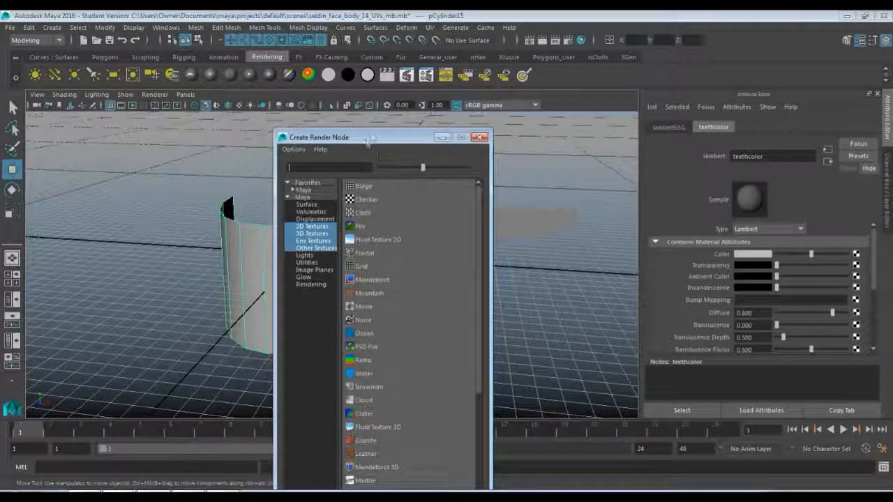
drag(372, 138, 532, 59)
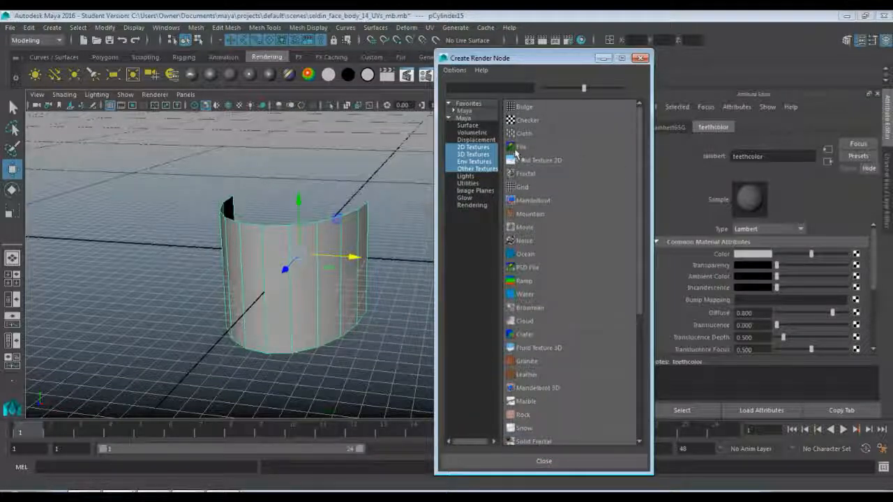
click(516, 148)
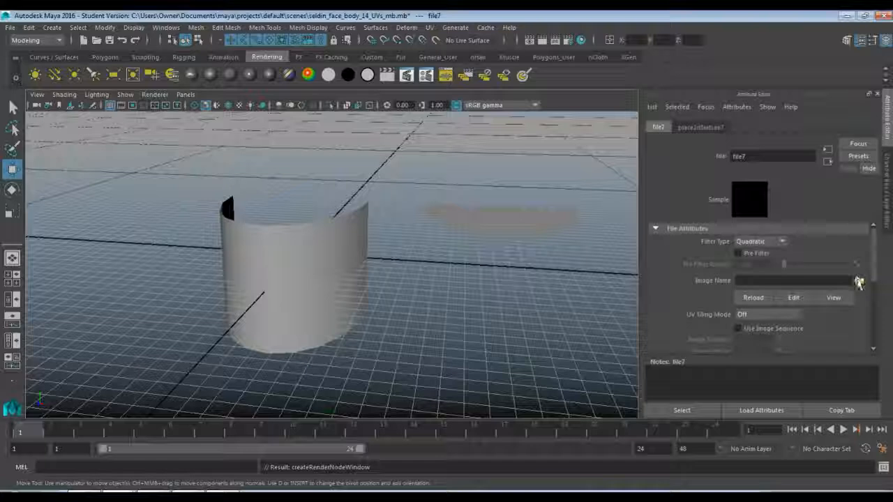
click(858, 280)
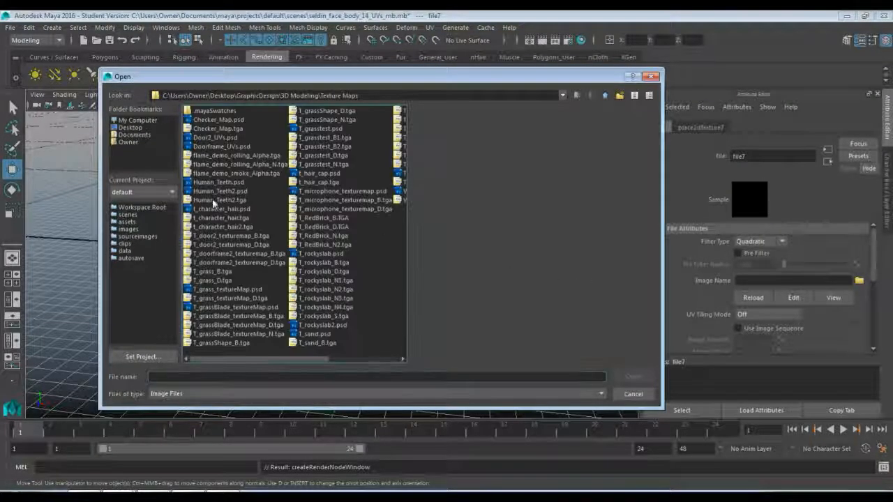
click(215, 202)
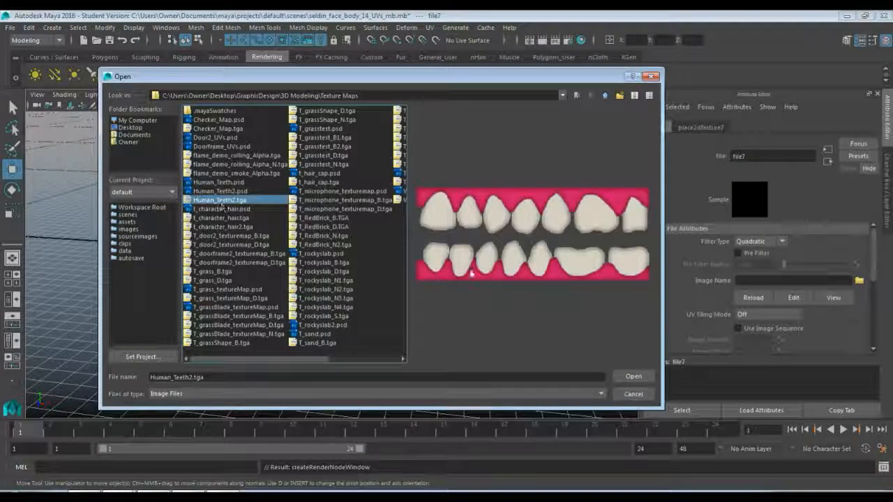
click(633, 376)
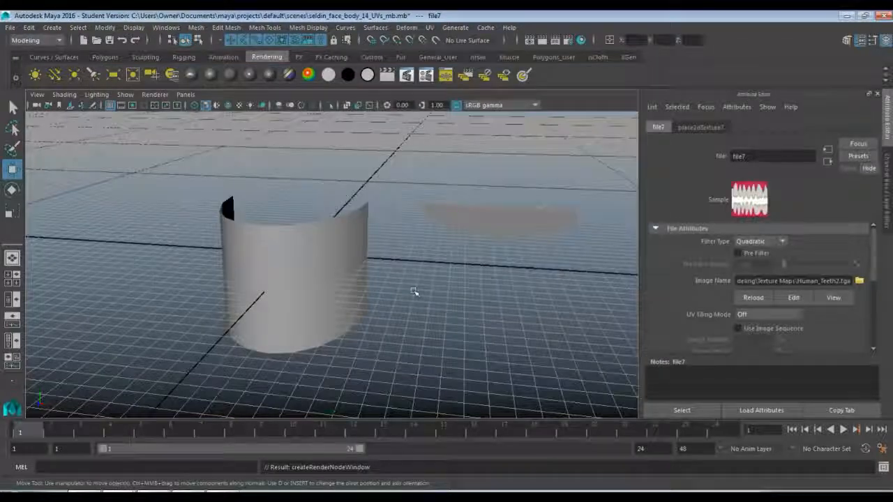
Turn on textured shading and check how the teeth image maps onto the curved wall.
click(330, 280)
key(6)
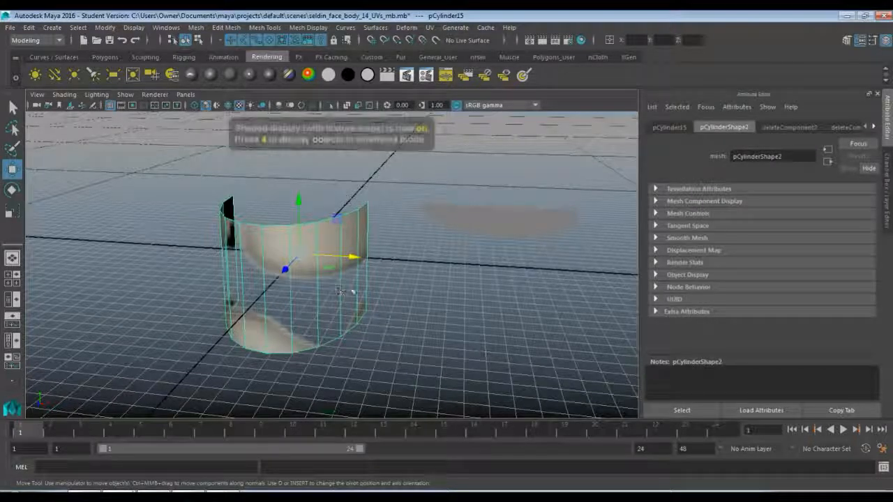
click(422, 334)
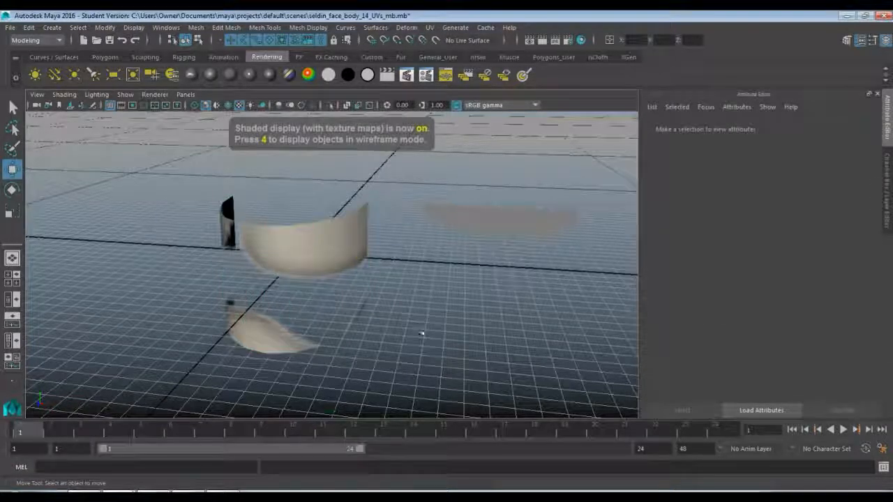
alt+drag(314, 303, 300, 289)
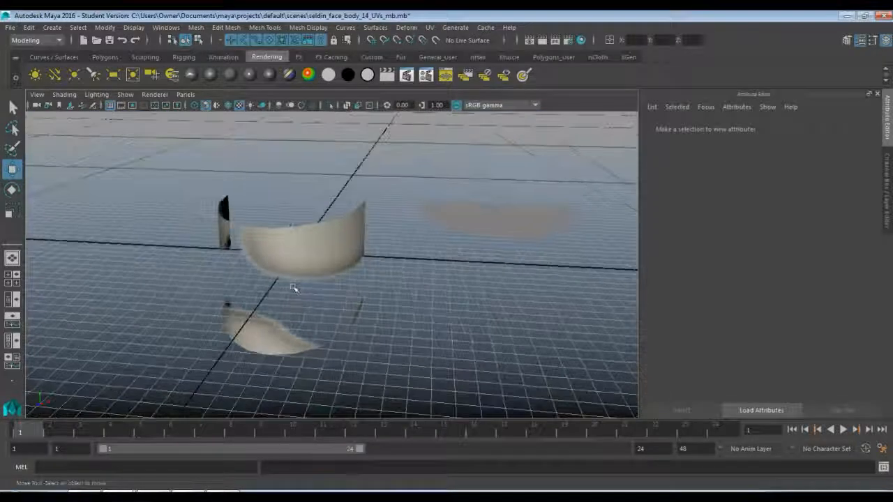
Show the curved wall in the UV Editor and dim the background teeth image so its UVs stand out.
click(298, 261)
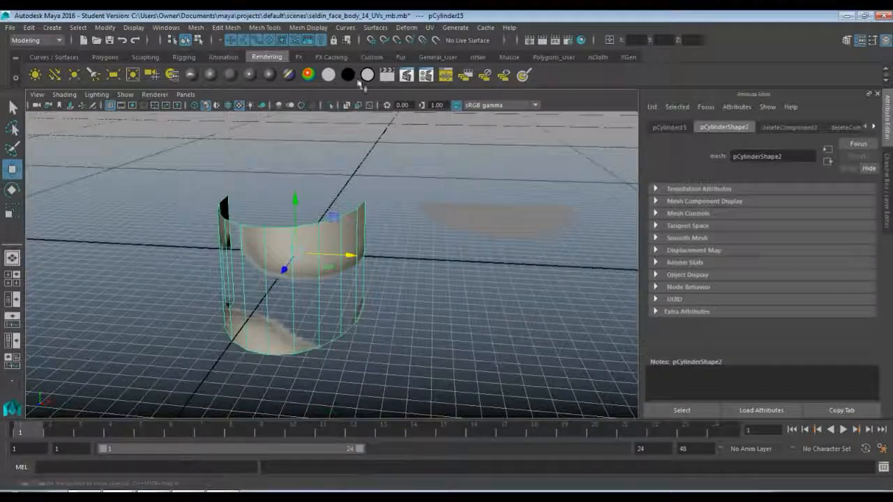
click(431, 27)
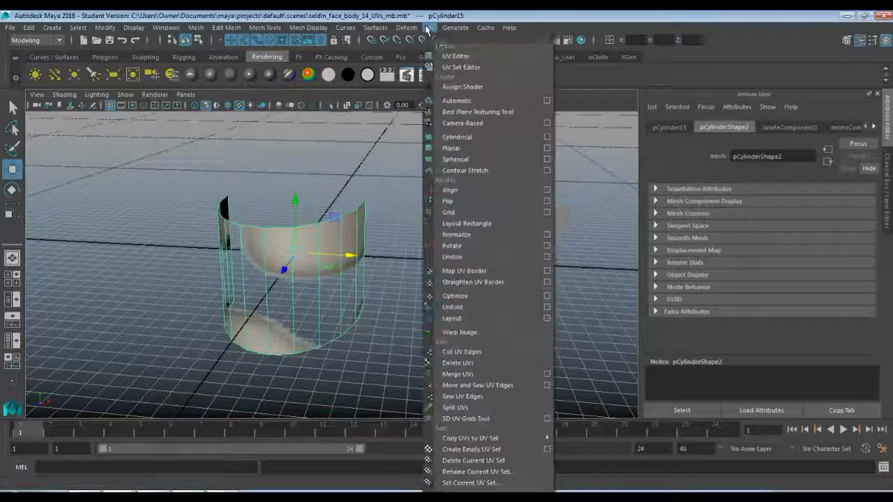
click(457, 56)
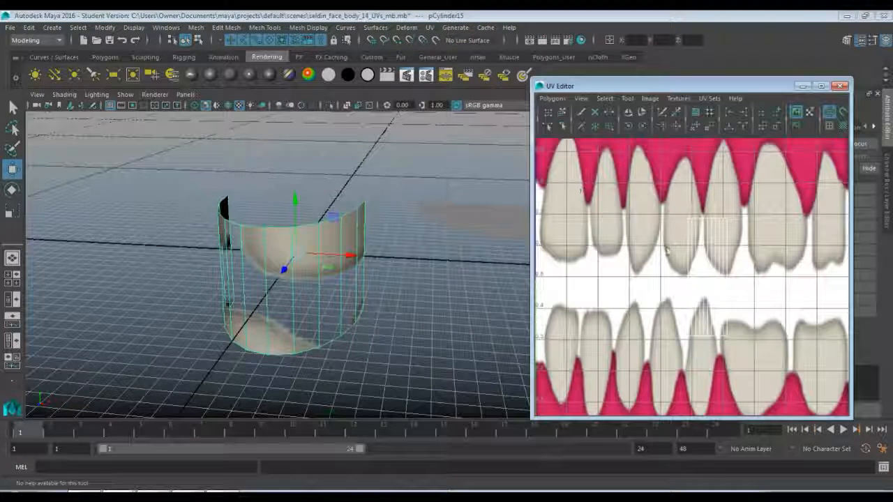
scroll(666, 252, down, 3)
scroll(666, 251, up, 3)
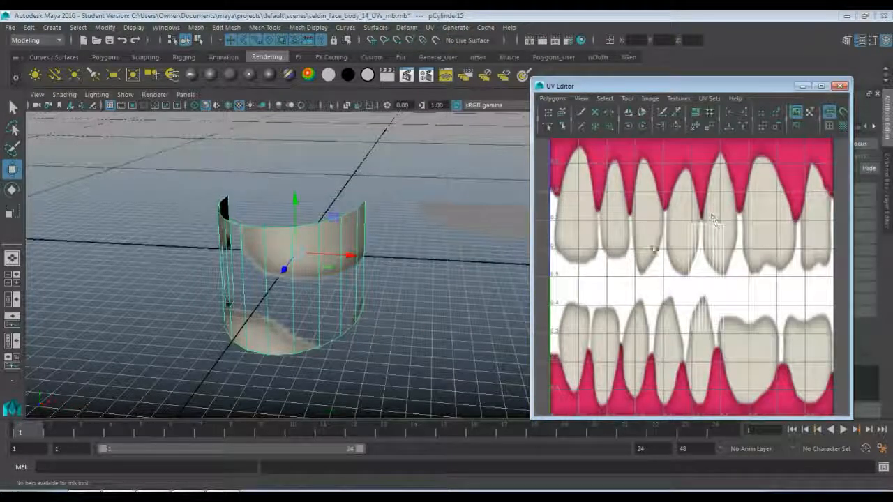
click(797, 126)
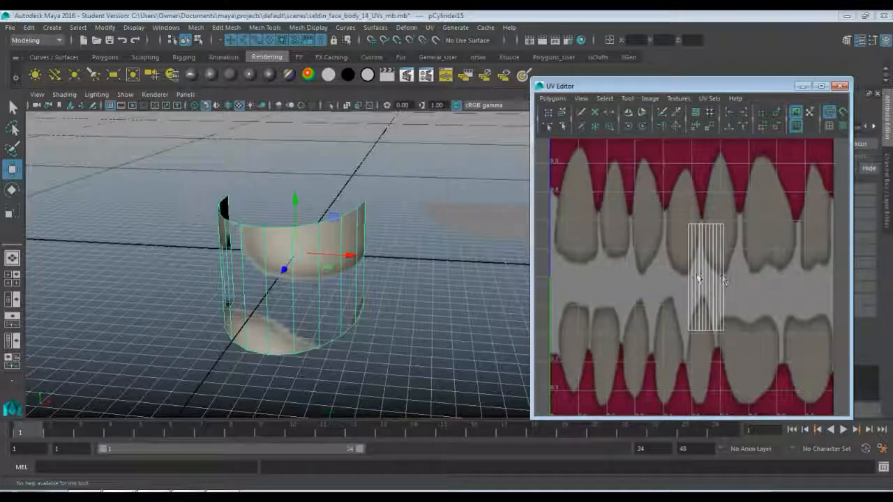
scroll(712, 291, down, 1)
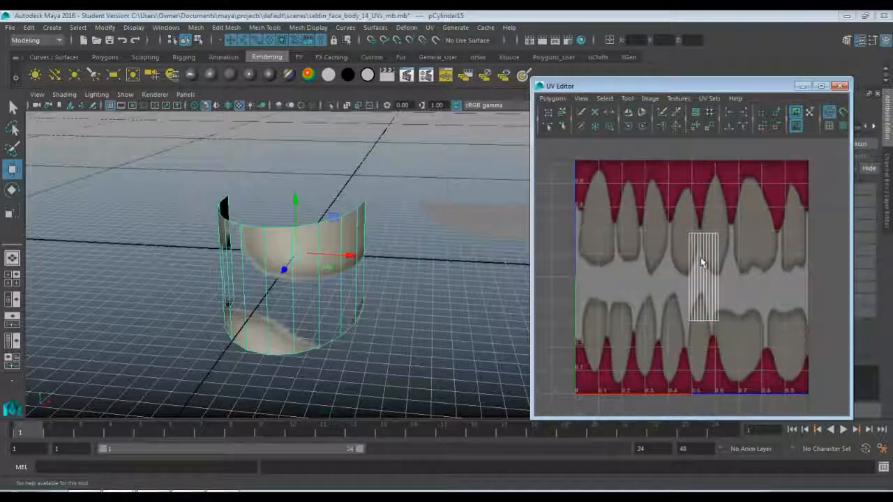
Select all UVs of the curved wall, unfold them and lay them out in the texture space.
right_drag(701, 262, 744, 265)
drag(651, 208, 752, 359)
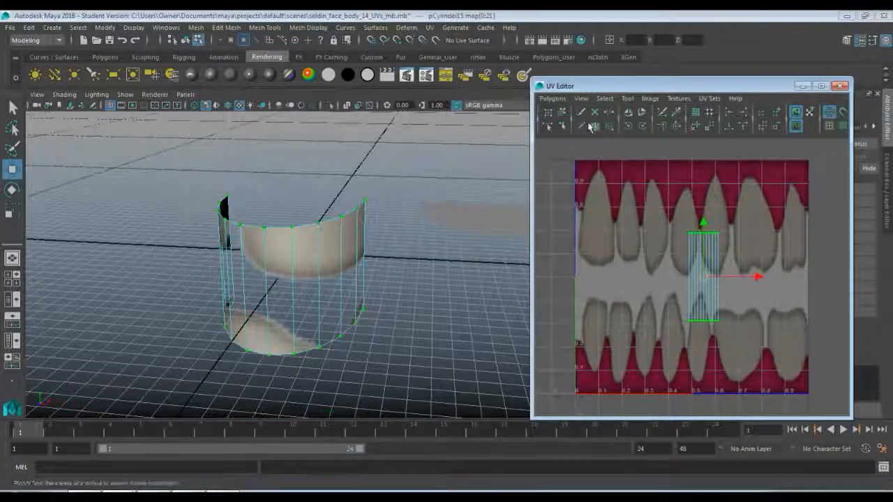
click(552, 99)
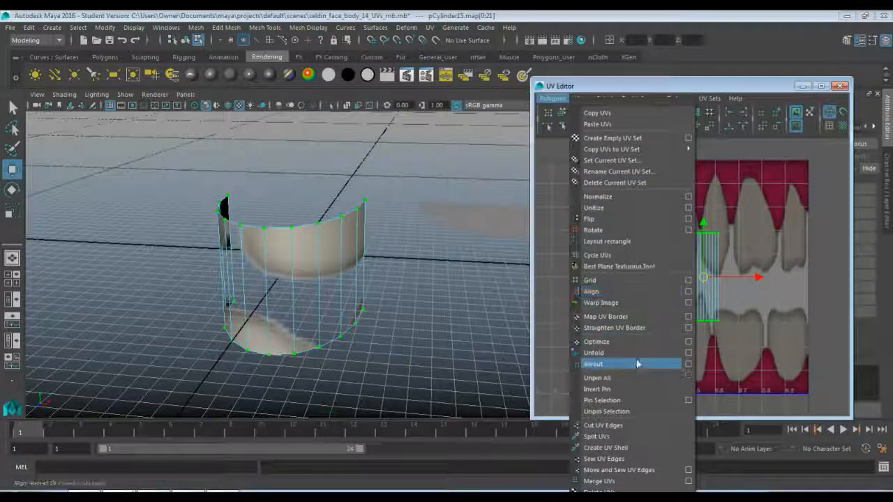
click(636, 355)
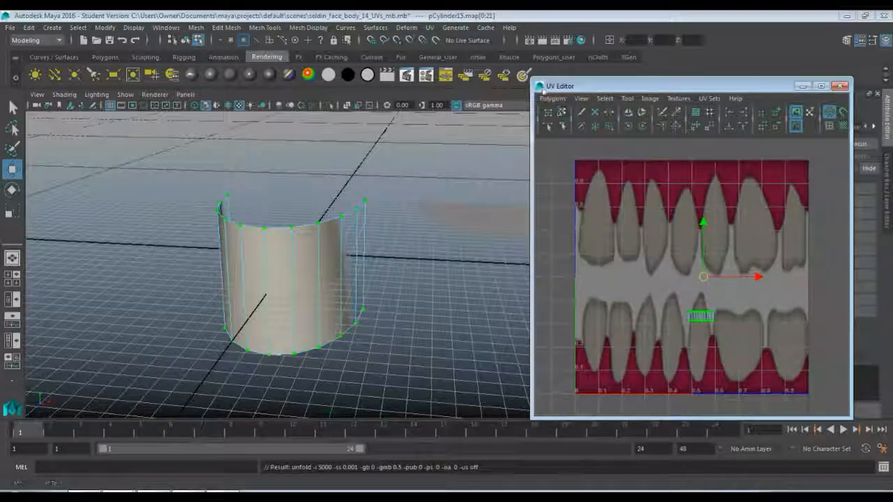
click(551, 99)
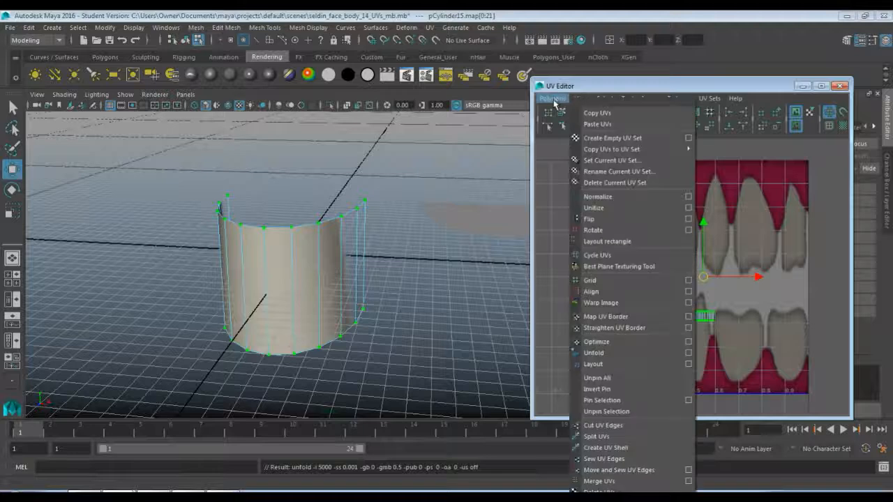
click(624, 363)
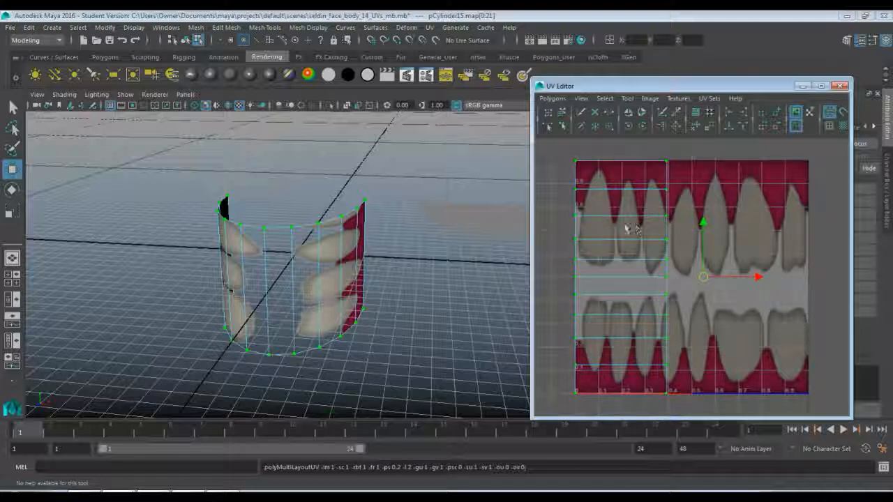
Select the wall's whole UV shell and rotate it clockwise by two 45-degree increments to lie horizontally.
click(561, 237)
click(577, 164)
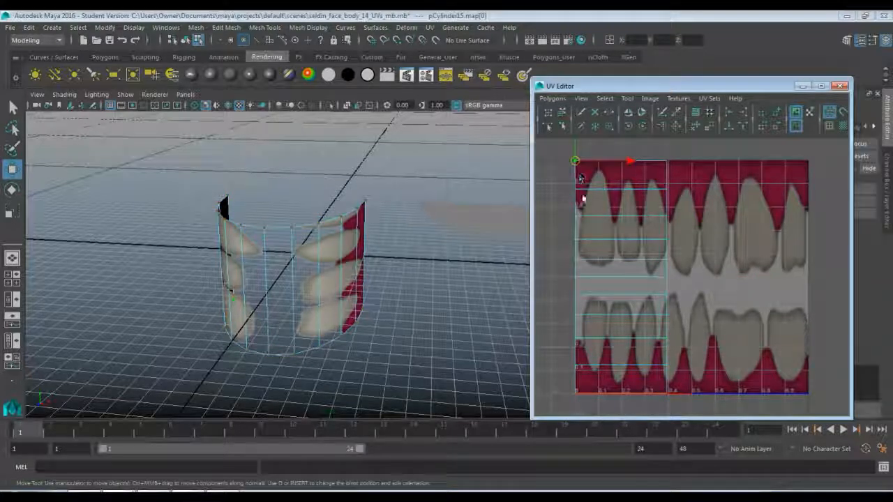
ctrl+right_drag(577, 165, 584, 200)
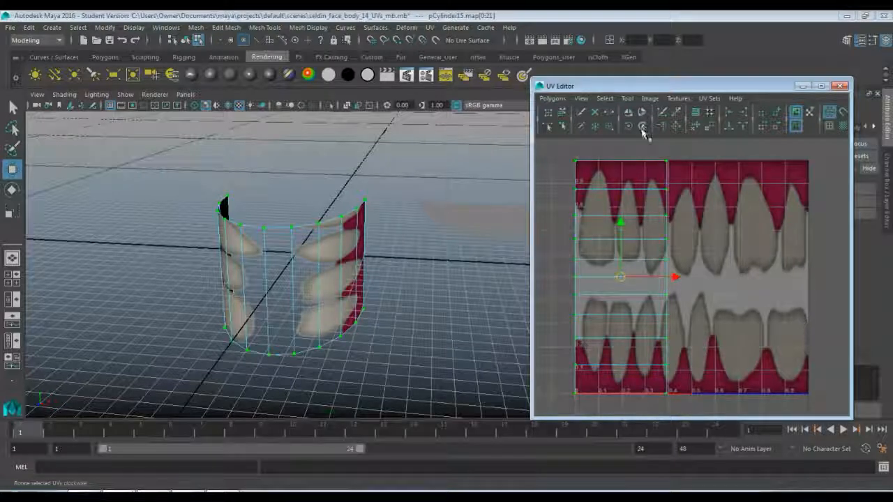
click(643, 126)
click(643, 127)
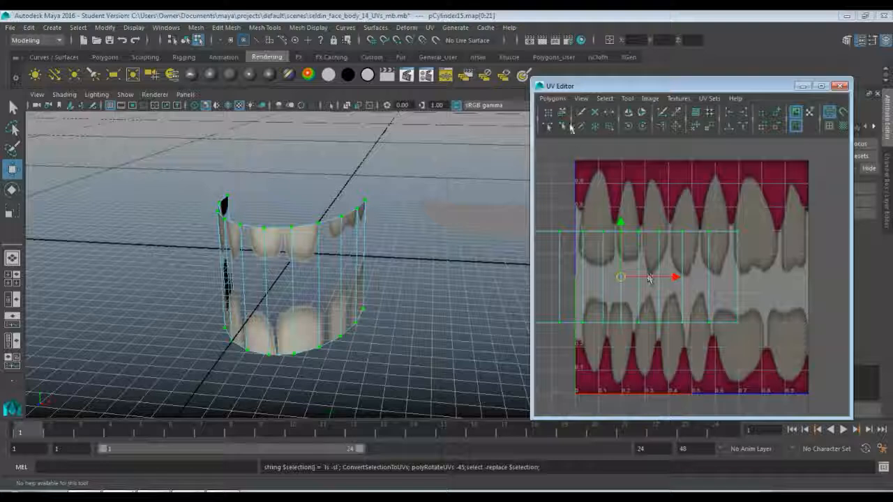
Fit the UV shell over the upper teeth row, centred across the image, and raise its upper UVs to the image's top edge.
drag(675, 277, 746, 279)
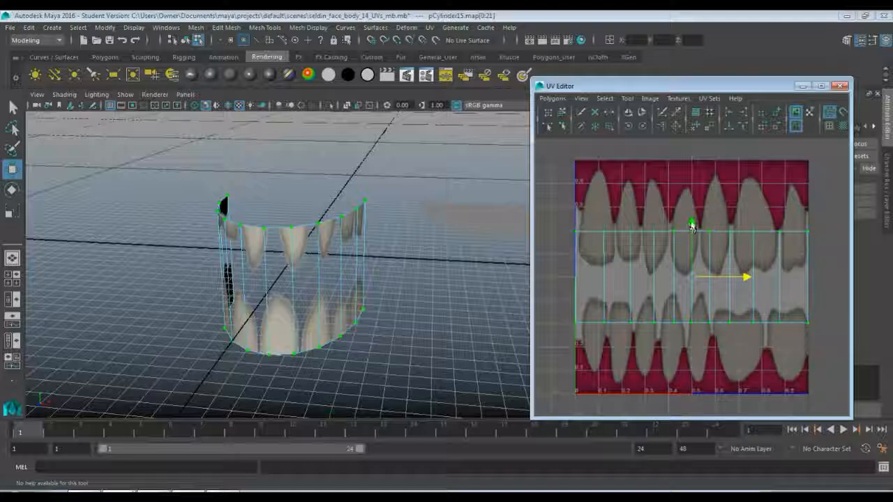
drag(691, 226, 691, 179)
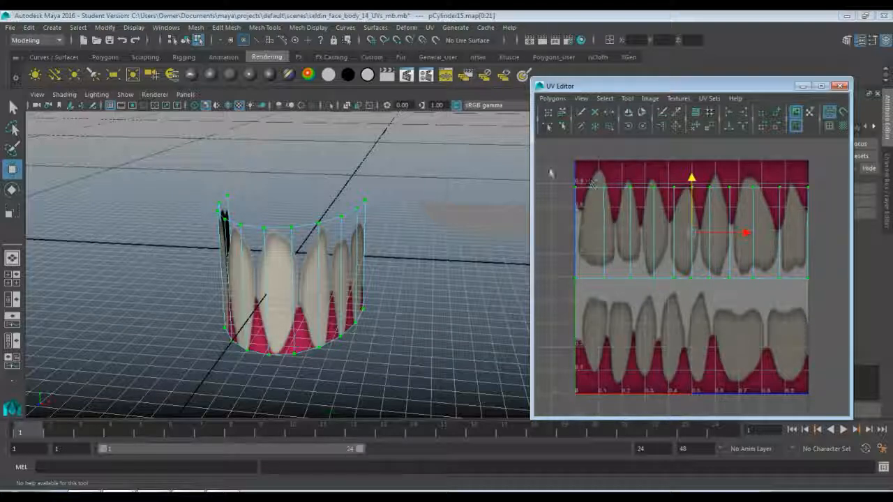
drag(550, 163, 821, 207)
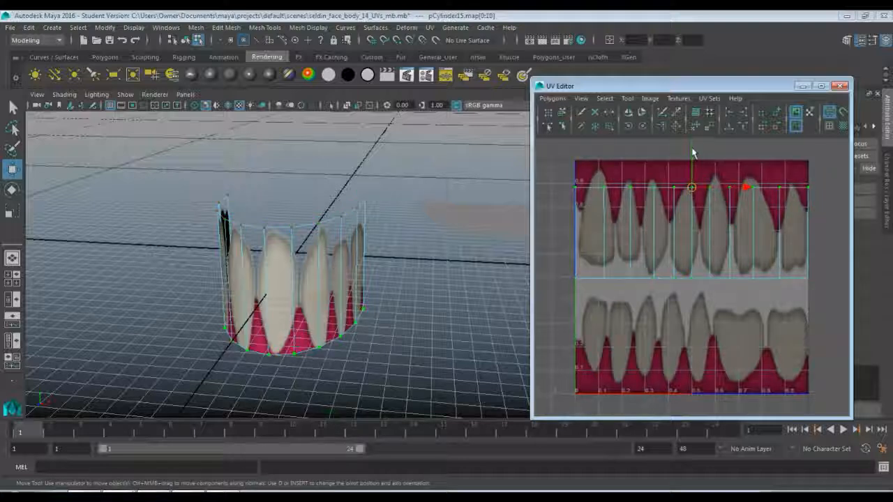
drag(692, 152, 691, 127)
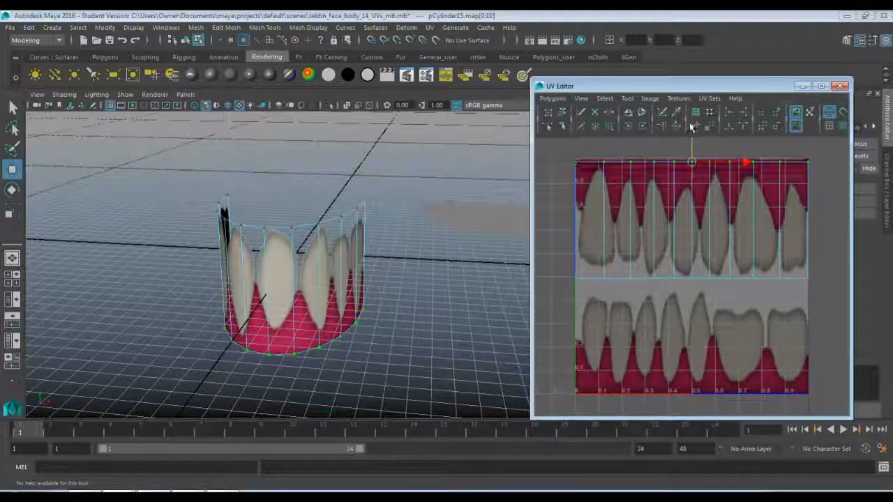
Nudge the shell's upper UVs to the image's top edge and raise its lower UV row slightly below the upper teeth.
alt+middle_drag(685, 231, 674, 284)
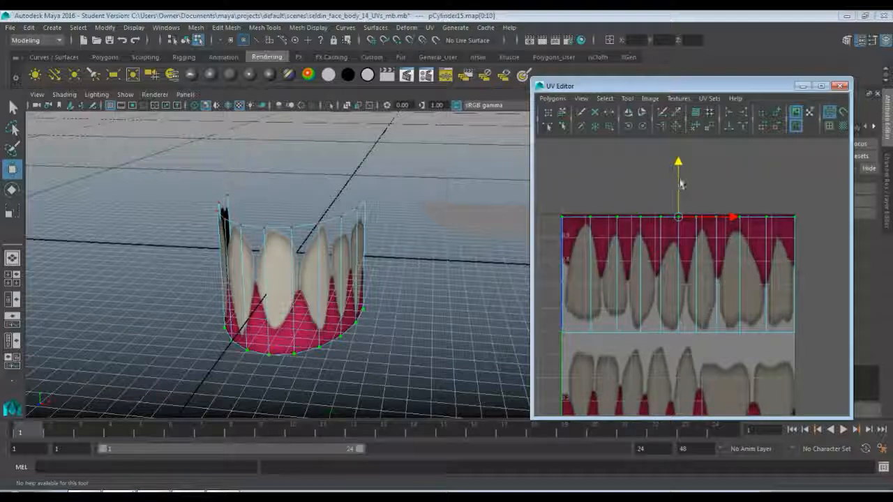
drag(678, 166, 676, 162)
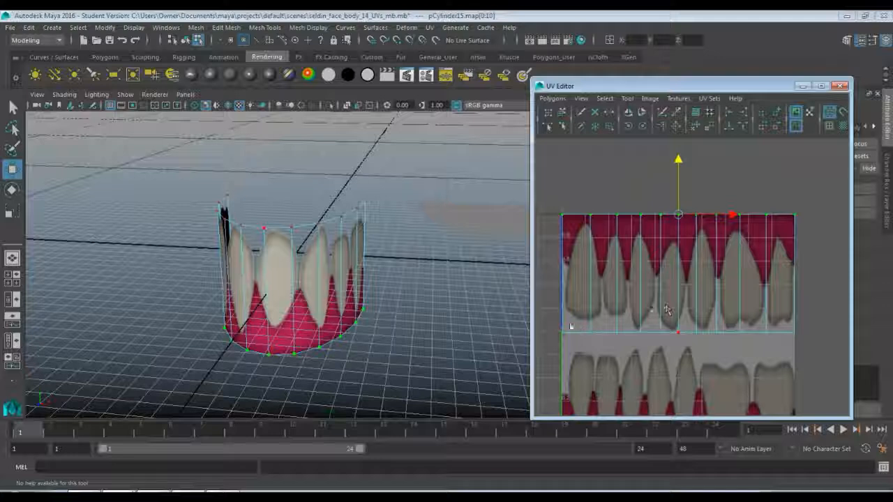
drag(560, 329, 825, 348)
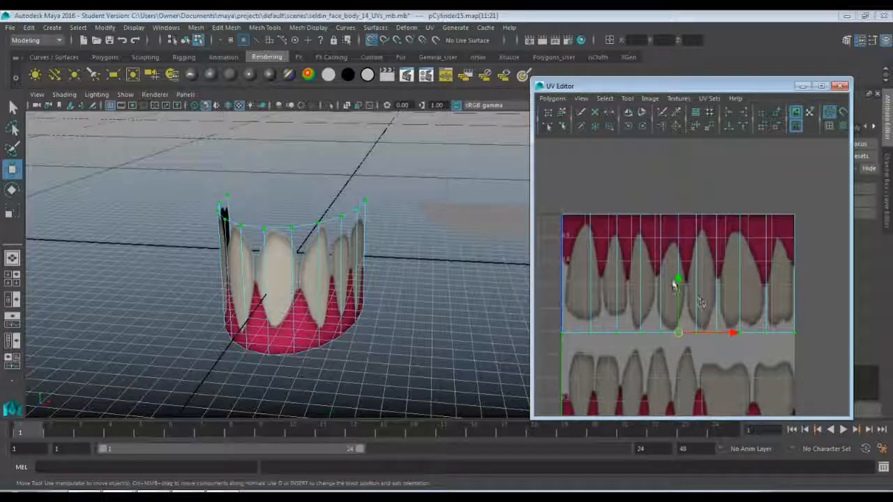
mouse_move(678, 280)
mouse_down()
mouse_move(676, 263)
mouse_move(674, 278)
mouse_up()
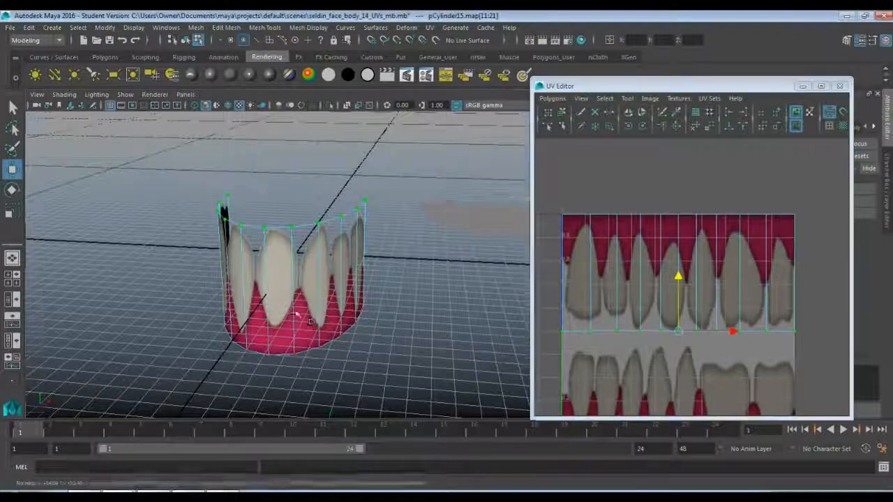
Examine from several angles how the upper teeth texture wraps around the curved wall.
alt+drag(418, 265, 305, 300)
scroll(307, 308, up, 3)
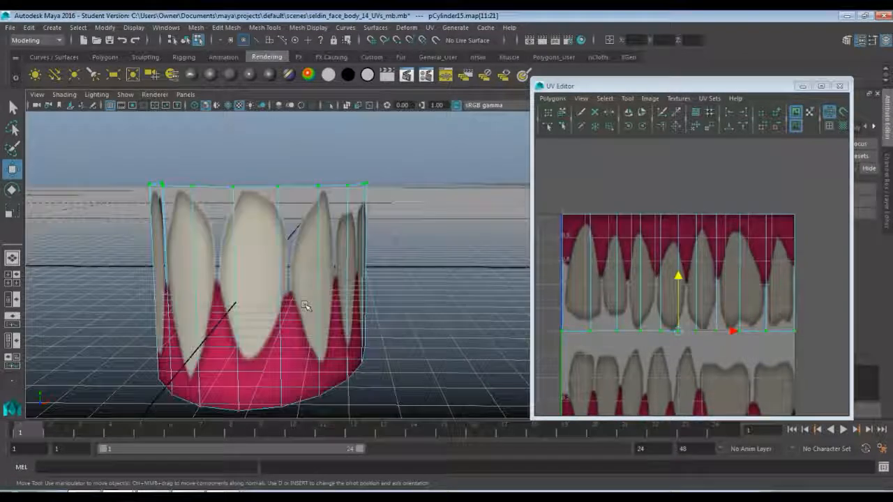
alt+drag(237, 290, 454, 295)
scroll(316, 311, down, 3)
scroll(316, 311, up, 3)
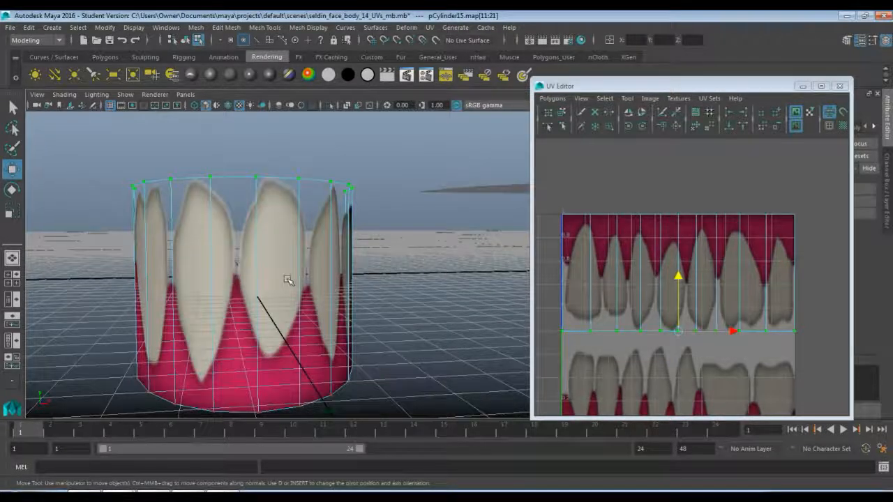
right_drag(287, 280, 337, 190)
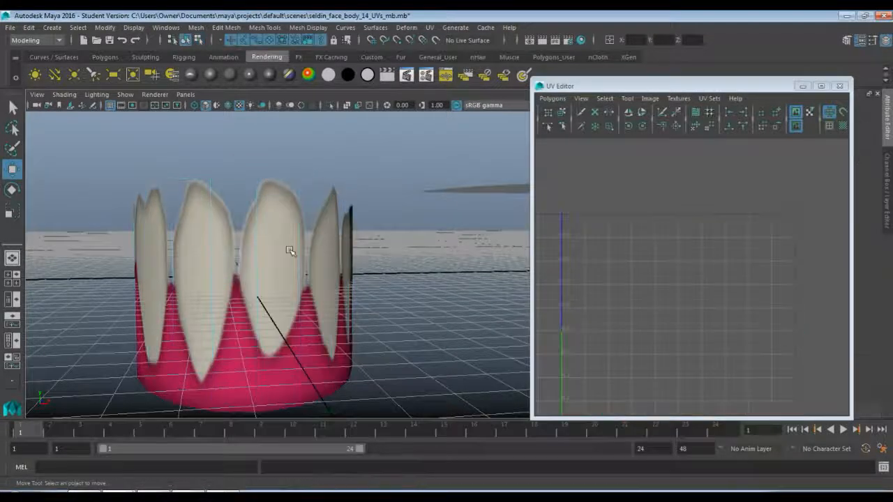
click(288, 250)
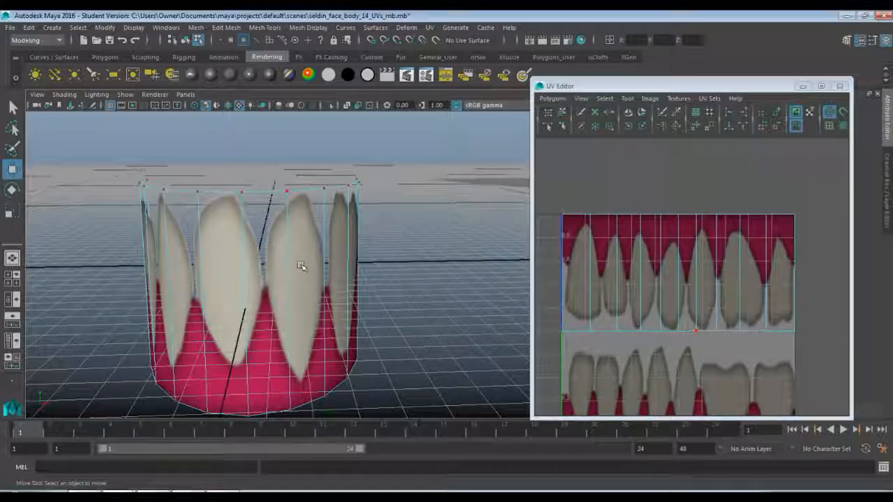
alt+drag(297, 270, 654, 259)
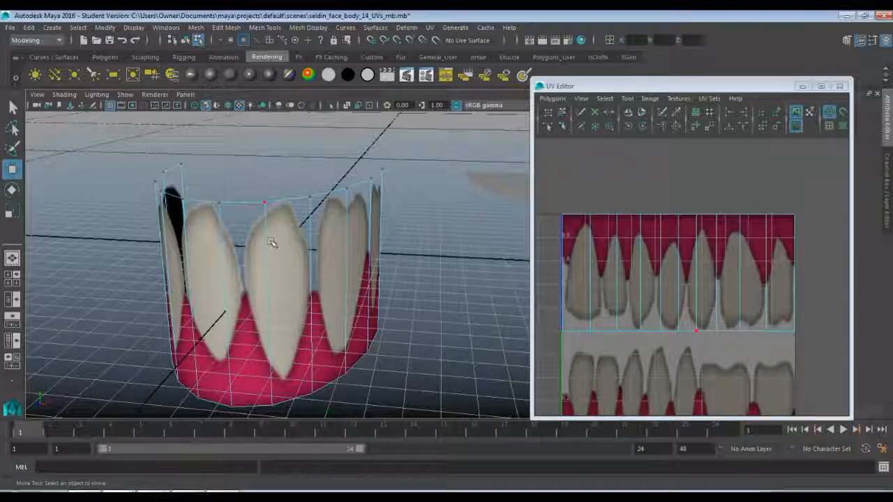
mouse_move(272, 242)
alt+mouse_down()
mouse_move(326, 263)
mouse_move(504, 265)
mouse_move(279, 253)
alt+mouse_up()
Cut the UVs along the vertical edge at the wall's front centre.
key(F10)
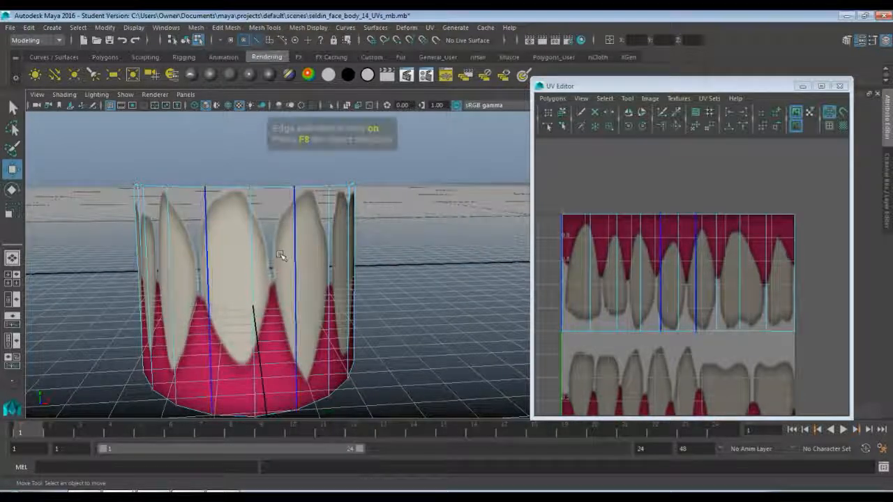
click(255, 263)
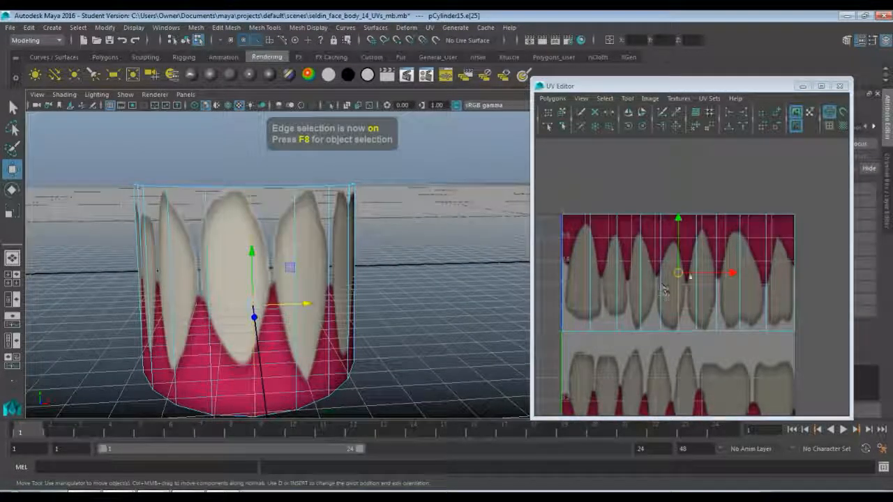
click(553, 98)
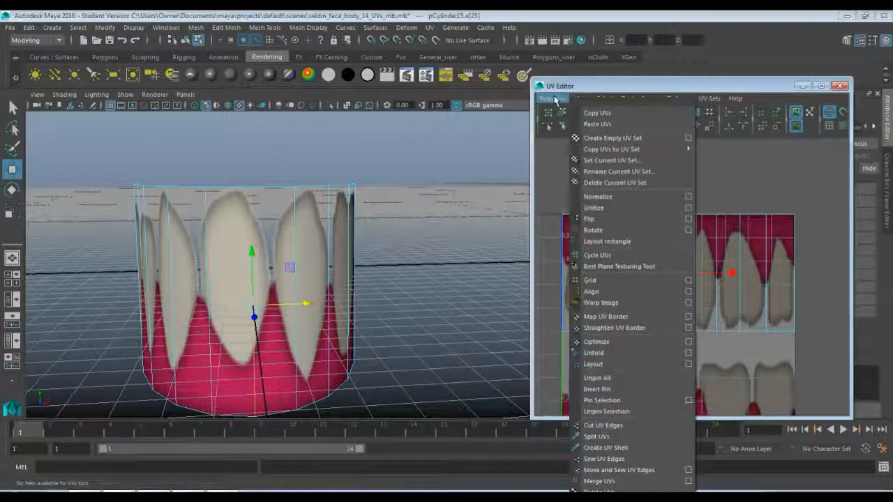
click(636, 424)
Select the left half's UV shell and move it straight up, clear of the teeth image.
right_drag(643, 279, 687, 279)
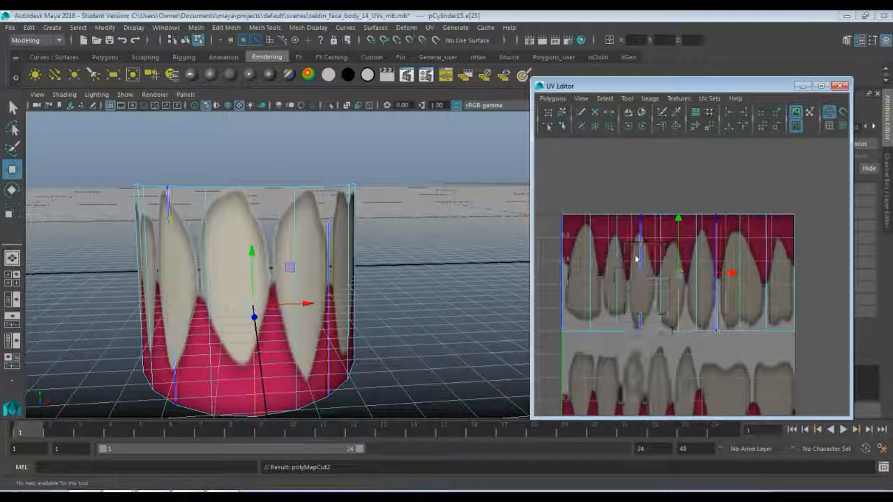
click(571, 226)
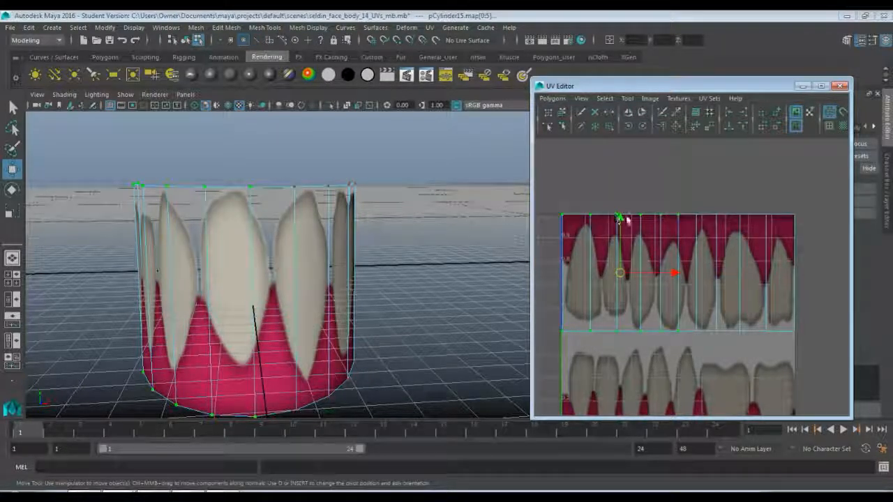
drag(623, 222, 604, 38)
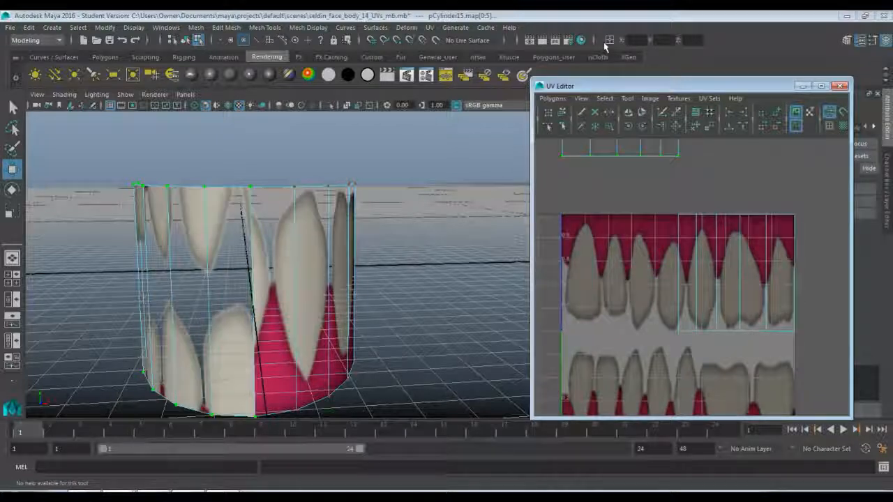
Move the remaining half shell left over the upper teeth and scale it horizontally to span nearly the full image width.
click(683, 221)
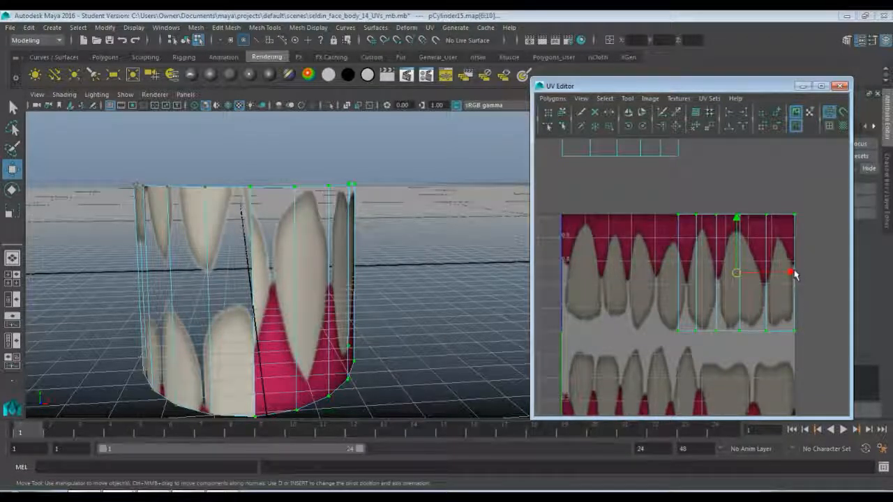
drag(792, 274, 729, 273)
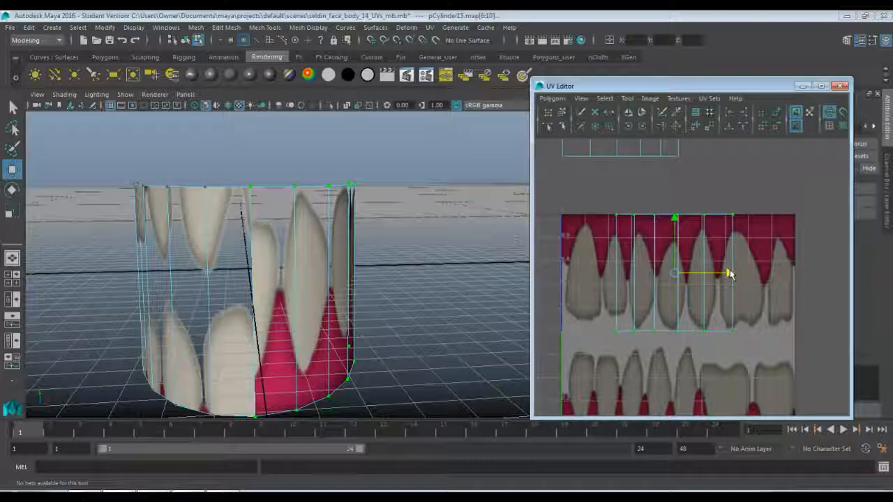
key(r)
drag(728, 277, 778, 278)
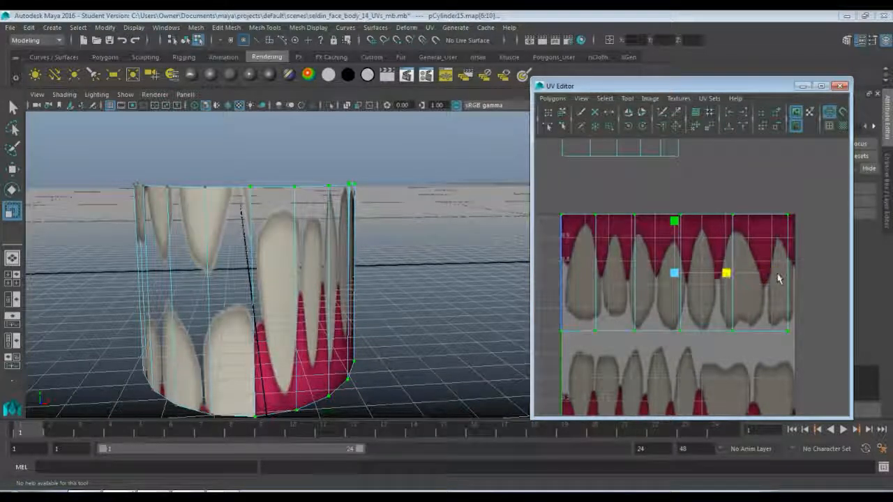
click(754, 314)
right_drag(771, 297, 802, 306)
Snap the shell's first UV column to the image's left edge and the next two columns to the 0.2 and 0.4 grid lines.
drag(541, 207, 577, 367)
key(w)
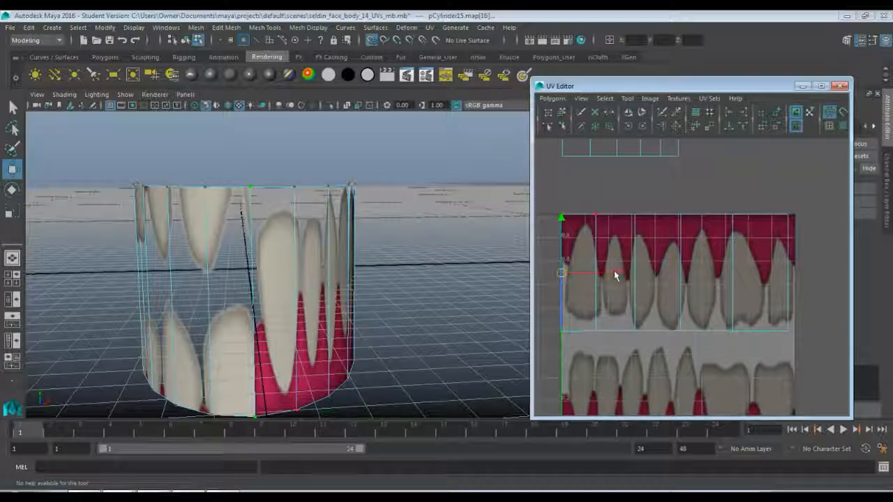
mouse_move(616, 274)
mouse_down()
mouse_move(605, 281)
mouse_move(613, 282)
mouse_up()
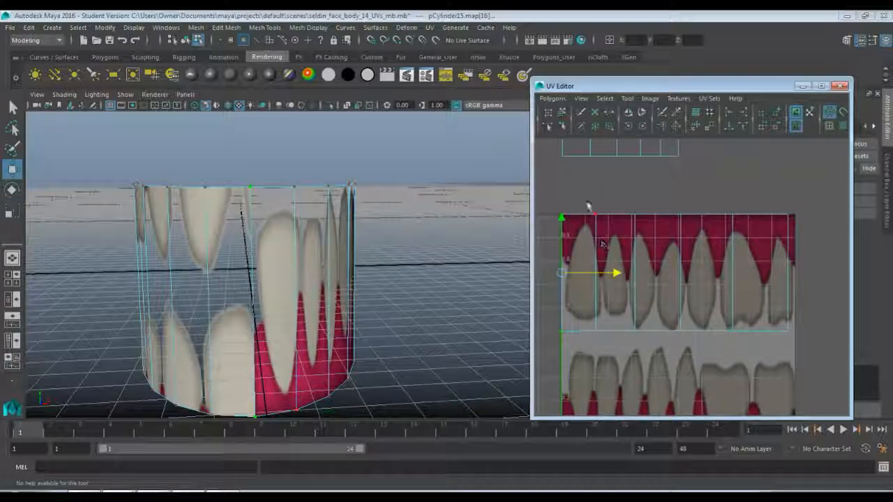
drag(587, 199, 616, 360)
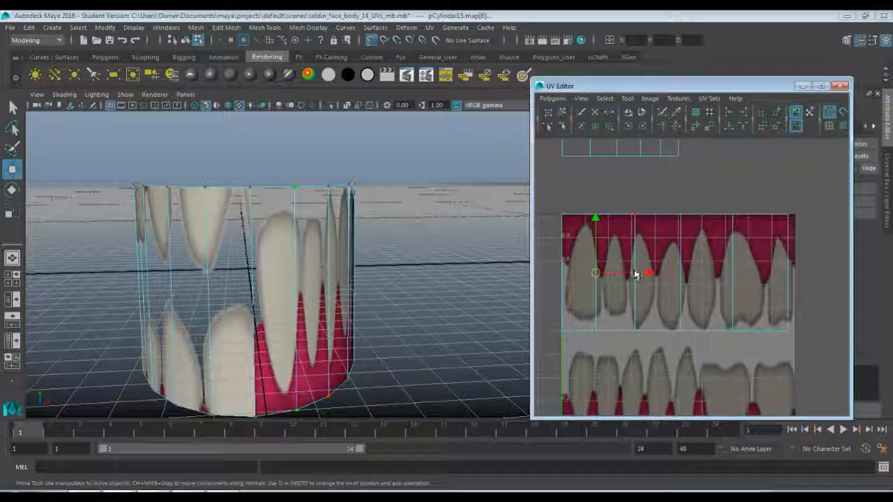
drag(648, 274, 655, 274)
drag(623, 200, 649, 359)
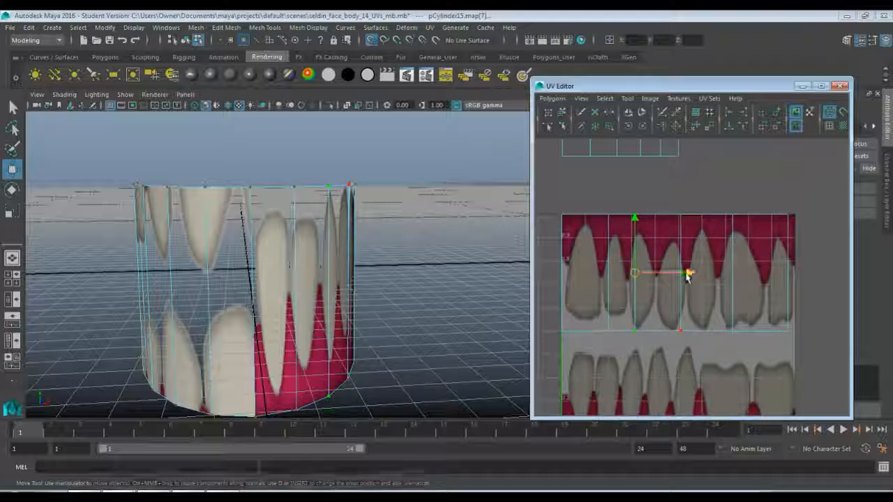
drag(688, 274, 704, 273)
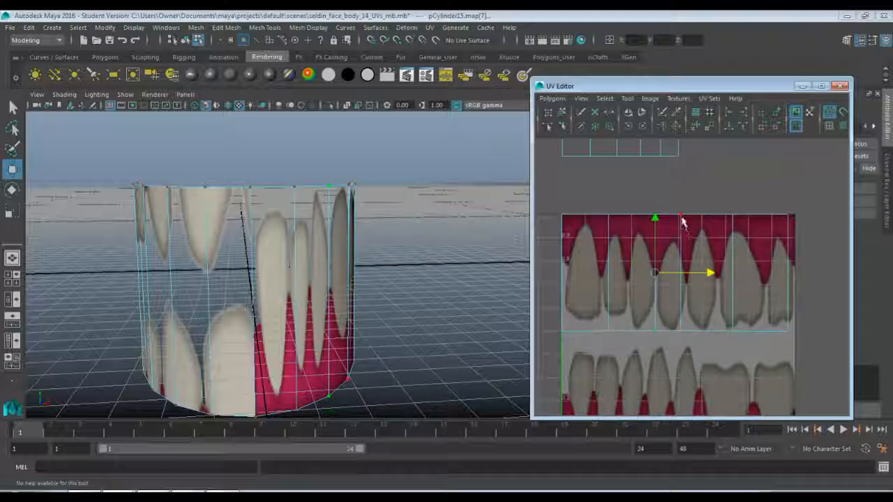
Snap the shell's last UV column to the image's right edge.
drag(766, 212, 794, 340)
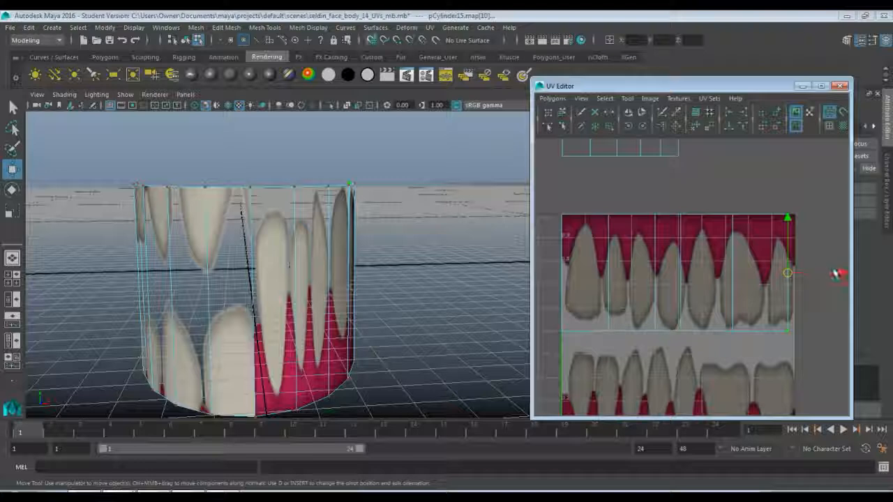
drag(836, 274, 847, 272)
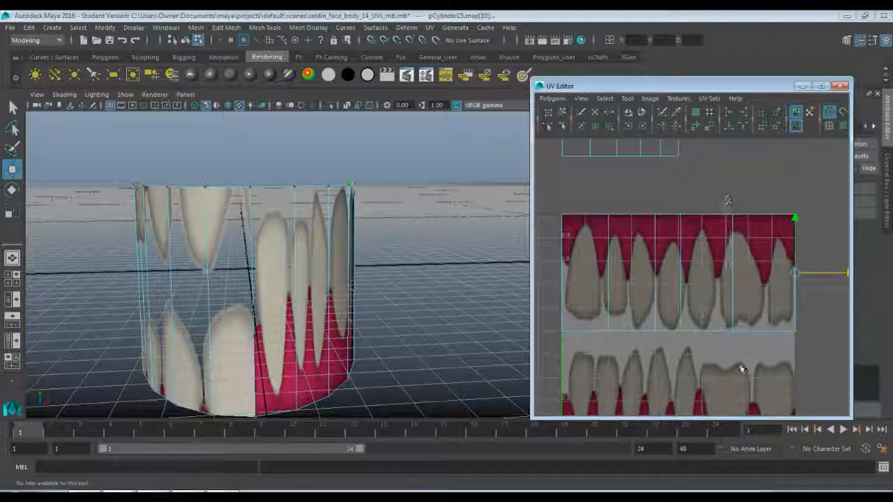
drag(727, 201, 741, 370)
drag(780, 272, 785, 273)
click(795, 214)
key(x)
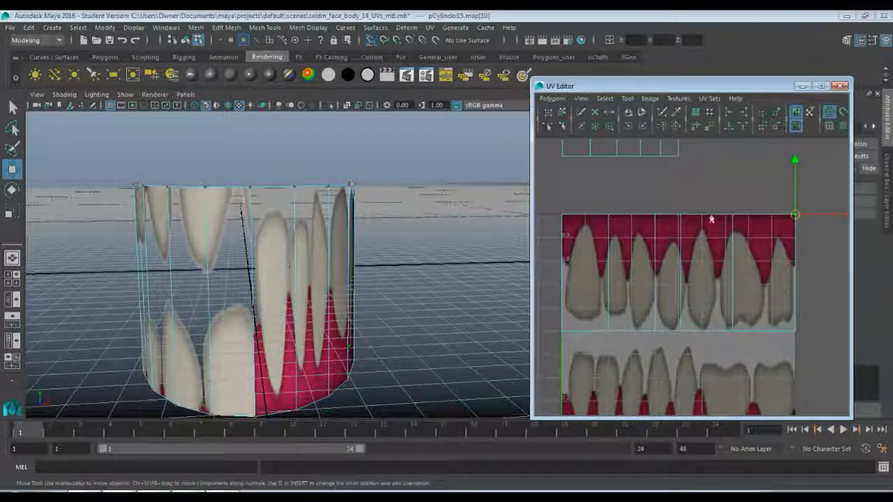
Snap the shell's two remaining inner UV columns to the 0.8 and 0.6 grid lines.
drag(721, 198, 742, 352)
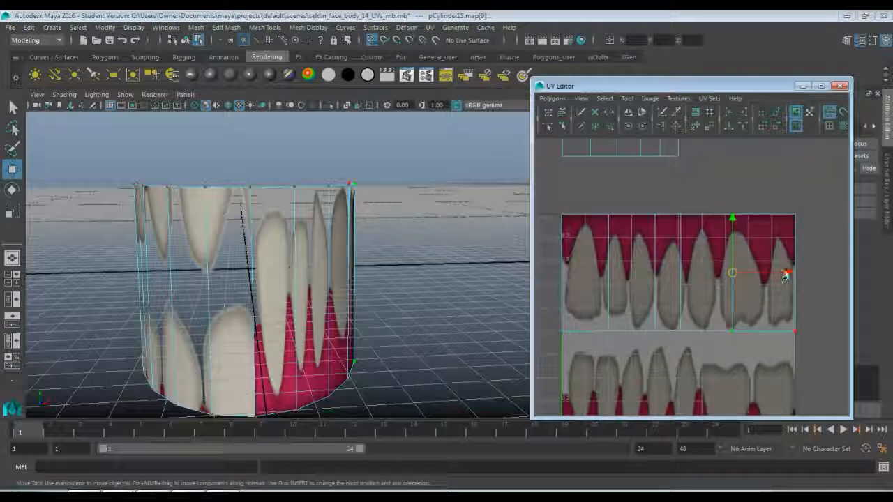
drag(784, 276, 802, 274)
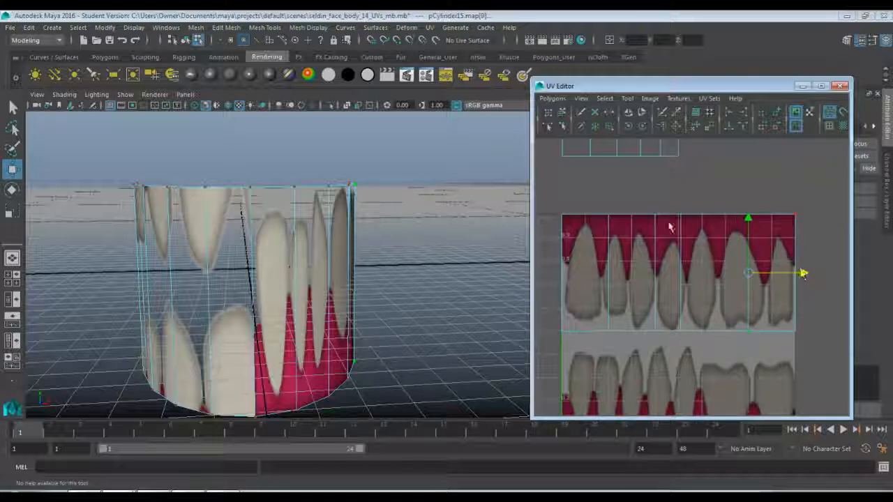
drag(668, 216, 688, 363)
key(x)
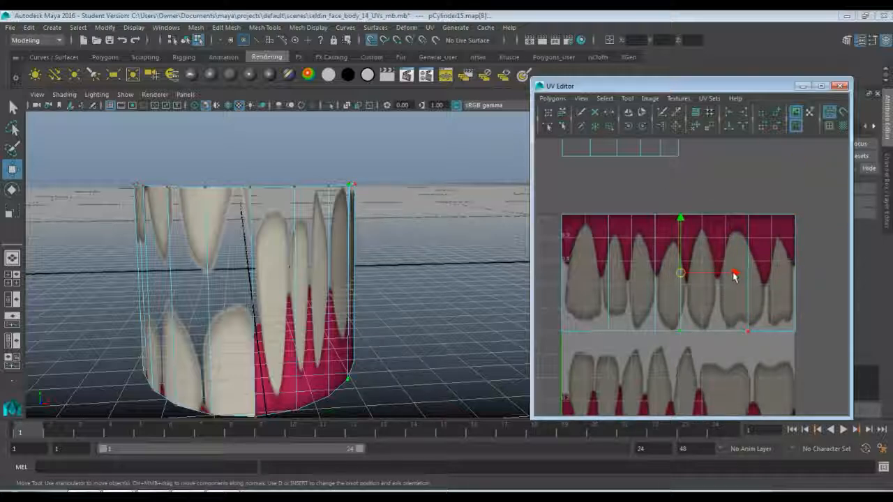
drag(733, 274, 755, 274)
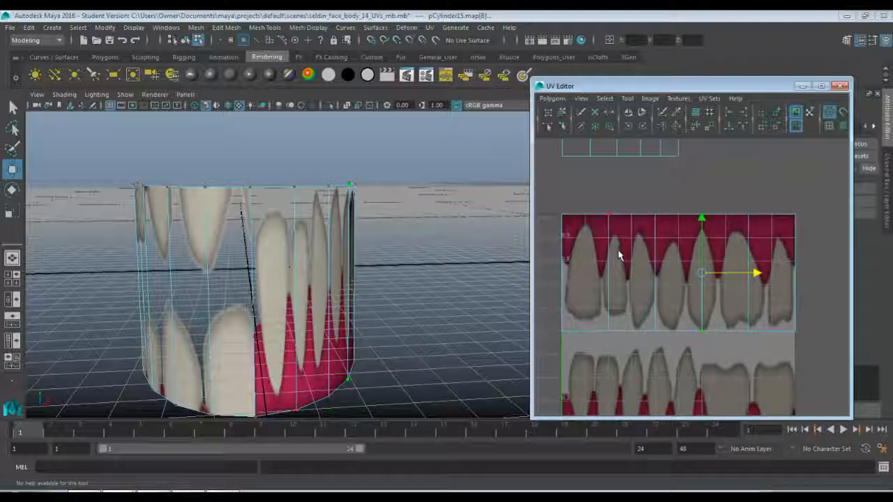
drag(548, 195, 830, 364)
drag(679, 219, 677, 188)
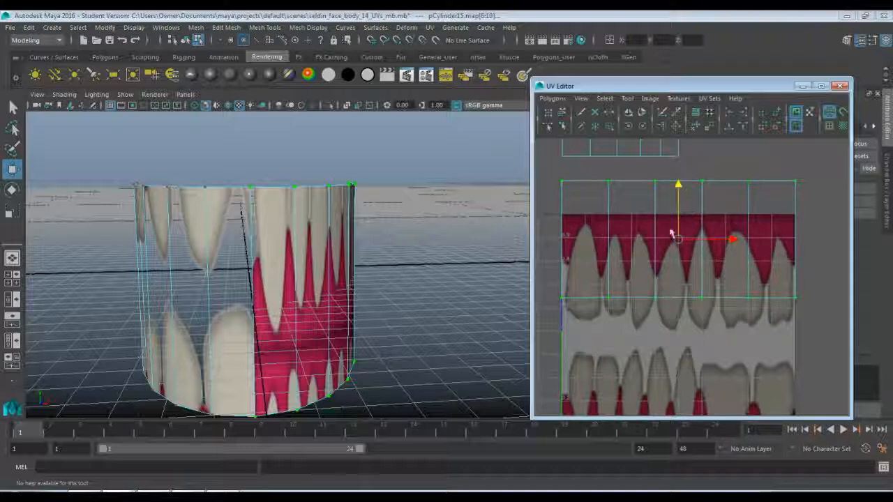
key(ctrl+z)
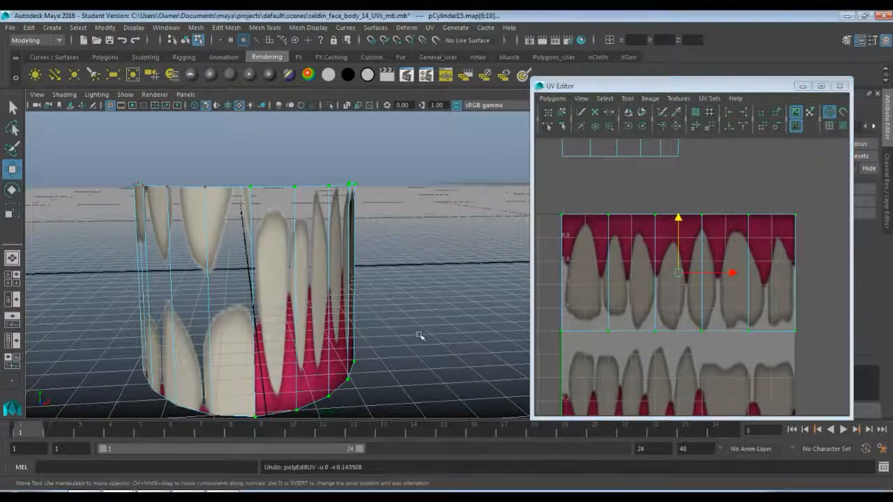
Snap the second half shell's last UV column to the image's right edge and the next two columns to the 0.8 and 0.6 grid lines.
mouse_move(419, 336)
alt+mouse_down()
mouse_move(353, 333)
mouse_move(398, 325)
mouse_move(402, 336)
alt+mouse_up()
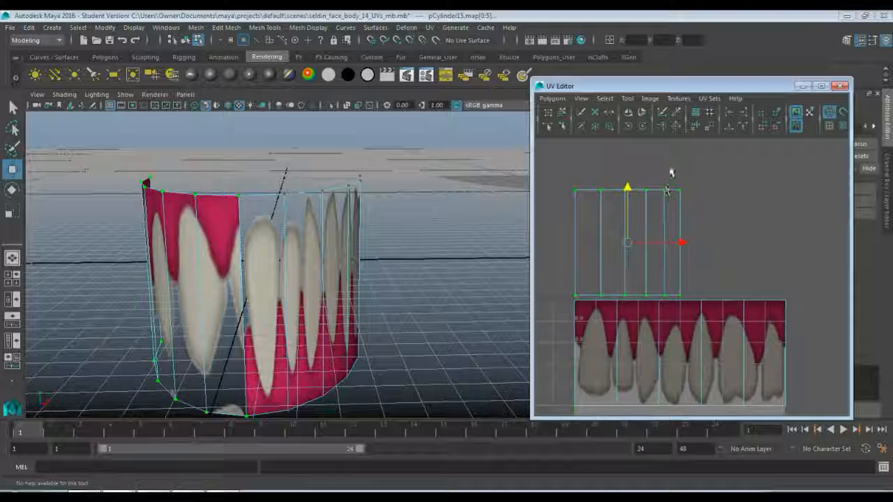
drag(669, 168, 710, 303)
key(x)
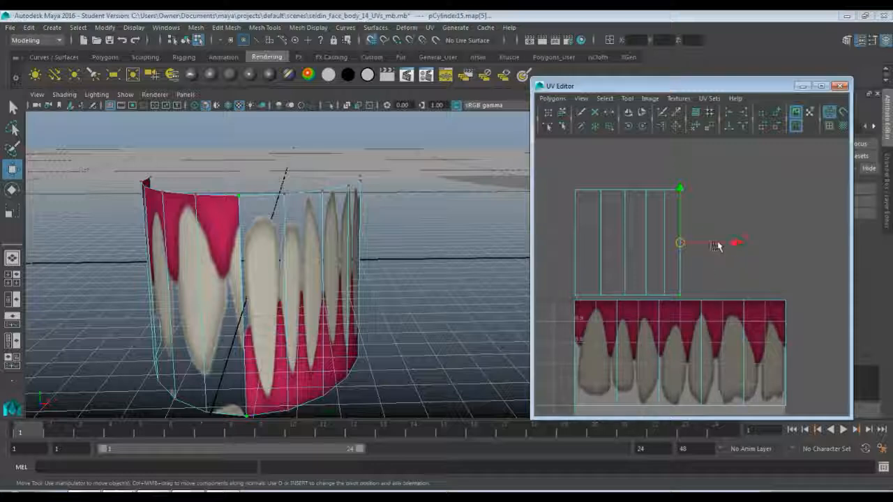
drag(735, 242, 811, 249)
drag(657, 169, 690, 300)
key(x)
drag(719, 243, 799, 243)
drag(639, 174, 663, 299)
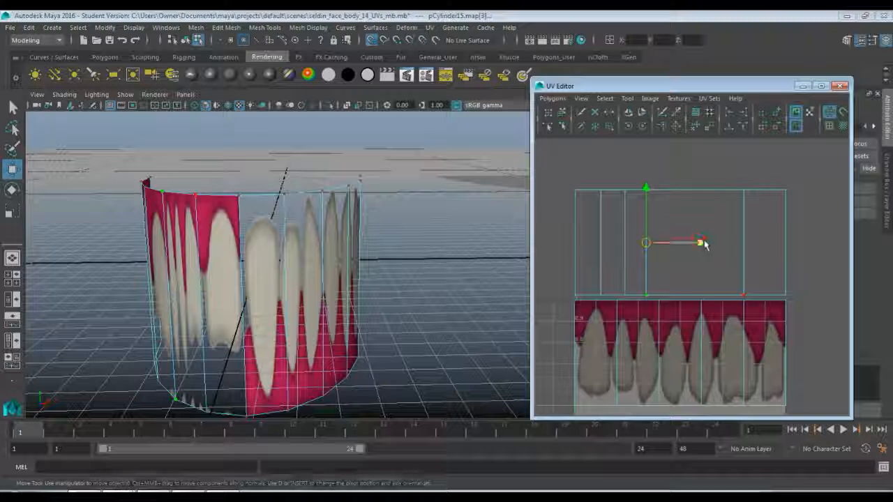
drag(703, 249, 758, 245)
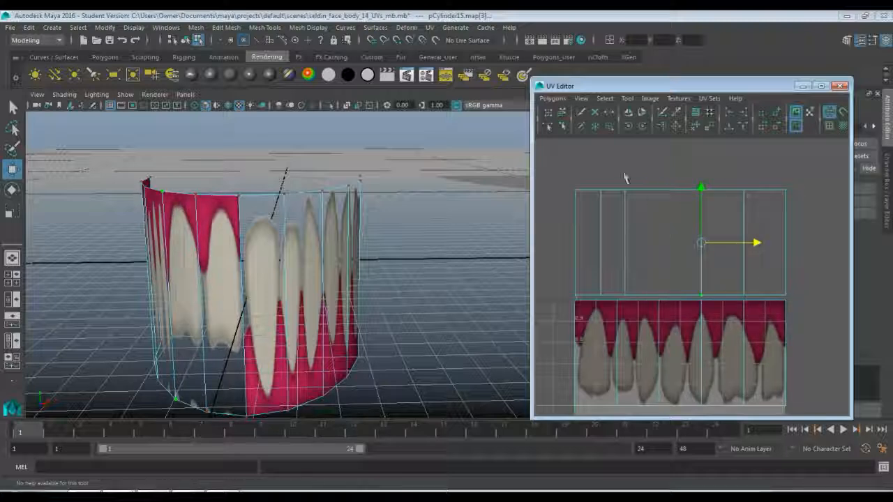
Snap the shell's remaining inner UV columns to the 0.4 and 0.2 grid lines and its first column to the image's left edge.
drag(620, 170, 634, 299)
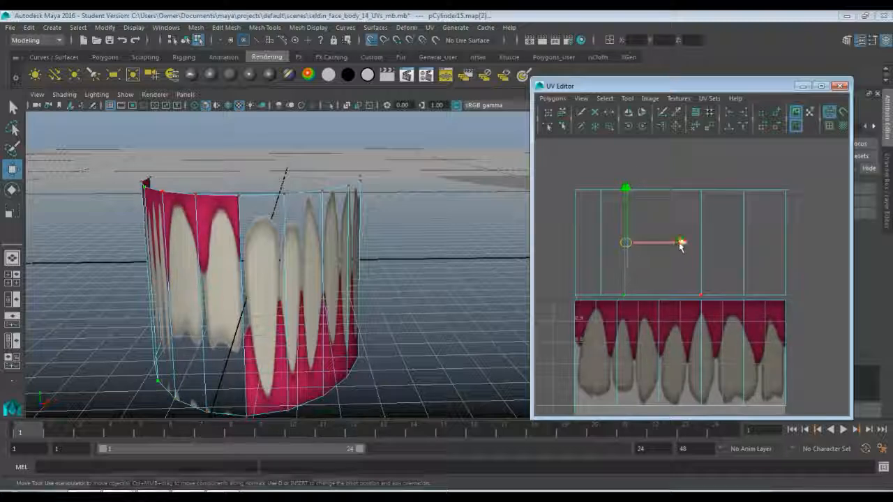
drag(679, 243, 709, 244)
drag(591, 172, 612, 298)
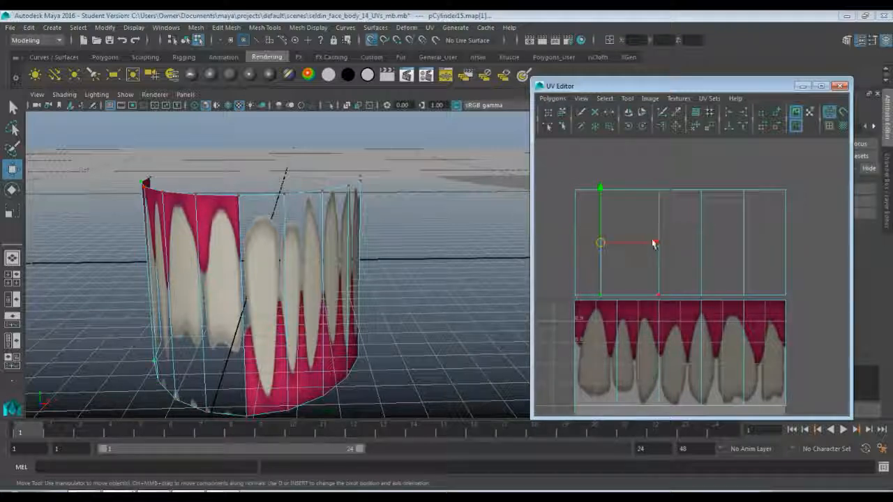
drag(658, 242, 671, 242)
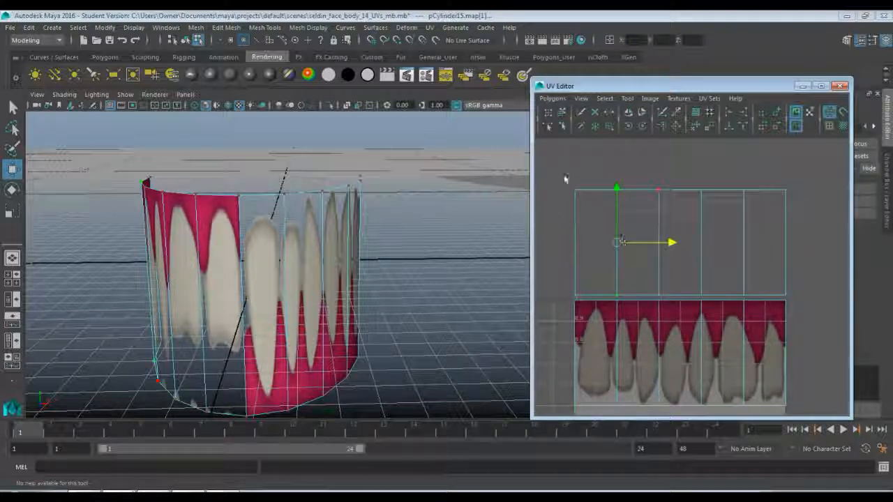
drag(565, 174, 590, 303)
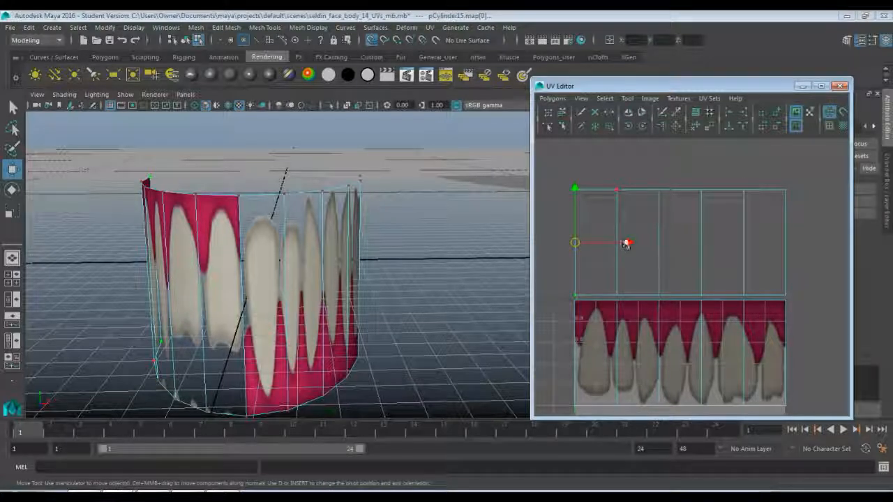
mouse_move(626, 243)
mouse_down()
mouse_move(618, 243)
mouse_move(631, 244)
mouse_up()
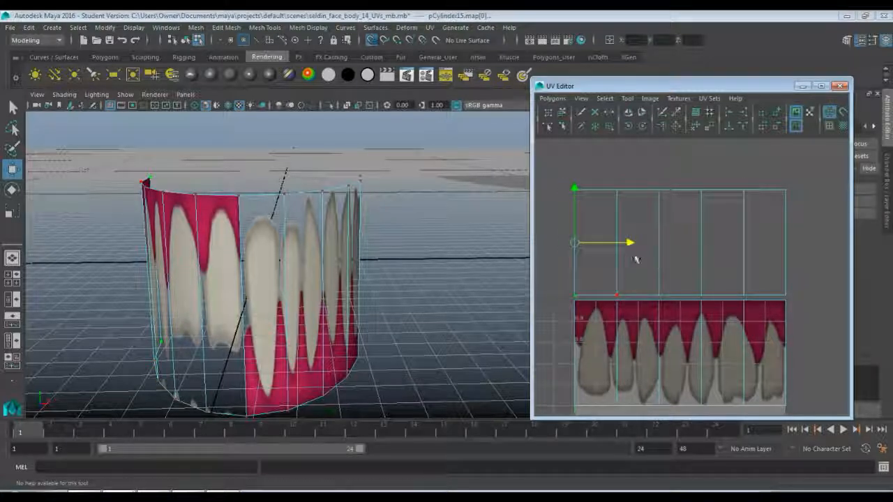
Try flipping the whole second half shell in the U direction.
right_drag(655, 194, 683, 193)
double_click(656, 194)
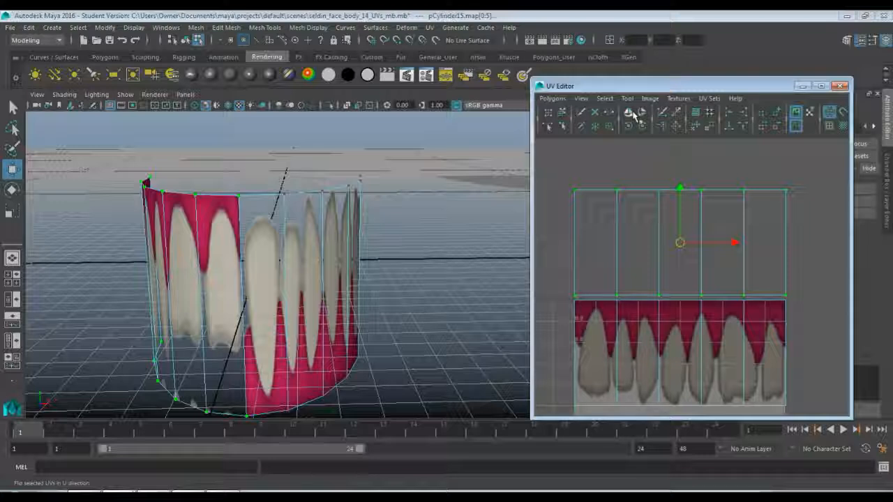
click(631, 115)
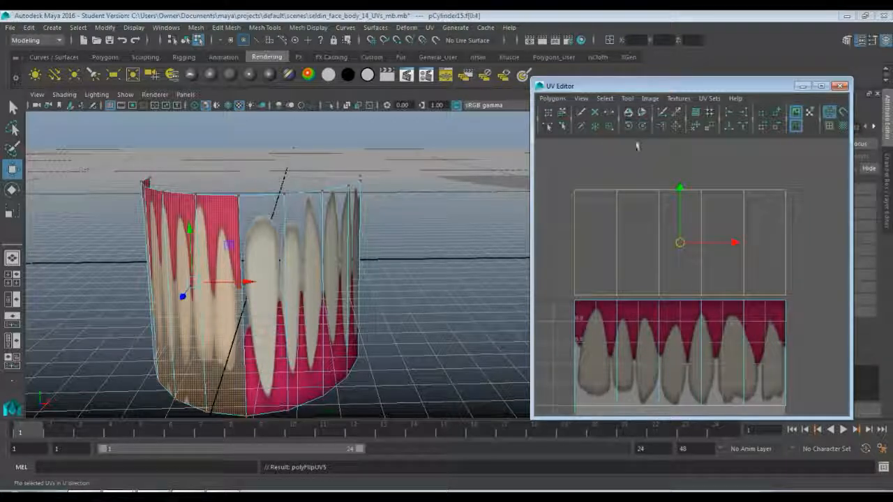
key(ctrl+z)
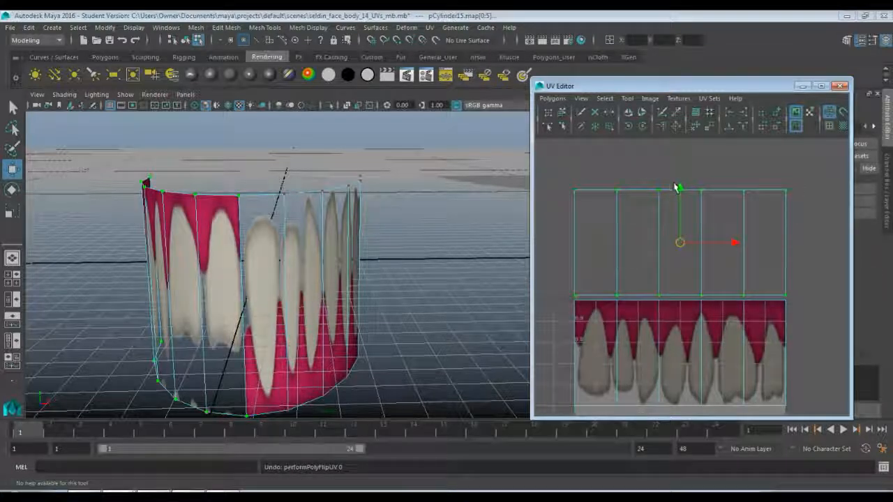
Move the second half shell down over the upper teeth in the texture image.
drag(680, 191, 664, 305)
alt+middle_drag(612, 263, 618, 167)
drag(681, 222, 681, 234)
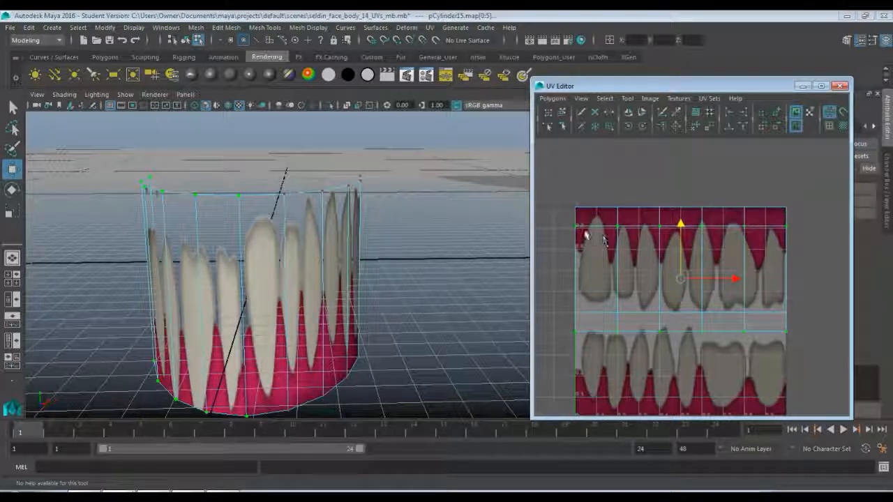
Snap the shell's top UV row to the image's top edge and its bottom row to the image's horizontal midline.
drag(566, 220, 812, 244)
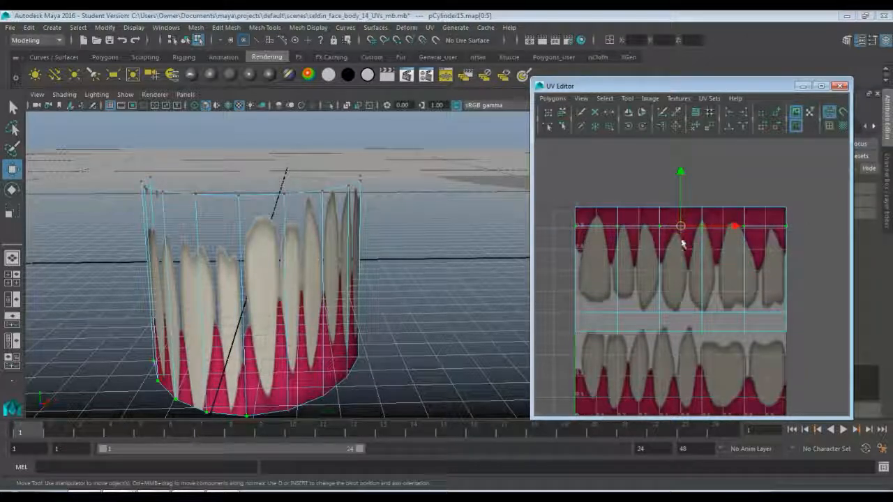
drag(681, 208, 680, 188)
drag(572, 329, 805, 343)
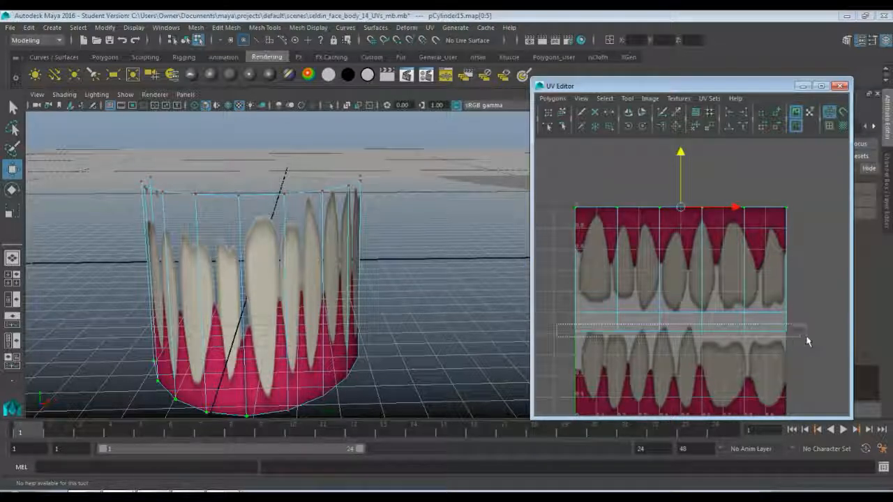
drag(680, 280, 680, 259)
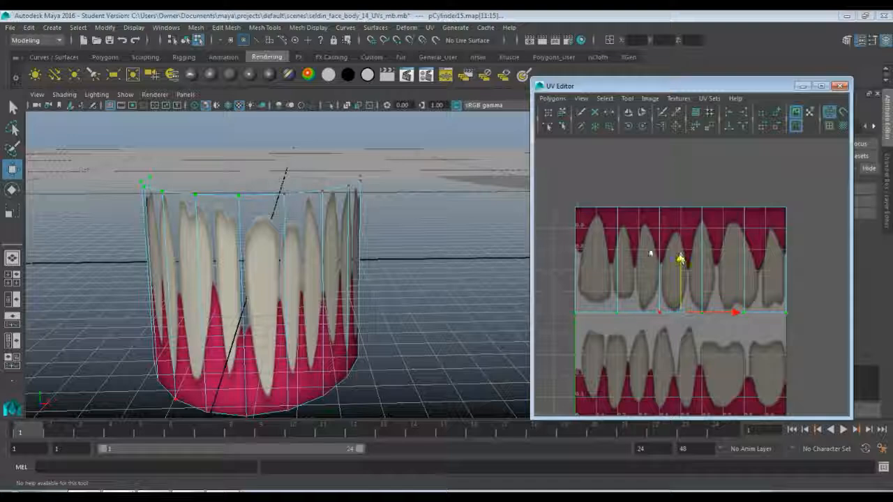
mouse_move(298, 291)
alt+mouse_down()
mouse_move(409, 294)
mouse_move(307, 300)
alt+mouse_up()
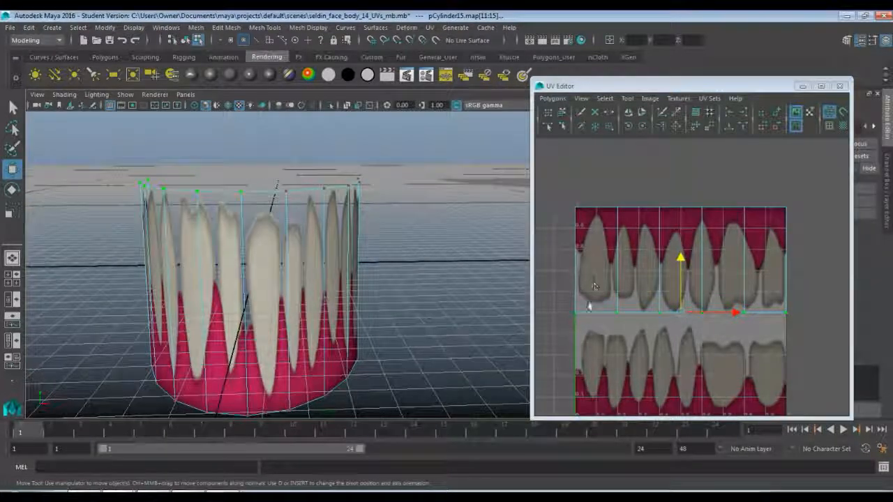
Select the second of the two overlapping half shells and flip its UVs in the U direction.
right_drag(587, 306, 618, 302)
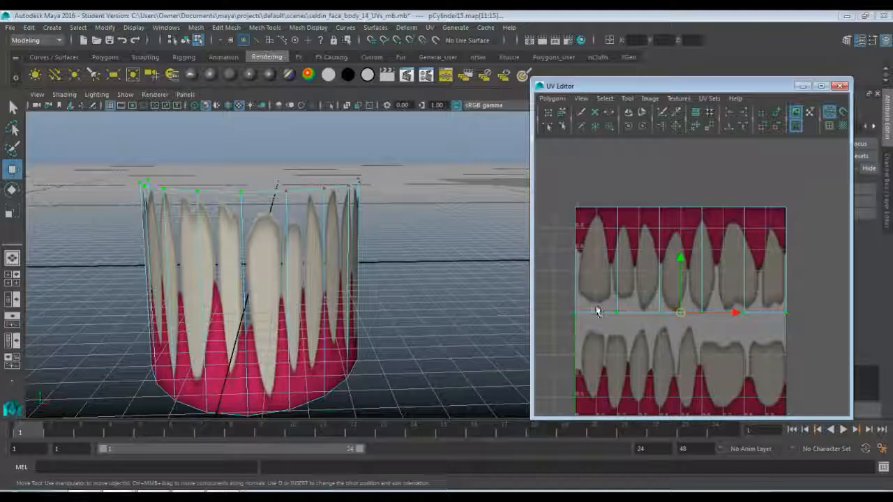
click(596, 307)
double_click(595, 306)
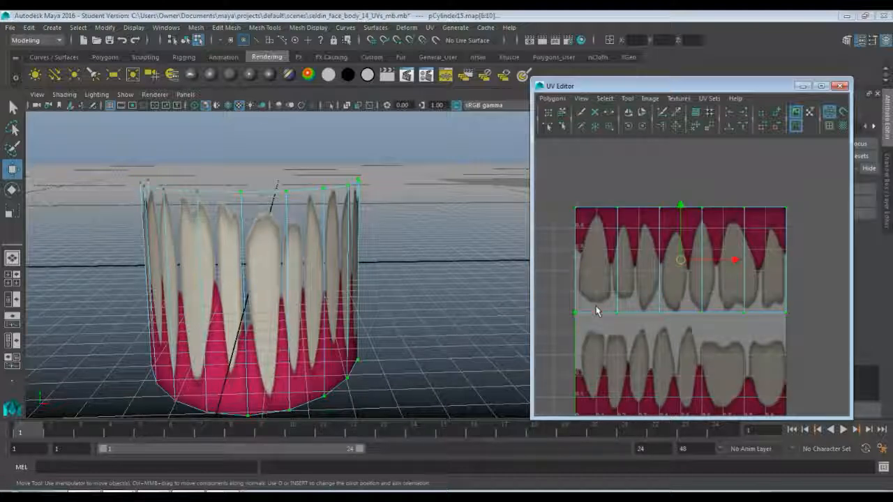
double_click(733, 226)
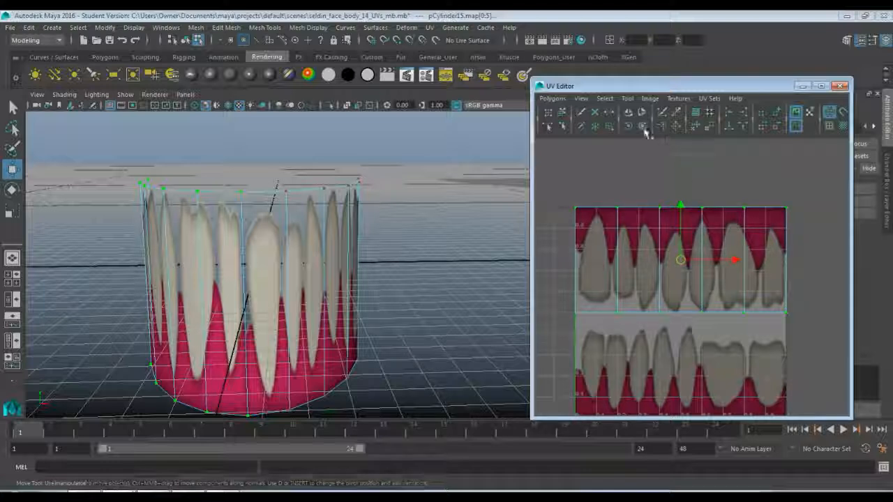
click(629, 114)
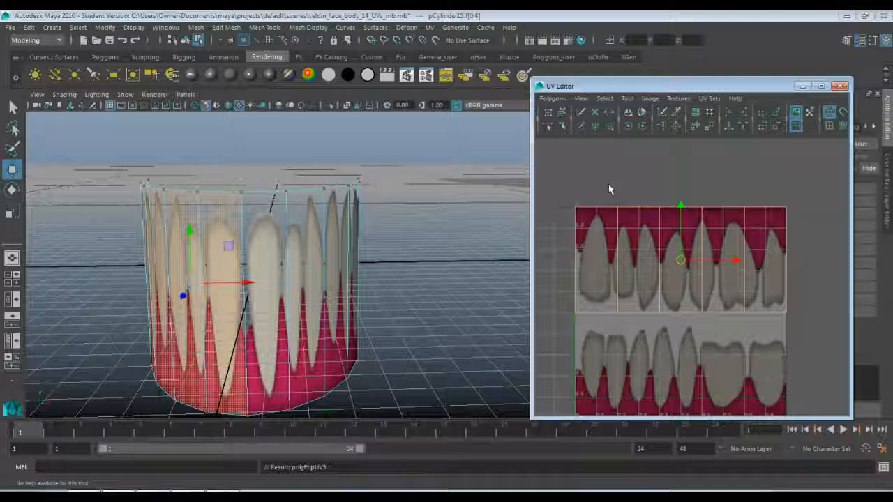
Examine the mirrored teeth texture on the cylinder, especially the gum seam between the two front teeth.
click(608, 184)
right_drag(354, 239, 385, 198)
alt+drag(299, 292, 349, 299)
click(373, 300)
key(t)
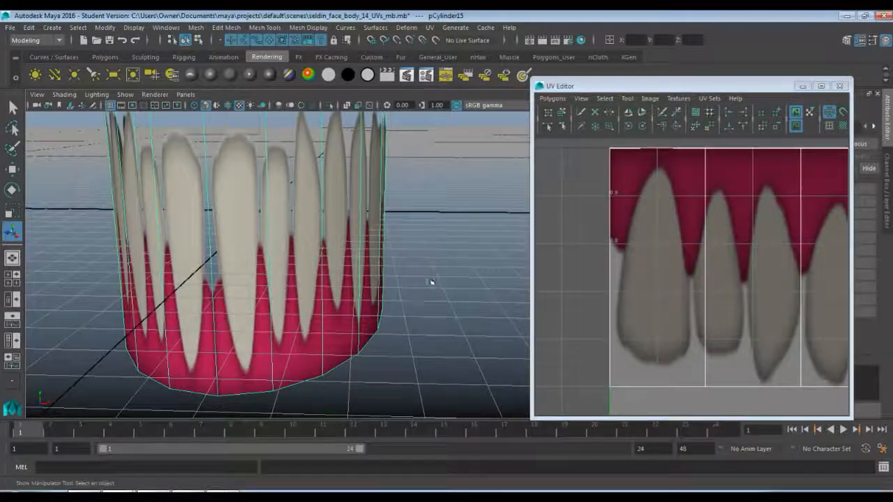
scroll(433, 278, down, 3)
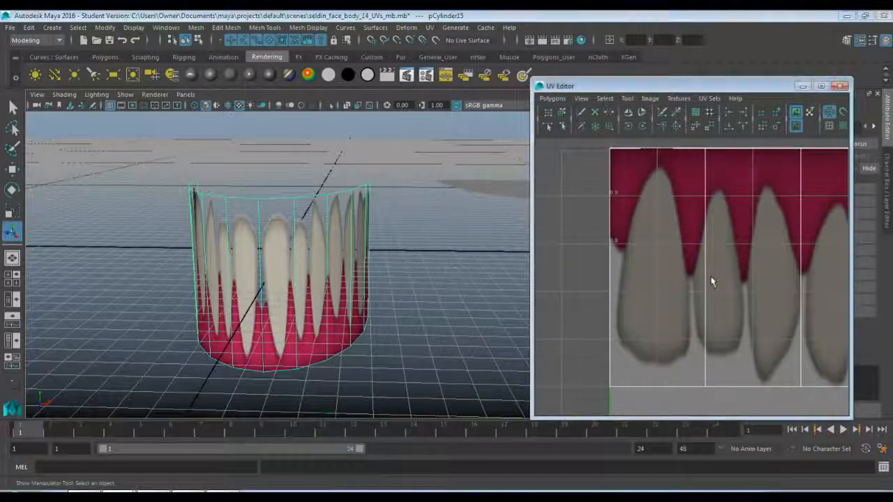
scroll(713, 275, down, 5)
alt+middle_drag(714, 273, 635, 265)
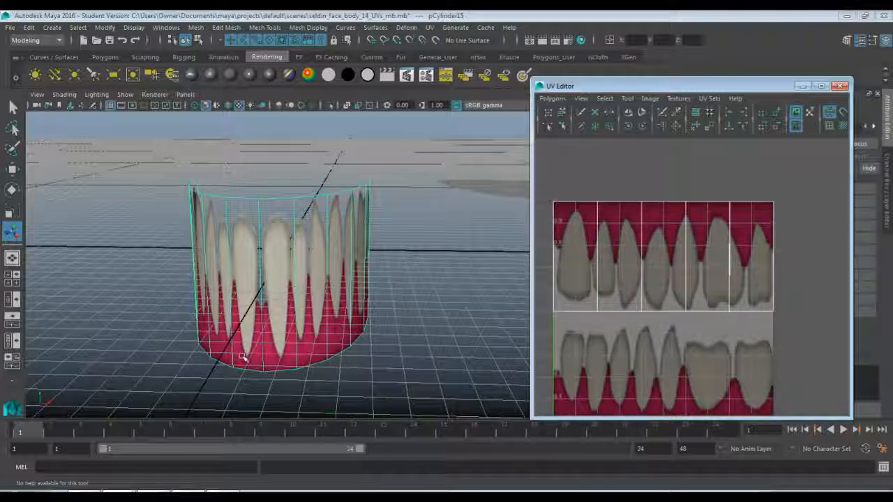
scroll(260, 362, up, 8)
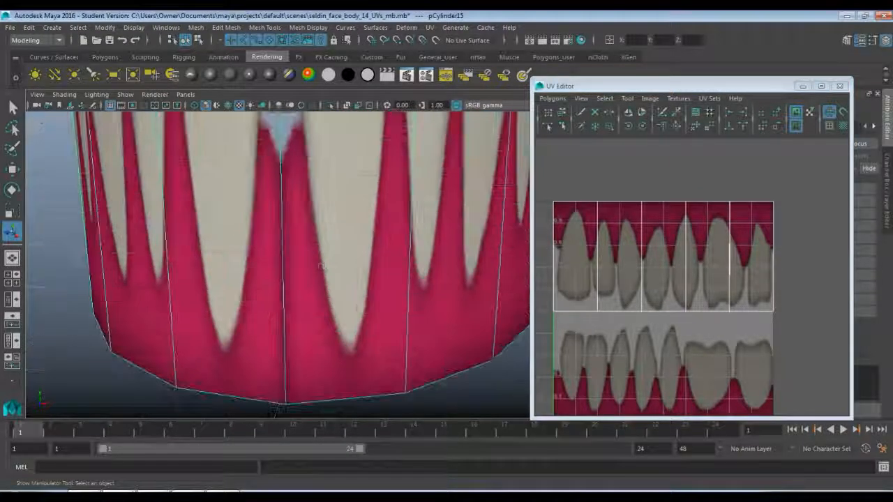
click(67, 275)
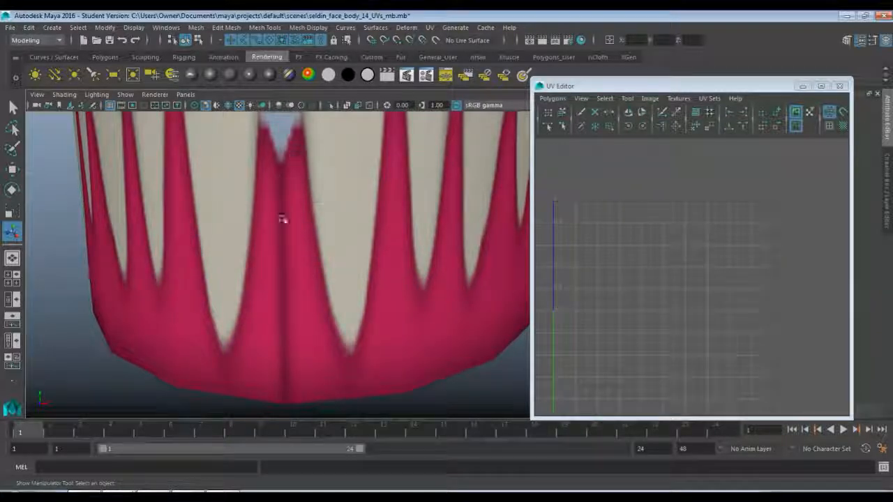
click(286, 262)
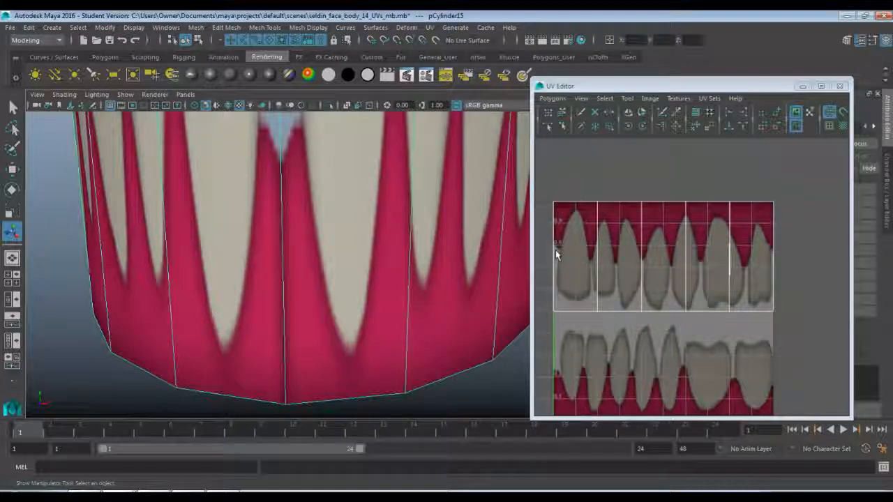
Select the UVs of the overlapping half shells along the image's left edge, where the front seam lies.
key(F9)
drag(548, 286, 556, 333)
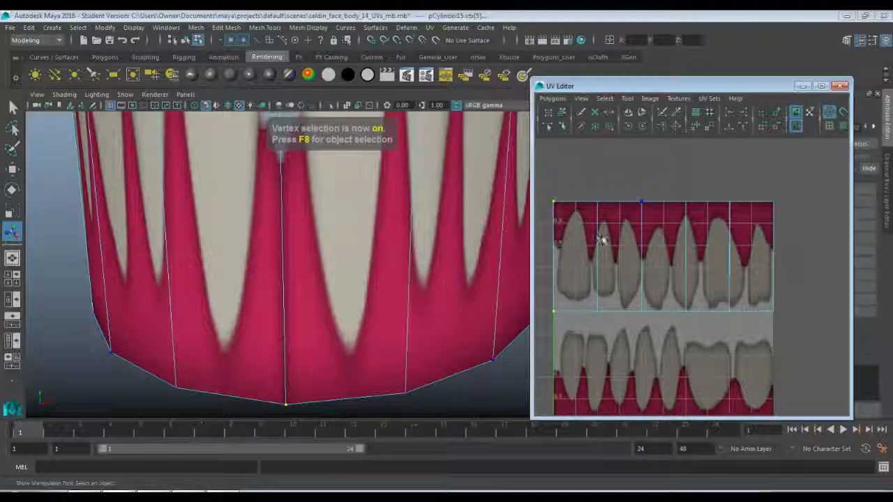
right_drag(598, 237, 606, 242)
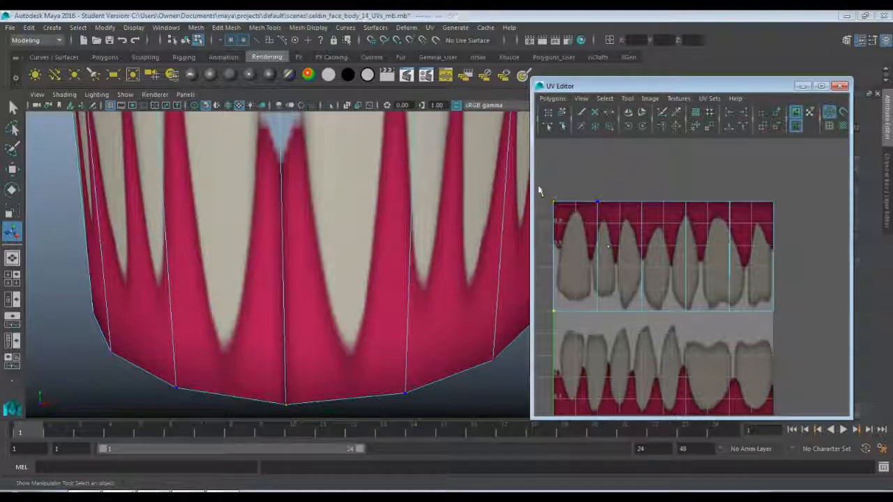
drag(546, 176, 564, 332)
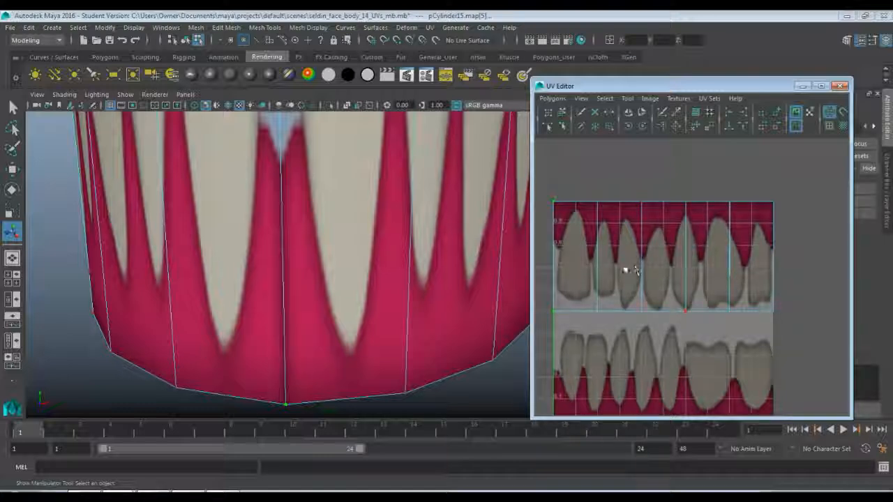
click(167, 492)
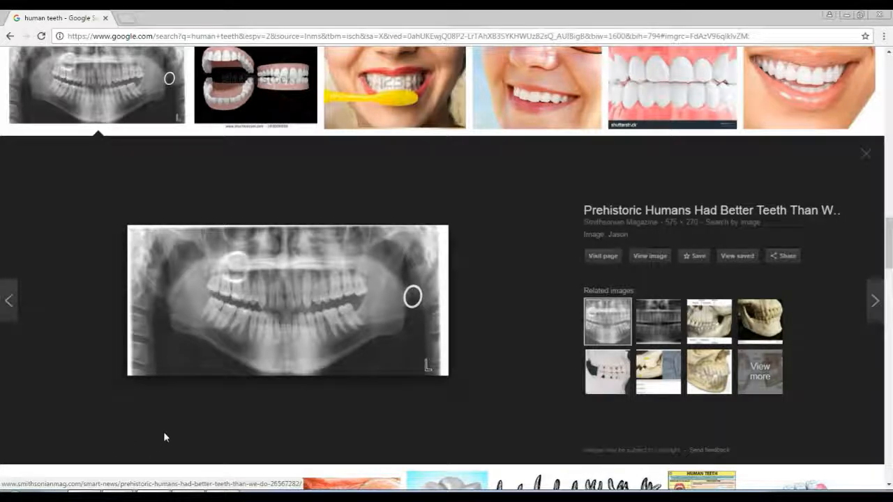
click(152, 492)
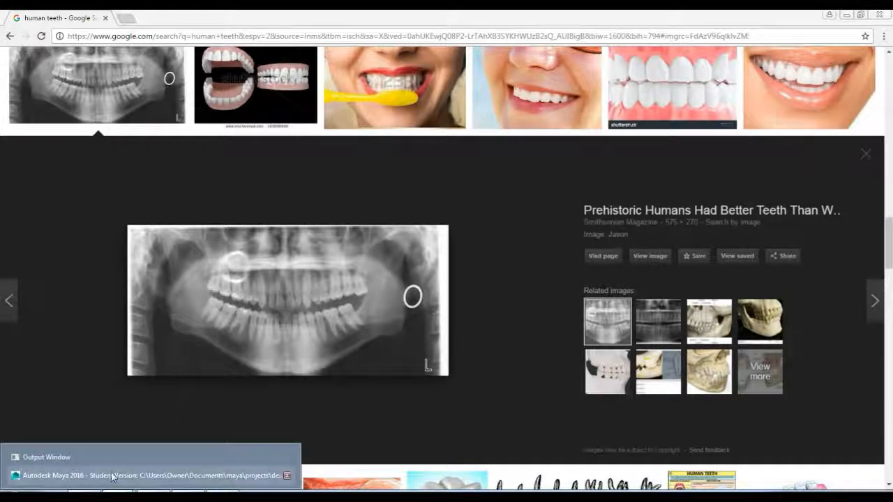
click(154, 475)
Move the front seam UVs slightly inward along U from the image's left edge to tighten the gap between the front teeth.
scroll(570, 267, up, 2)
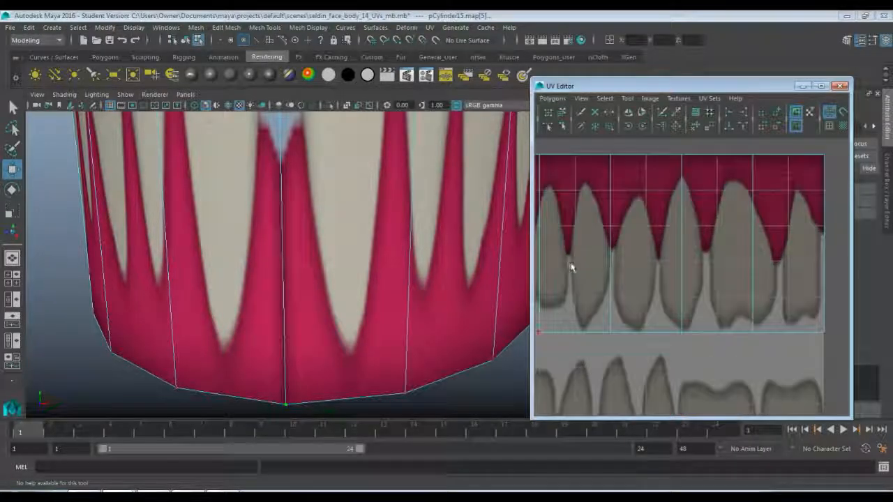
alt+middle_drag(556, 211, 707, 216)
scroll(696, 226, up, 3)
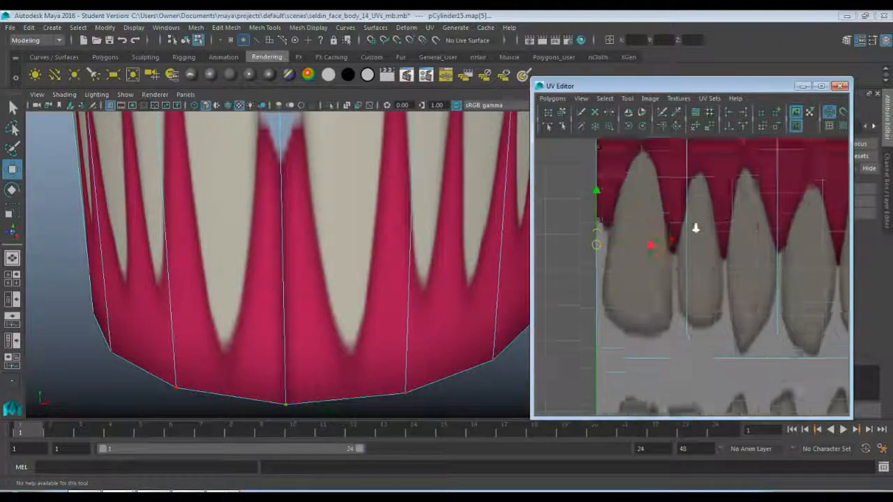
alt+middle_drag(647, 233, 632, 272)
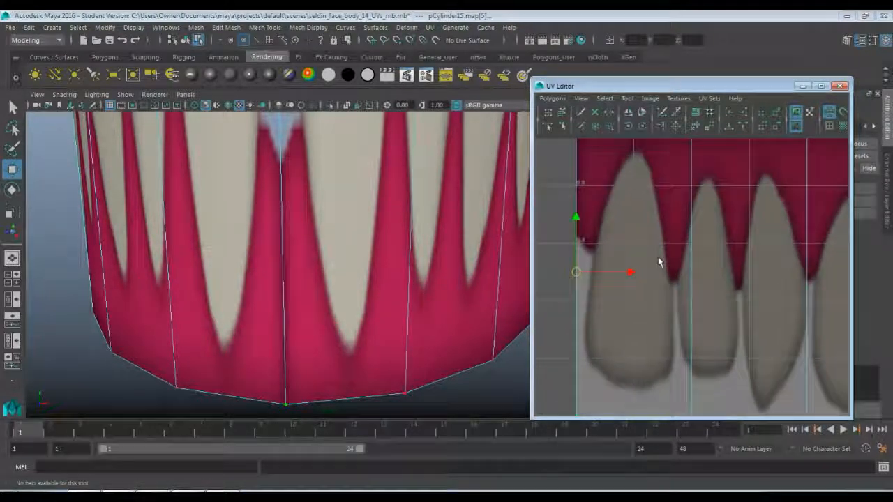
alt+middle_drag(656, 220, 659, 224)
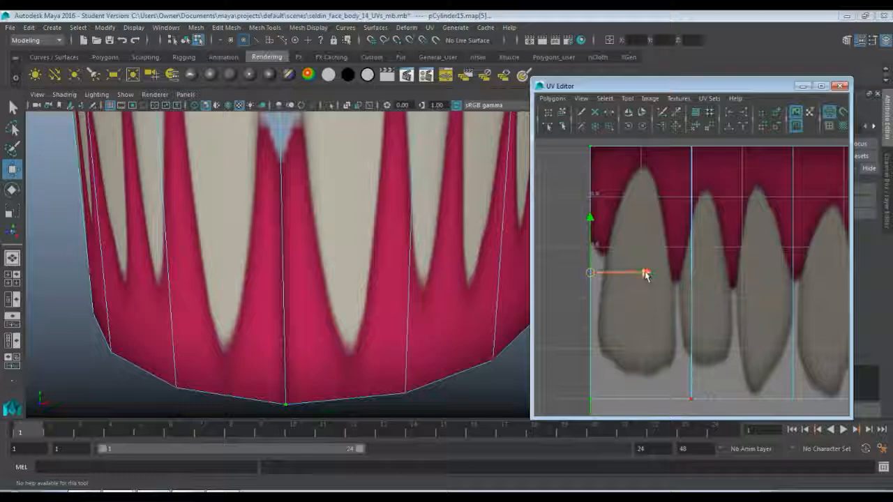
drag(646, 274, 654, 275)
scroll(351, 242, down, 5)
alt+drag(350, 241, 380, 274)
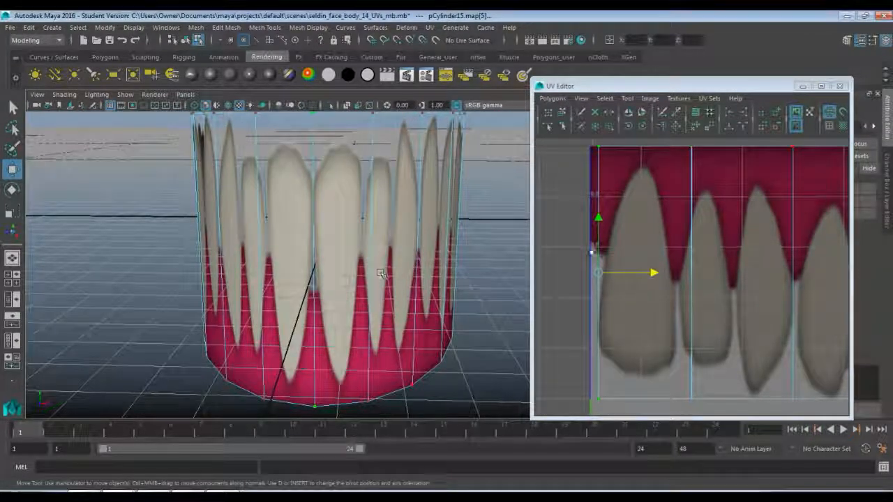
drag(653, 273, 649, 273)
click(562, 262)
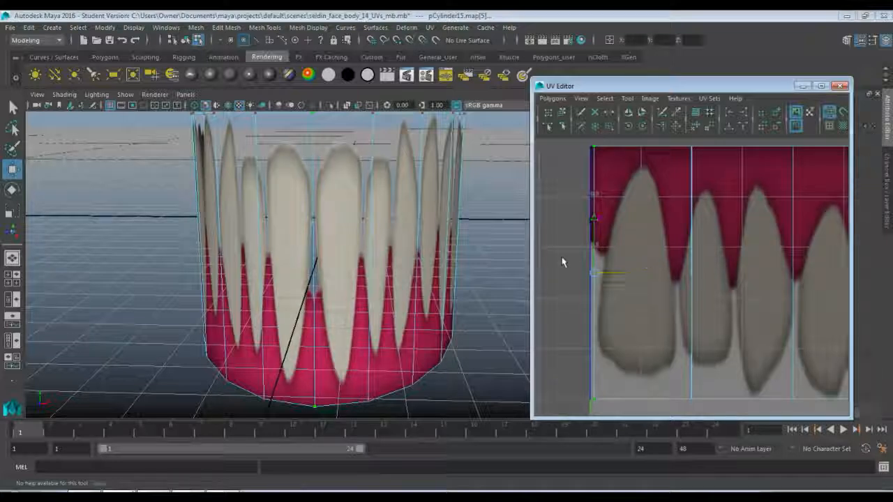
Inspect the adjusted front seam and reselect the seam UVs along the image's left edge.
right_drag(426, 205, 459, 199)
alt+drag(415, 315, 374, 320)
scroll(409, 285, up, 6)
scroll(410, 284, down, 4)
scroll(388, 288, down, 2)
scroll(391, 287, down, 2)
click(375, 320)
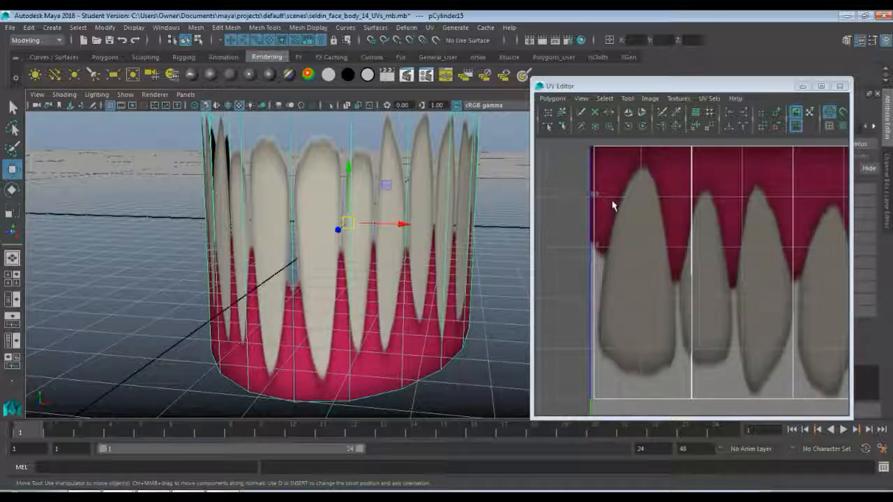
right_drag(611, 187, 658, 186)
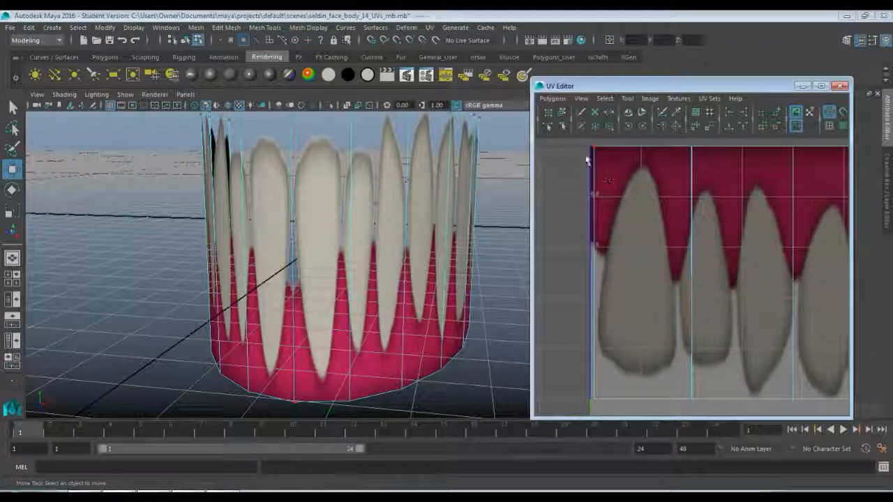
drag(583, 143, 602, 412)
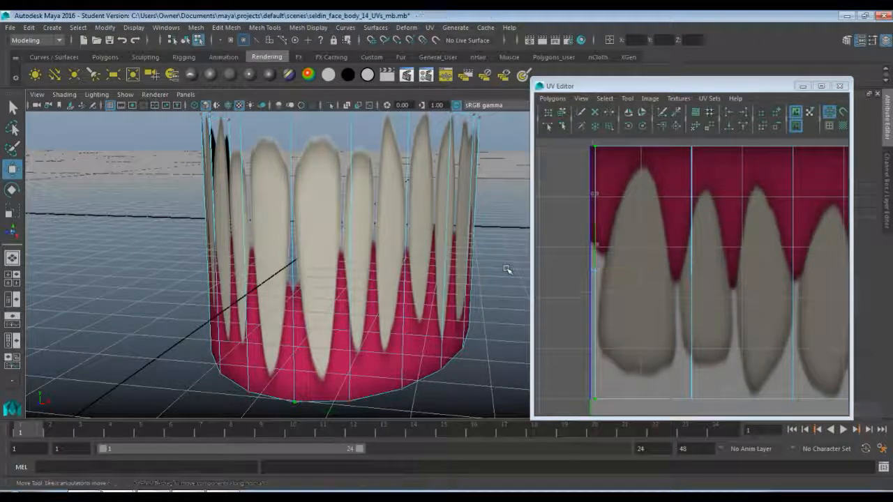
Return to object mode and examine the gums and teeth texture around the cylinder's front and sides.
right_drag(454, 203, 508, 188)
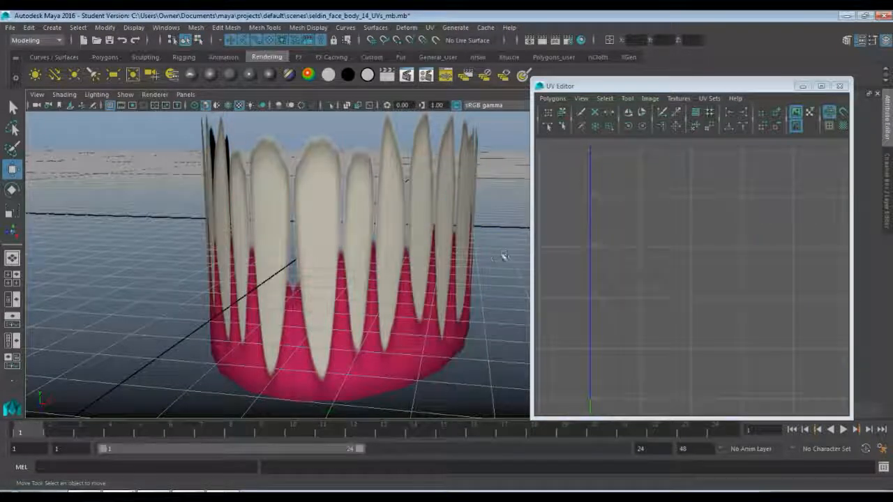
alt+middle_drag(404, 323, 416, 270)
alt+right_drag(416, 269, 437, 260)
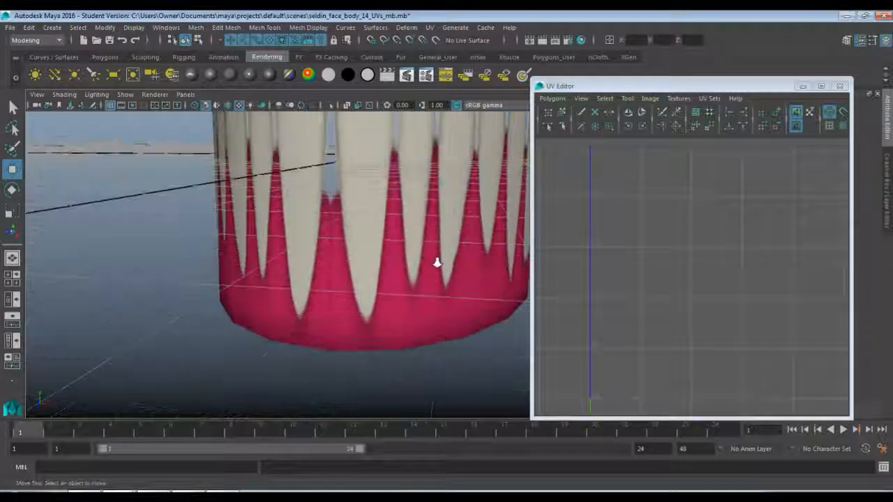
alt+drag(436, 260, 356, 328)
scroll(384, 282, down, 4)
alt+drag(377, 284, 341, 267)
scroll(381, 300, up, 3)
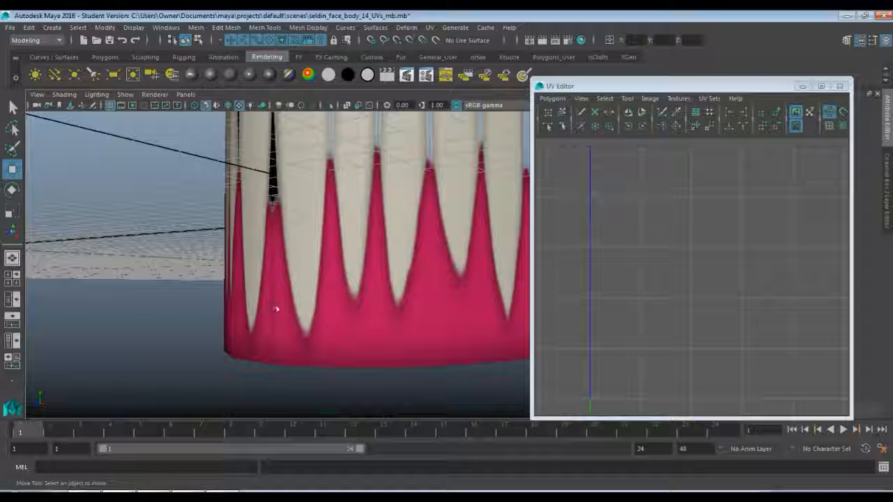
alt+drag(271, 287, 315, 276)
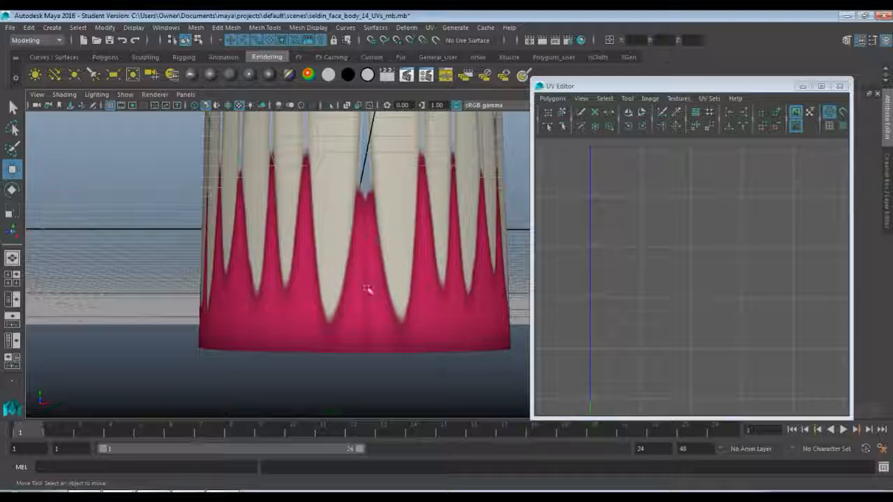
alt+drag(225, 244, 374, 251)
alt+middle_drag(375, 251, 314, 299)
scroll(314, 290, down, 4)
scroll(315, 290, up, 2)
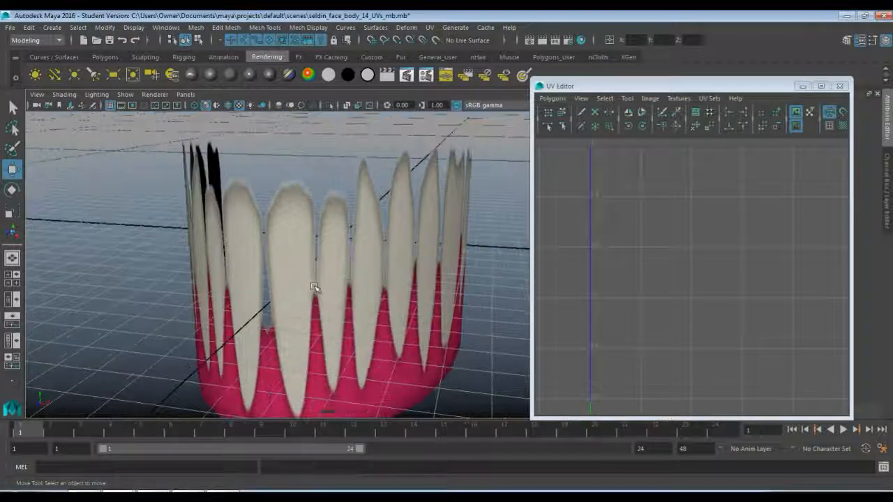
Duplicate the textured teeth cylinder and move the copy sideways along X until it stands clear of the original.
click(315, 290)
scroll(314, 291, down, 2)
alt+drag(315, 291, 316, 281)
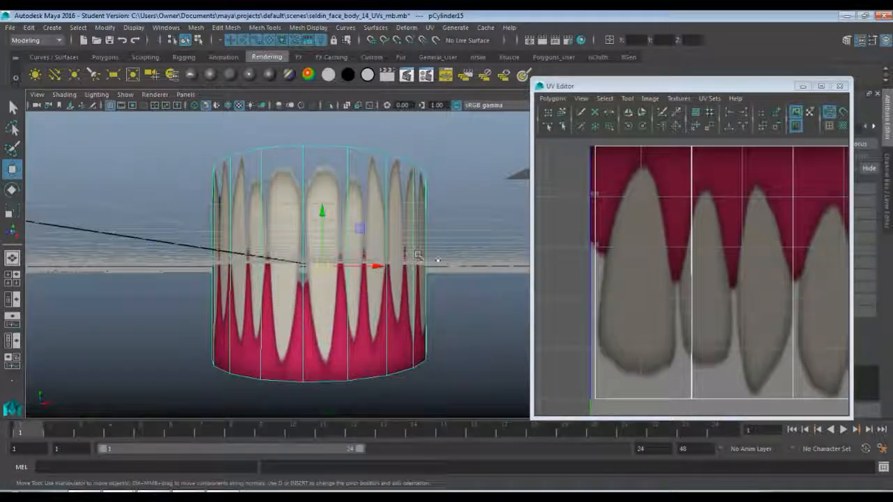
drag(689, 89, 727, 88)
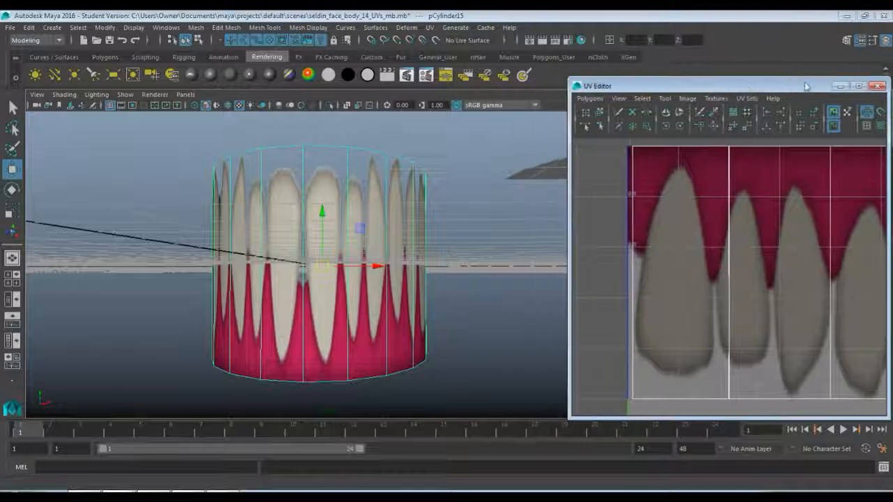
click(840, 86)
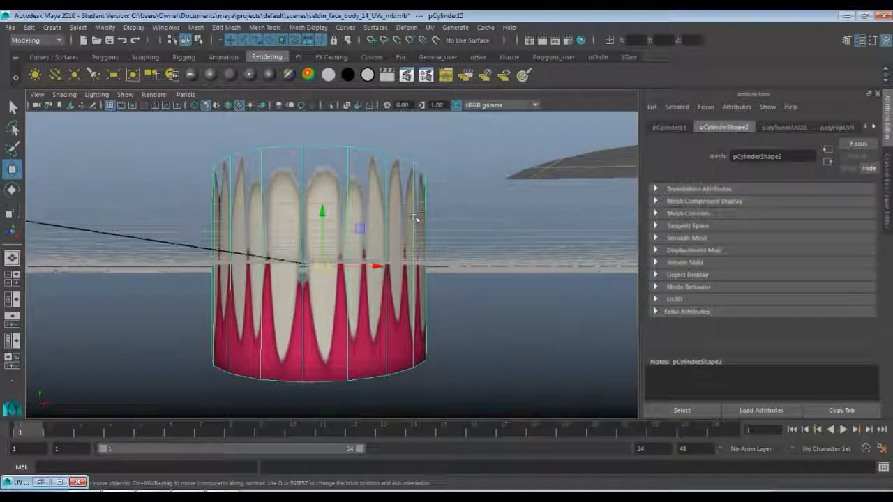
key(ctrl+d)
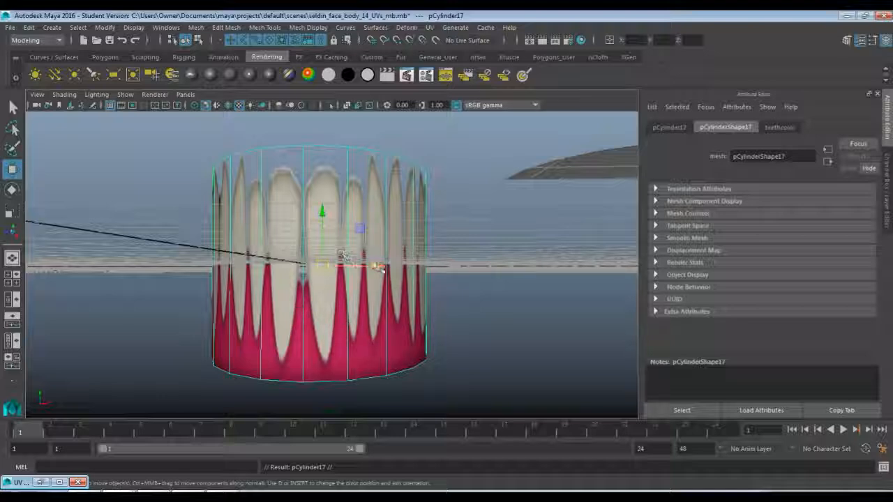
drag(380, 266, 189, 271)
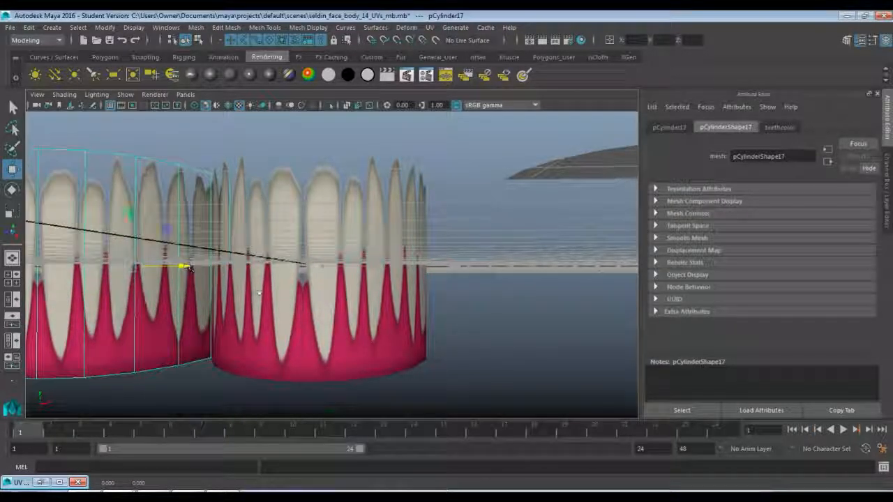
scroll(290, 302, down, 2)
alt+middle_drag(315, 310, 451, 339)
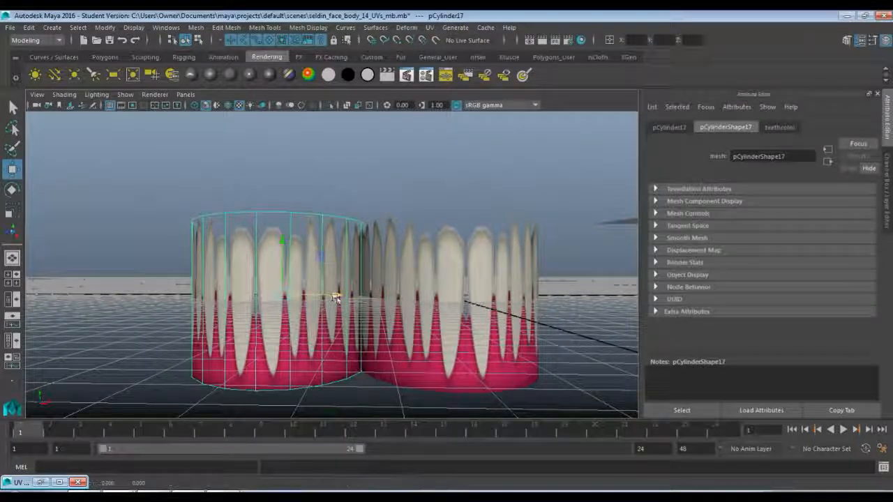
drag(323, 294, 277, 295)
Select all UVs of the duplicated cylinder over the upper teeth row in the UV Editor.
click(41, 482)
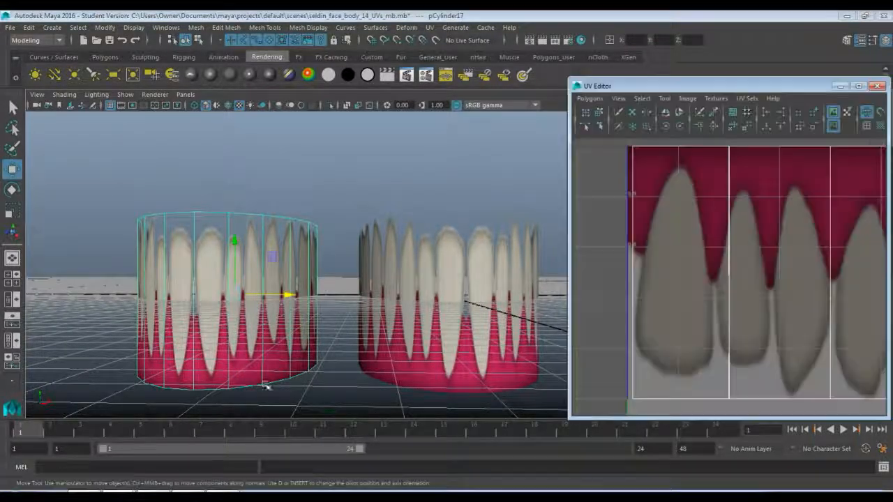
scroll(667, 293, down, 4)
alt+middle_drag(779, 269, 678, 253)
right_drag(676, 248, 701, 245)
scroll(700, 246, down, 2)
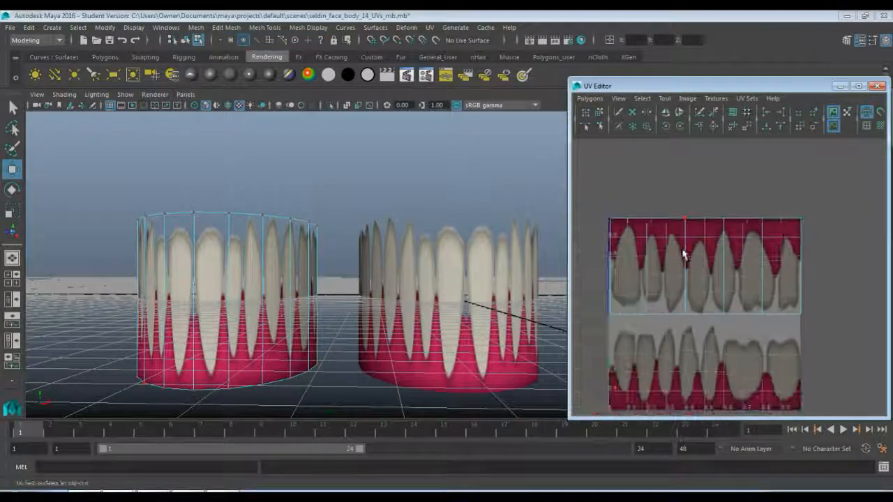
drag(604, 206, 815, 324)
key(w)
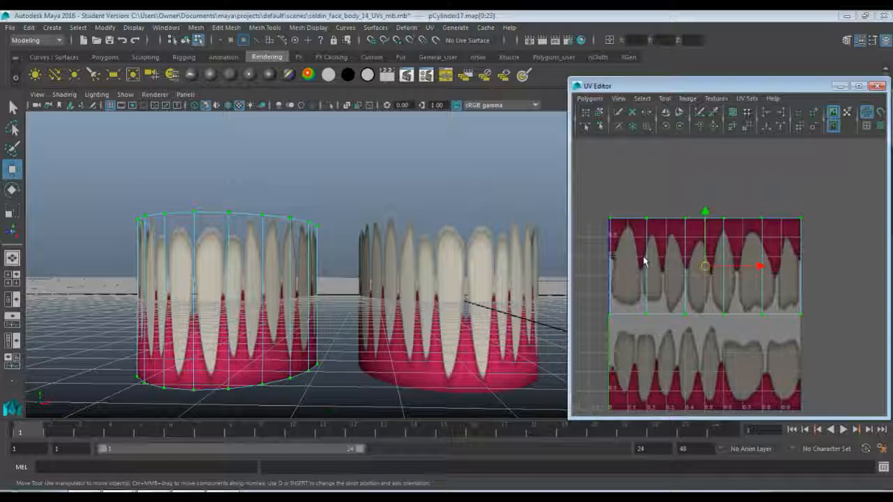
Flatten the original teeth cylinder vertically by setting its Scale Y to 0.3.
click(450, 279)
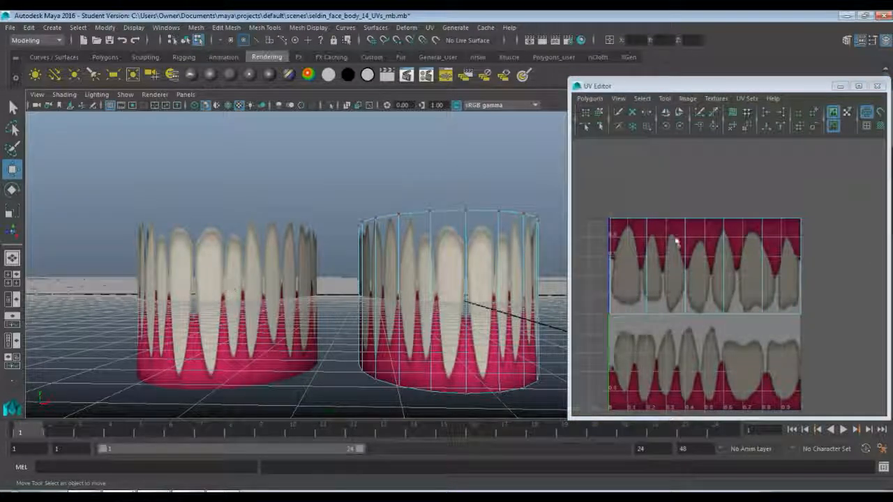
right_drag(637, 248, 623, 216)
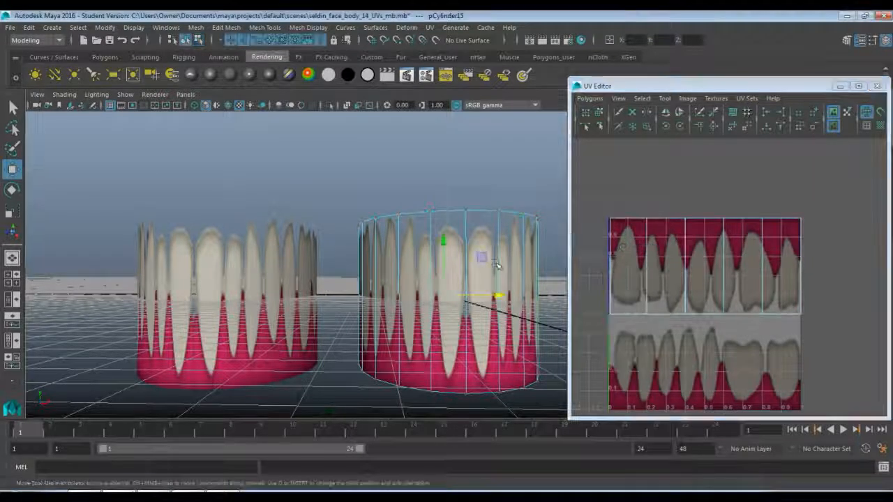
key(r)
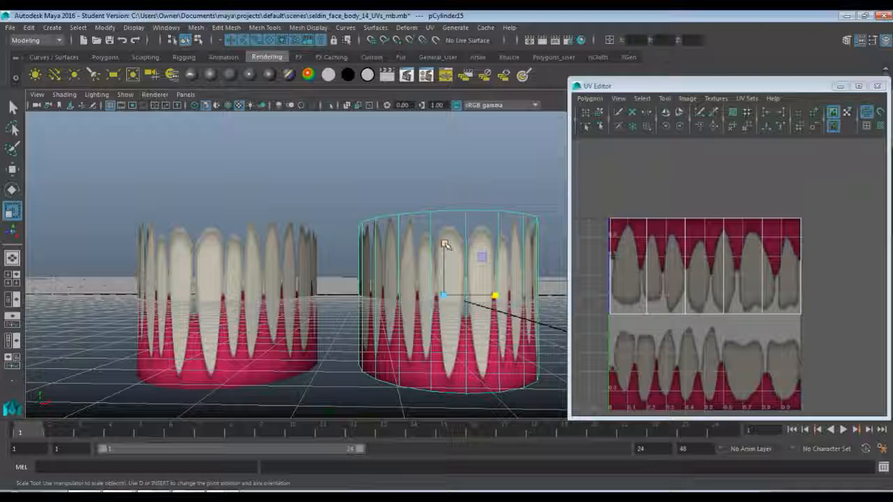
click(839, 86)
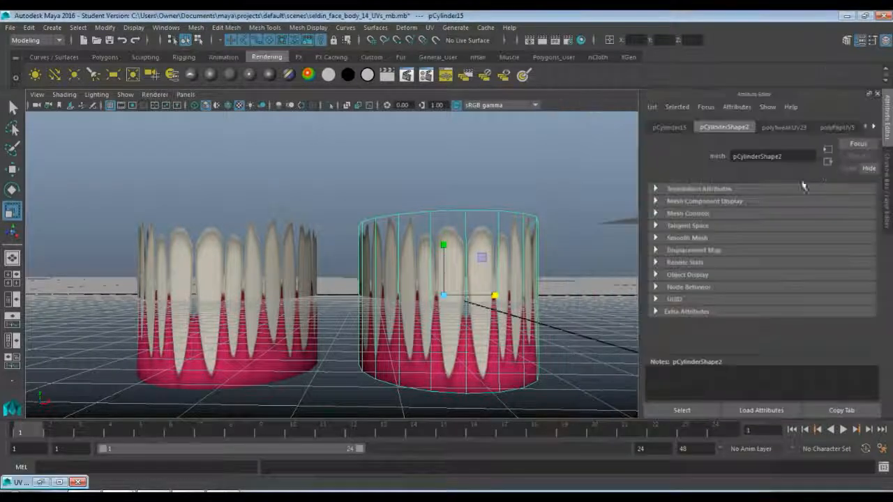
click(884, 39)
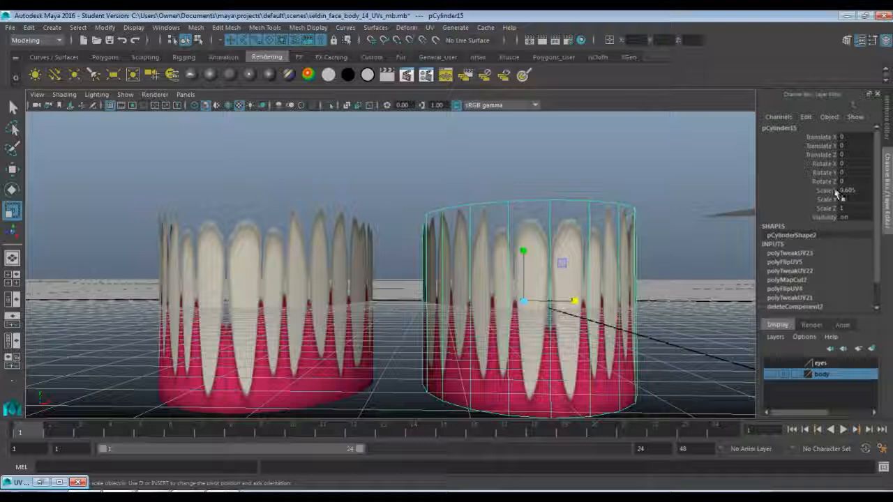
click(825, 200)
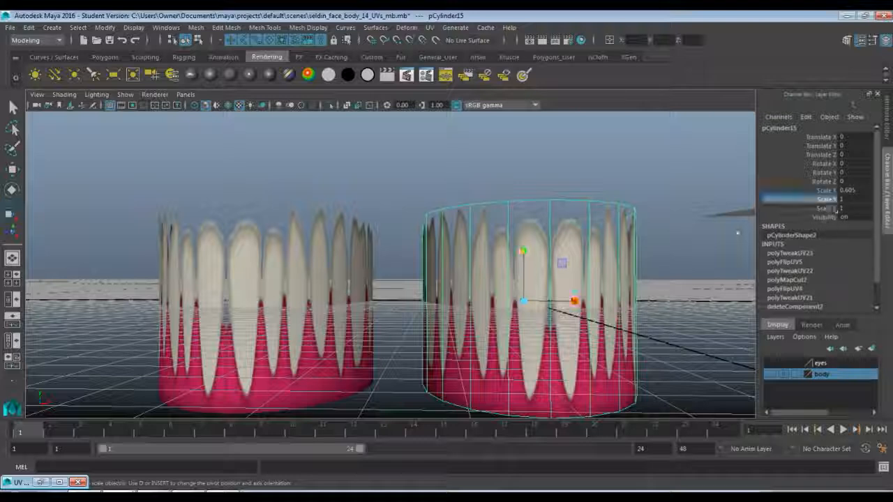
middle_drag(528, 255, 522, 284)
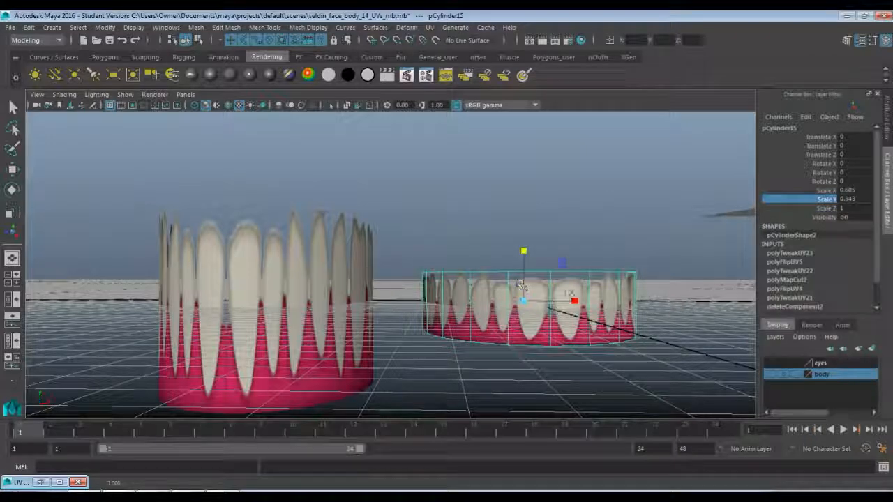
double_click(853, 200)
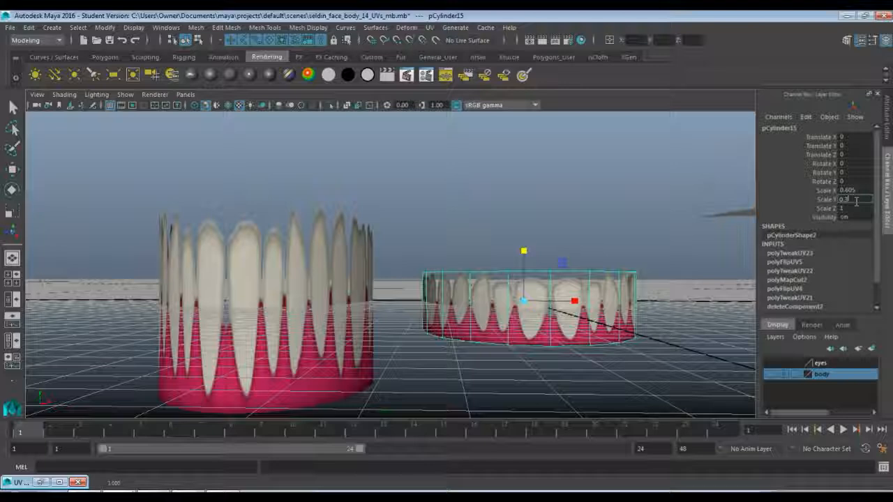
key(Return)
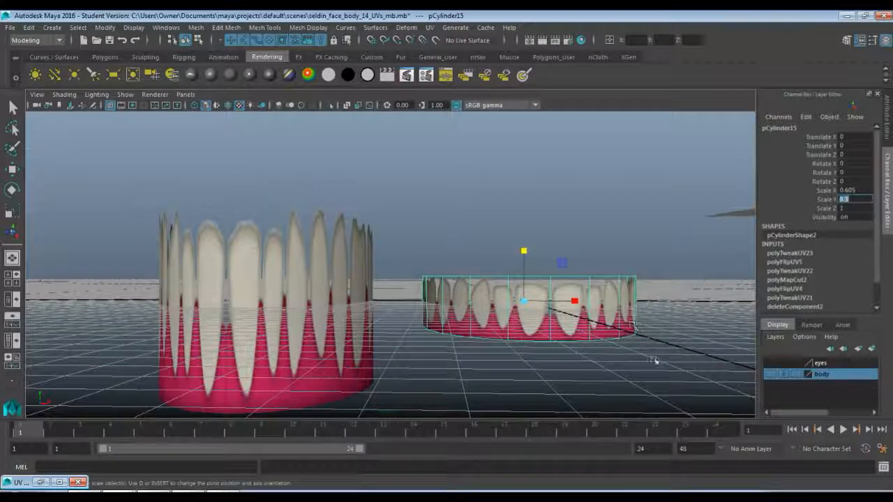
click(653, 361)
click(583, 318)
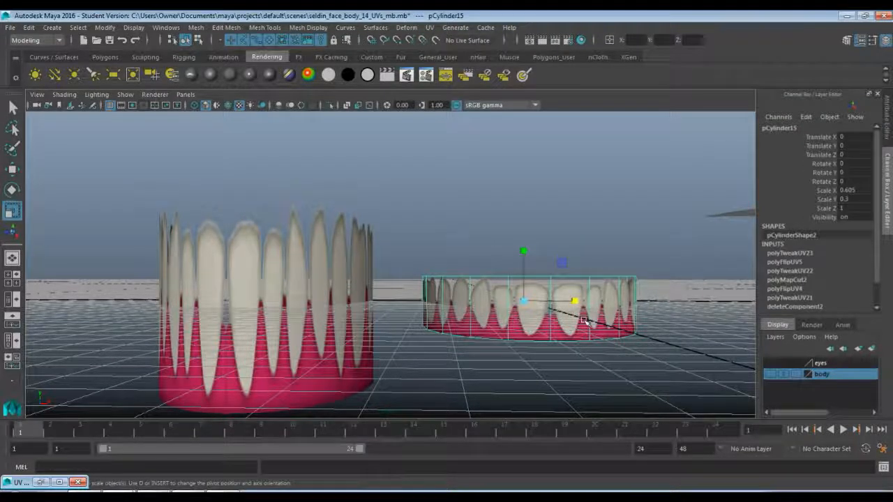
Turn the flattened teeth cylinder upside down by setting its Rotate Z to 180, and deselect it.
right_drag(584, 205, 632, 203)
right_drag(596, 305, 642, 188)
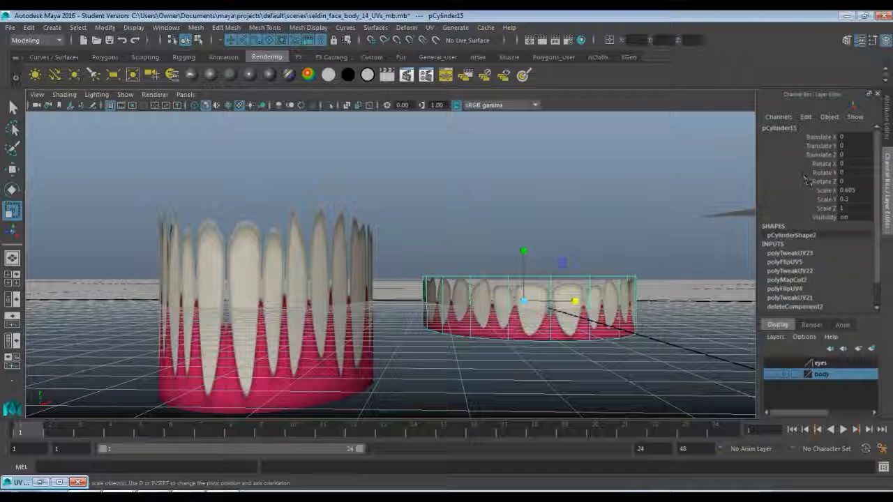
key(e)
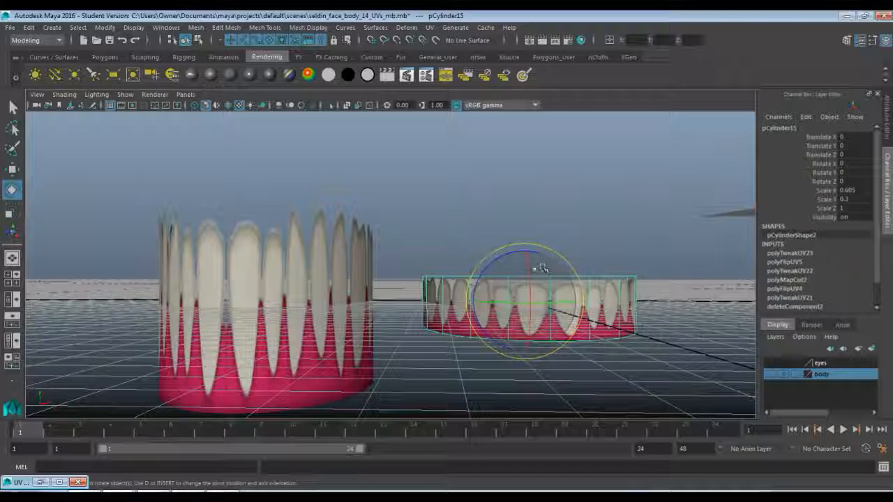
drag(509, 256, 648, 442)
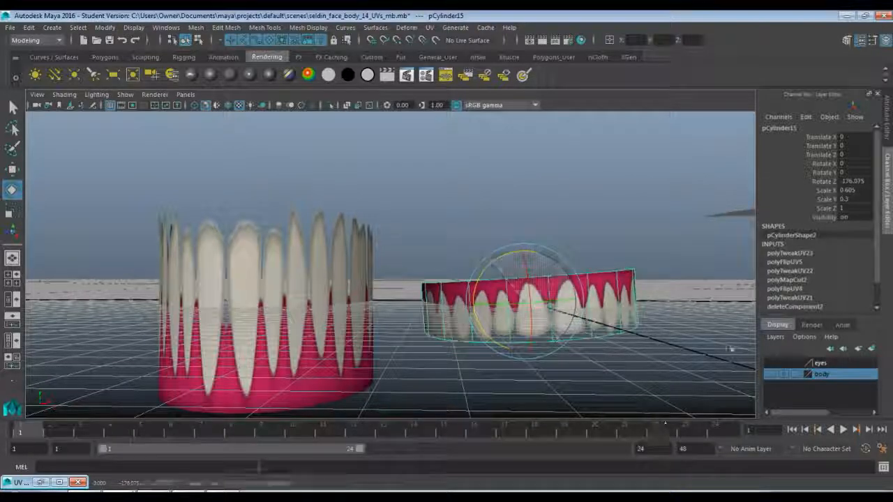
click(851, 181)
text(180)
key(Return)
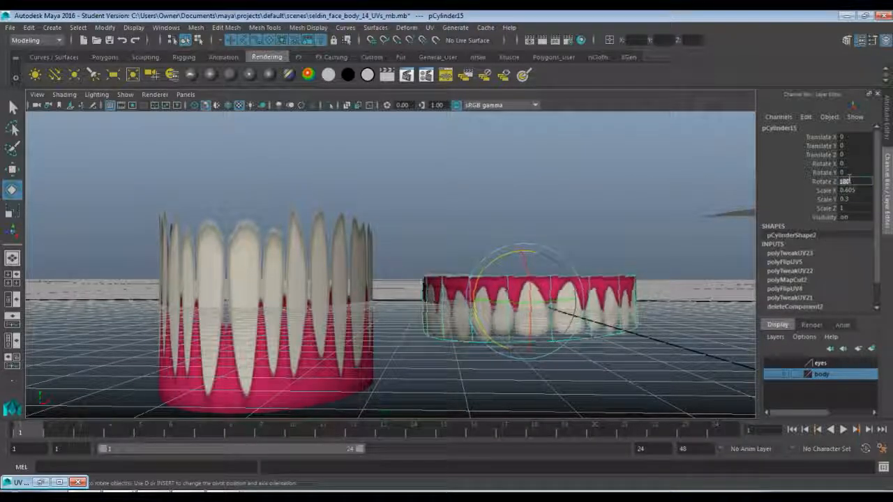
click(636, 371)
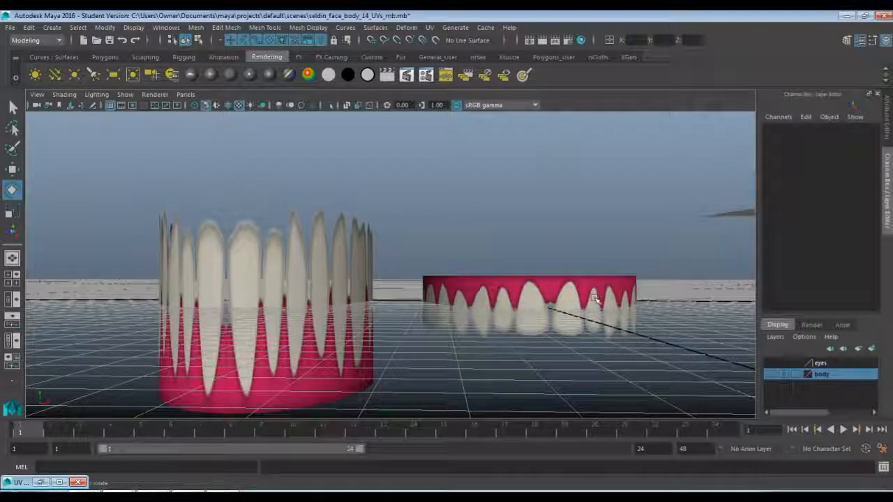
Select all UVs of the tall duplicated cylinder and move them straight down onto the lower teeth row in the UV Editor.
click(362, 309)
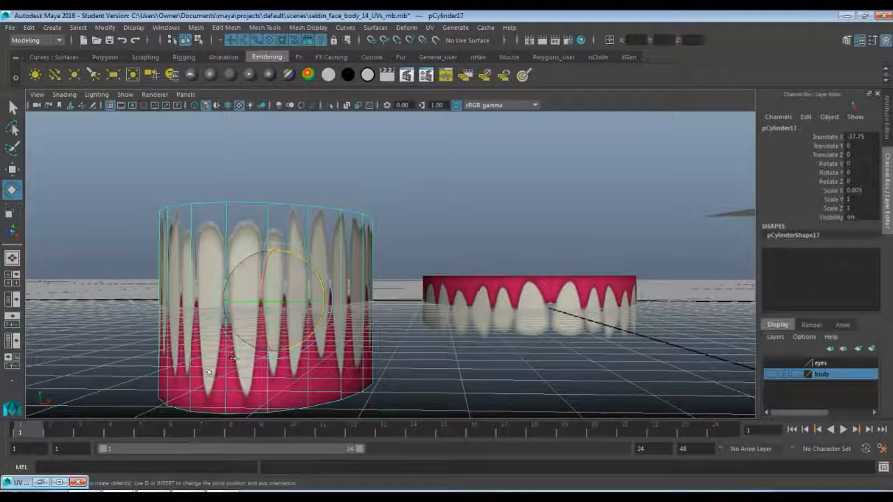
click(41, 483)
right_drag(677, 267, 723, 268)
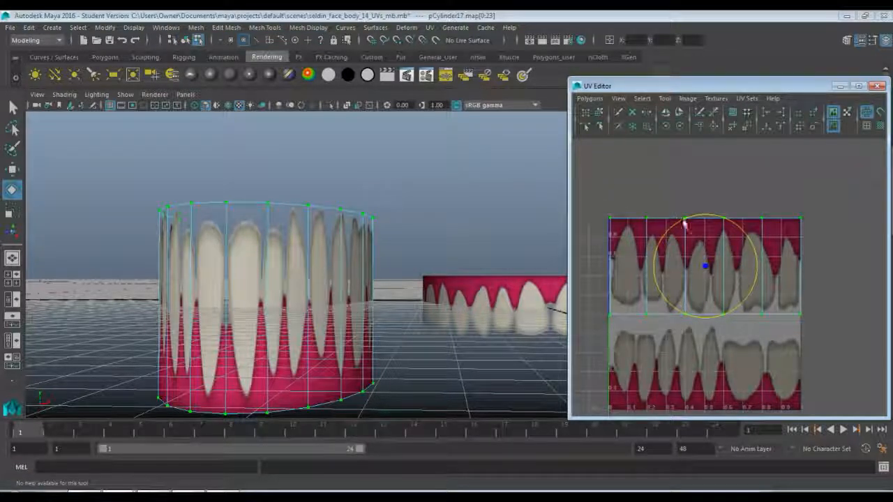
drag(603, 198, 824, 336)
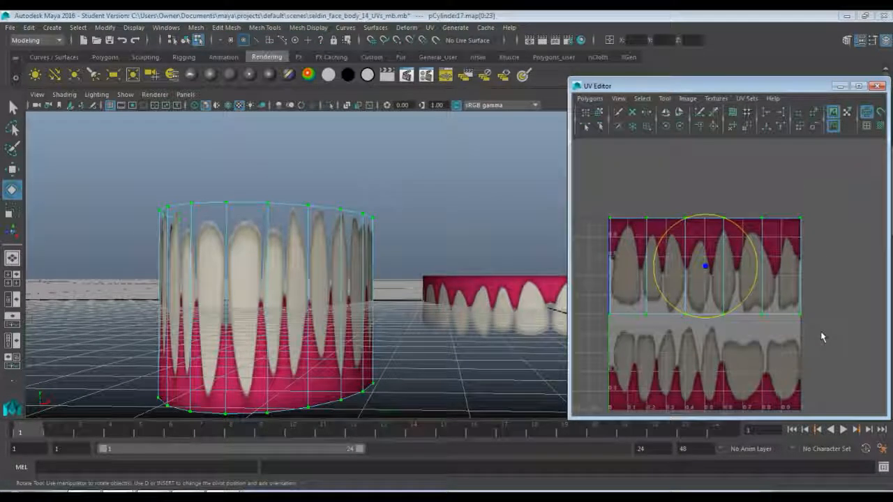
key(r)
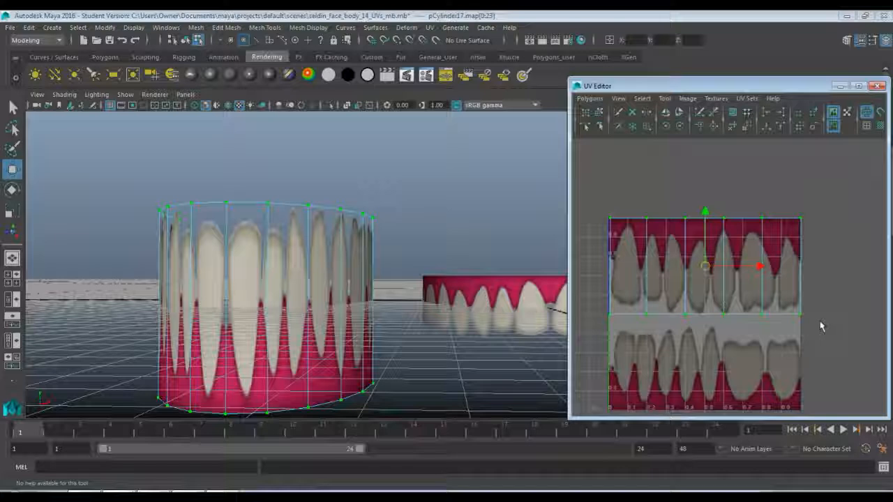
alt+middle_drag(820, 325, 814, 275)
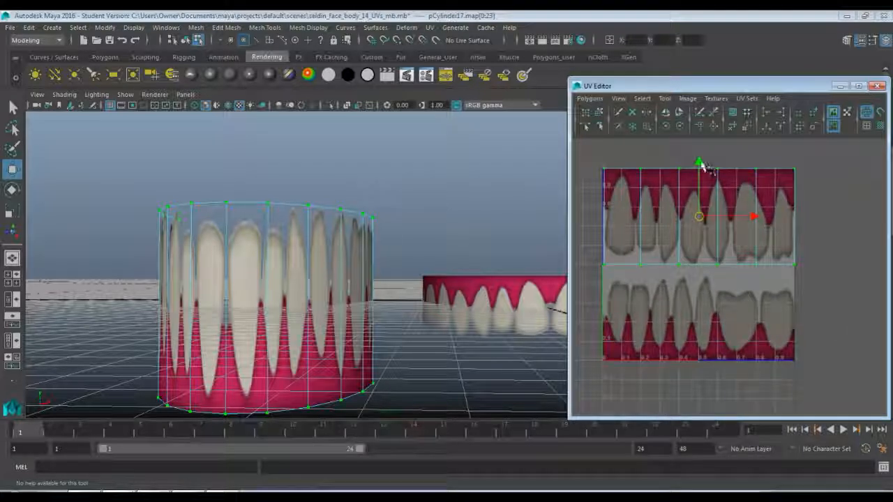
drag(698, 163, 688, 262)
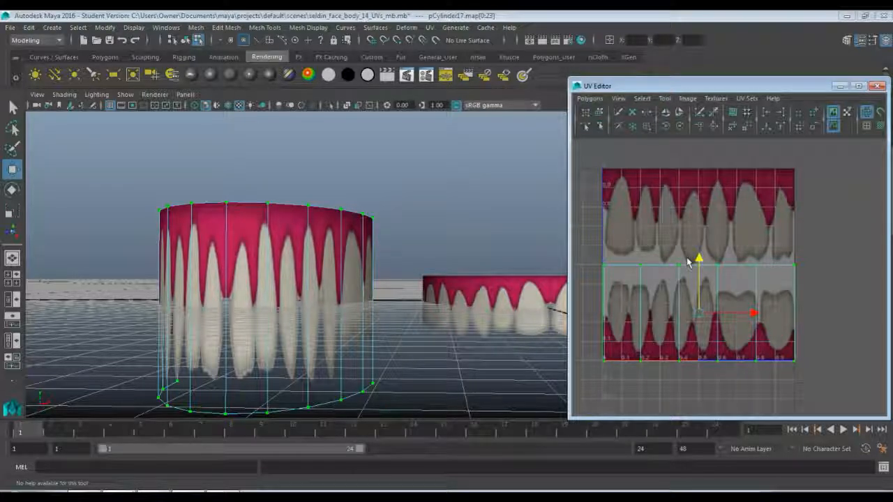
Nudge the shell's bottom UV row, lower its top UV row to just above the lower teeth tips, and return to object mode.
scroll(718, 293, up, 3)
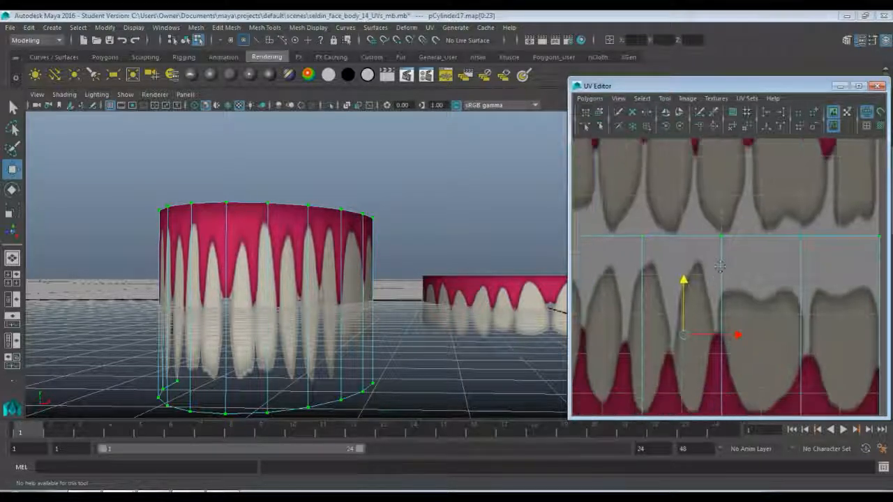
scroll(720, 266, down, 5)
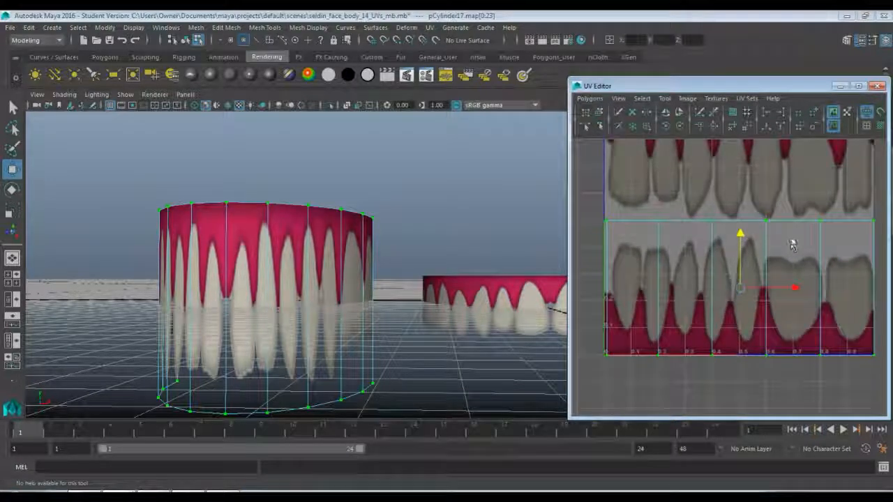
alt+middle_drag(792, 244, 787, 201)
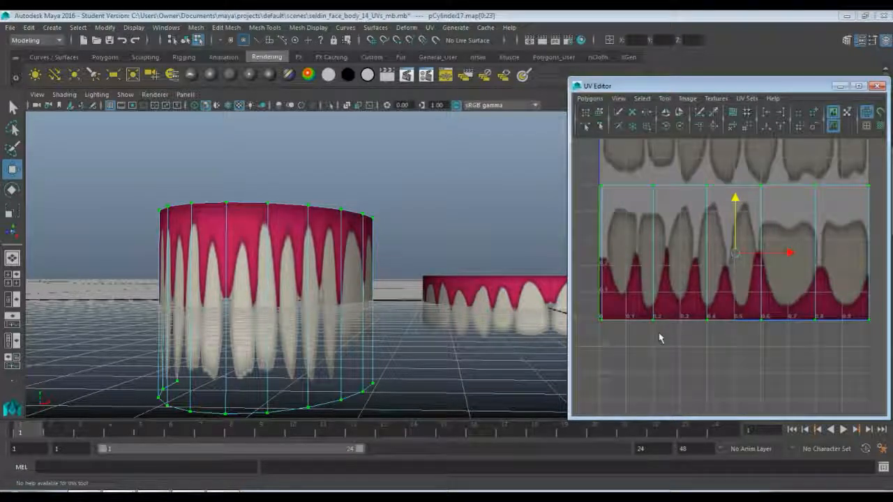
drag(583, 298, 846, 352)
key(x)
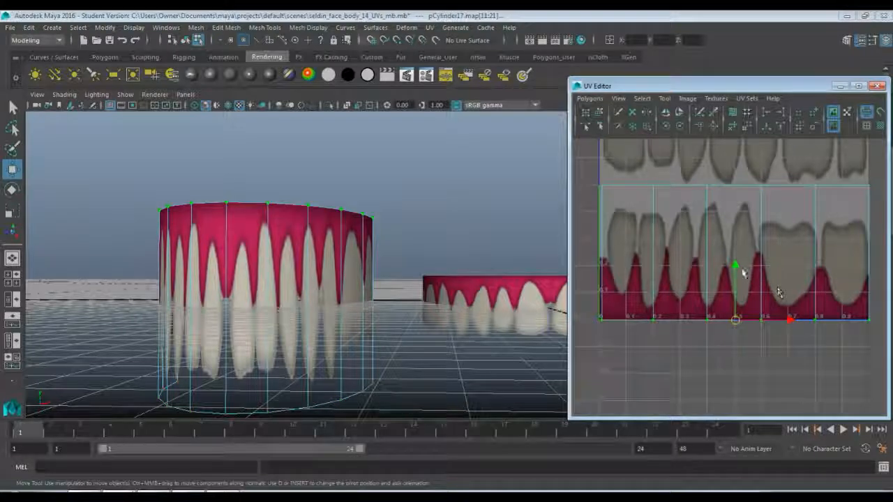
drag(735, 265, 736, 259)
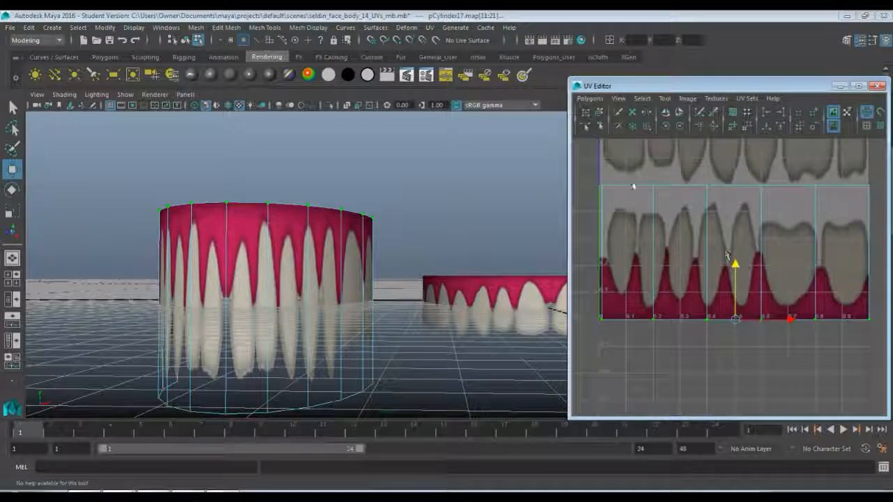
drag(584, 180, 871, 210)
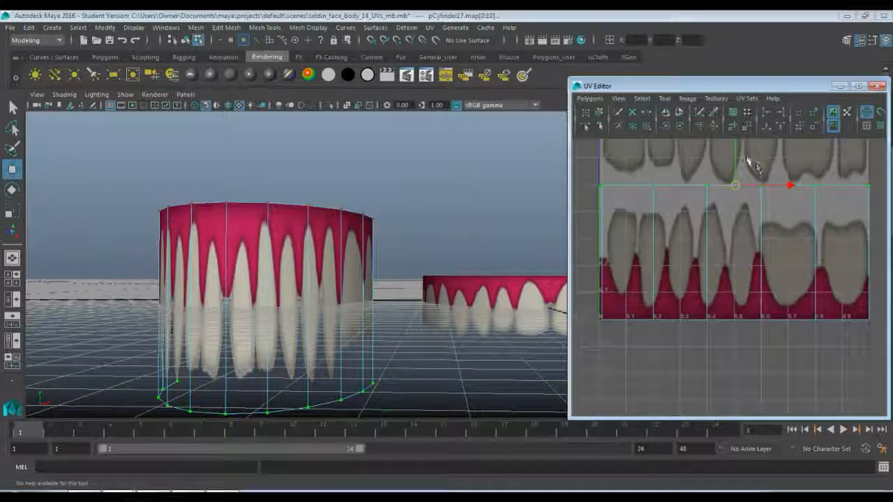
drag(733, 155, 733, 165)
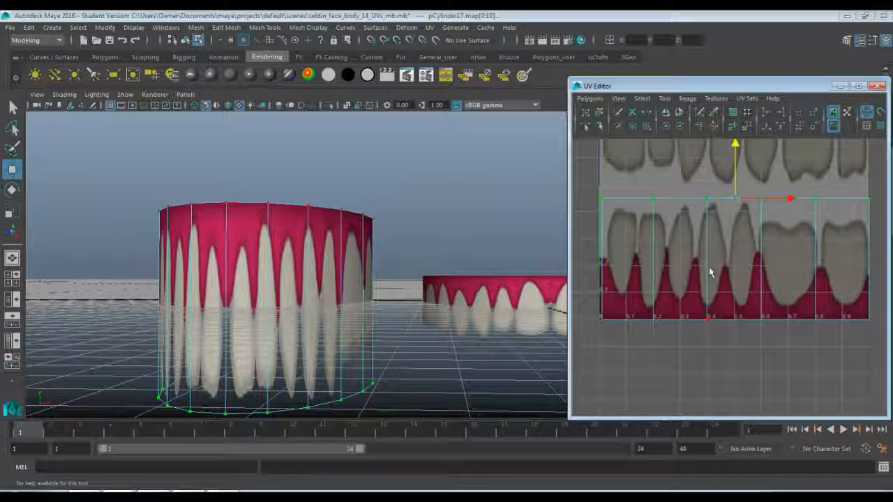
right_drag(709, 266, 659, 266)
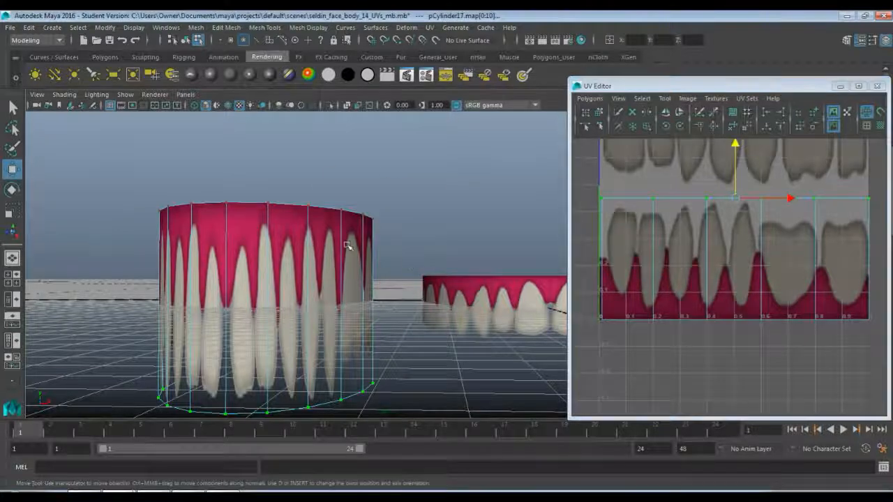
right_drag(347, 246, 399, 187)
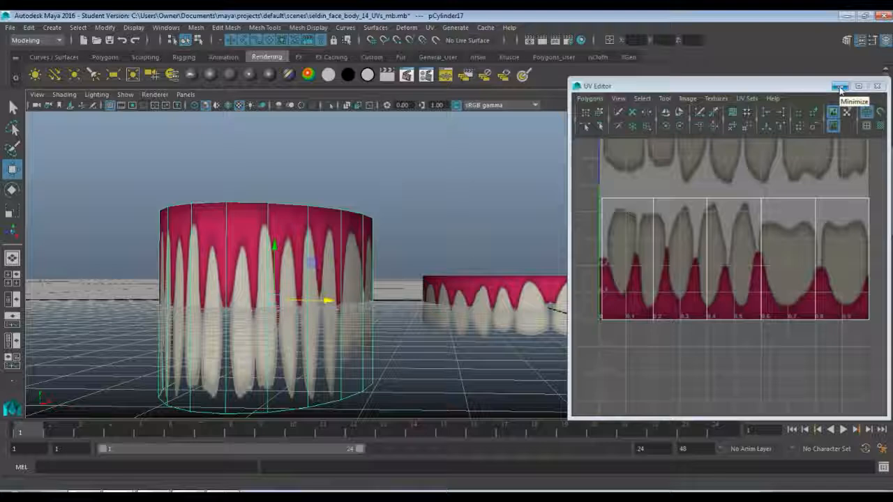
Shift the duplicate's center-seam UVs slightly inward along U, close to the first lower tooth, to narrow the gap between the front teeth.
click(408, 347)
alt+middle_drag(358, 333, 428, 286)
scroll(430, 288, up, 3)
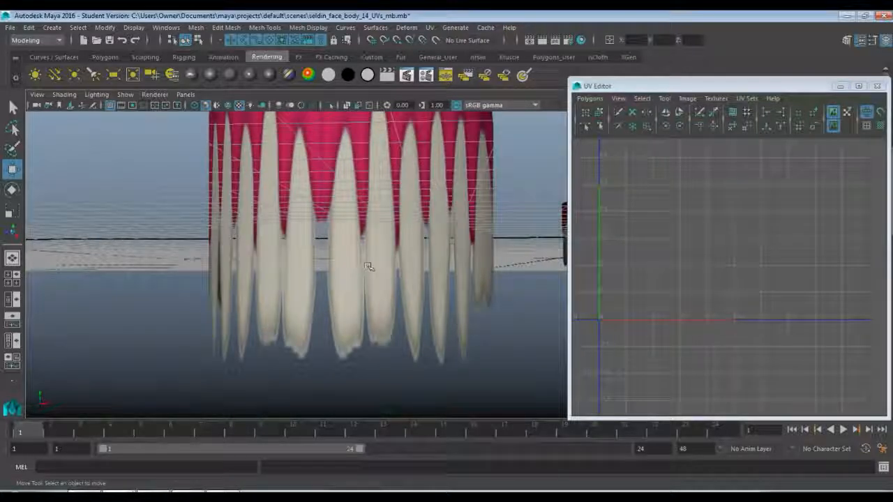
click(442, 208)
scroll(614, 244, up, 5)
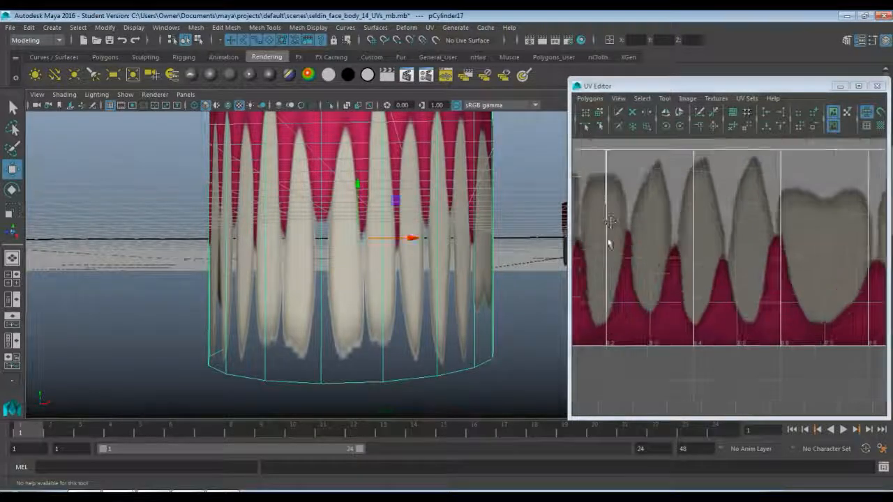
alt+middle_drag(775, 249, 775, 252)
right_drag(674, 200, 708, 201)
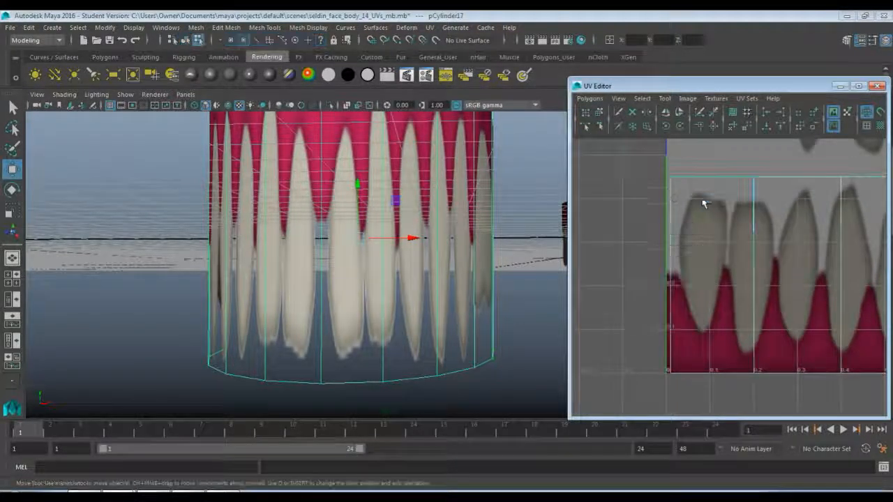
drag(631, 157, 699, 412)
key(w)
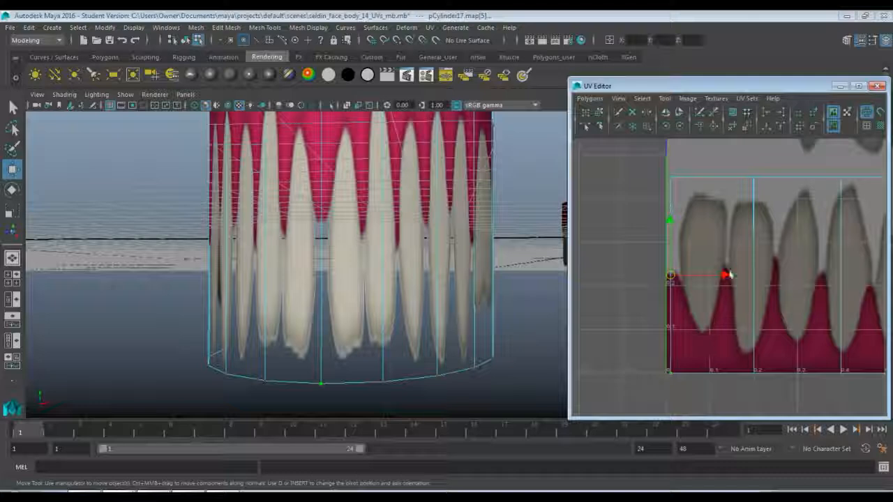
drag(725, 278, 731, 278)
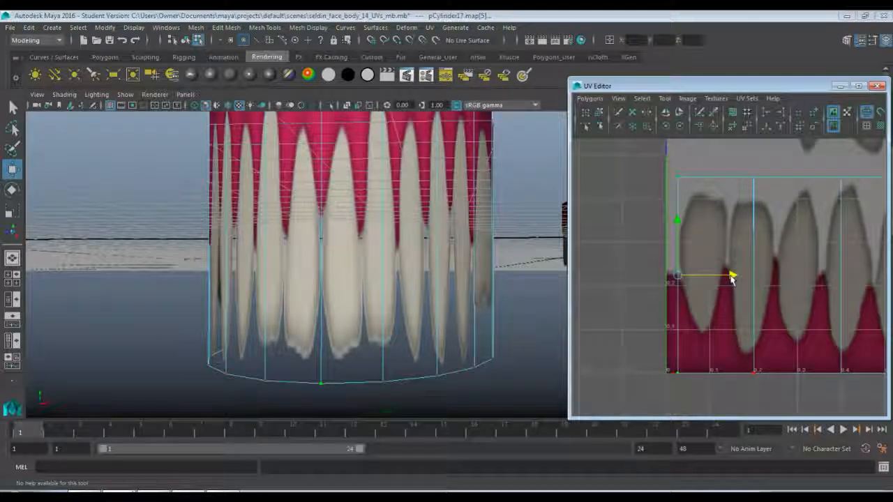
Return to object mode and compare the gums and teeth textures on the tall duplicate and the flattened cylinder.
click(531, 288)
right_drag(436, 203, 474, 192)
alt+middle_drag(399, 224, 356, 260)
alt+drag(356, 261, 372, 272)
click(372, 205)
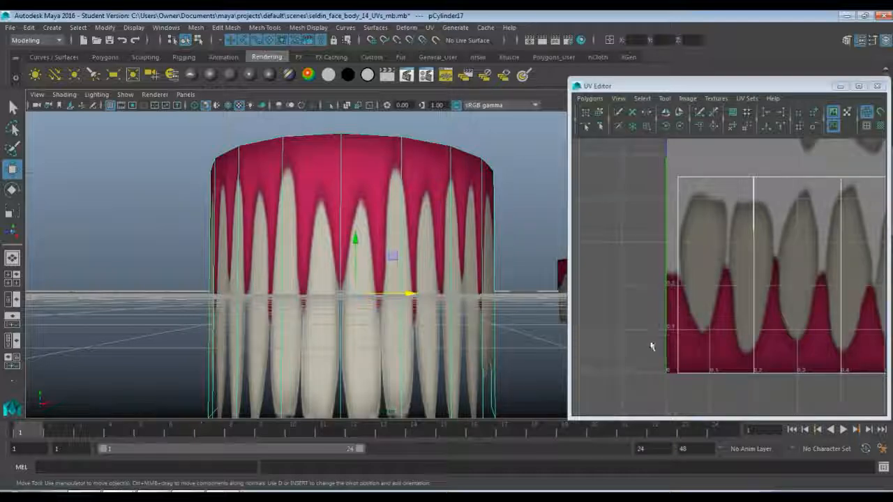
alt+drag(478, 259, 291, 215)
click(492, 235)
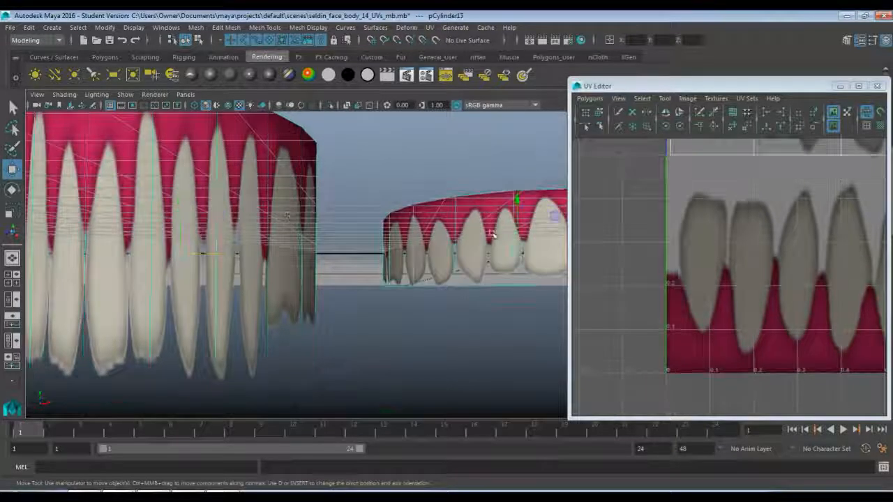
alt+middle_drag(481, 218, 268, 241)
alt+middle_drag(661, 228, 657, 435)
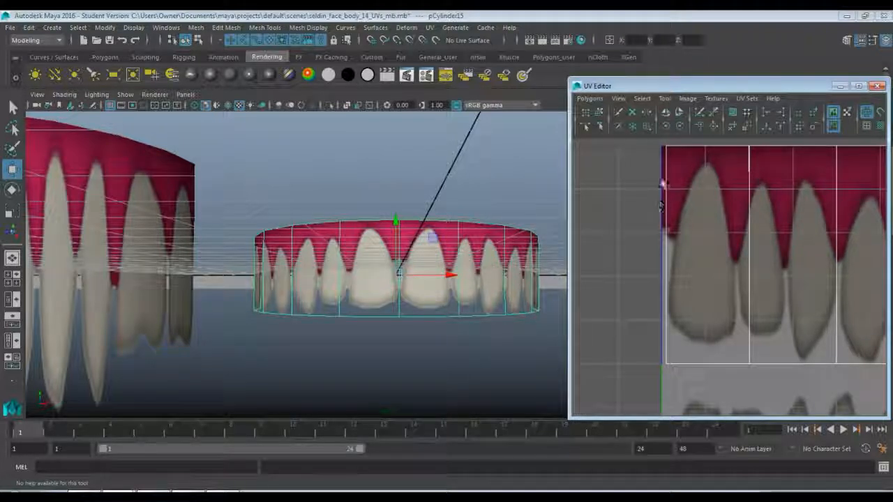
Minimize the UV Editor and select the tall duplicated teeth cylinder.
click(839, 86)
alt+middle_drag(209, 243, 349, 223)
click(237, 195)
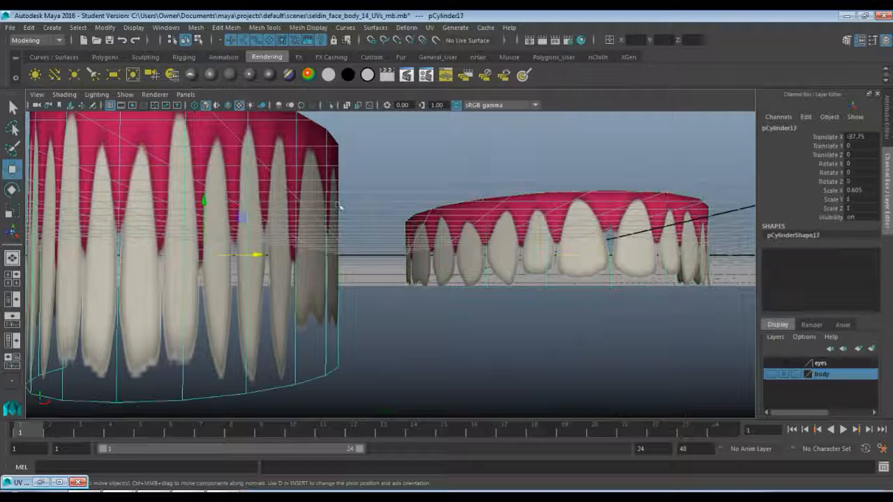
double_click(854, 173)
text(180)
key(Return)
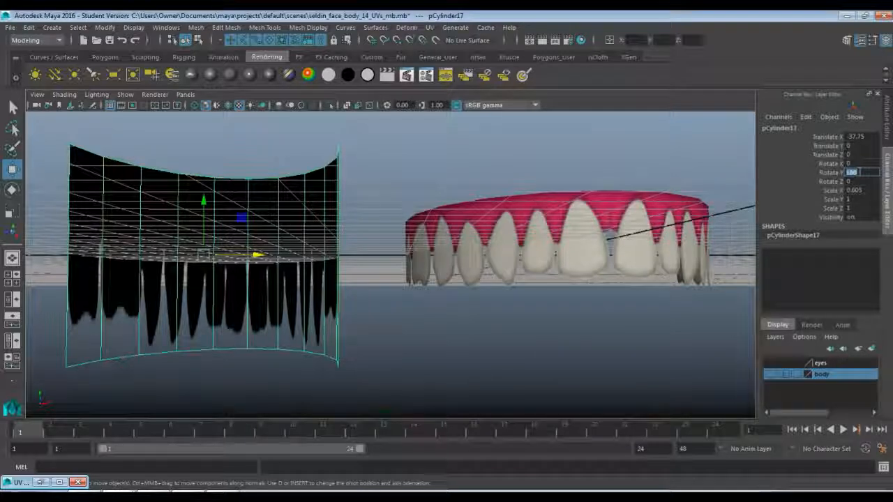
Flip the duplicated lower teeth cylinder with Rotate Z 180 and flatten it with Scale Y 0.3.
click(860, 182)
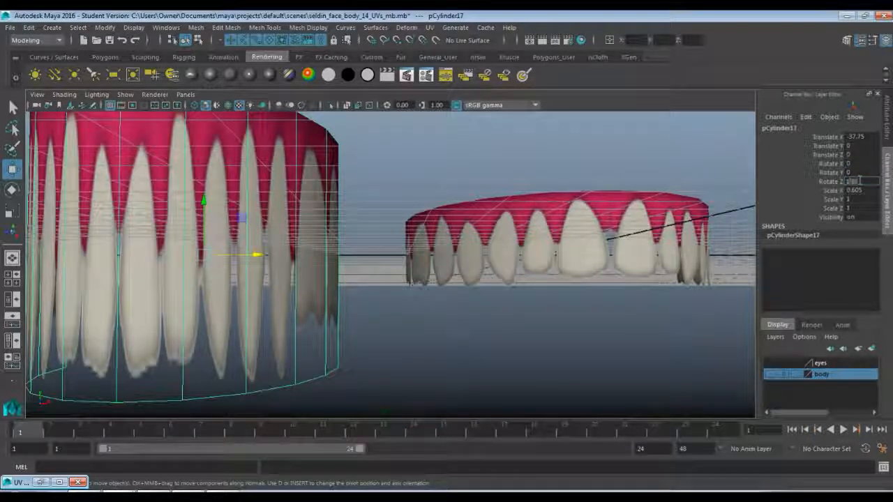
text(180)
key(Return)
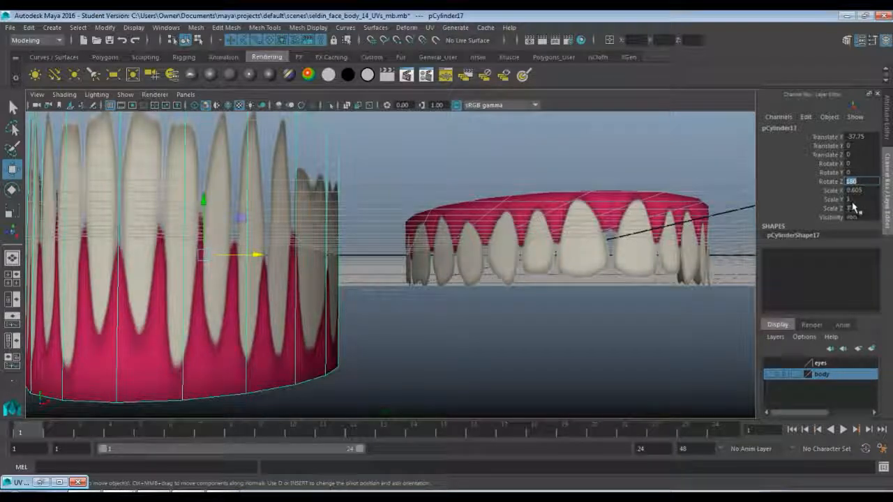
click(855, 200)
text(0.3)
key(Return)
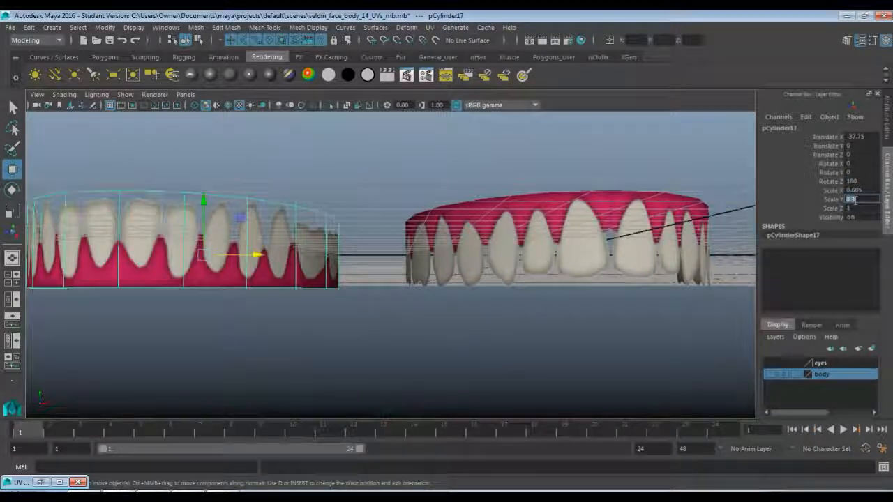
Set the flipped lower teeth cylinder's Translate X to 0 to bring it in line with the upper teeth.
alt+drag(334, 265, 329, 239)
right_click(328, 239)
right_drag(331, 239, 372, 189)
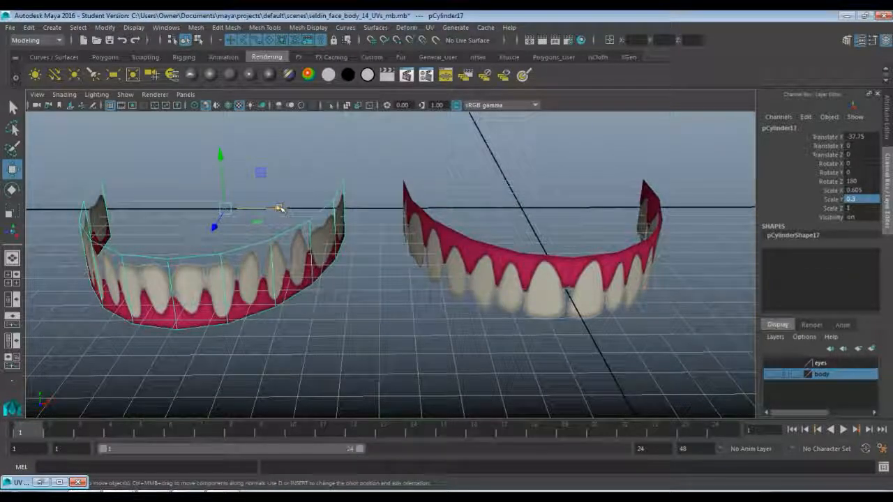
click(856, 136)
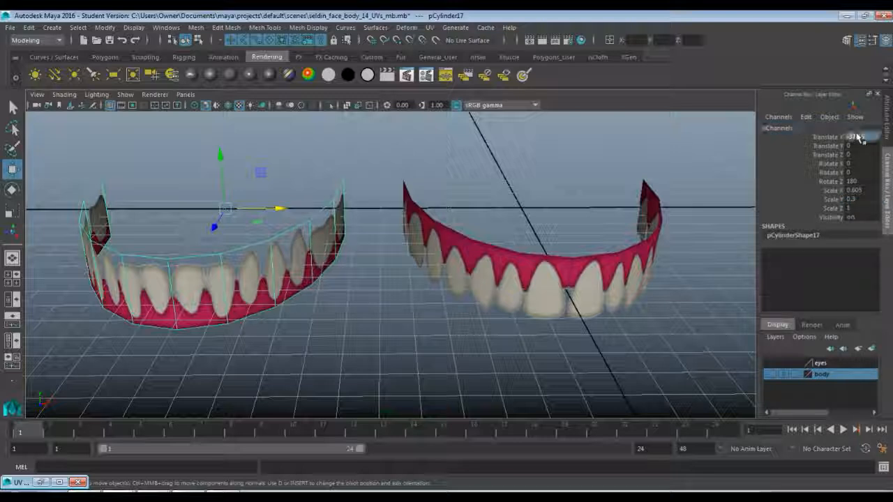
text(0)
key(Return)
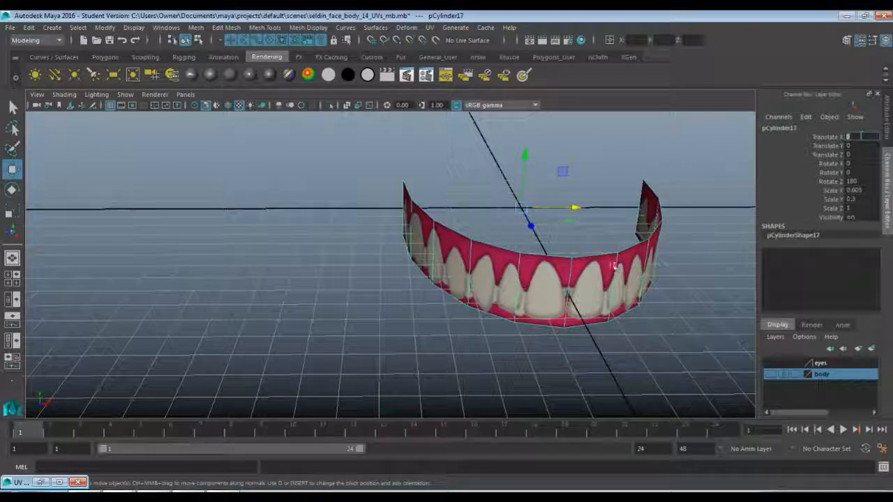
Select the upper teeth cylinder and raise it above the lower row to a Translate Y of about 7.96.
alt+drag(614, 265, 529, 255)
click(522, 254)
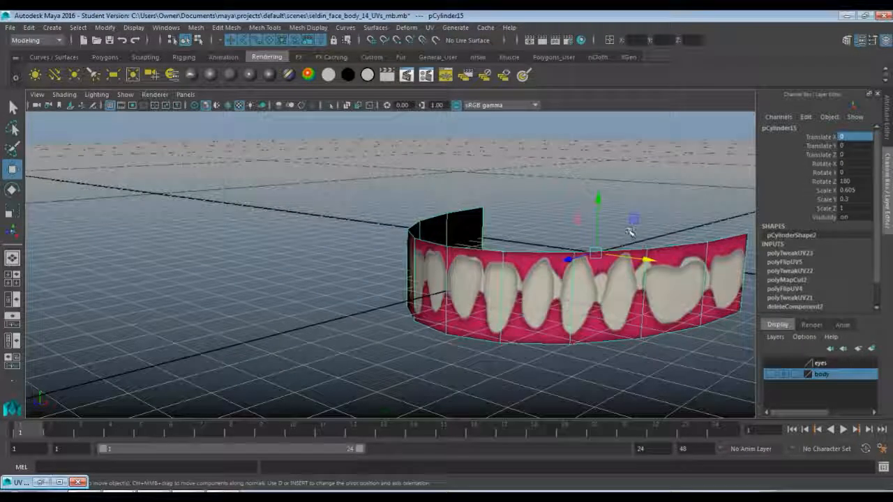
drag(598, 203, 592, 120)
alt+drag(621, 245, 515, 221)
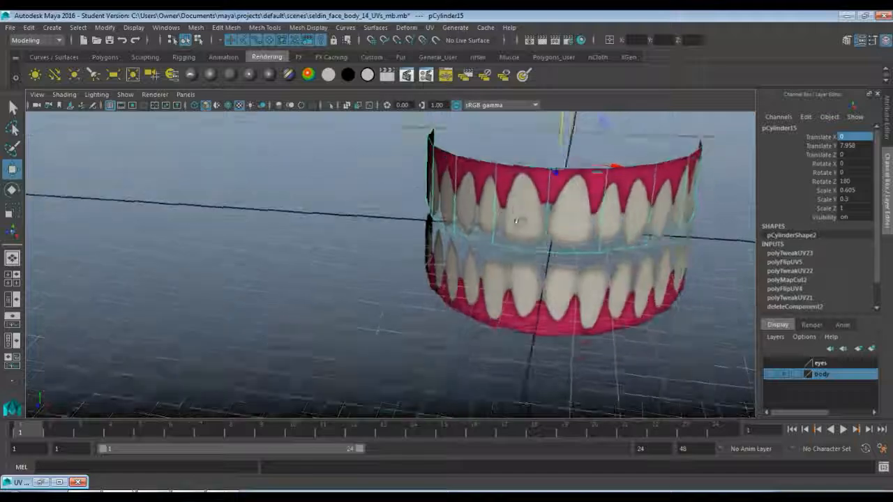
Scale the lower teeth cylinder down uniformly to about 0.567, 0.281 and 0.938 in X, Y and Z so it fits inside the upper row.
click(550, 302)
alt+drag(551, 301, 338, 278)
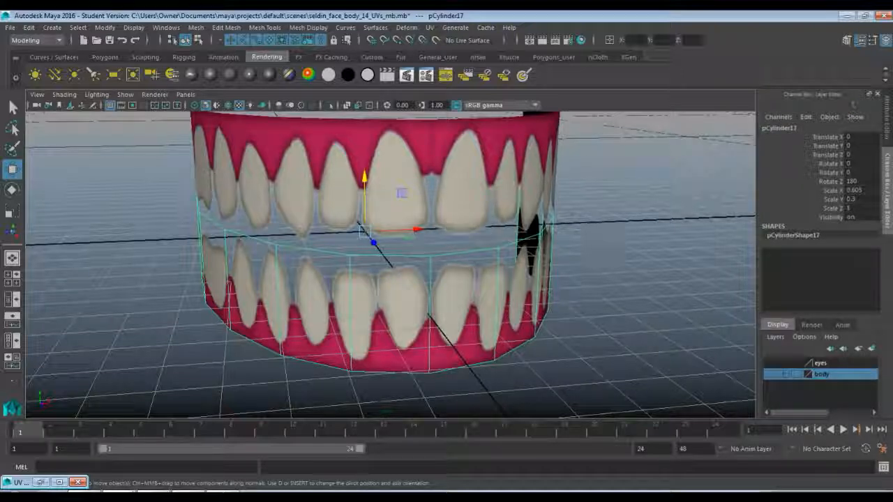
key(r)
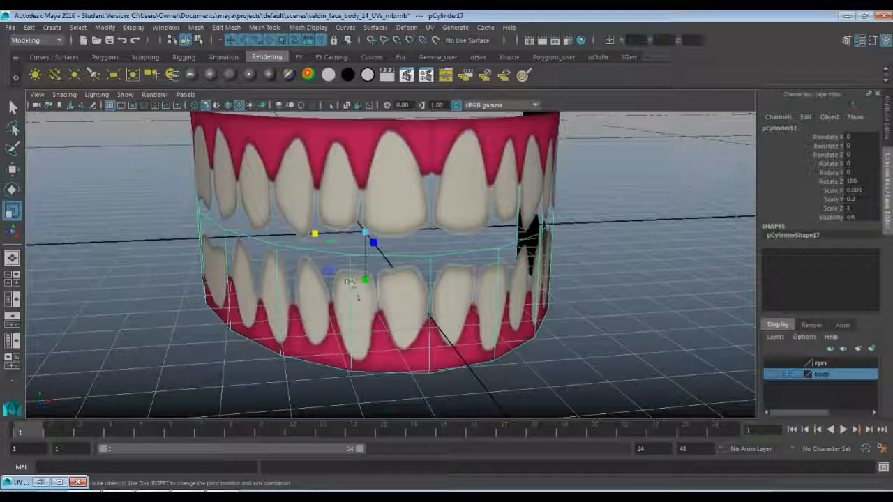
drag(363, 230, 343, 228)
alt+drag(513, 275, 500, 294)
scroll(558, 279, down, 6)
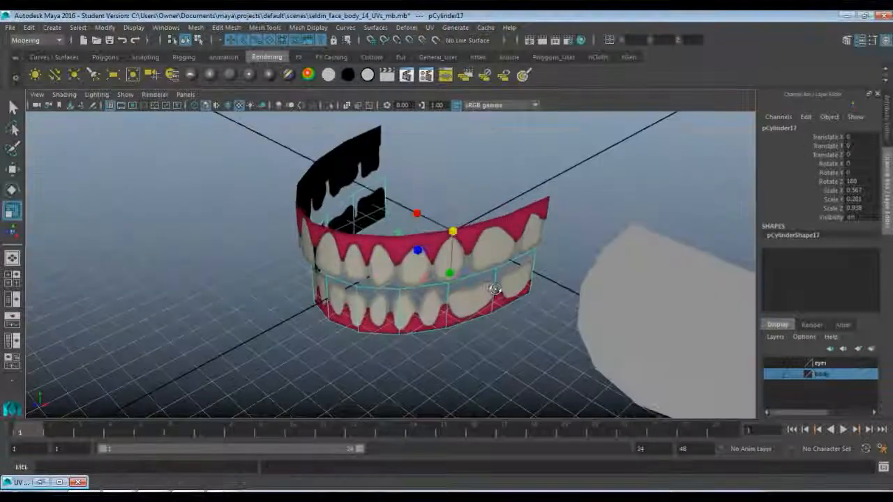
Select the gray half disc beside the teeth and save the scene as seldin_face_body_14_UVs_mouth2_mb.mb.
click(632, 300)
alt+middle_drag(619, 279, 470, 262)
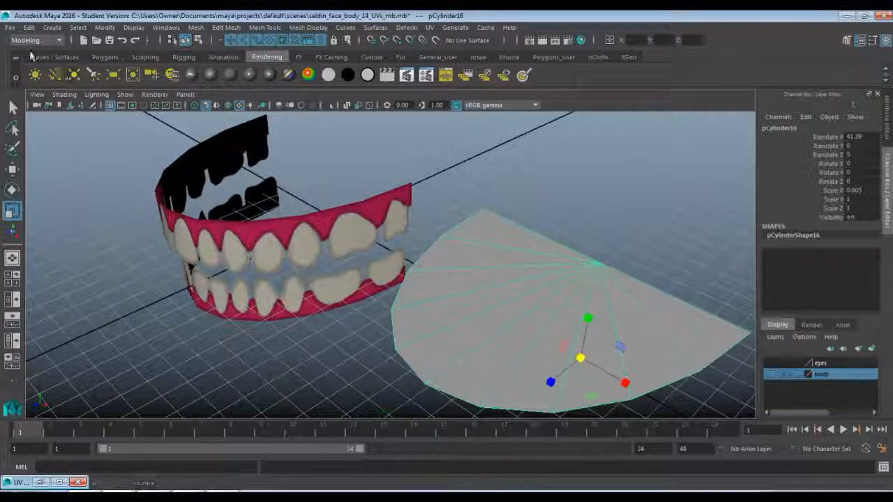
click(10, 27)
click(51, 84)
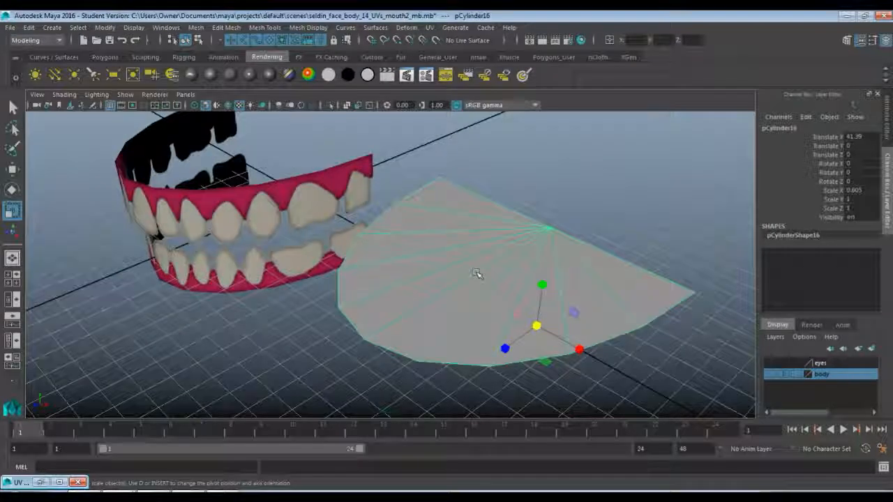
In the top view, delete the pair of radial edges nearest the half disc's straight back edge.
key(q)
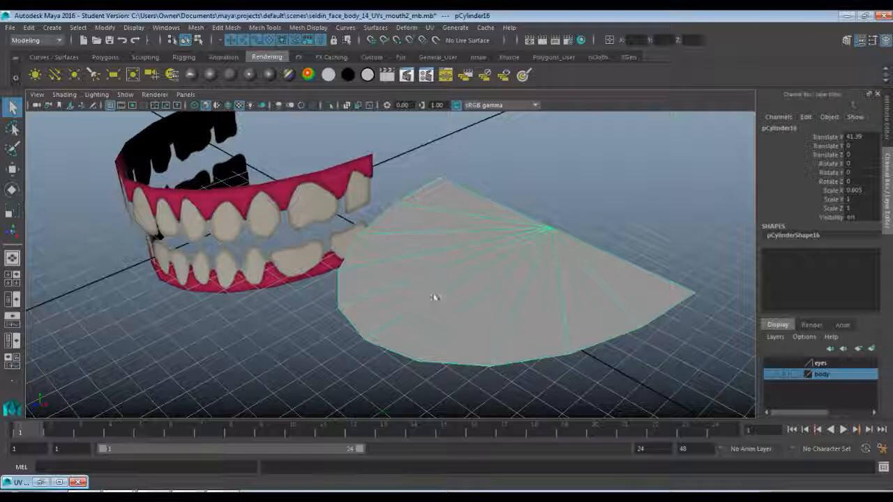
key(space)
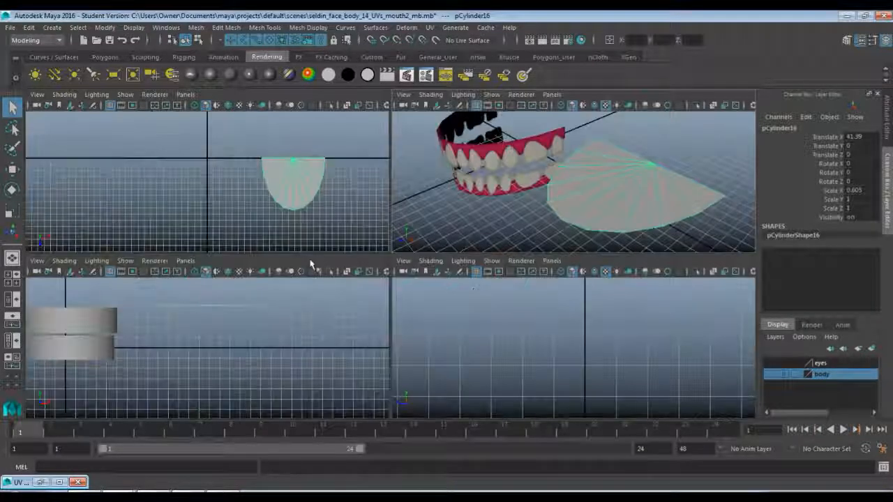
key(space)
alt+right_drag(350, 239, 431, 299)
alt+middle_drag(540, 365, 318, 362)
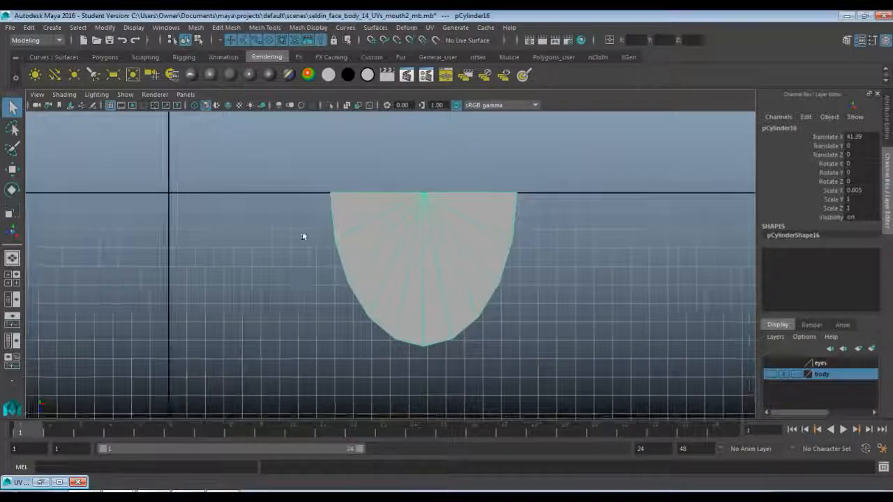
alt+right_drag(303, 235, 364, 238)
alt+middle_drag(365, 239, 299, 265)
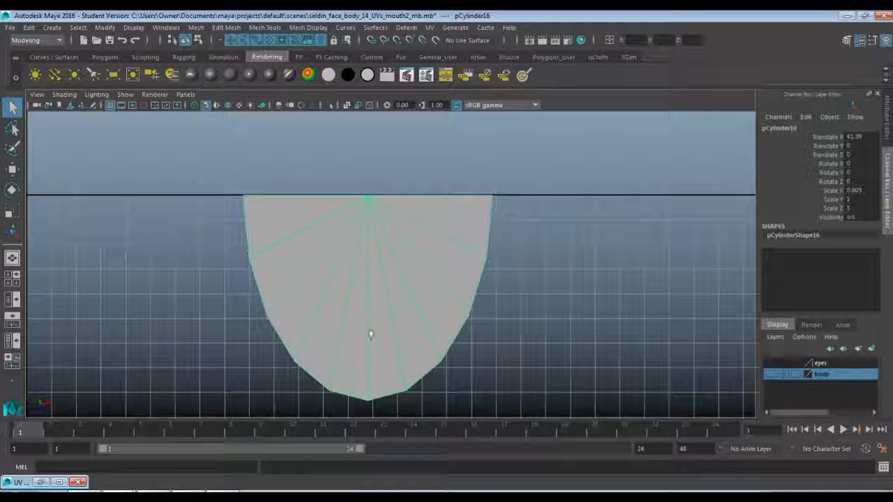
key(F10)
click(303, 229)
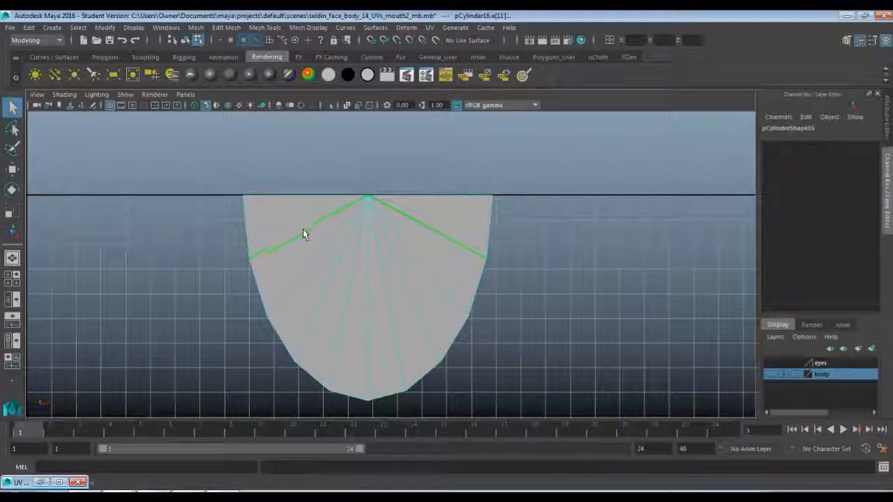
key(Delete)
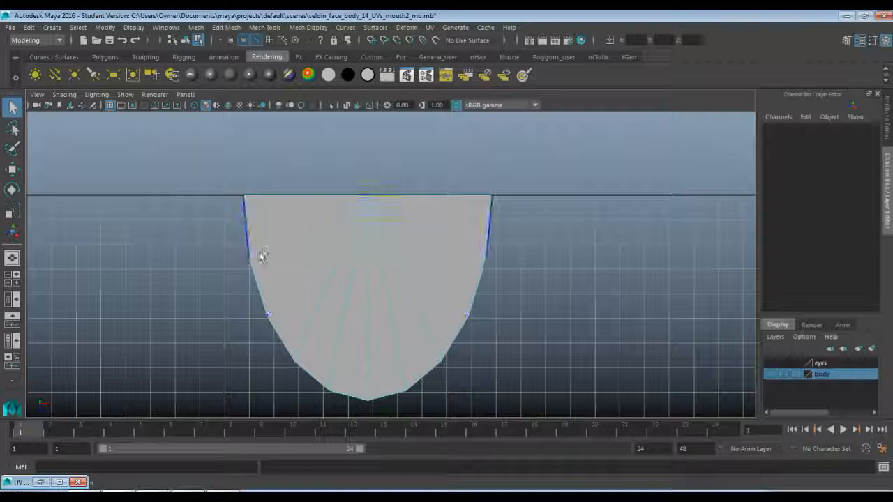
Delete the half disc's remaining radial edge pairs, keeping only the center edge.
click(296, 271)
key(Delete)
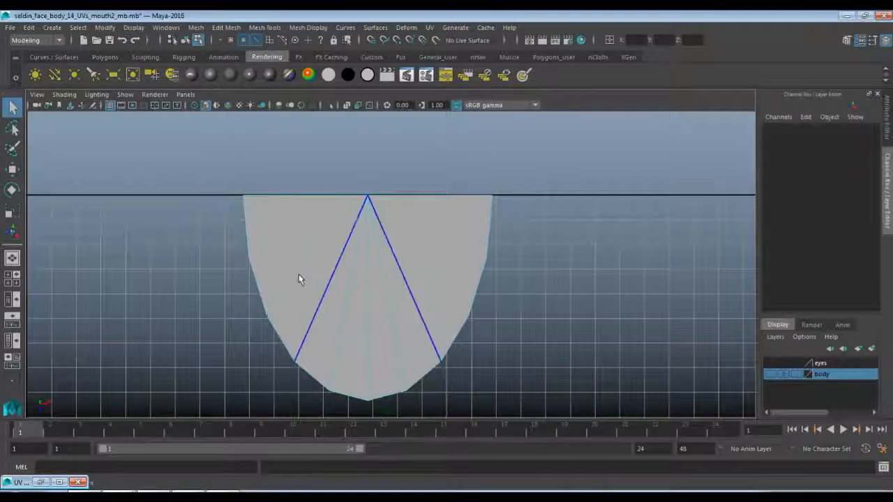
click(316, 281)
key(Delete)
click(343, 286)
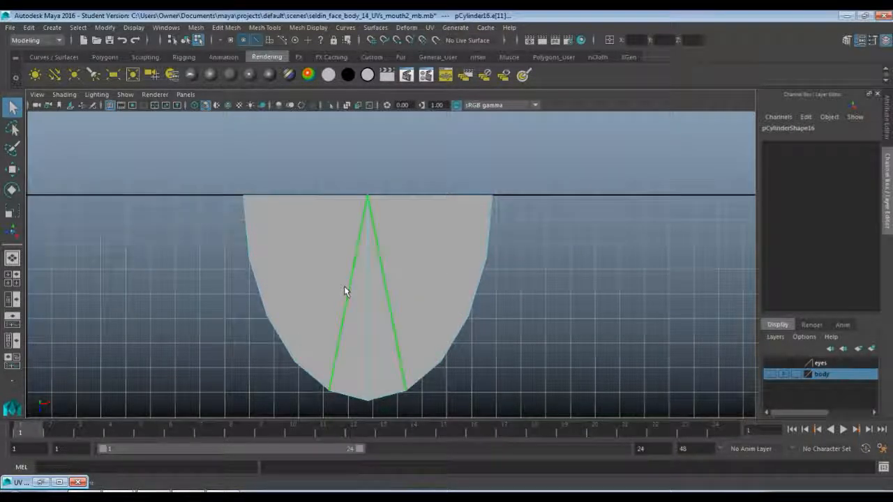
key(Delete)
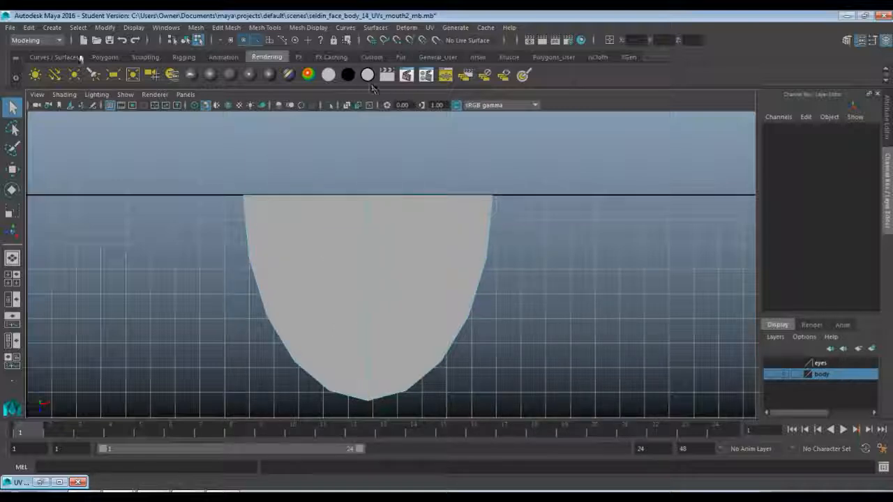
Cut a straight edge across the half disc with Multi-Cut between the rim vertices nearest the back corners.
click(53, 56)
click(105, 56)
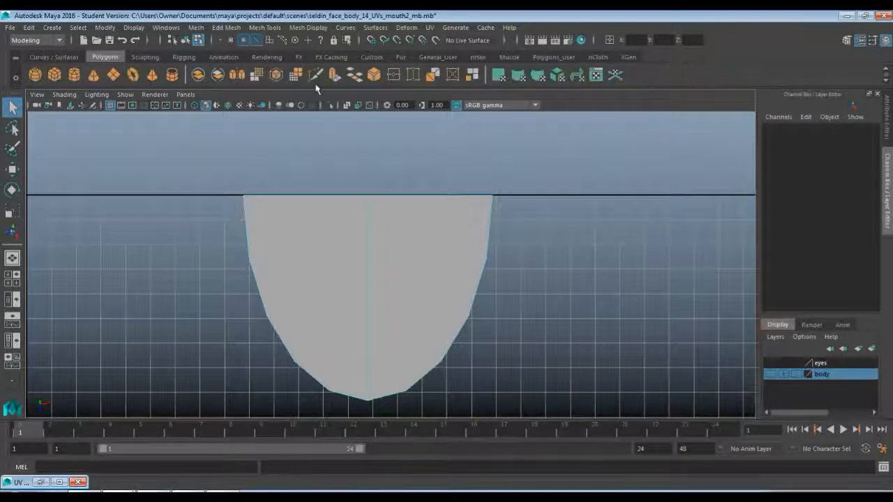
click(315, 74)
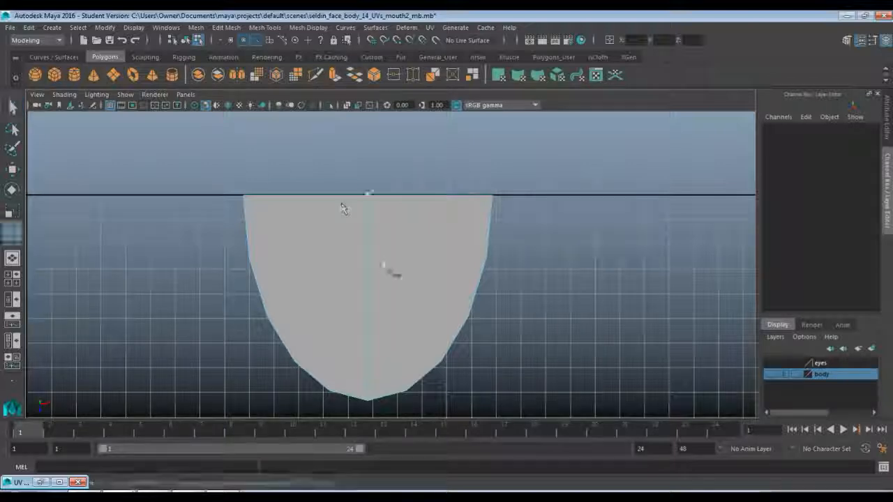
click(249, 259)
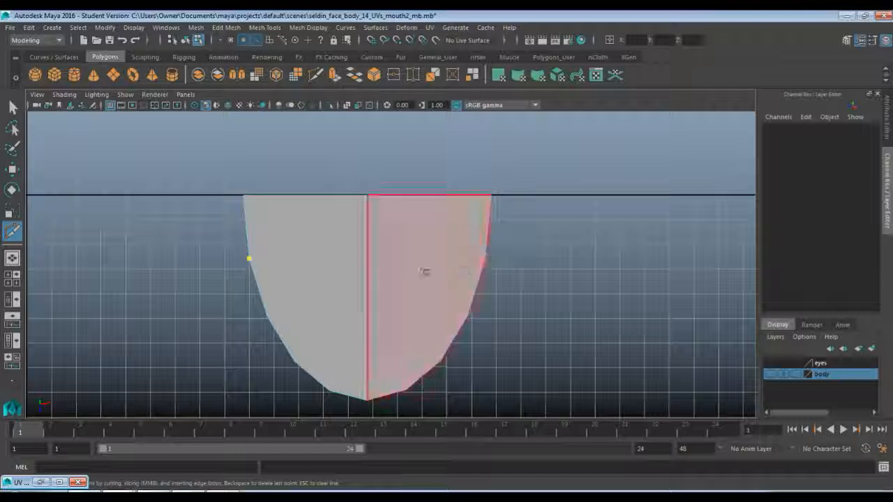
click(486, 260)
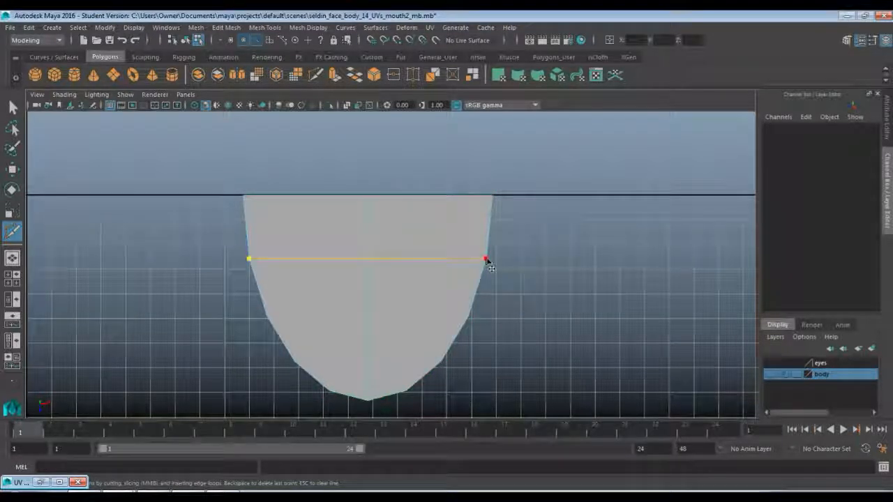
key(Return)
Cut two more parallel edges across the half disc through the following rim vertex pairs and return to object mode.
click(266, 317)
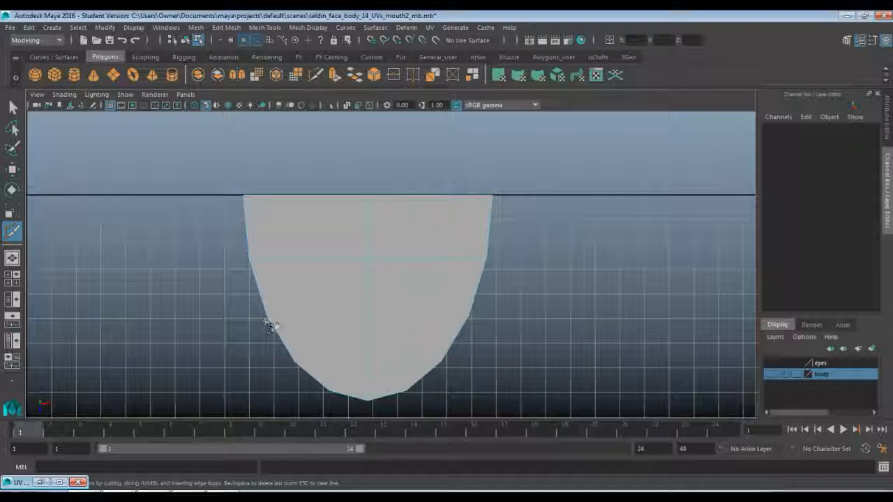
click(468, 316)
key(Return)
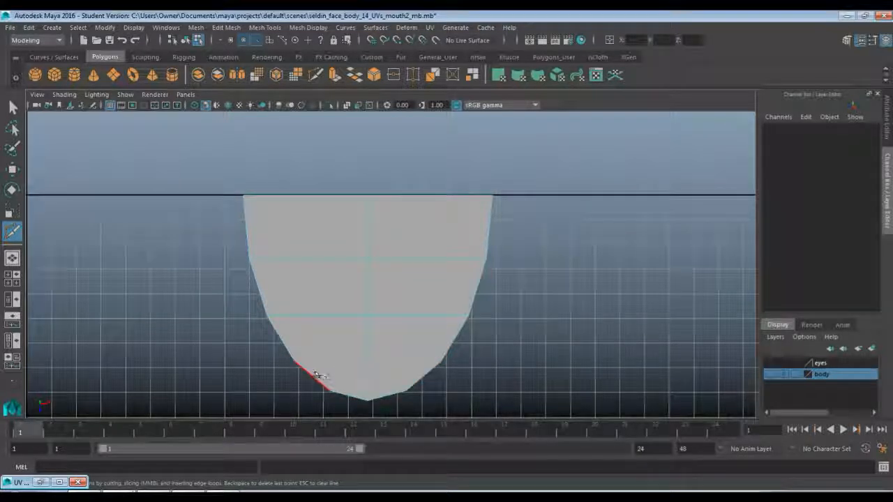
click(295, 362)
click(444, 364)
key(Return)
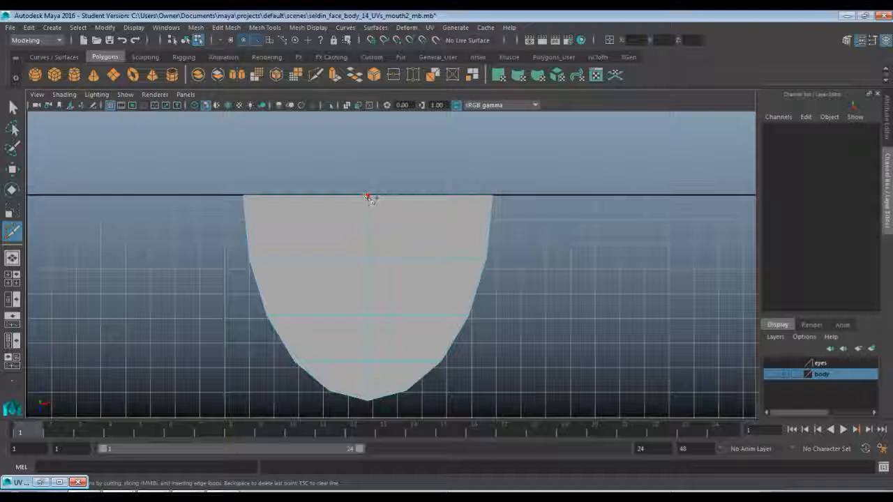
key(q)
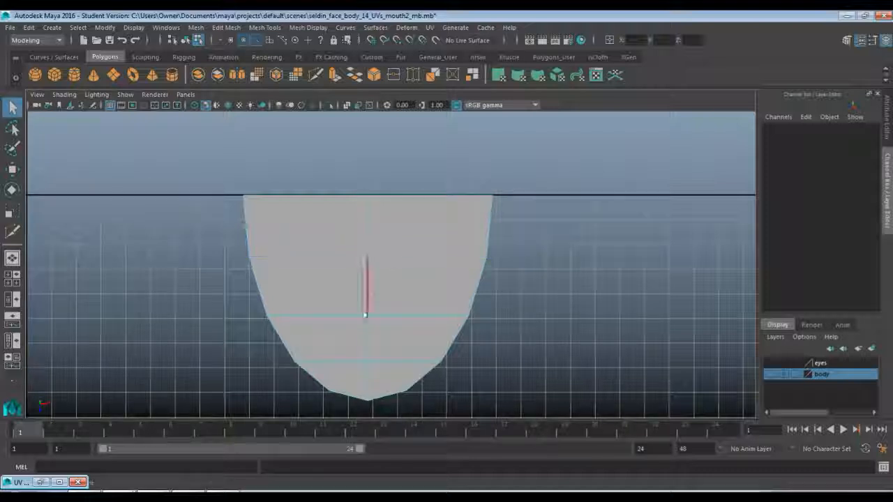
right_drag(403, 204, 443, 189)
click(414, 249)
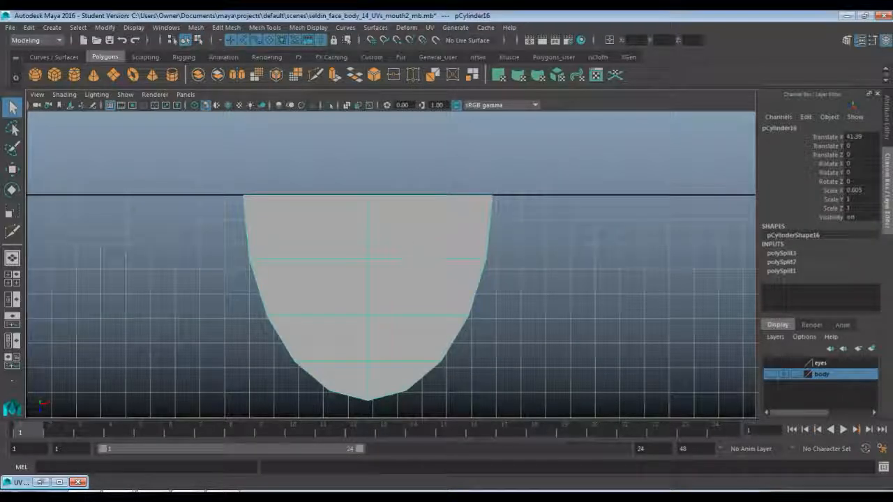
Try to rotate the half disc's front vertices downward in the perspective view.
key(space)
key(space)
alt+drag(484, 265, 407, 280)
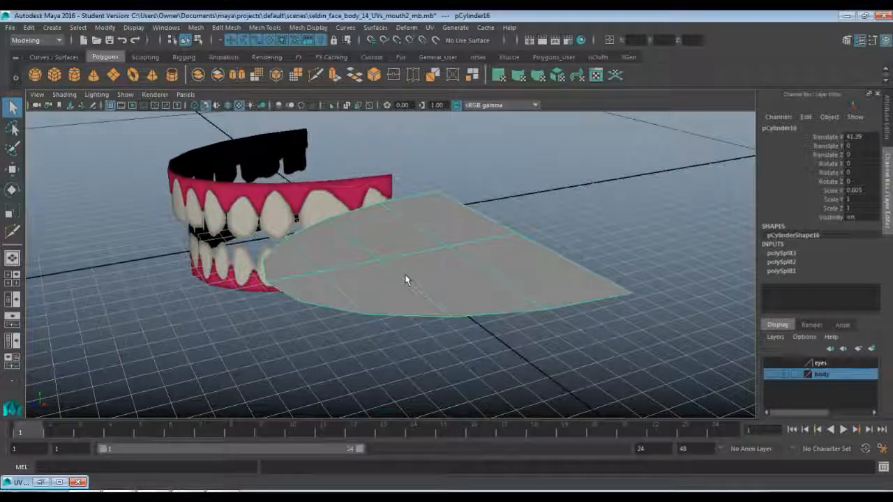
right_drag(407, 280, 311, 301)
drag(239, 203, 454, 379)
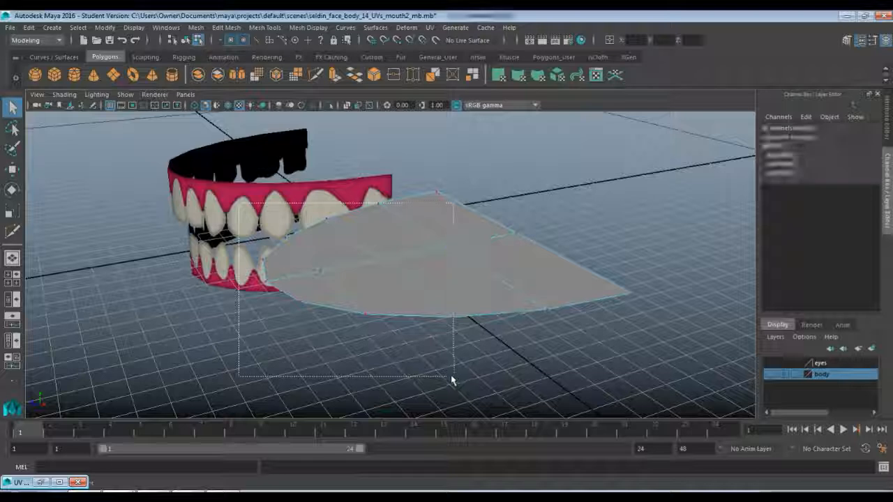
key(e)
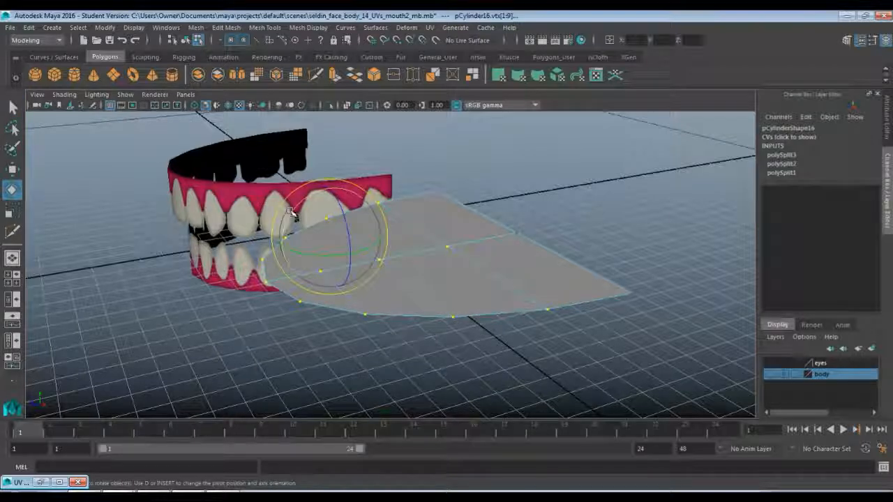
drag(295, 215, 285, 254)
key(ctrl+z)
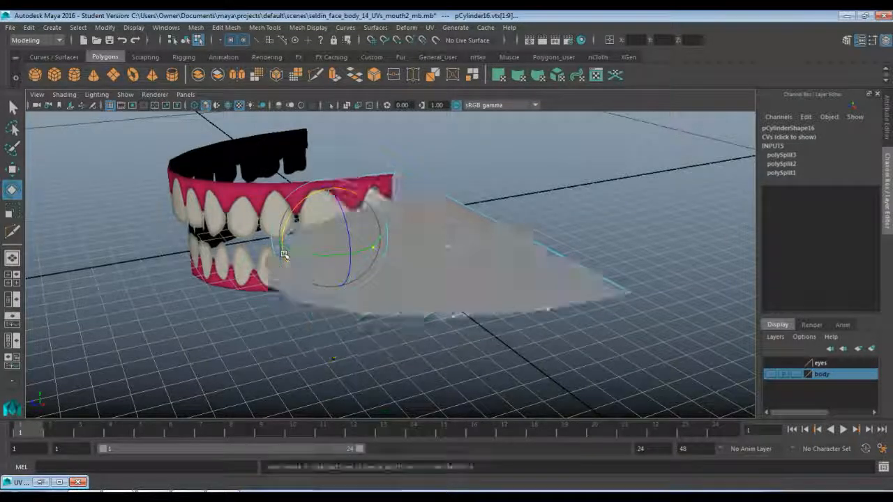
right_drag(440, 253, 492, 198)
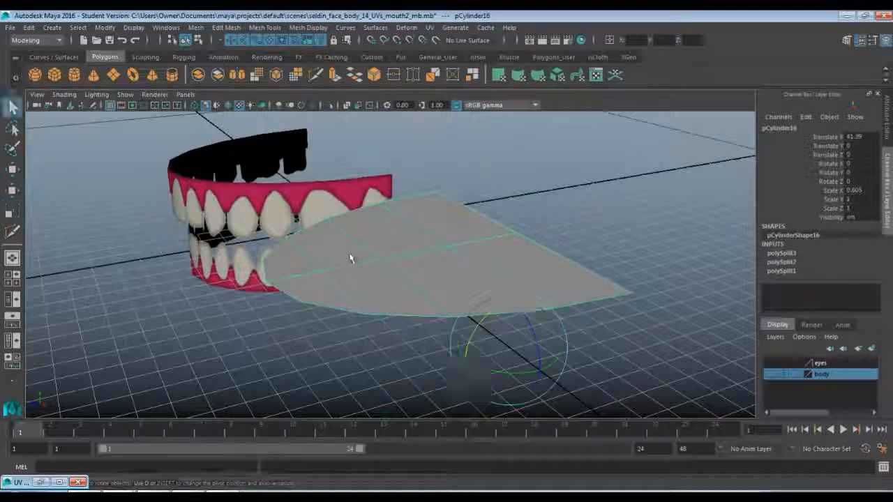
Assign a new Lambert material to the half disc.
key(q)
alt+drag(380, 273, 454, 265)
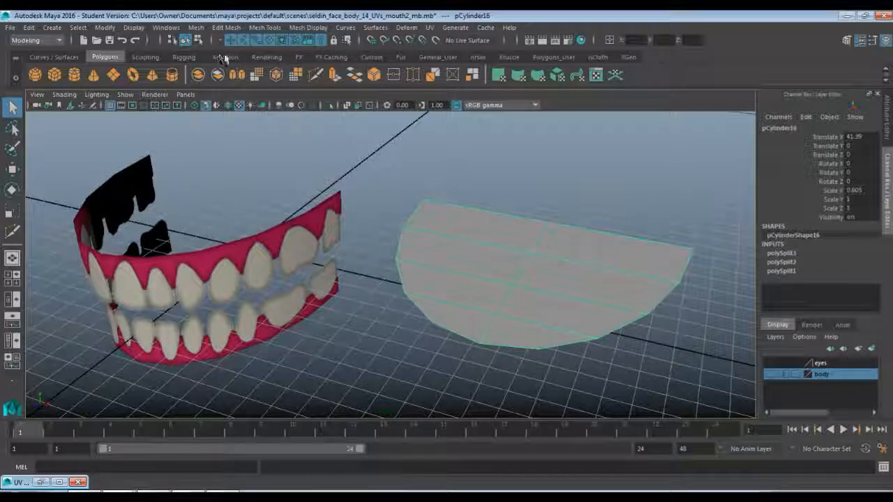
click(266, 56)
click(244, 75)
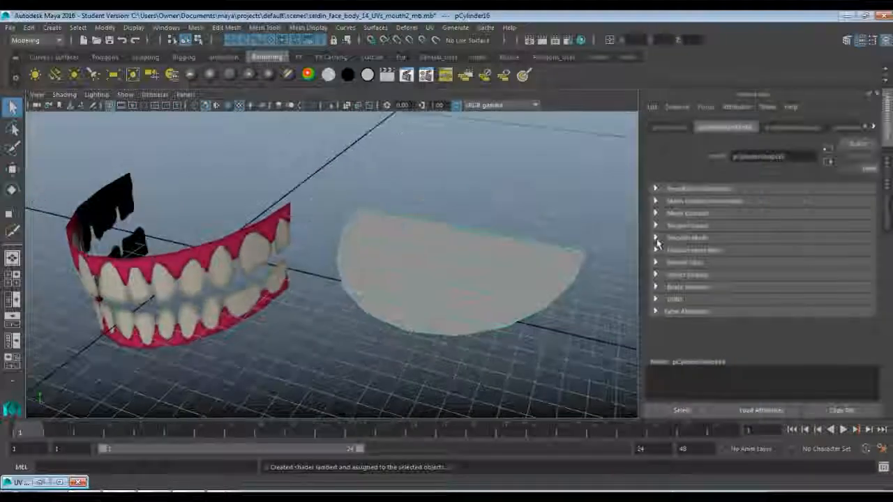
Rename the half disc's new Lambert material as tongue.
right_drag(486, 203, 498, 452)
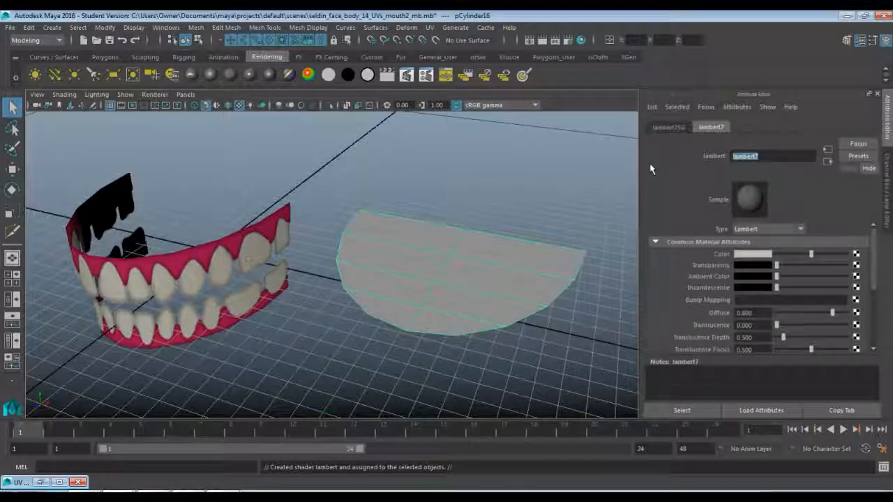
text(tongue)
key(Return)
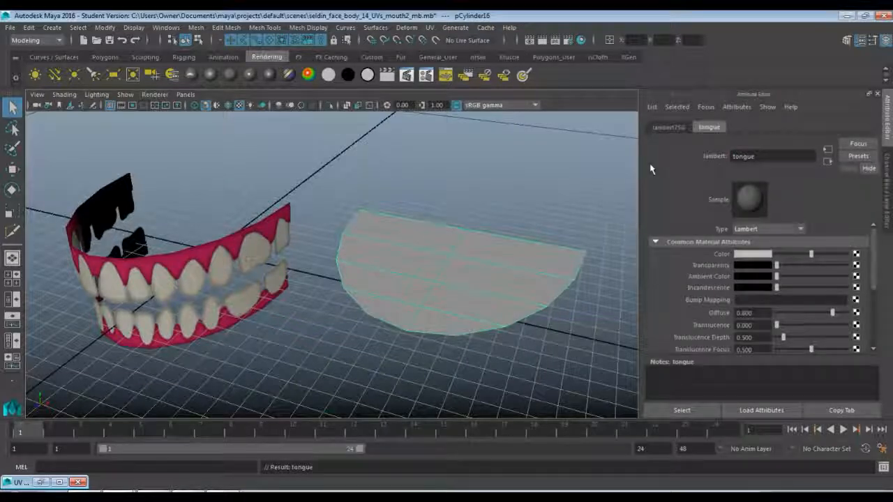
Set the tongue material's color by sampling the pink of the upper gums, and brighten it slightly.
click(738, 254)
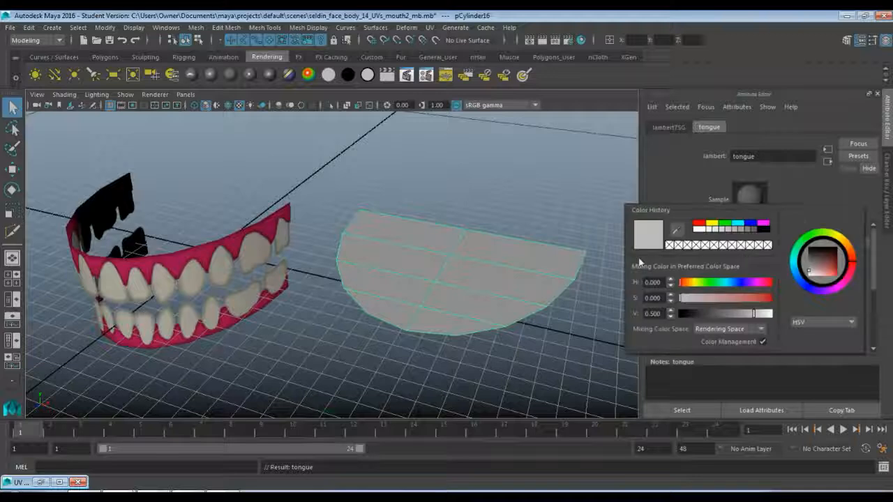
click(676, 230)
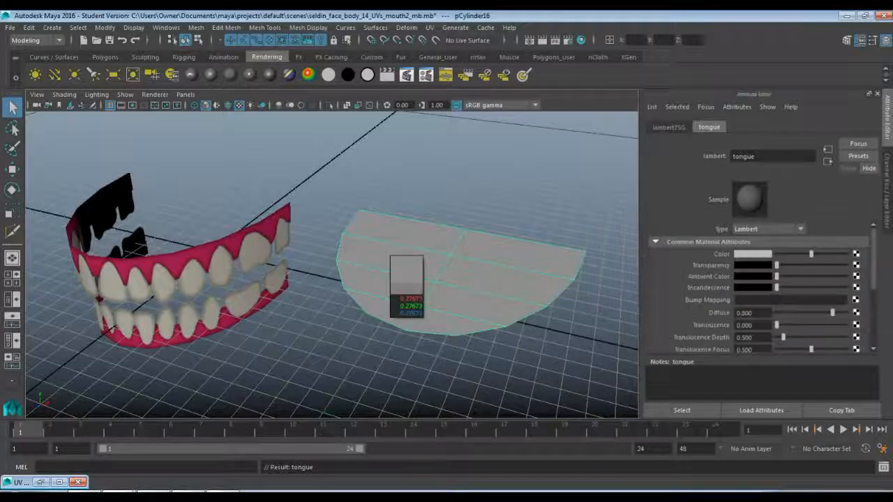
click(202, 256)
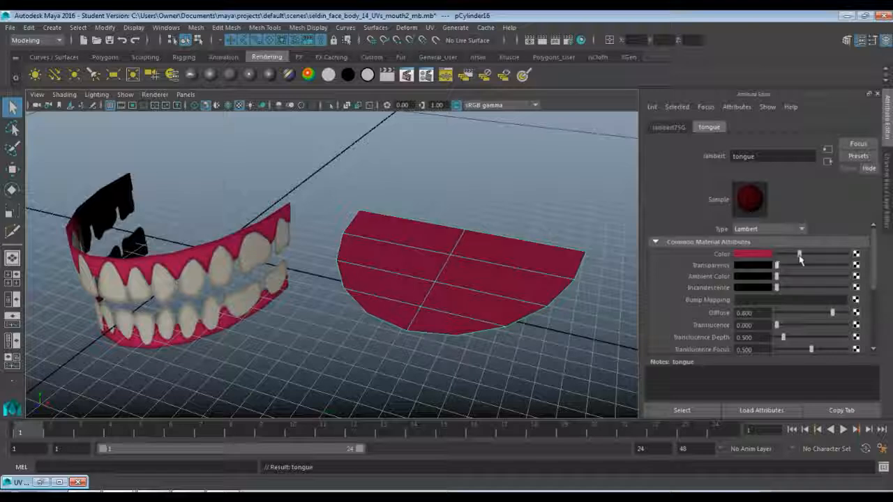
drag(799, 258, 807, 258)
Move the half disc over to the teeth rows and set its Translate X to 0.
right_drag(510, 269, 540, 198)
click(463, 301)
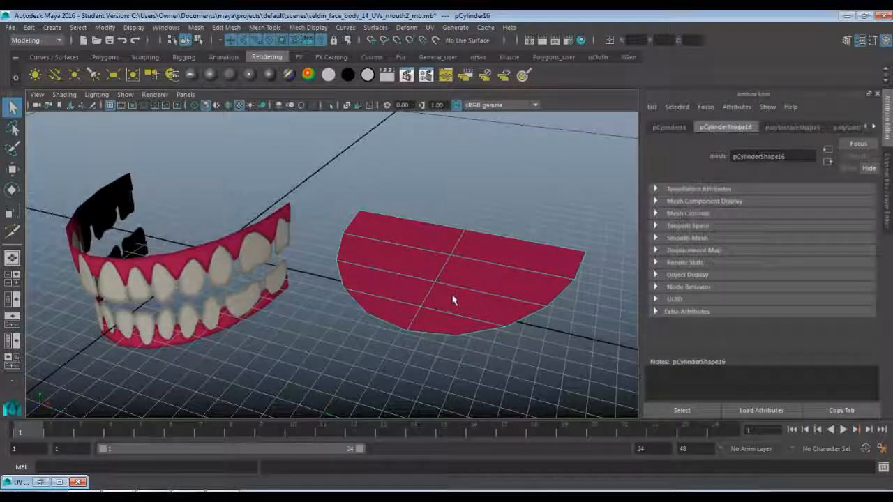
key(w)
drag(509, 319, 257, 263)
right_drag(302, 260, 302, 261)
key(space)
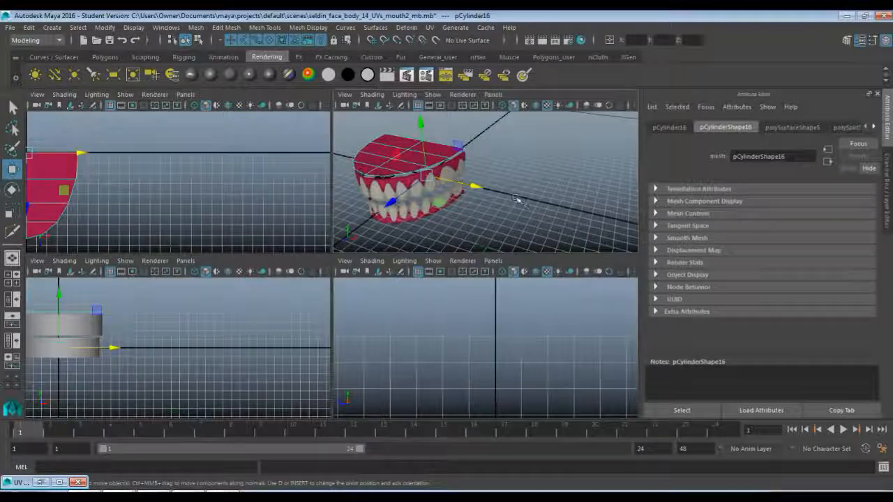
key(space)
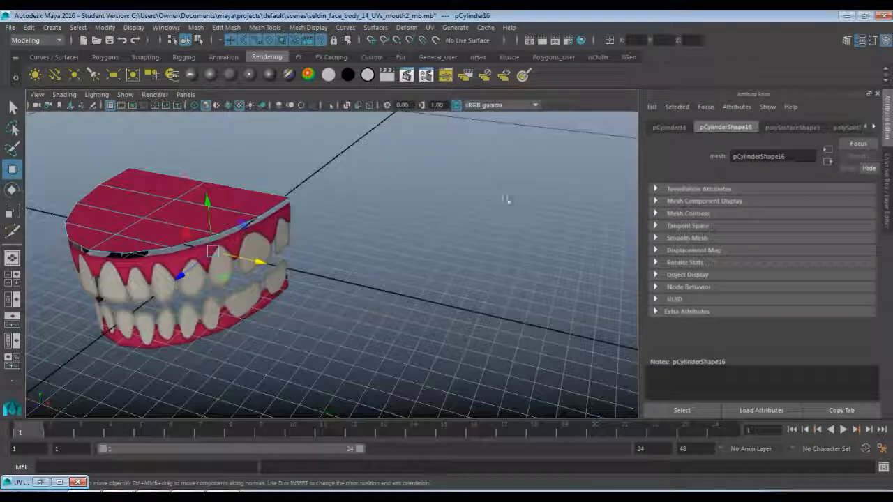
click(885, 41)
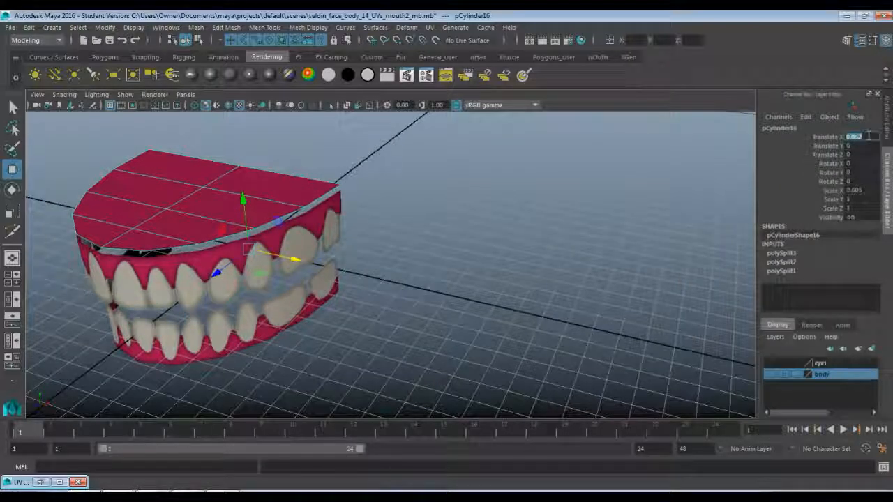
alt+drag(439, 205, 481, 184)
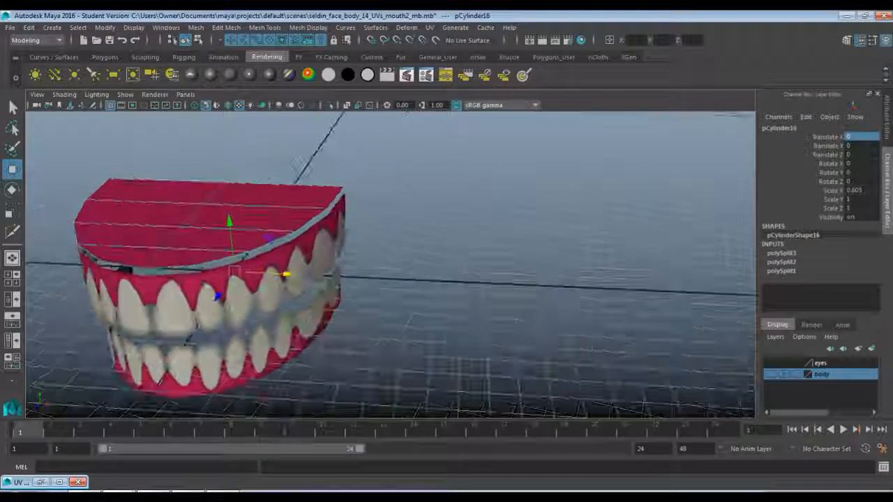
Raise the half disc above the upper teeth to a Translate Y of about 6.36 and center its pivot.
drag(228, 218, 229, 223)
alt+drag(171, 221, 227, 182)
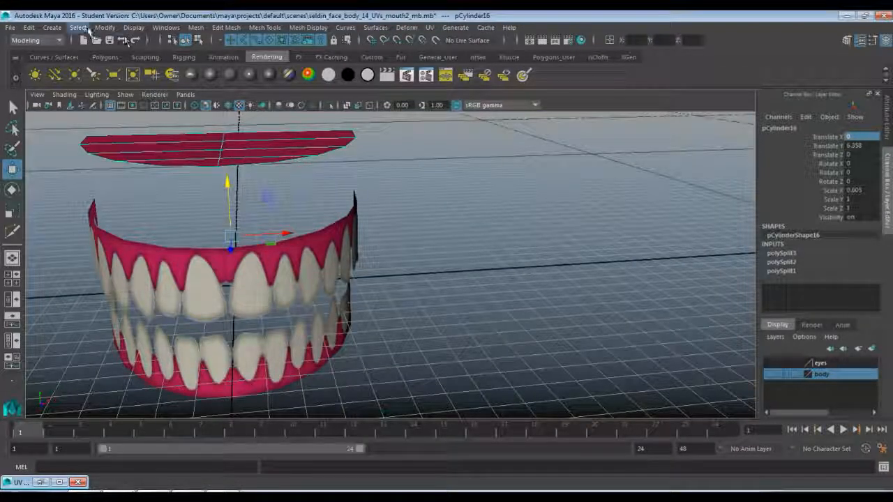
click(105, 29)
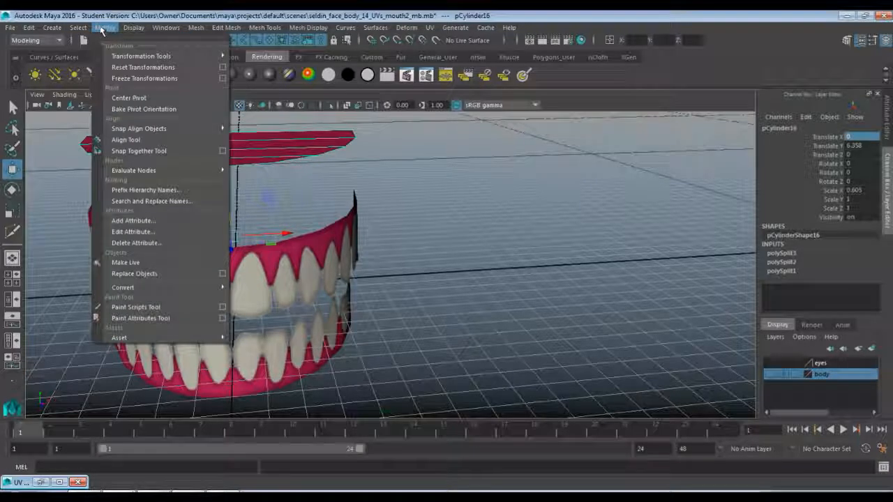
click(129, 98)
alt+drag(301, 182, 258, 193)
alt+middle_drag(259, 193, 287, 234)
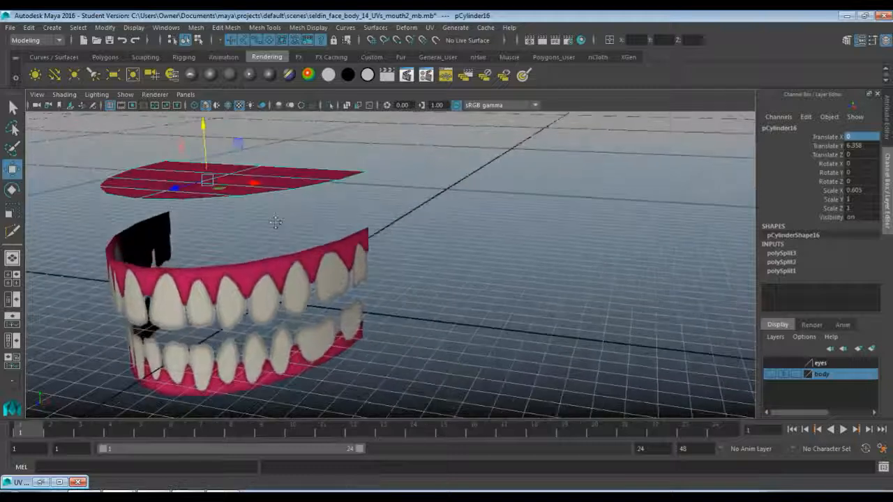
Lower the half disc into the lower teeth row, to a Translate Y of about -13.47.
drag(204, 126, 208, 257)
alt+middle_drag(207, 256, 348, 284)
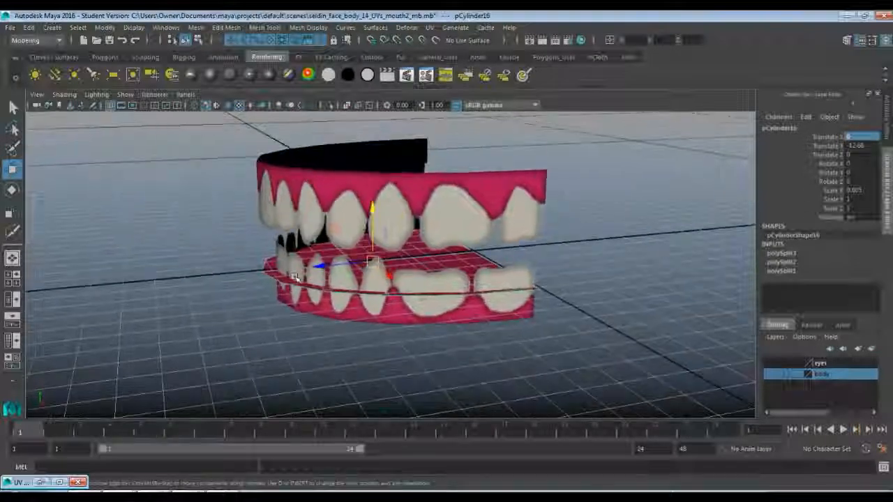
alt+right_drag(150, 275, 231, 282)
alt+middle_drag(231, 262, 242, 241)
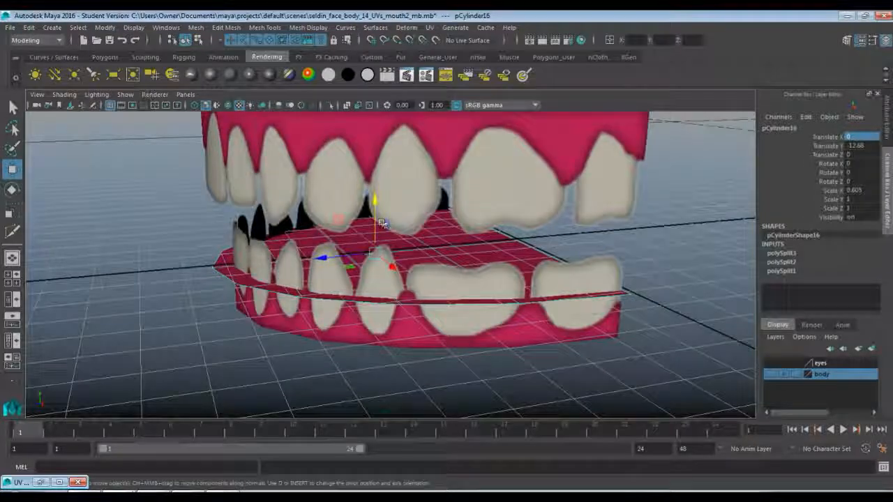
drag(374, 201, 373, 216)
Scale the half disc down uniformly to fit inside the lower teeth, to about 0.508 in X and 0.84 in Y and Z.
key(r)
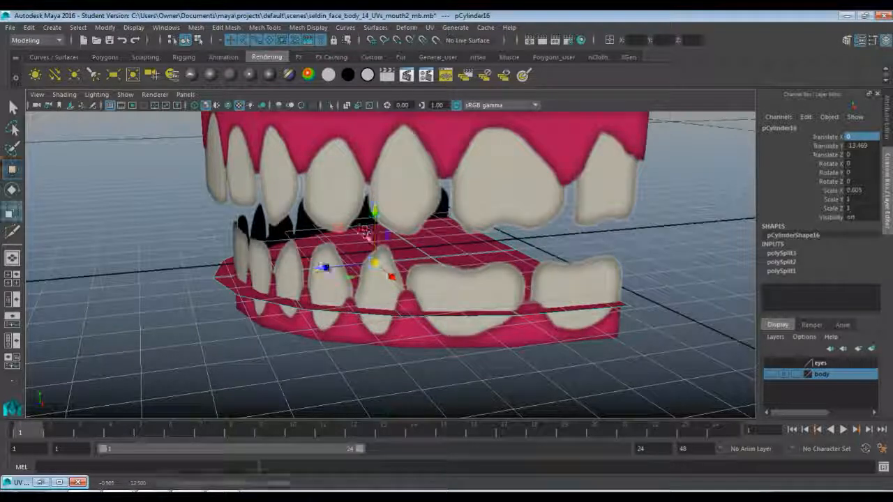
drag(375, 264, 345, 261)
key(space)
key(space)
alt+middle_drag(228, 238, 529, 175)
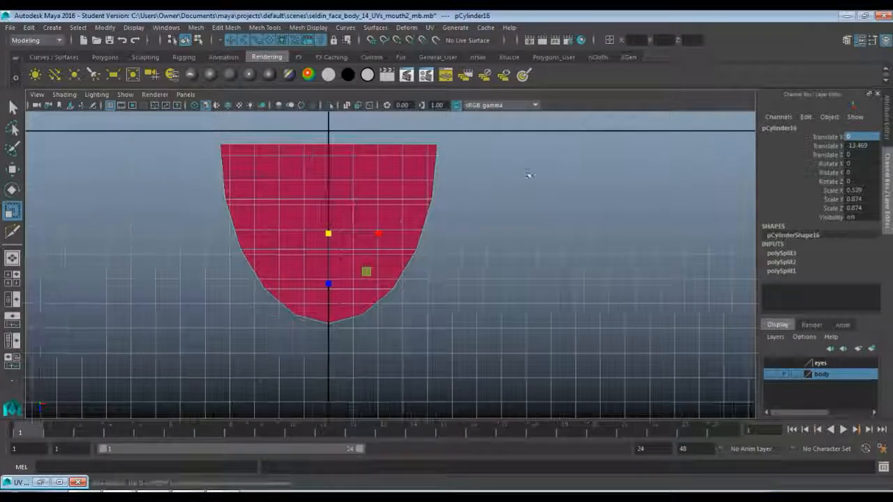
scroll(393, 235, up, 1)
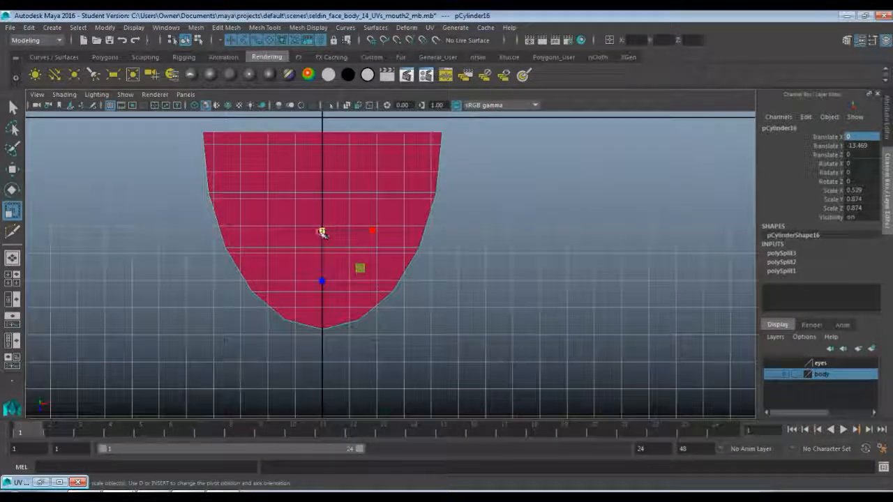
drag(321, 232, 313, 233)
key(space)
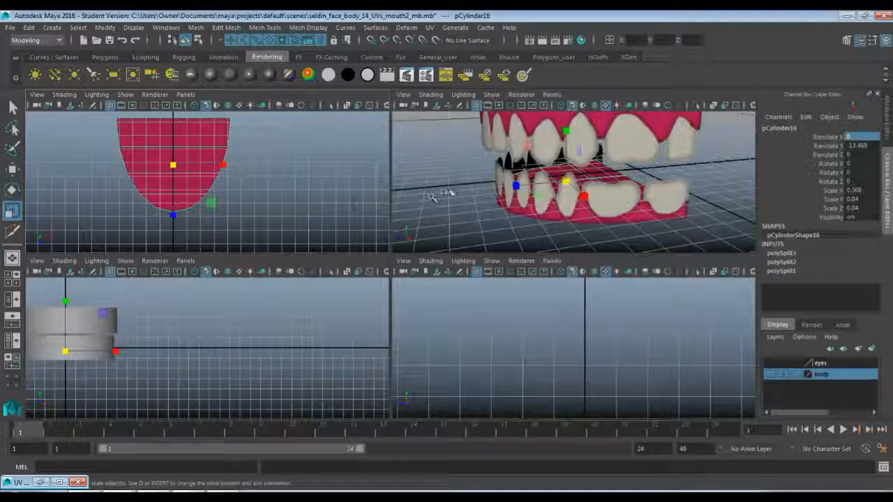
key(space)
Examine the upper and lower teeth rows from the front by selecting each alternately, and clear the selection.
alt+drag(433, 196, 450, 189)
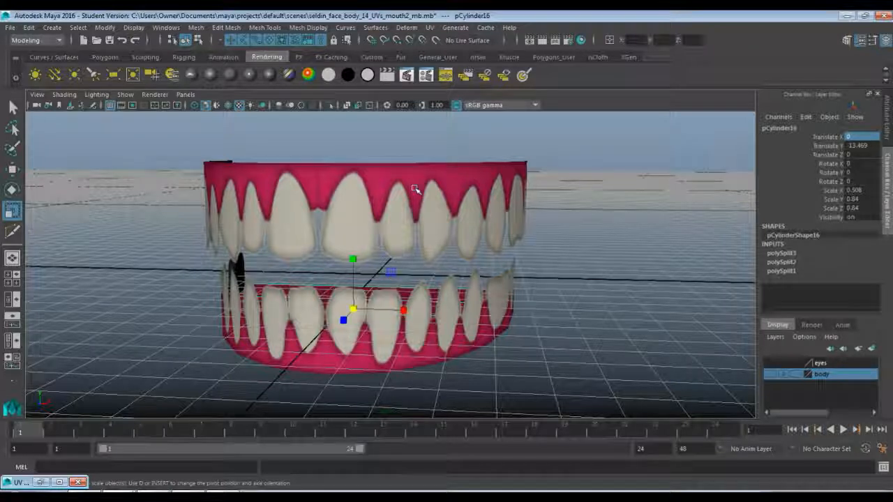
click(355, 207)
click(333, 331)
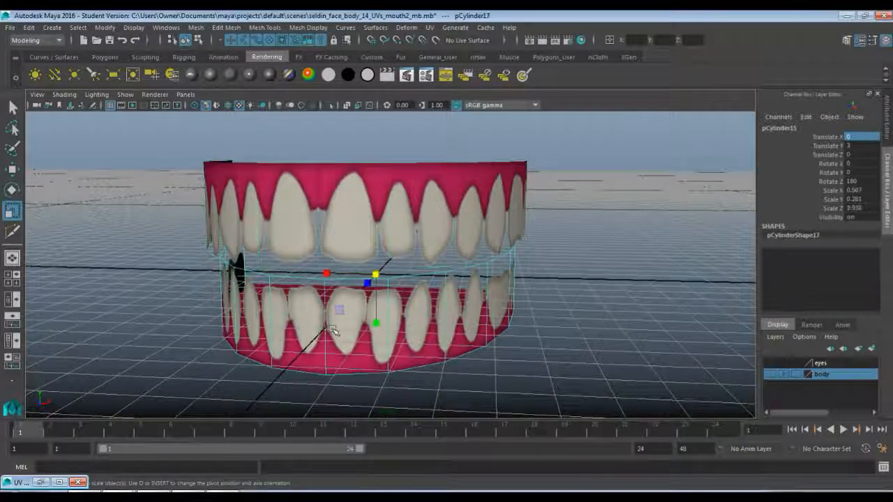
click(380, 241)
click(396, 302)
click(396, 226)
click(394, 304)
click(395, 202)
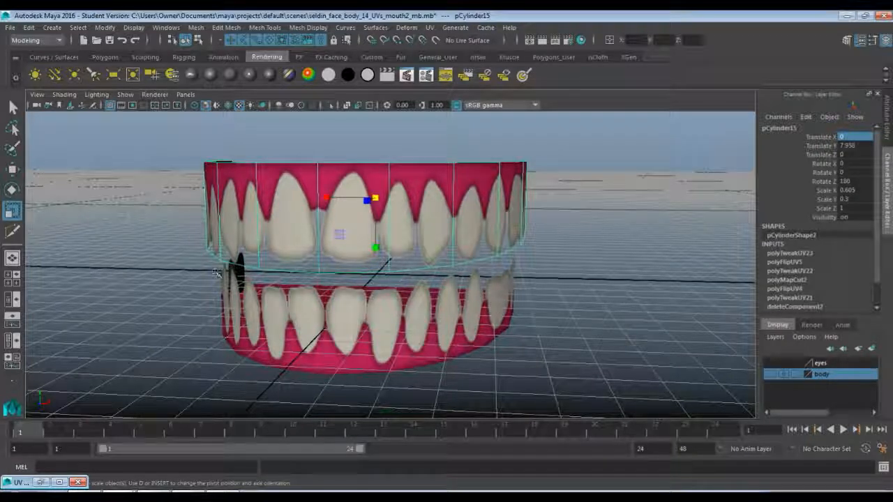
click(558, 265)
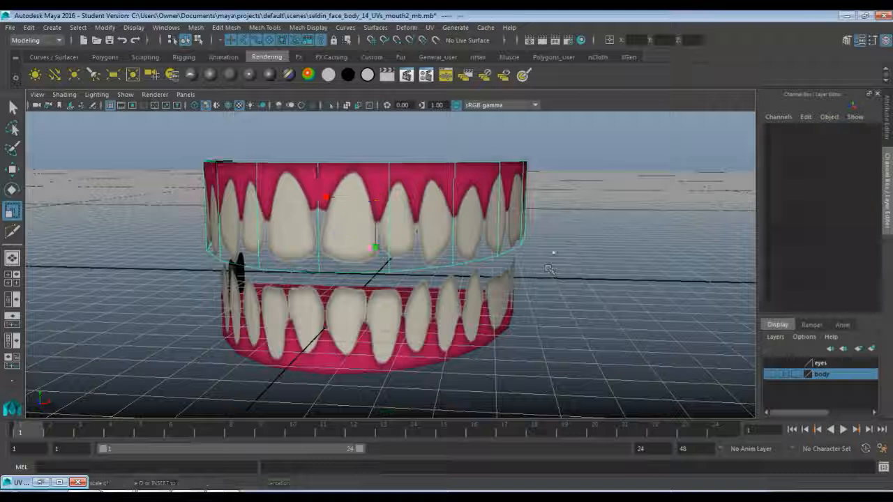